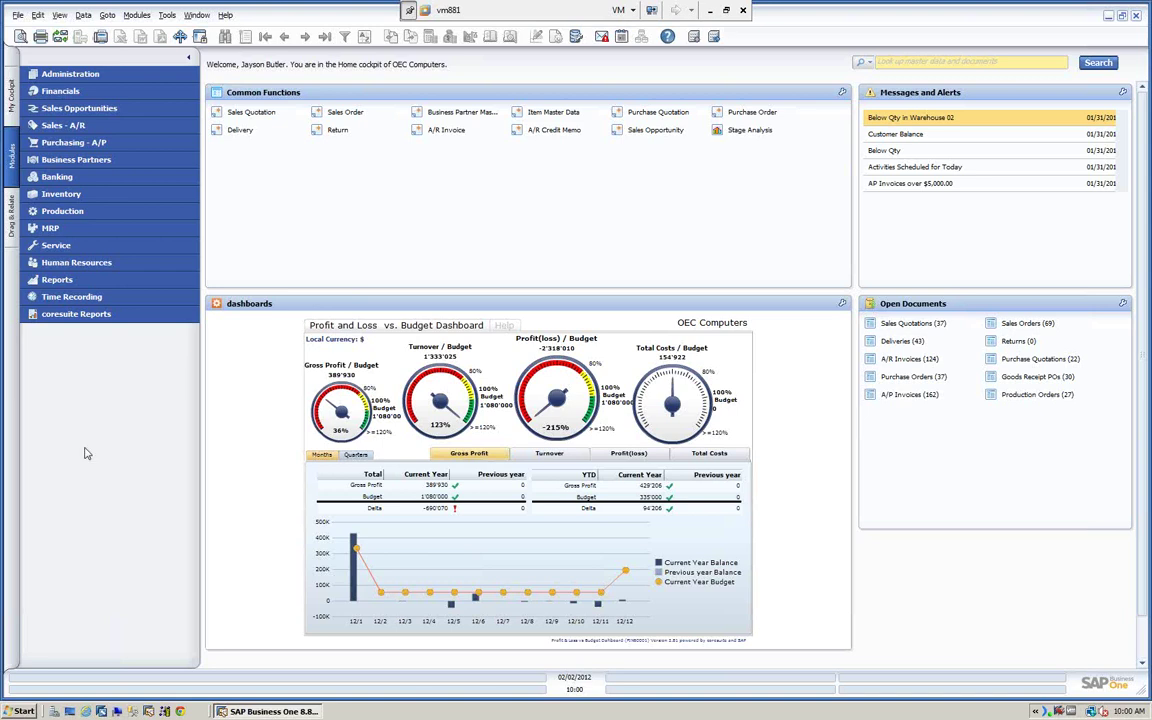
# Open the system's General Settings at the inventory options for serial numbers and batches.
pyautogui.click(83, 76)
pyautogui.click(84, 126)
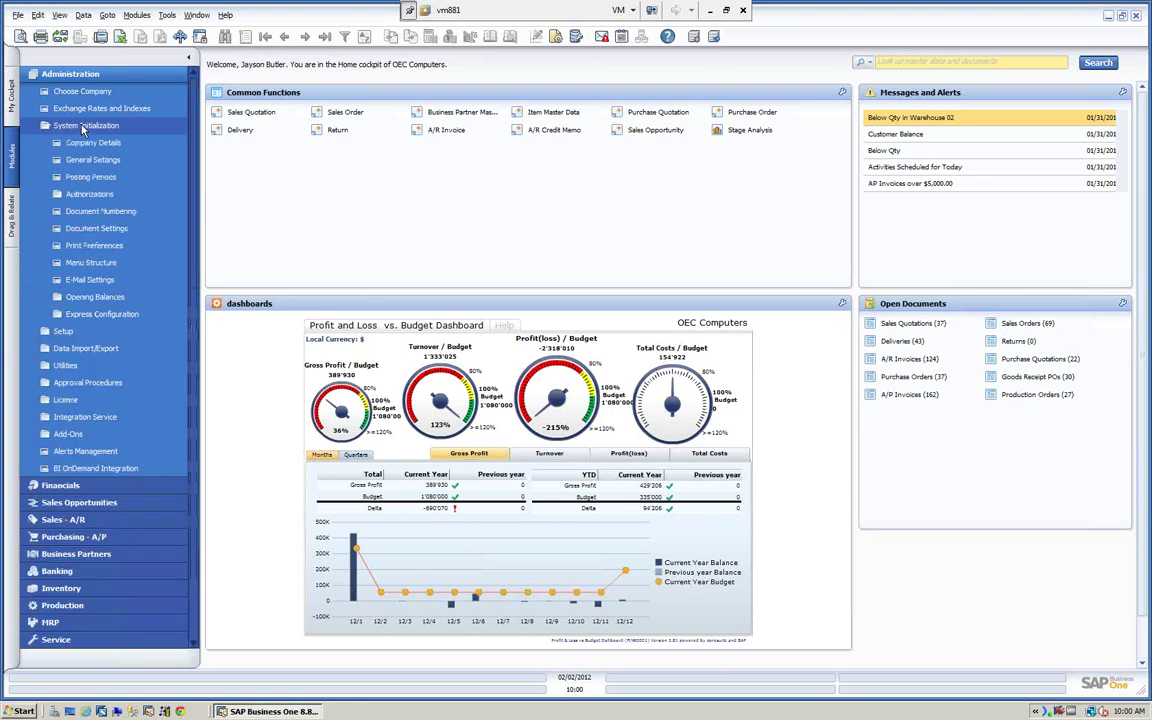
pyautogui.click(92, 161)
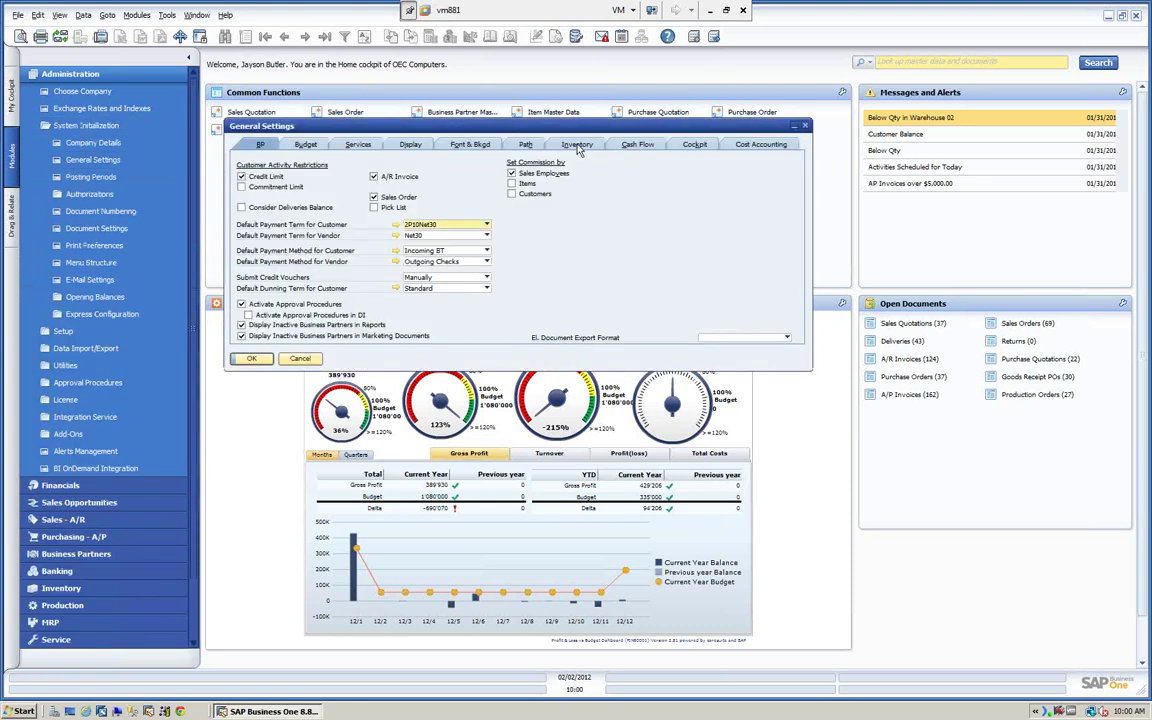
pyautogui.click(577, 145)
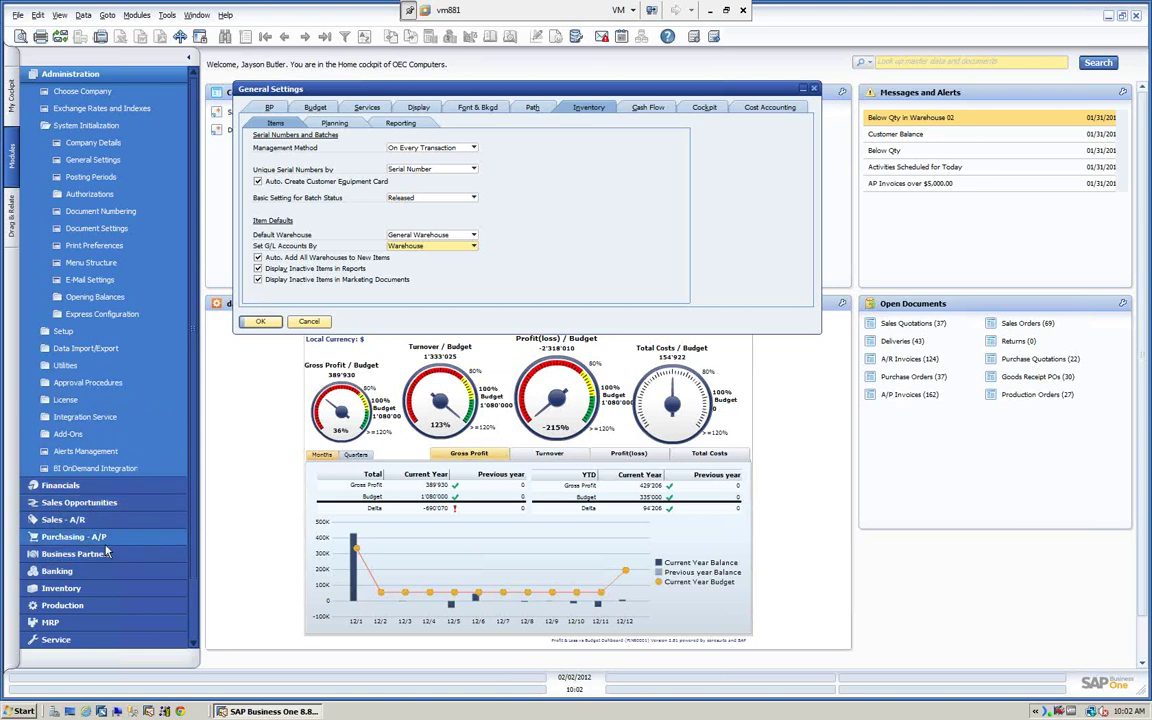
pyautogui.click(91, 641)
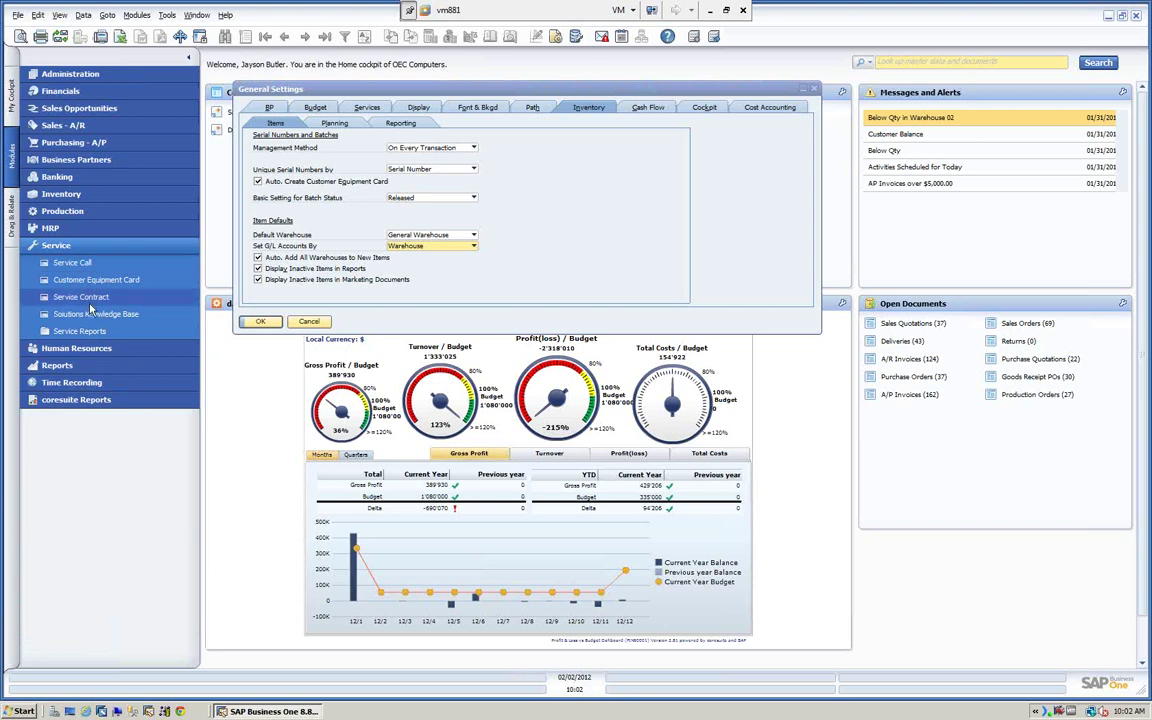
pyautogui.click(99, 76)
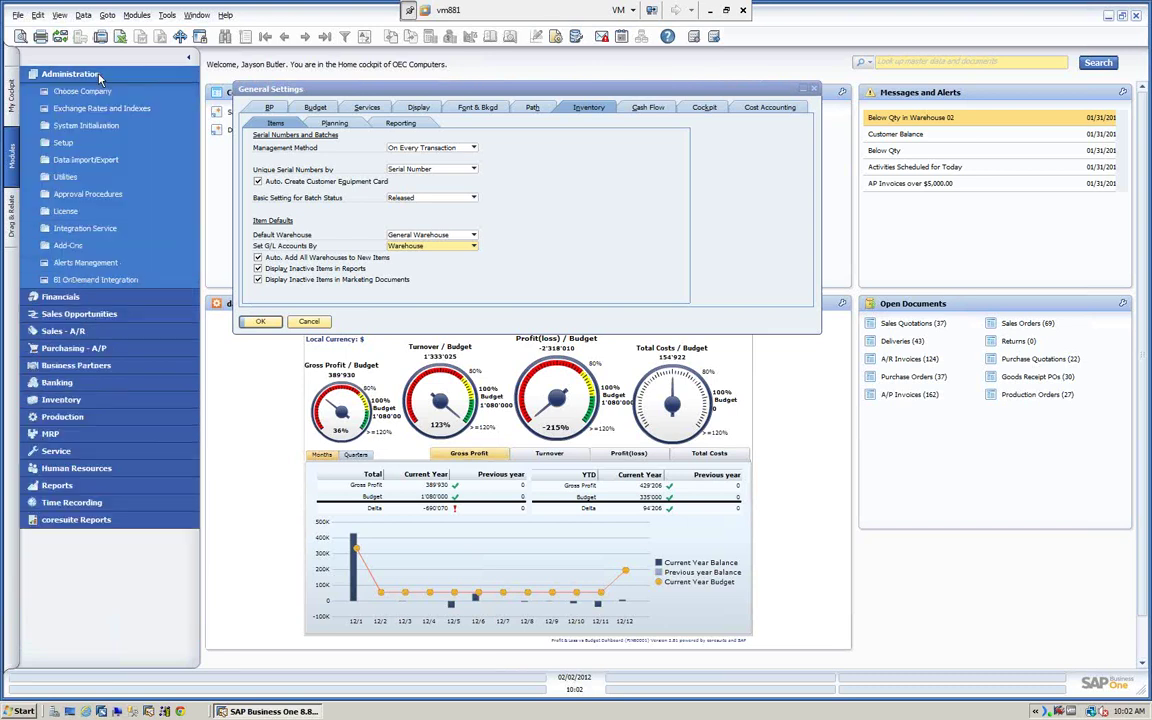
pyautogui.click(76, 126)
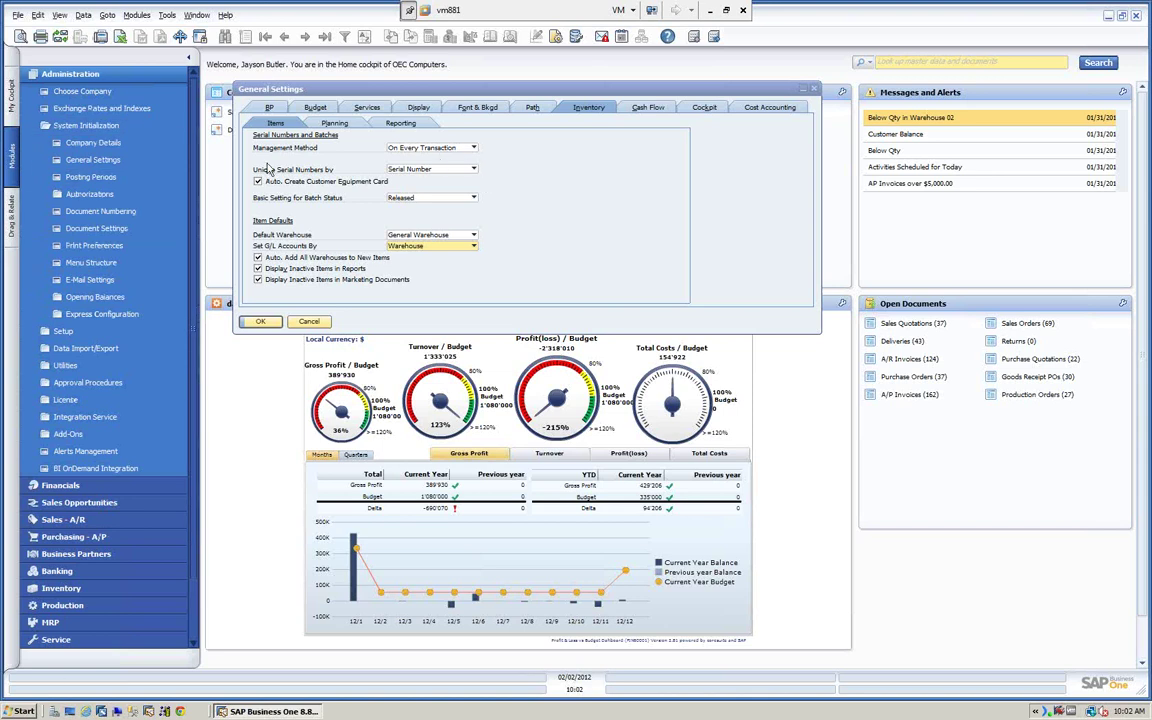
# Review the choices for management method, unique serial numbers and basic batch status, and close the General Settings with OK.
pyautogui.click(476, 151)
pyautogui.click(475, 148)
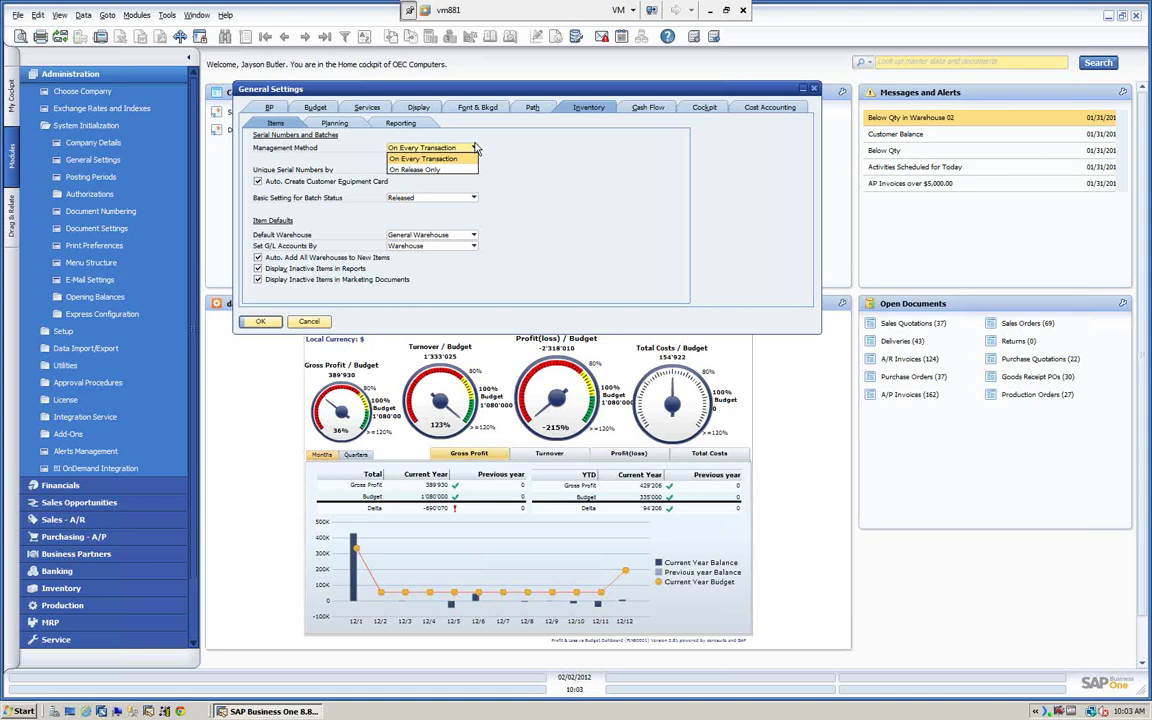
pyautogui.click(460, 148)
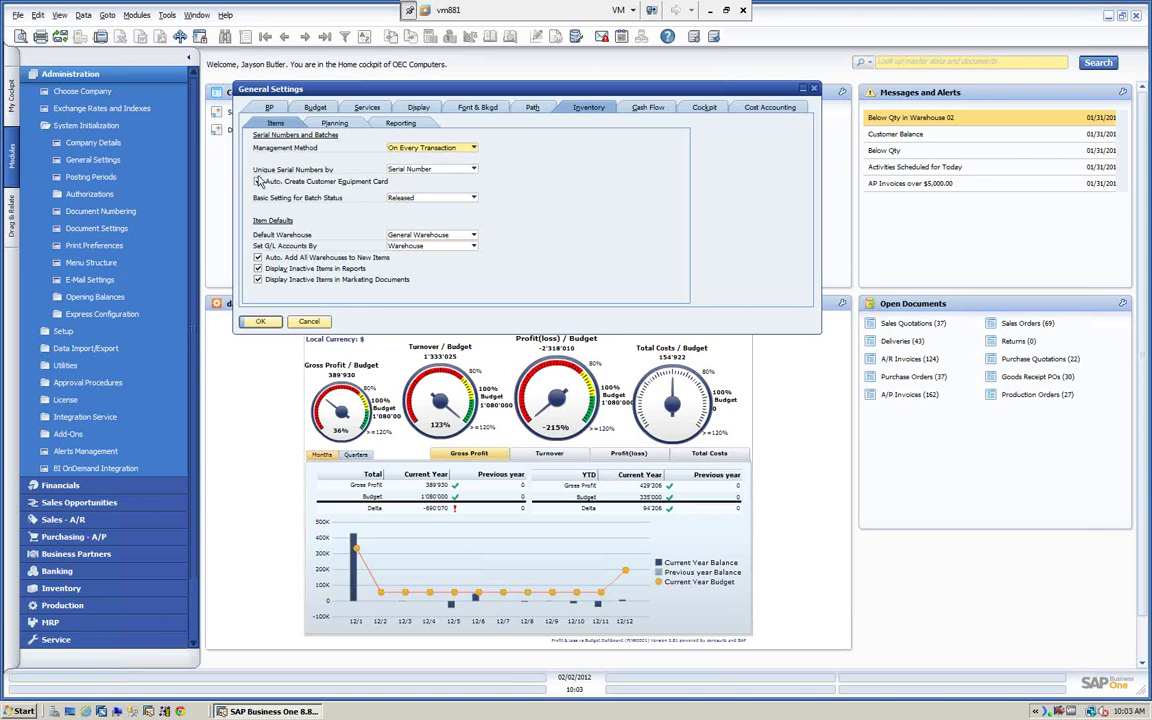
pyautogui.click(475, 170)
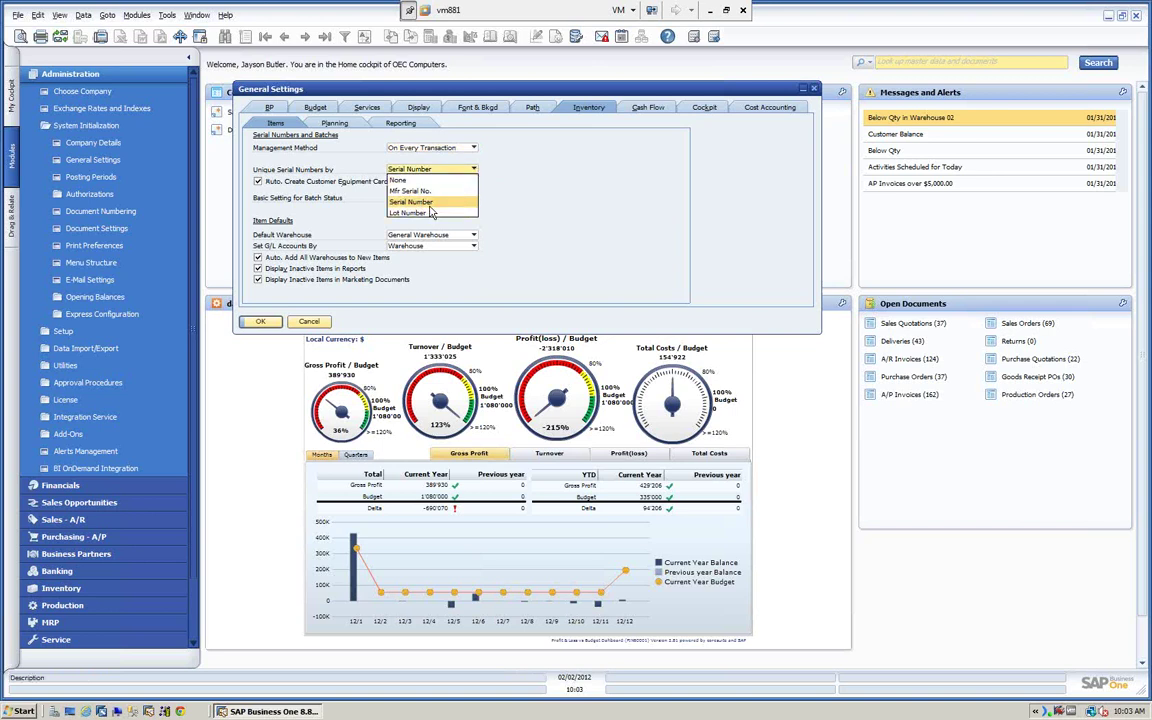
pyautogui.click(383, 190)
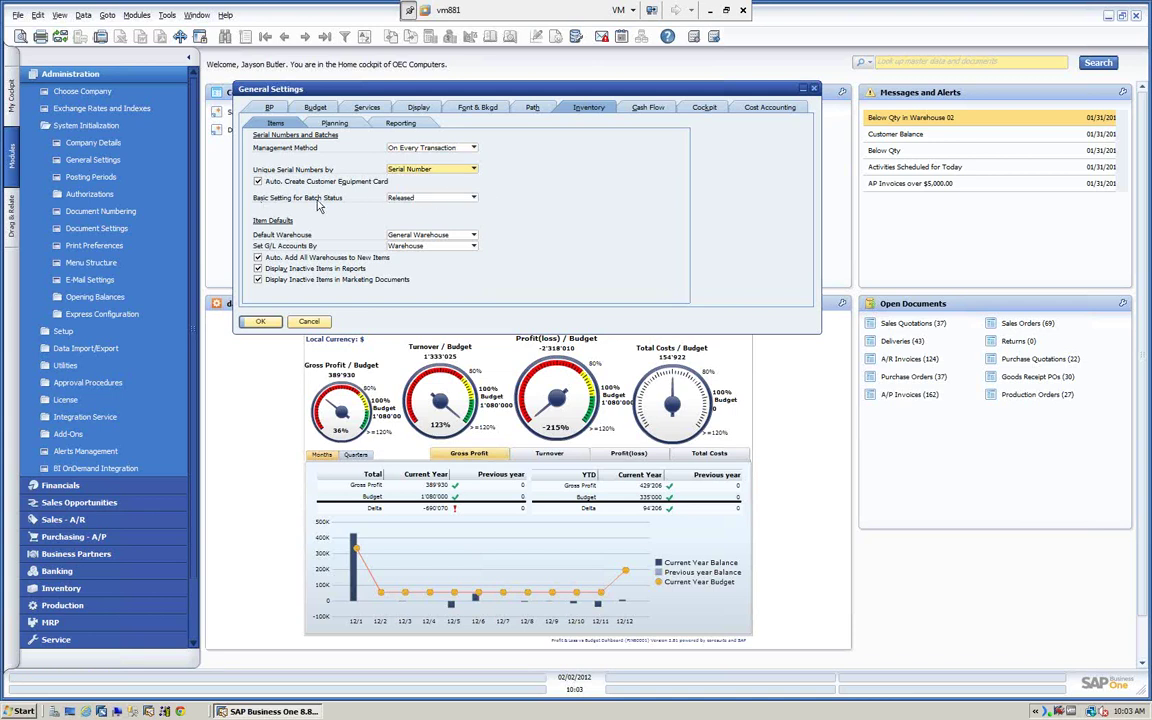
pyautogui.click(474, 200)
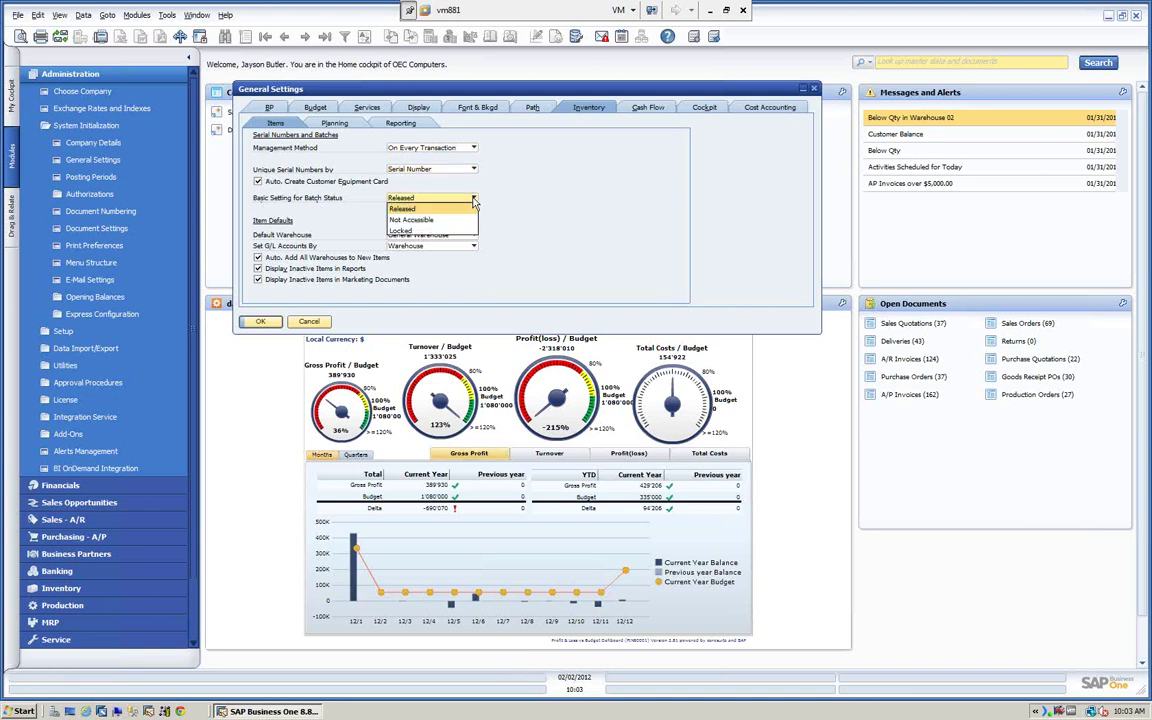
pyautogui.click(476, 201)
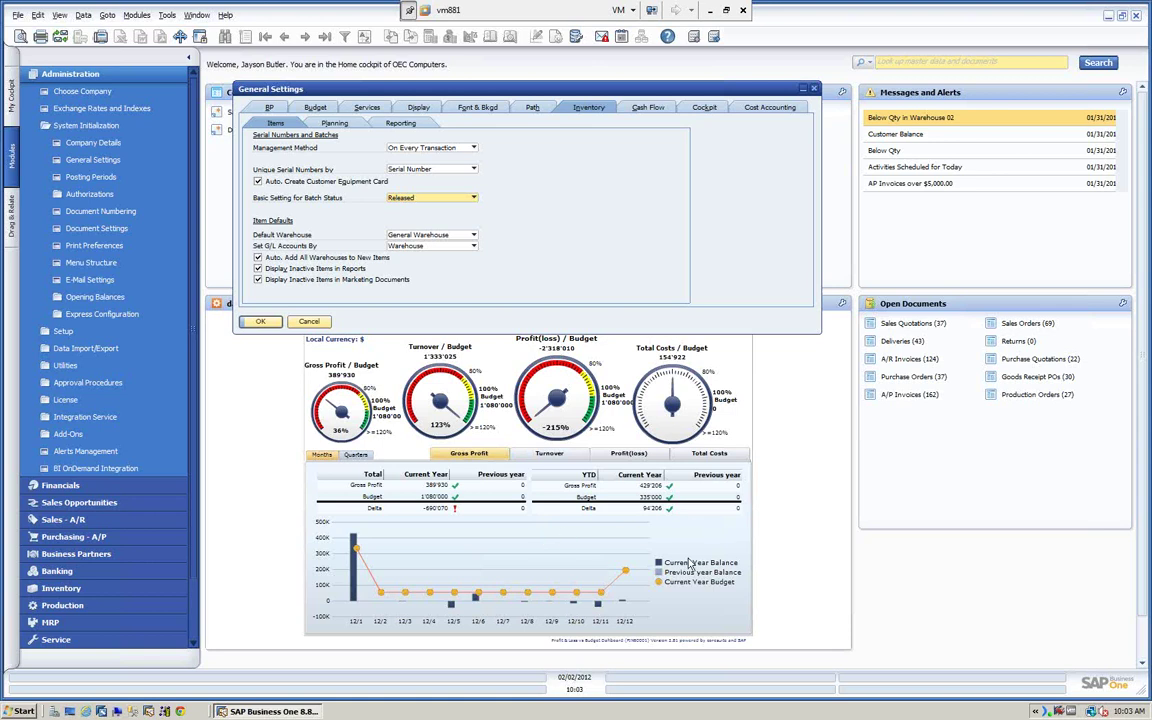
pyautogui.click(261, 323)
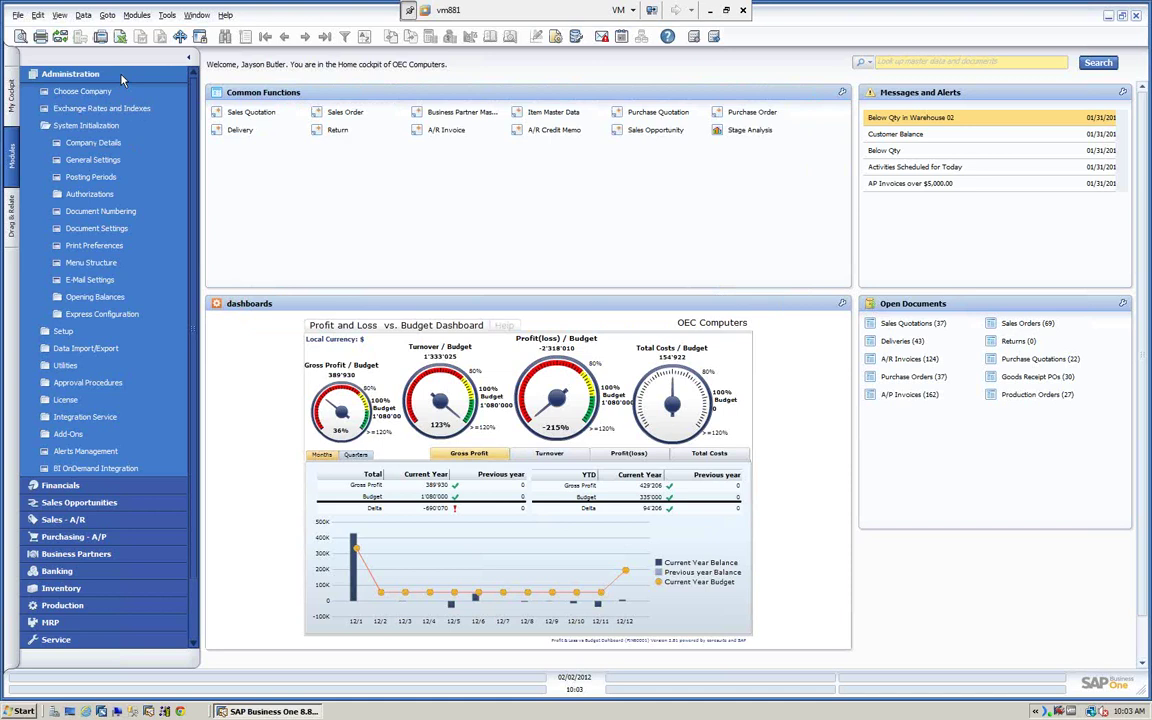
# Open Item Master Data, search for item numbers starting with "s" and load the S10000 Server Point 10000 record.
pyautogui.click(121, 78)
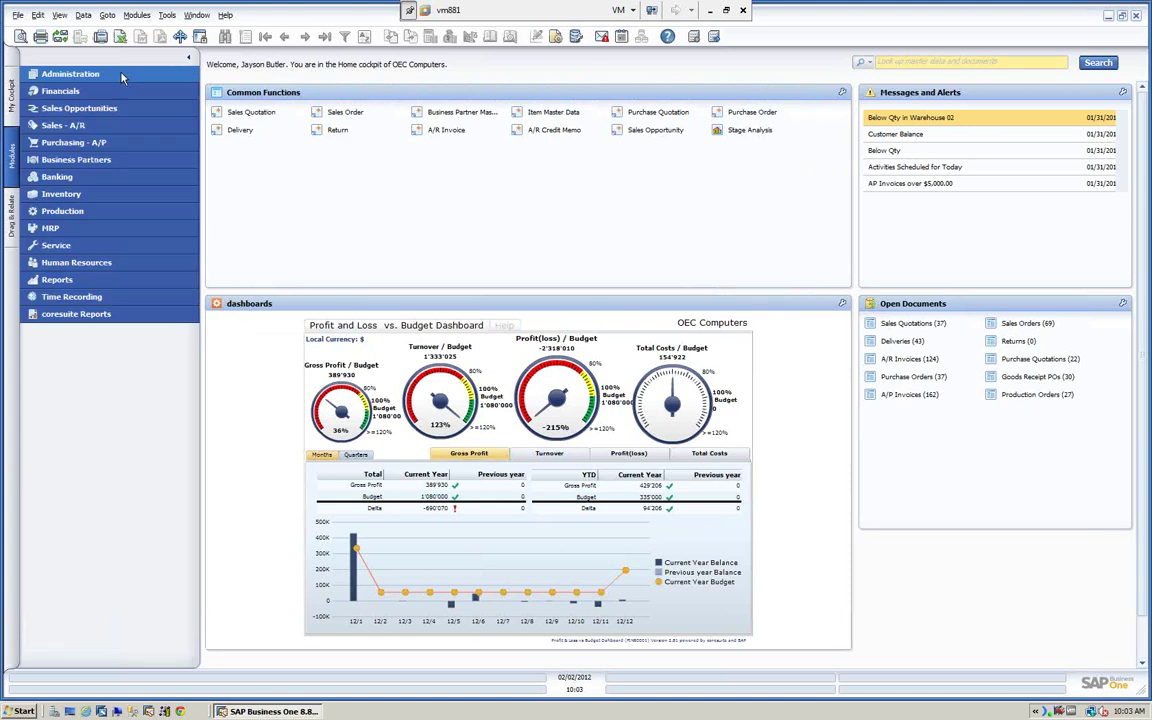
pyautogui.click(95, 196)
pyautogui.click(95, 211)
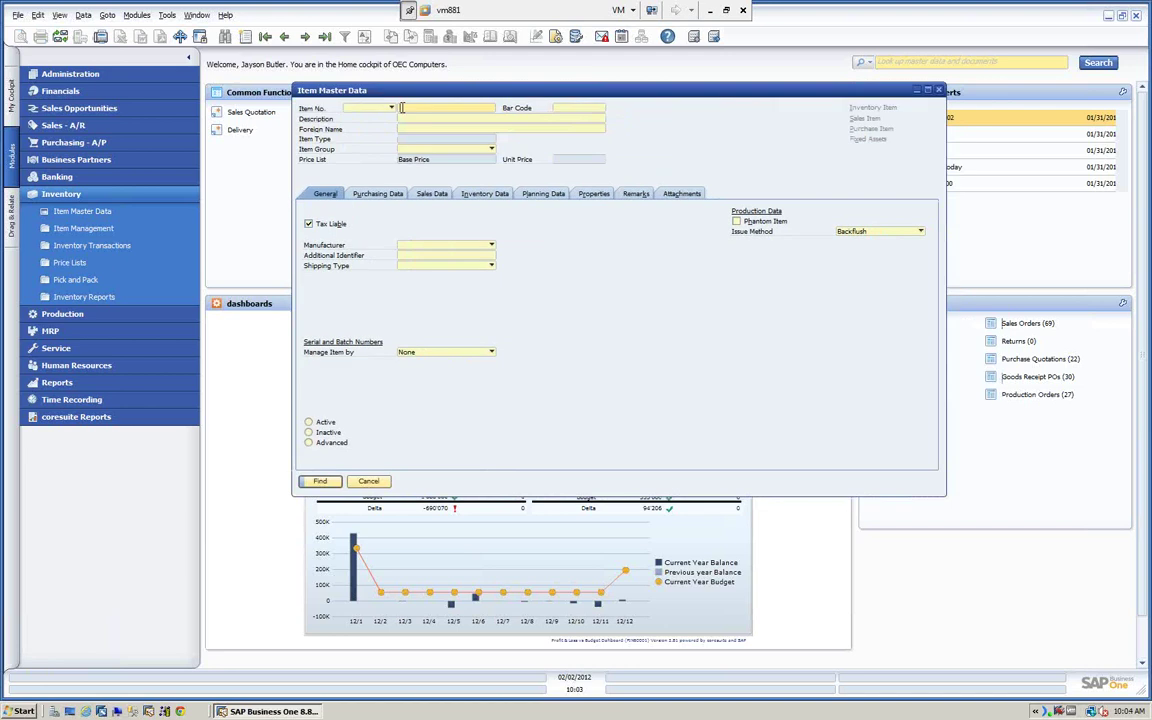
pyautogui.write('s')
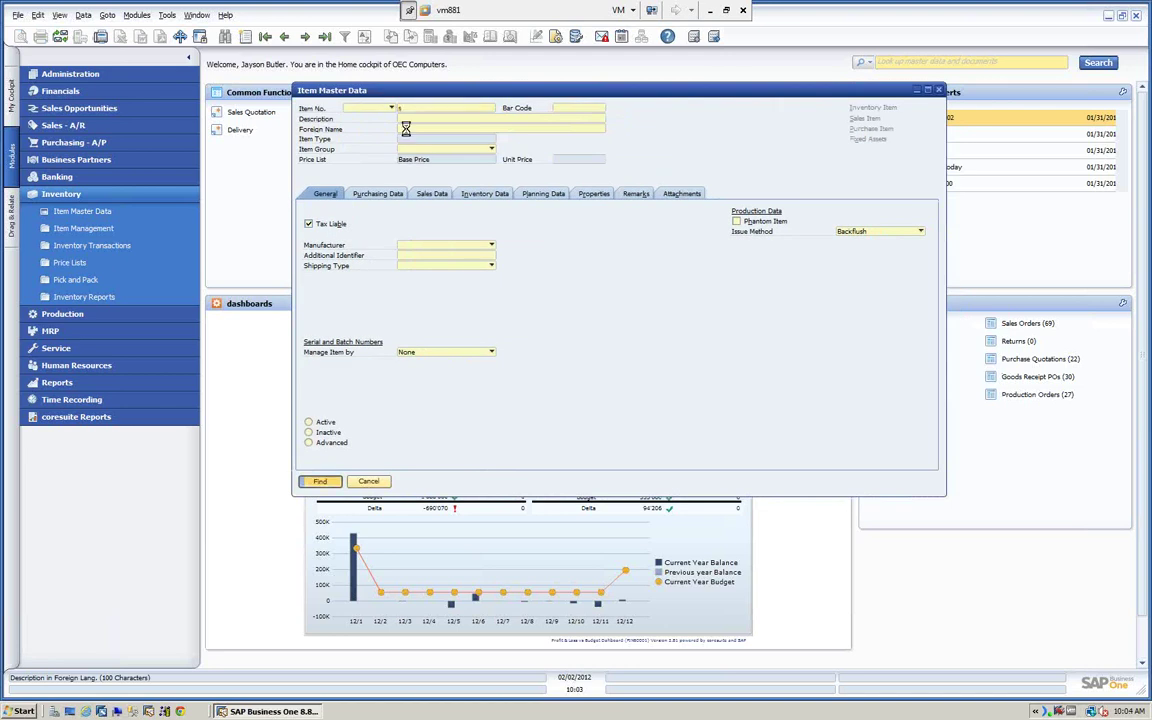
pyautogui.press('Tab')
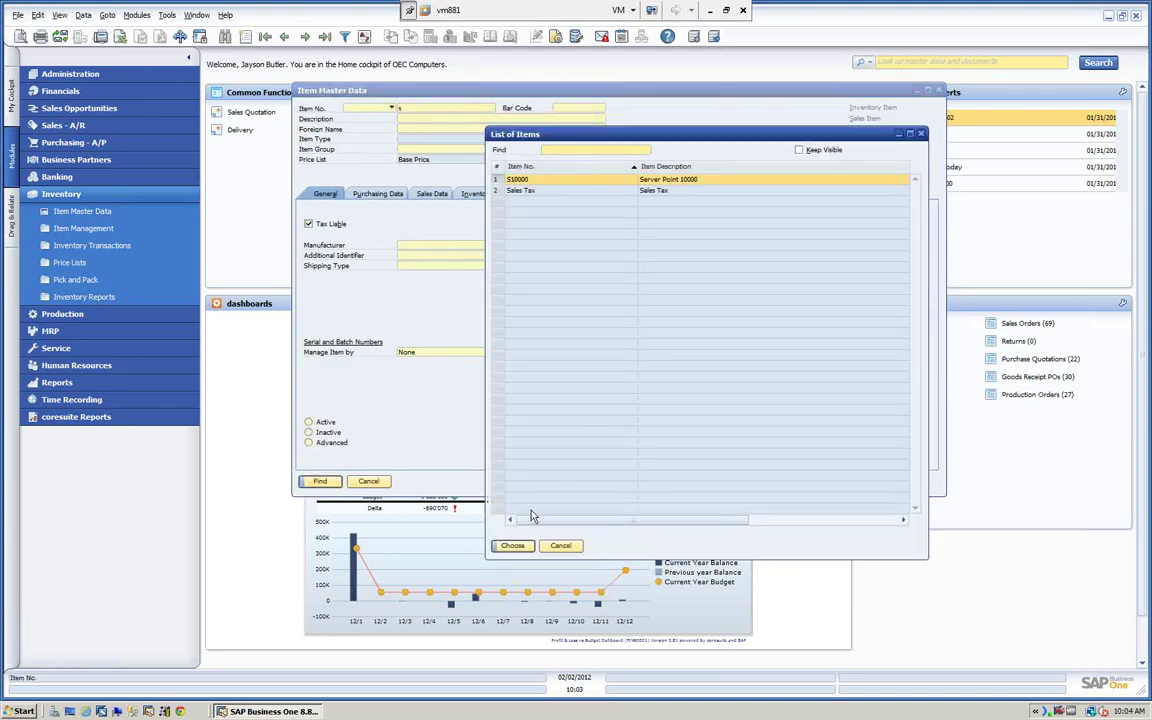
pyautogui.click(513, 545)
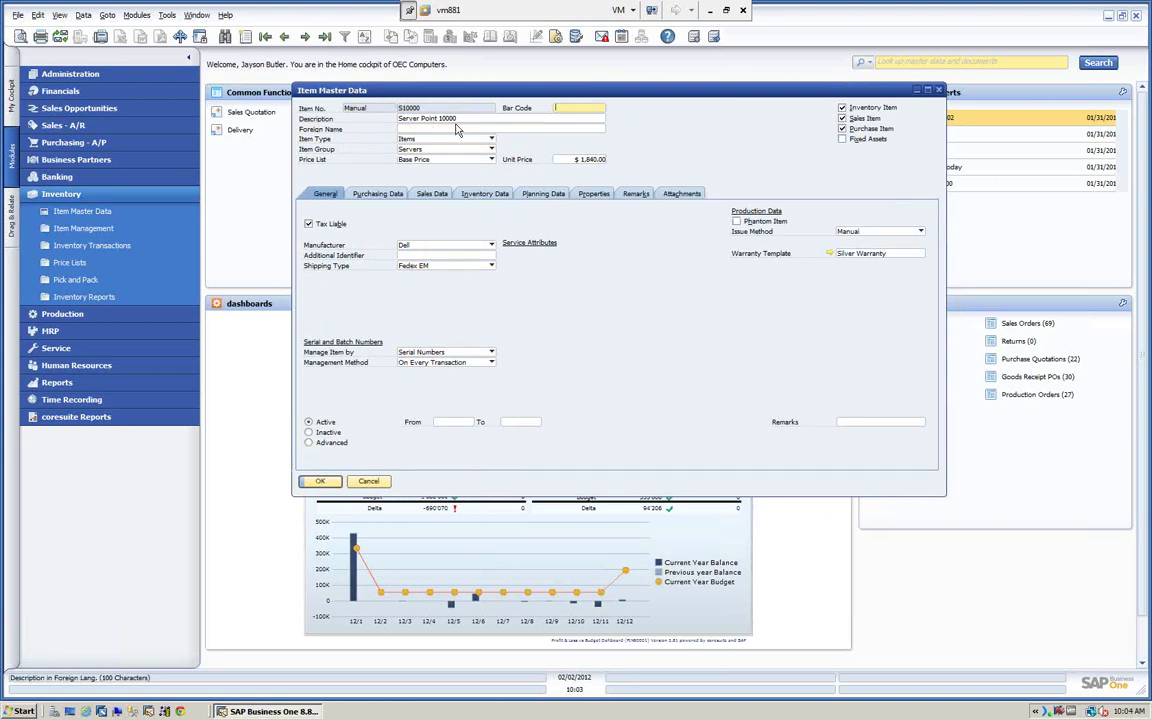
# Examine the inventory, purchasing and general data of S10000 and compare its serial and batch management with the preceding item's.
pyautogui.click(487, 194)
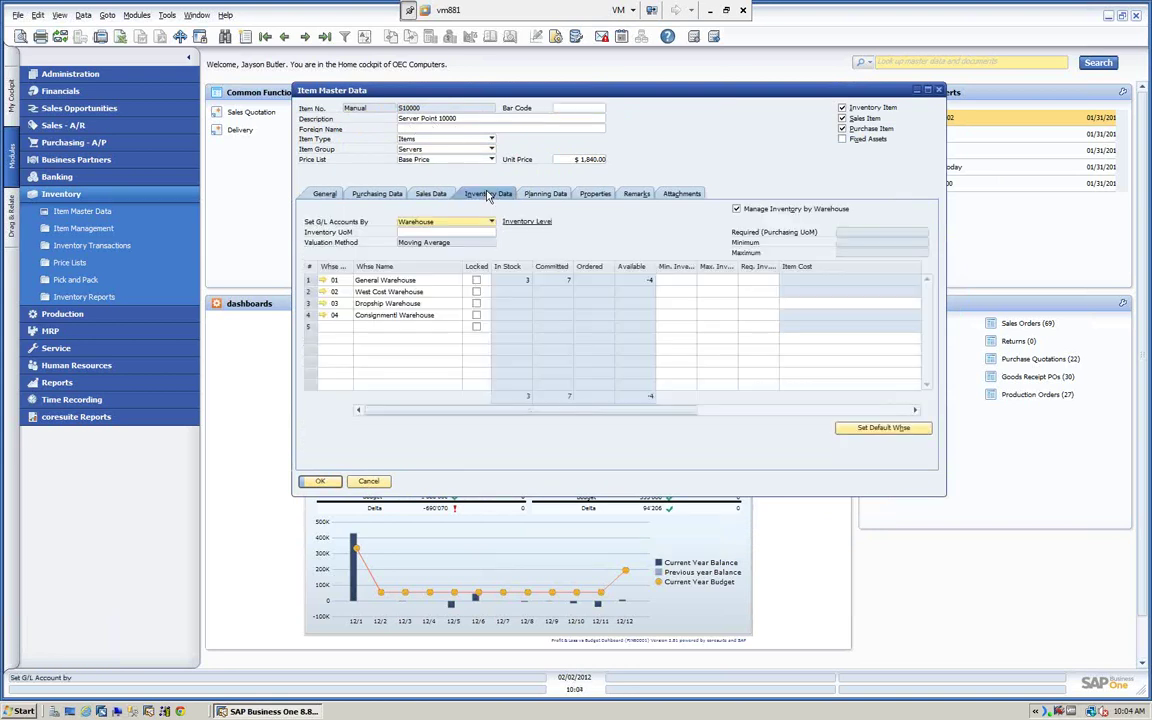
pyautogui.click(389, 197)
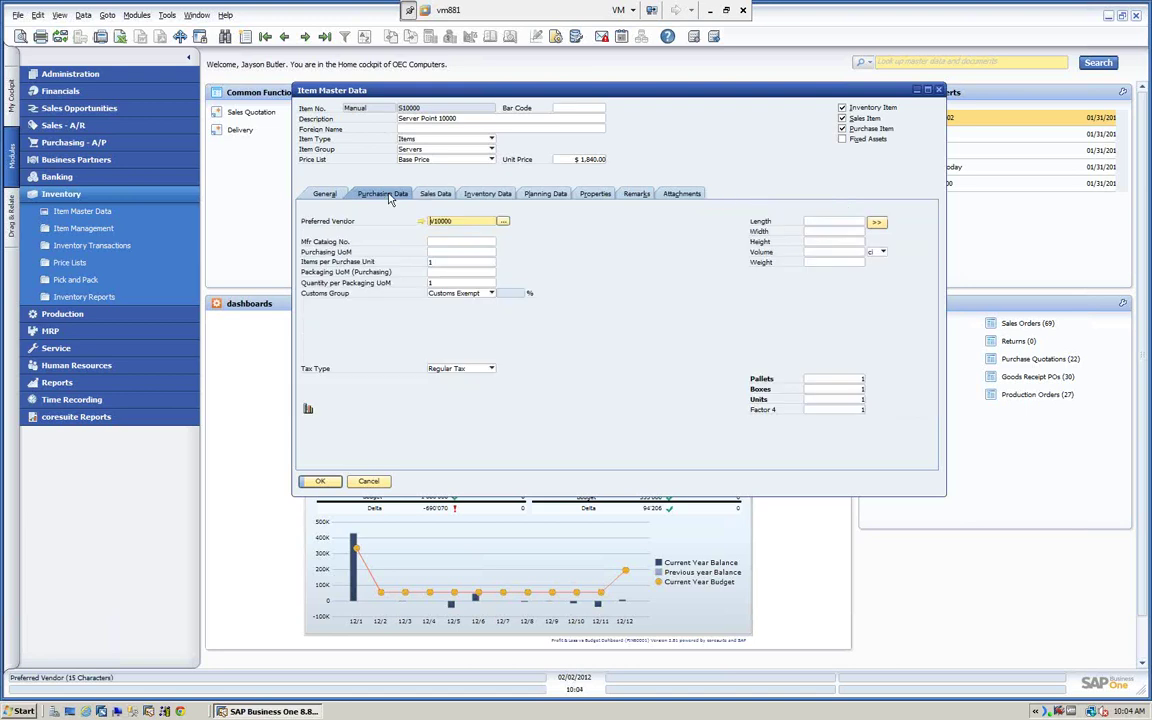
pyautogui.click(504, 198)
pyautogui.click(330, 196)
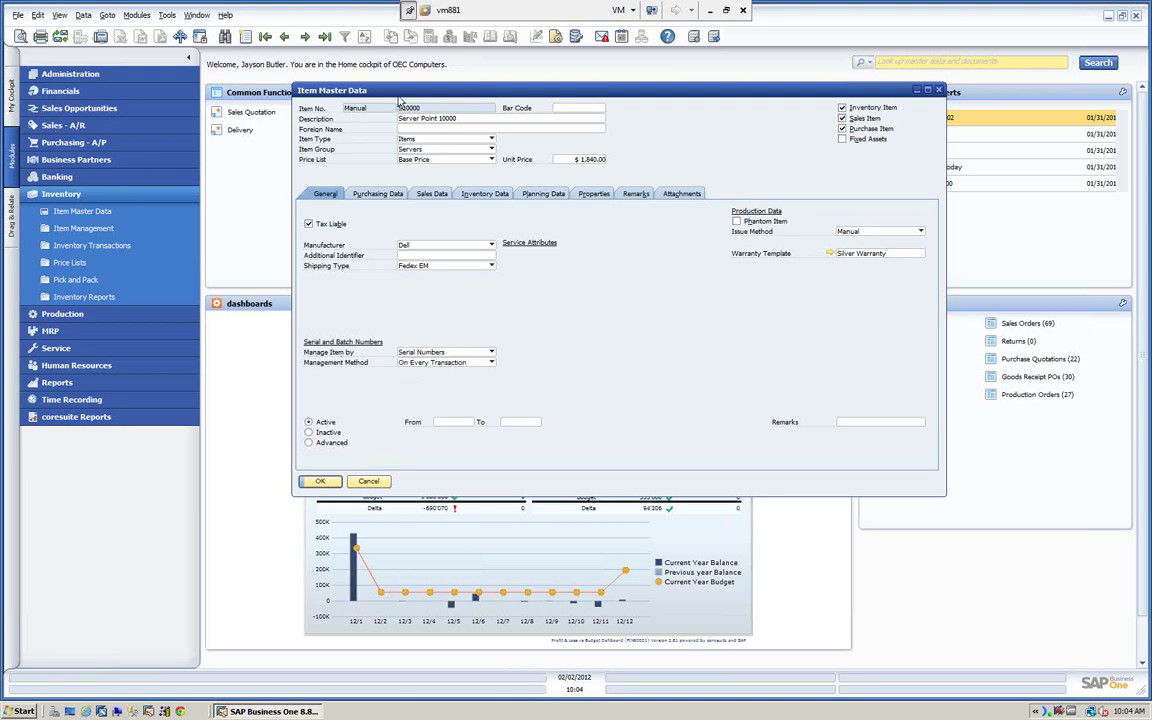
pyautogui.click(284, 36)
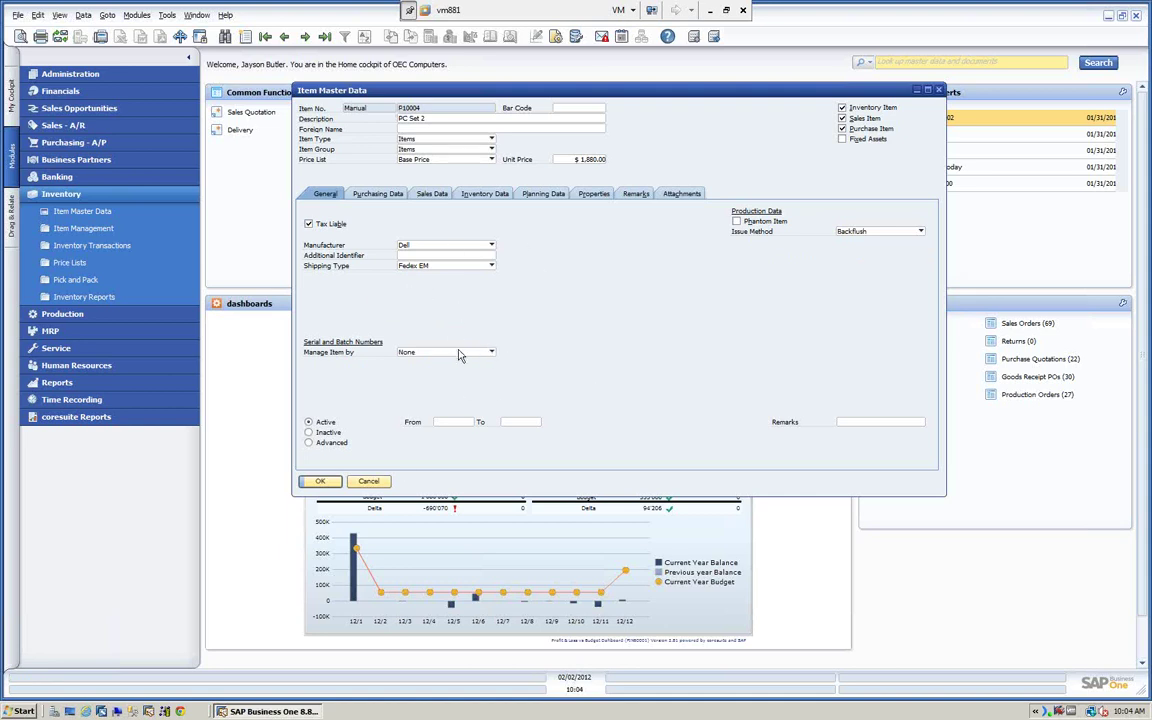
pyautogui.click(305, 37)
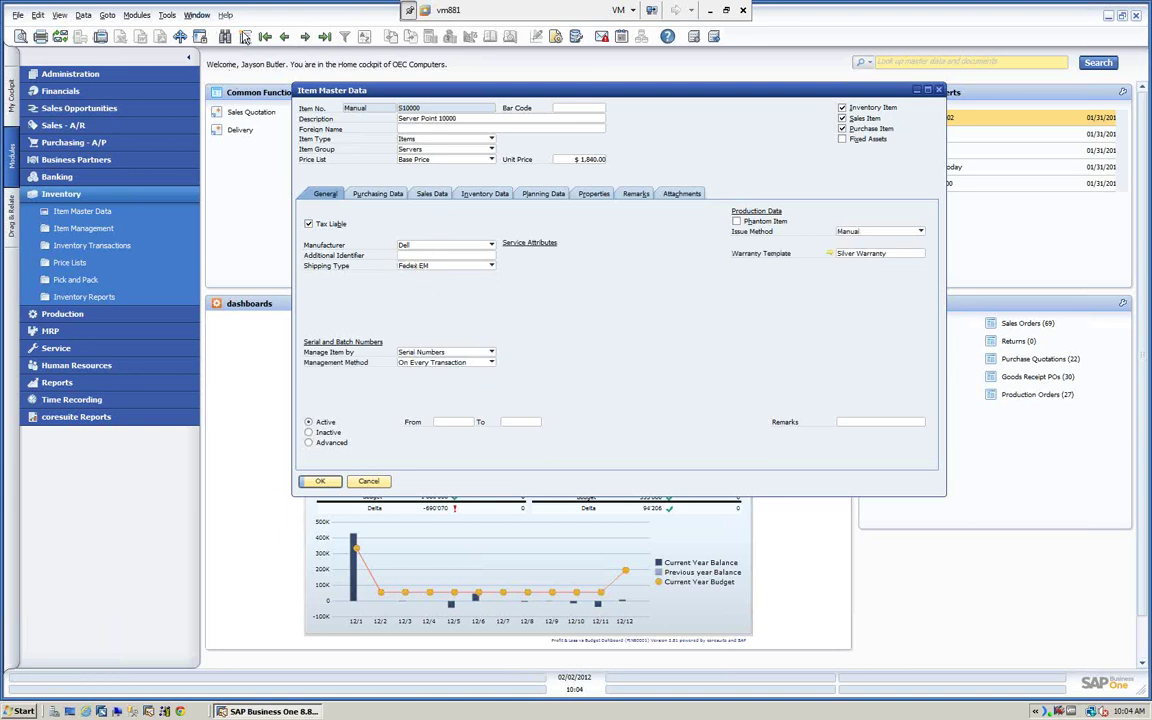
# Find the B10000 Printer Label item, examine its Batch Number Transactions Report for batch B1-00006, and close the report.
pyautogui.click(202, 35)
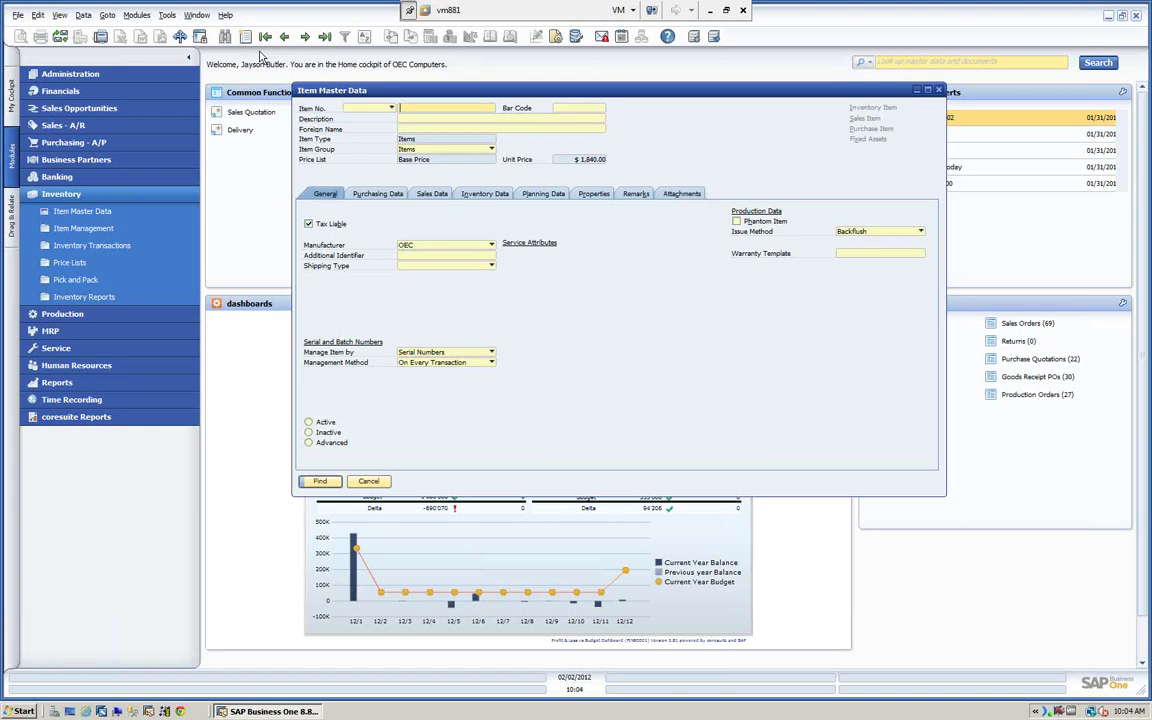
pyautogui.press('Return')
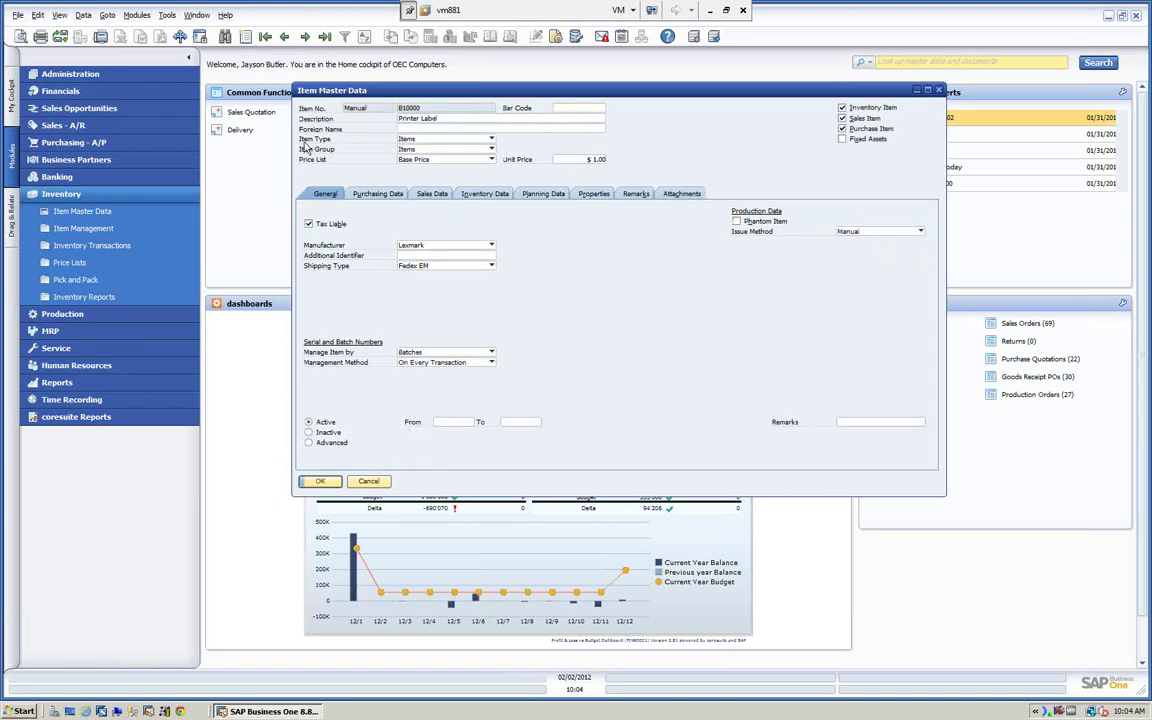
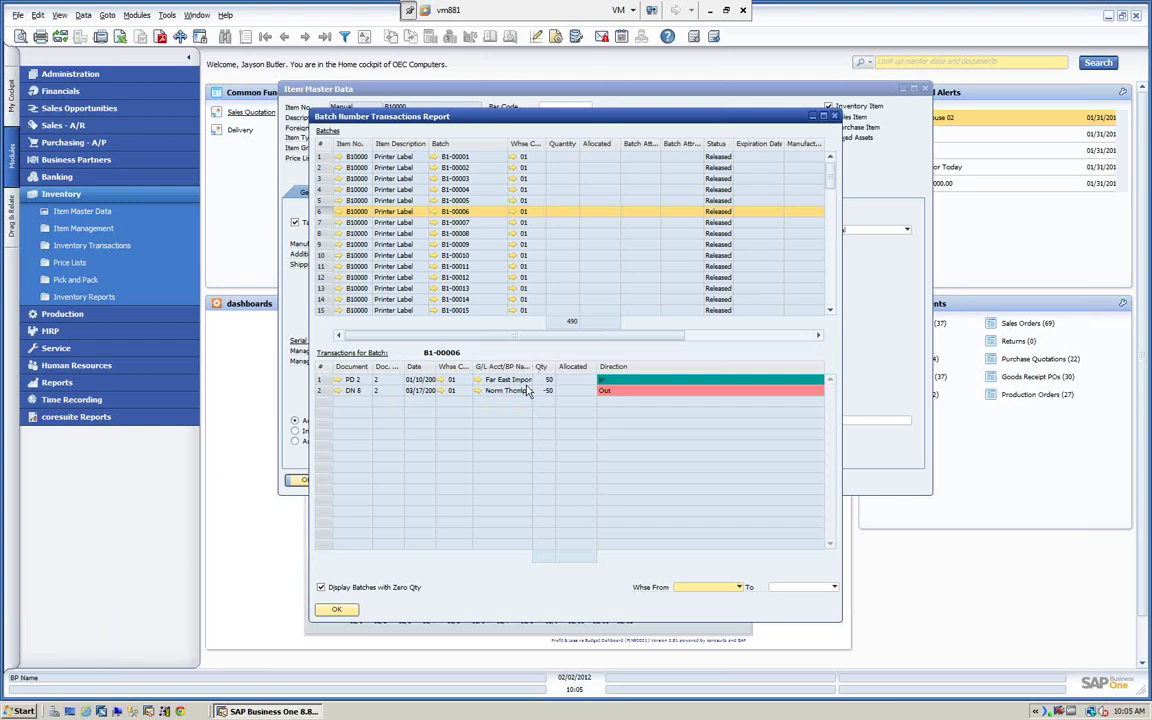
pyautogui.click(336, 609)
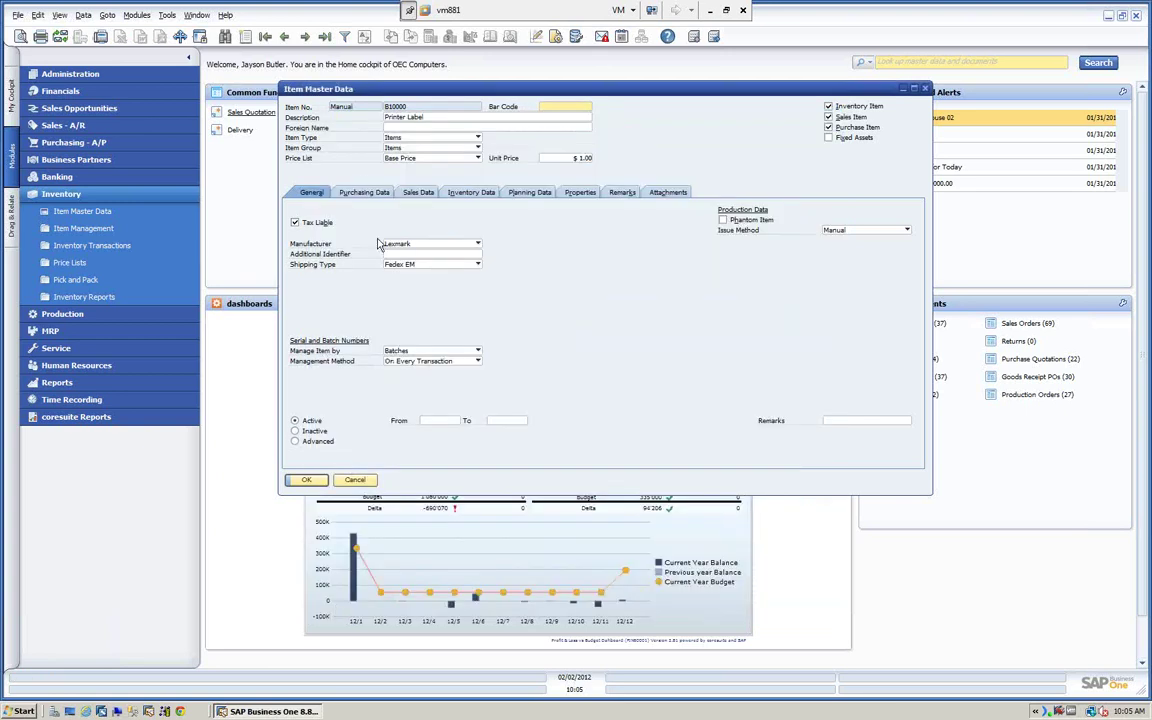
# Search the item master for numbers starting with "s" again and load item S10000.
pyautogui.click(207, 36)
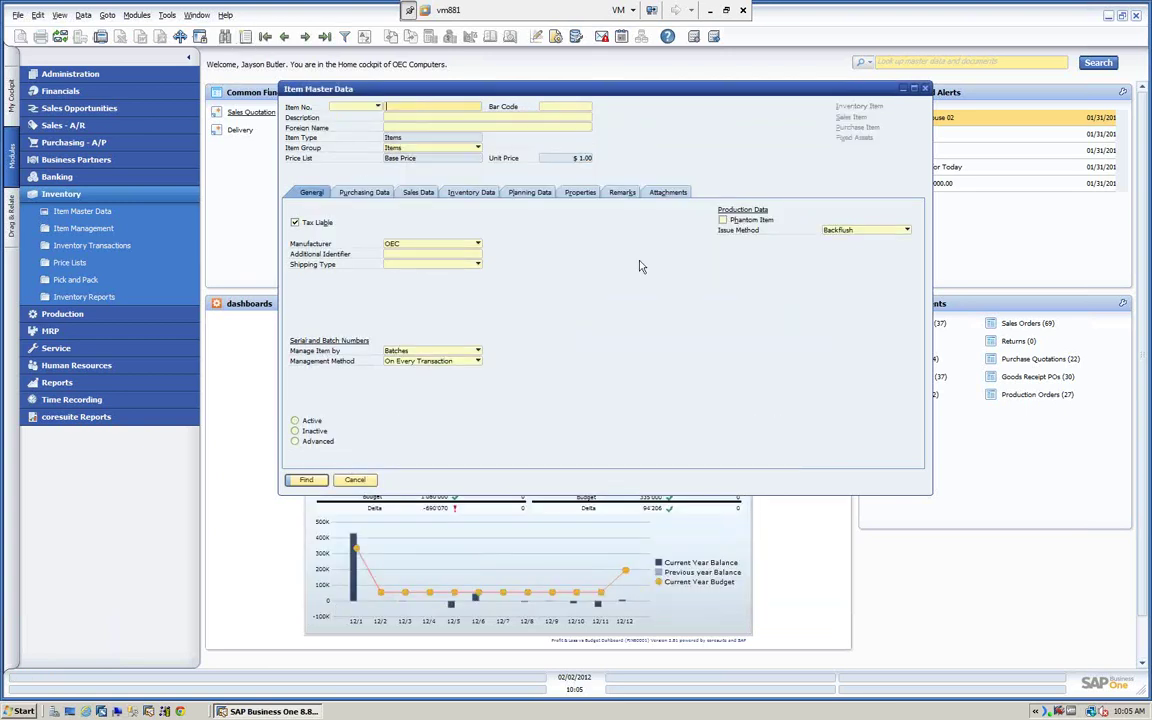
pyautogui.write('s')
pyautogui.press('Return')
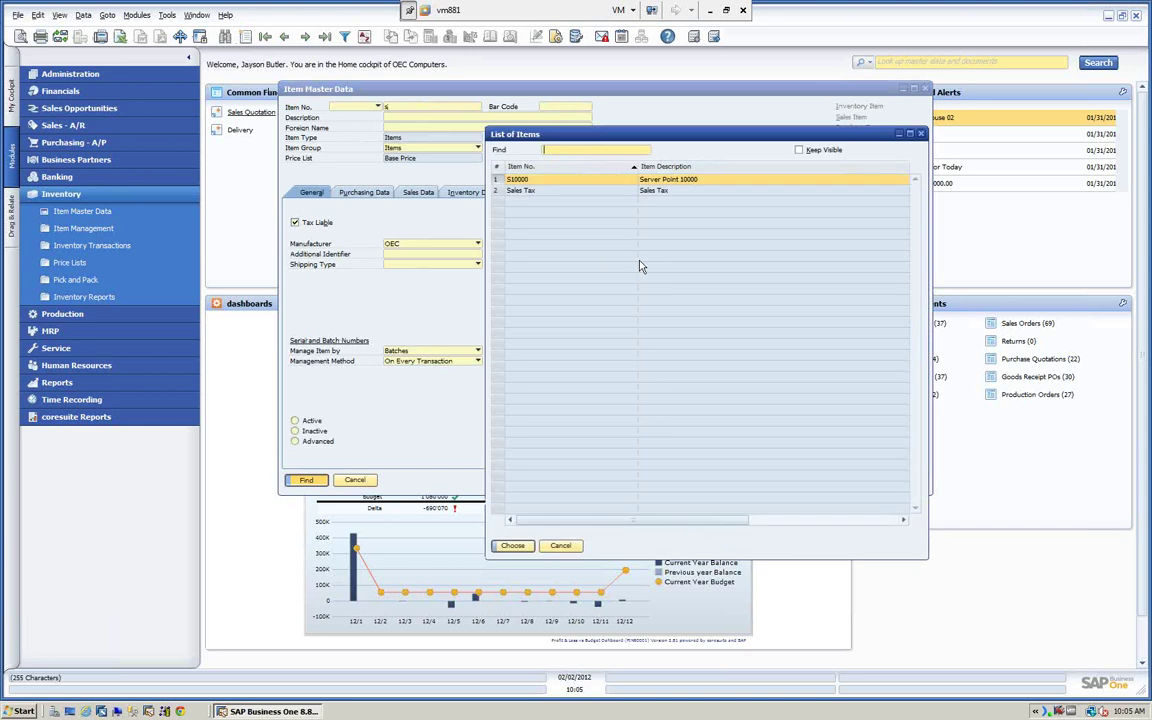
pyautogui.click(511, 545)
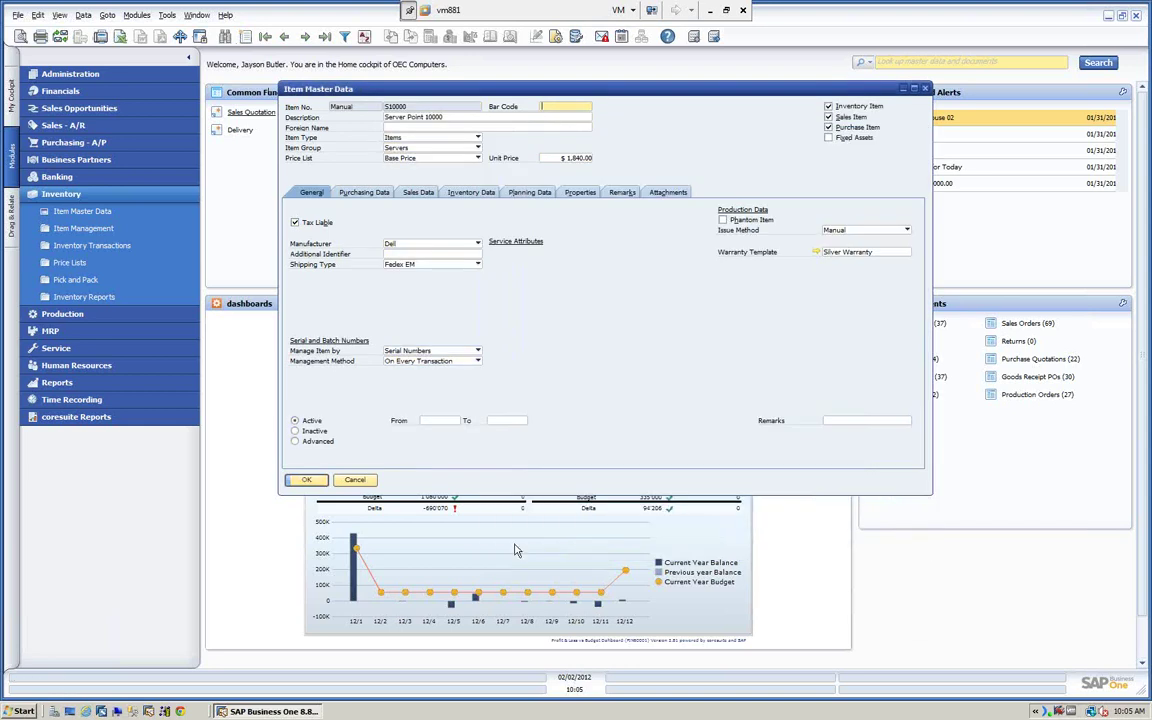
# Open the Serial Number Transactions Report for S10000, enlarge it to review the serial numbers and their transactions, and close it.
pyautogui.rightClick(672, 124)
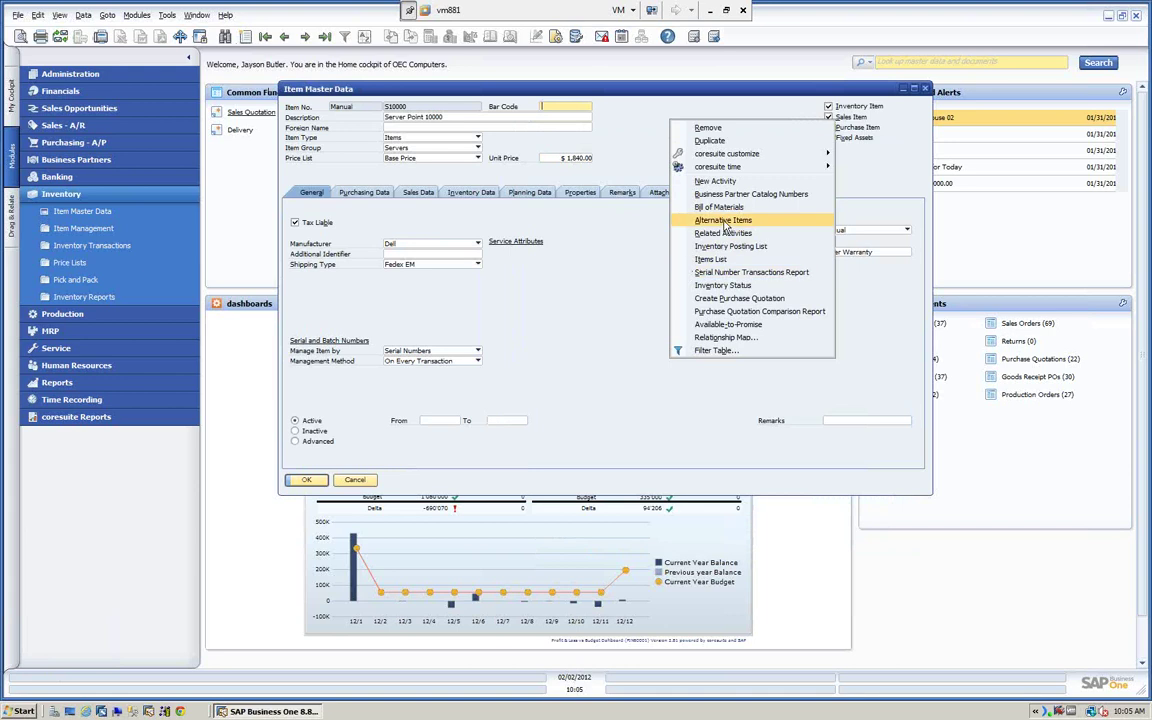
pyautogui.click(725, 276)
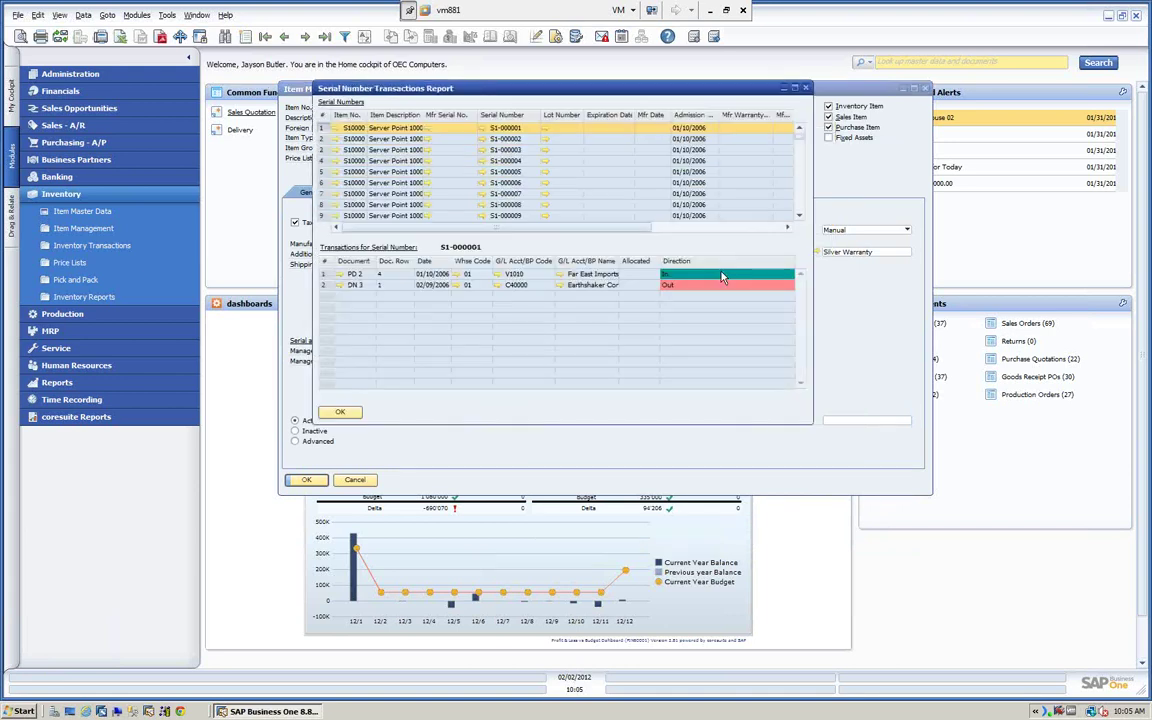
pyautogui.moveTo(469, 96); pyautogui.dragTo(436, 93)
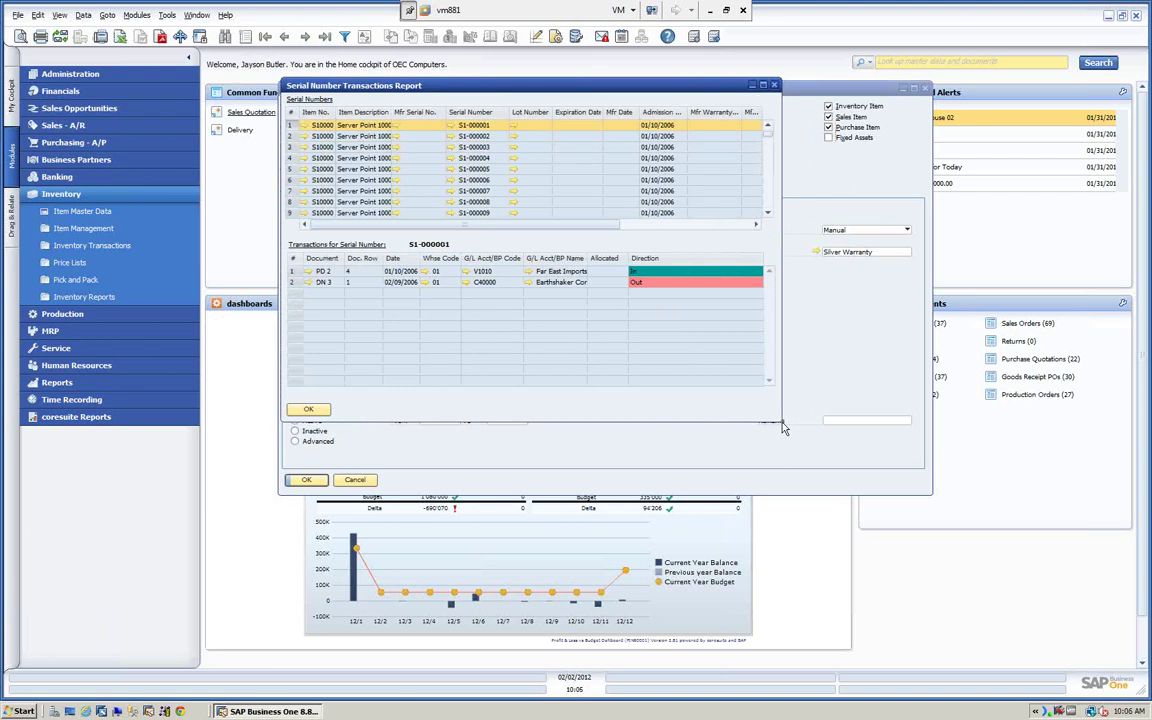
pyautogui.moveTo(784, 428); pyautogui.dragTo(831, 551)
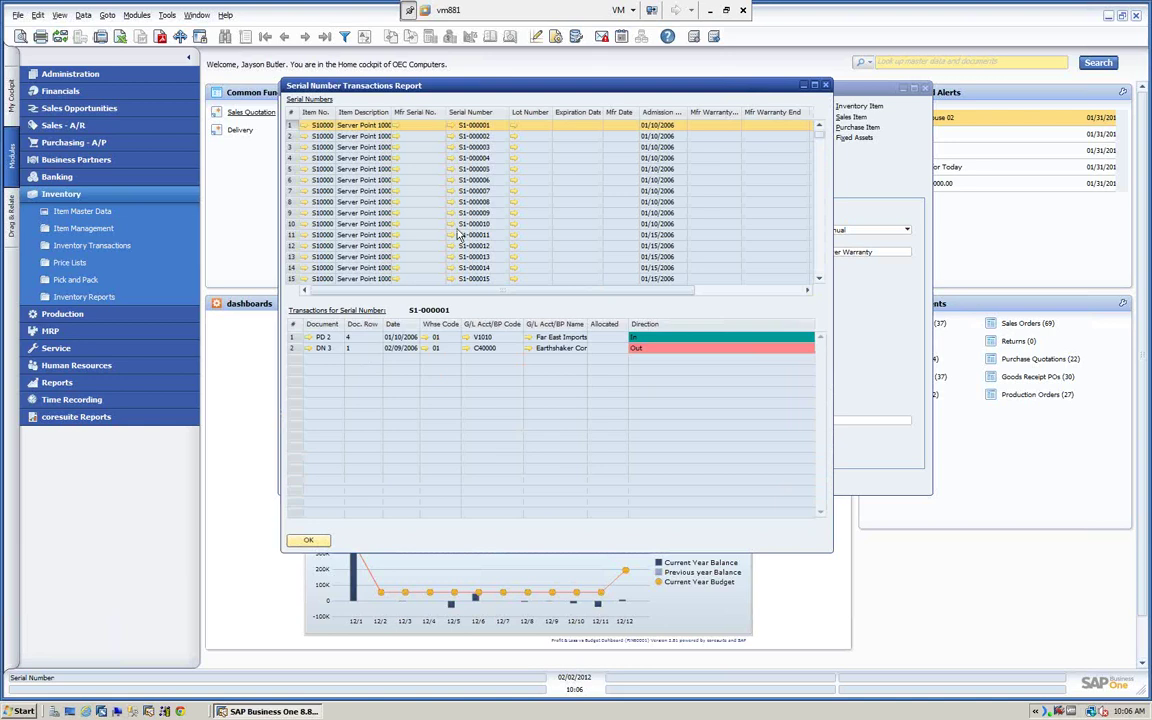
pyautogui.click(306, 540)
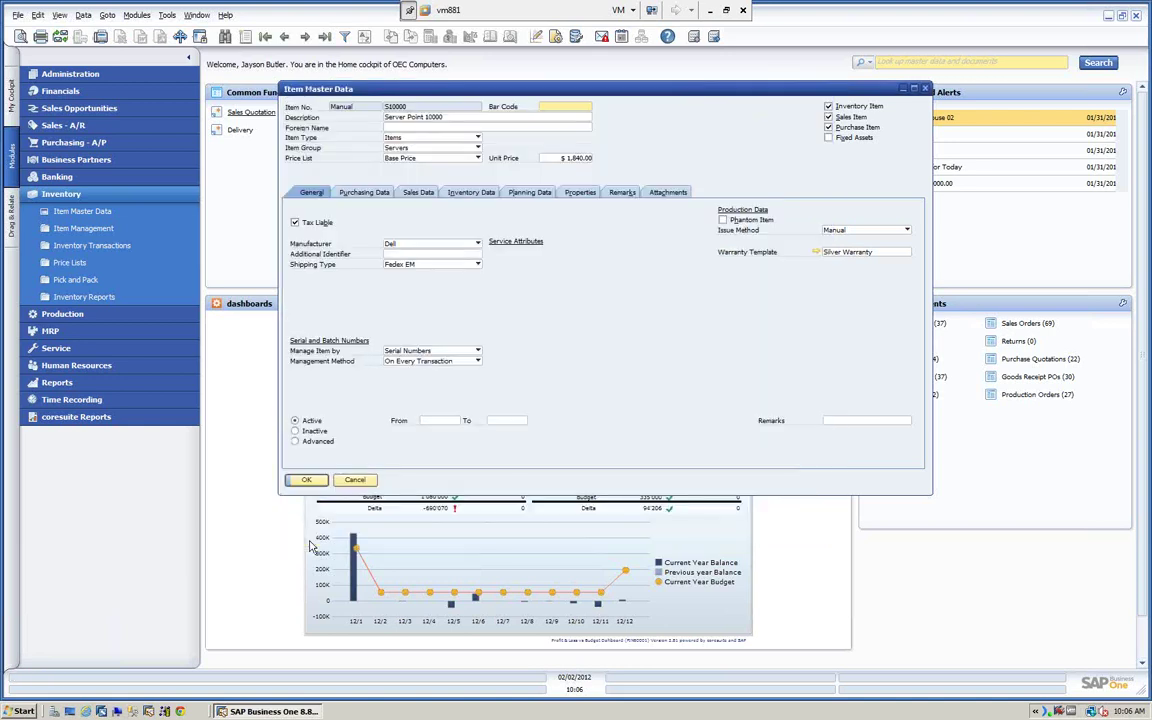
# Close the item master data and start a Goods Receipt PO for the vendor Far East Imports.
pyautogui.click(355, 480)
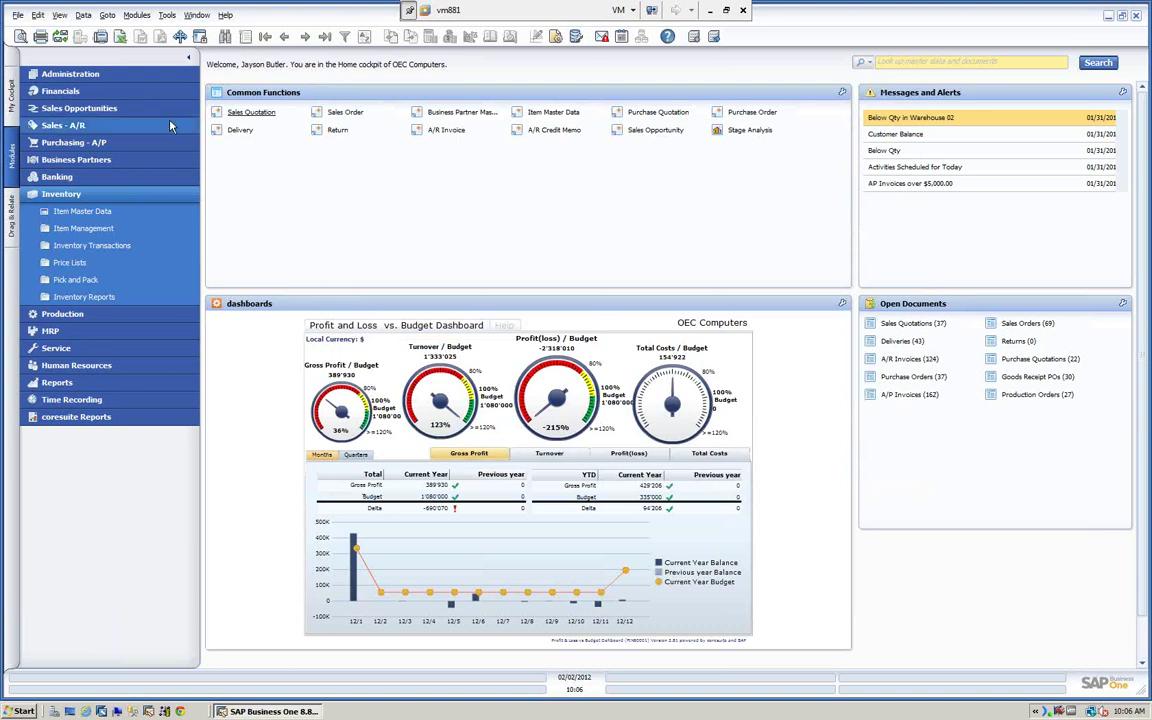
pyautogui.click(68, 145)
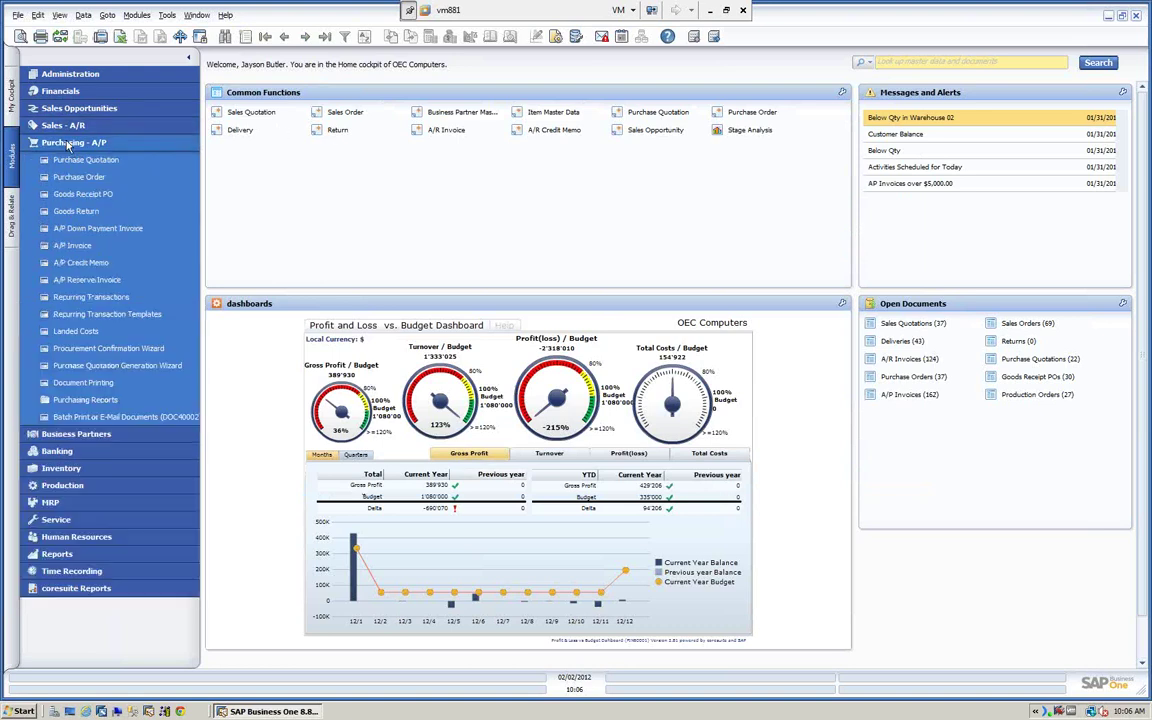
pyautogui.click(82, 194)
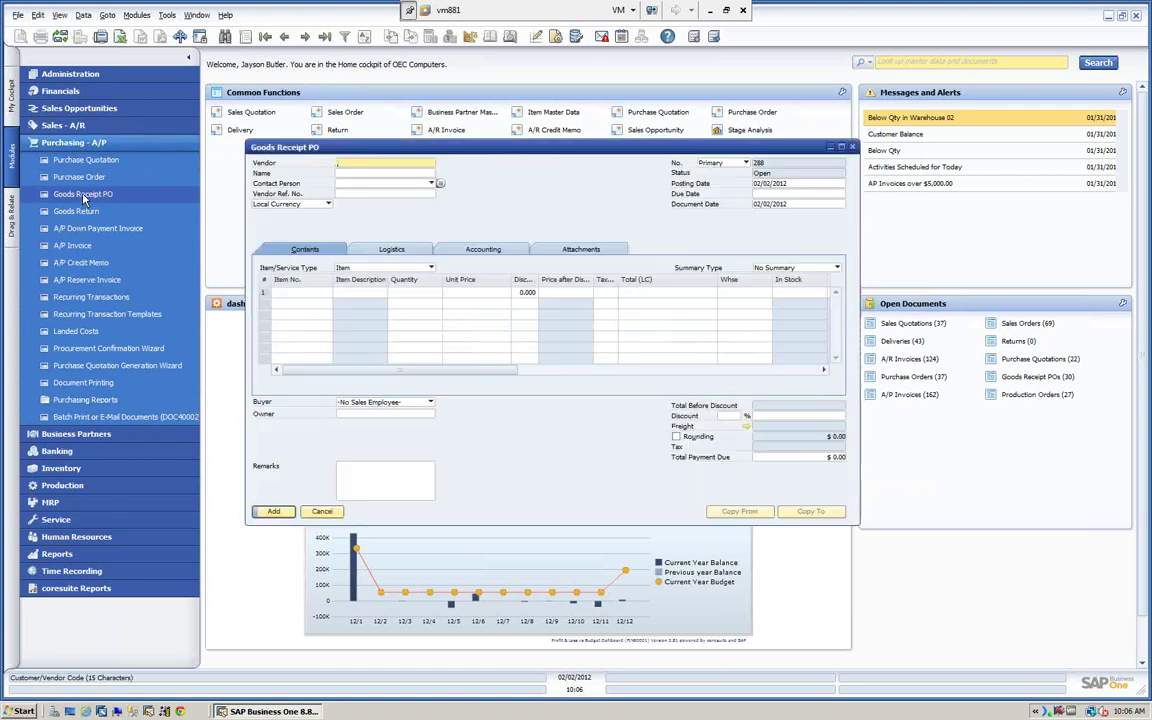
pyautogui.press('Tab')
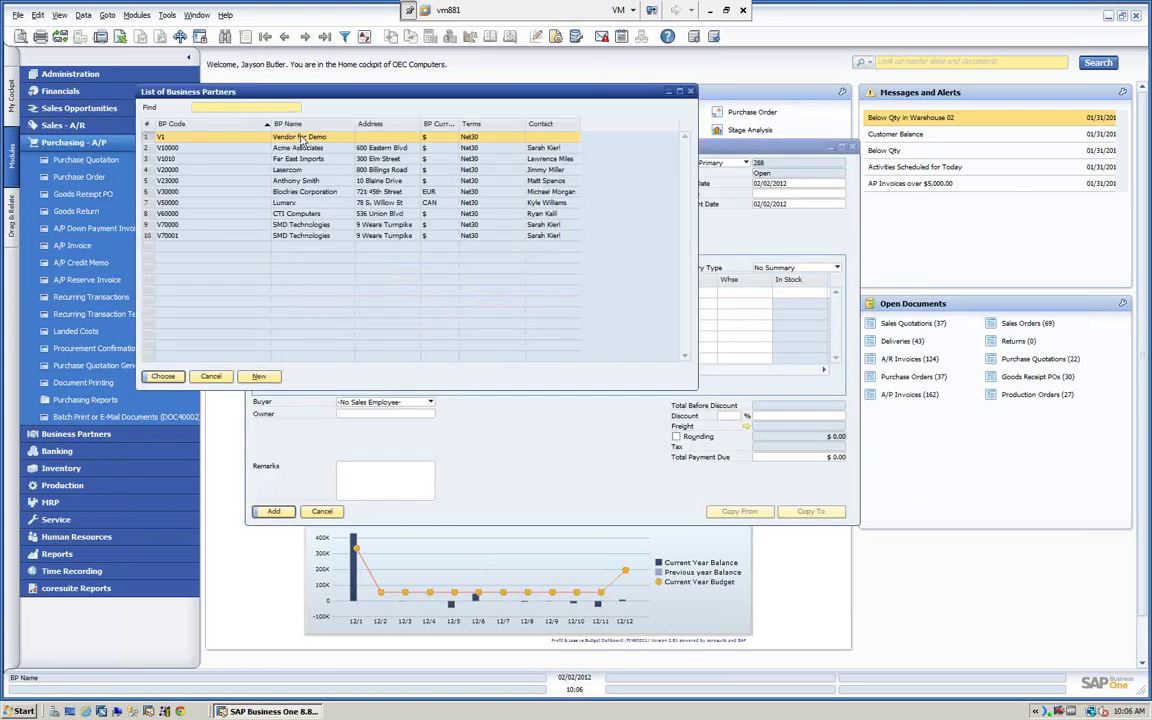
pyautogui.press('Return')
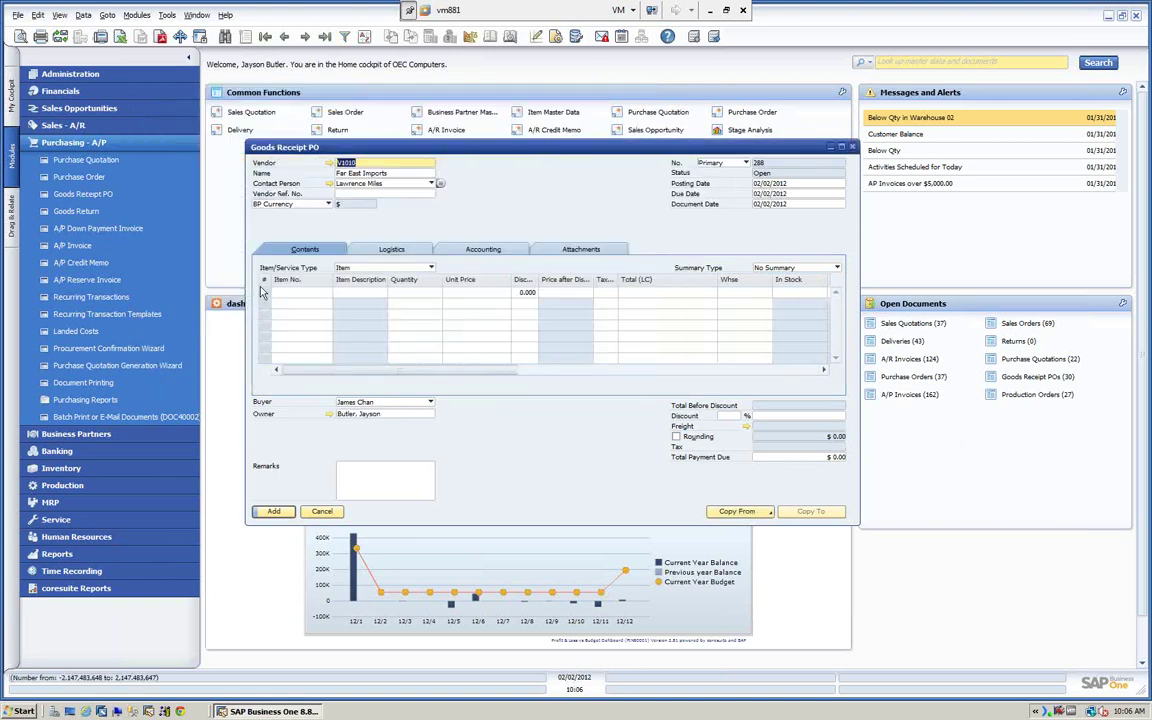
# Add item S10000 to the first row of the Goods Receipt PO with a quantity of 10.
pyautogui.click(300, 293)
pyautogui.write('s')
pyautogui.press('Tab')
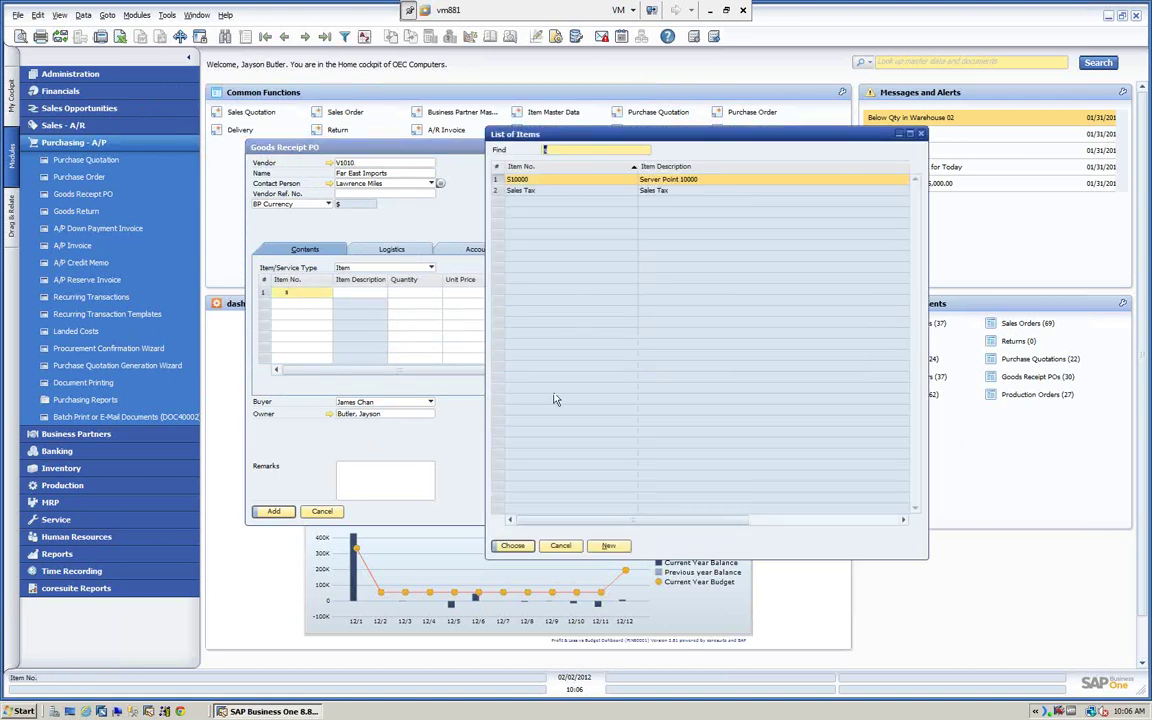
pyautogui.click(512, 545)
pyautogui.press('Tab')
pyautogui.write('10')
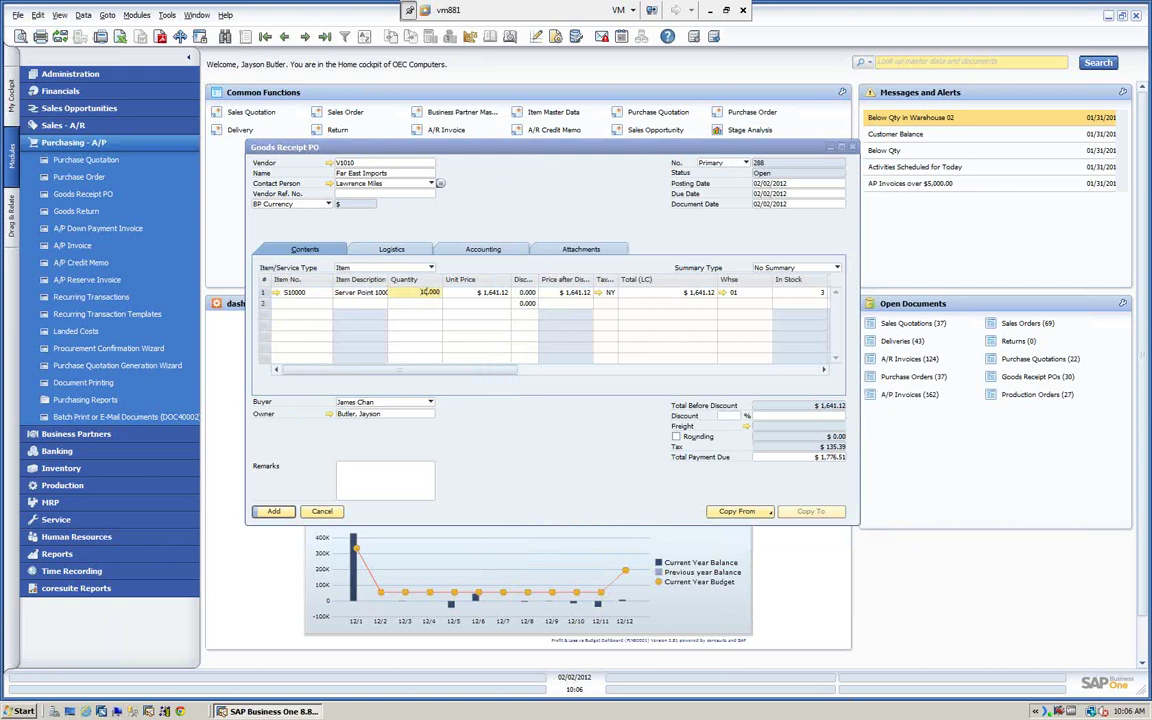
pyautogui.press('Tab')
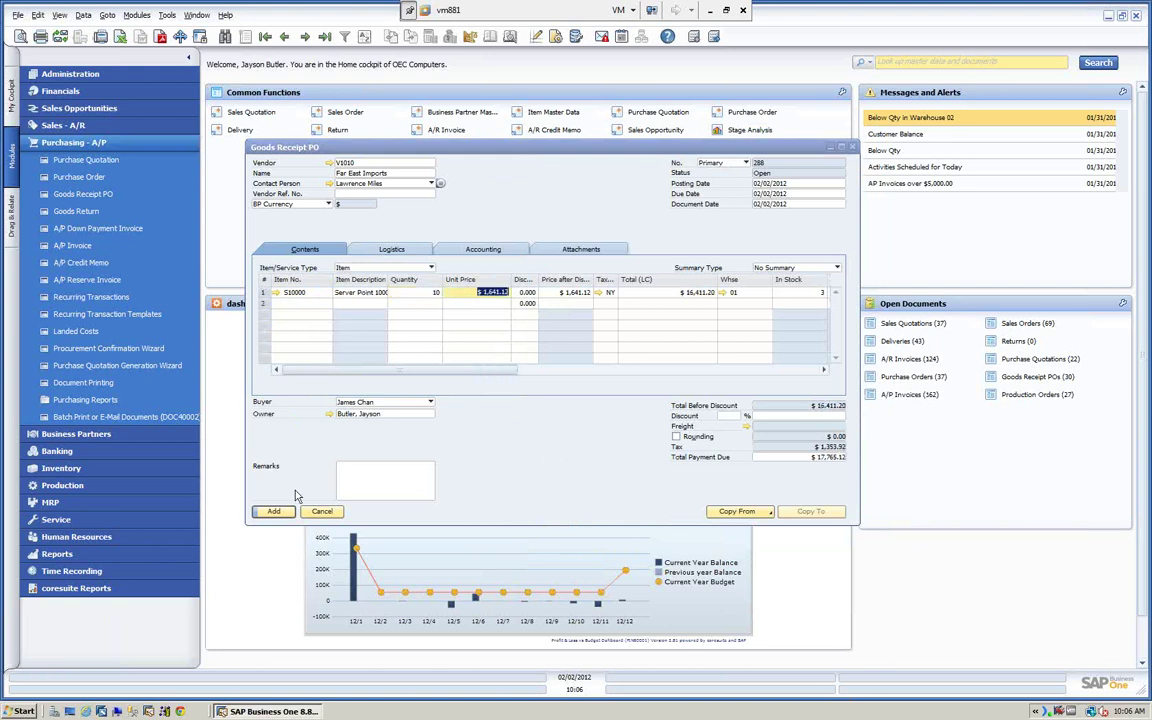
# Submit the goods receipt to open the serial number setup and examine the fields available for each created serial number.
pyautogui.click(272, 511)
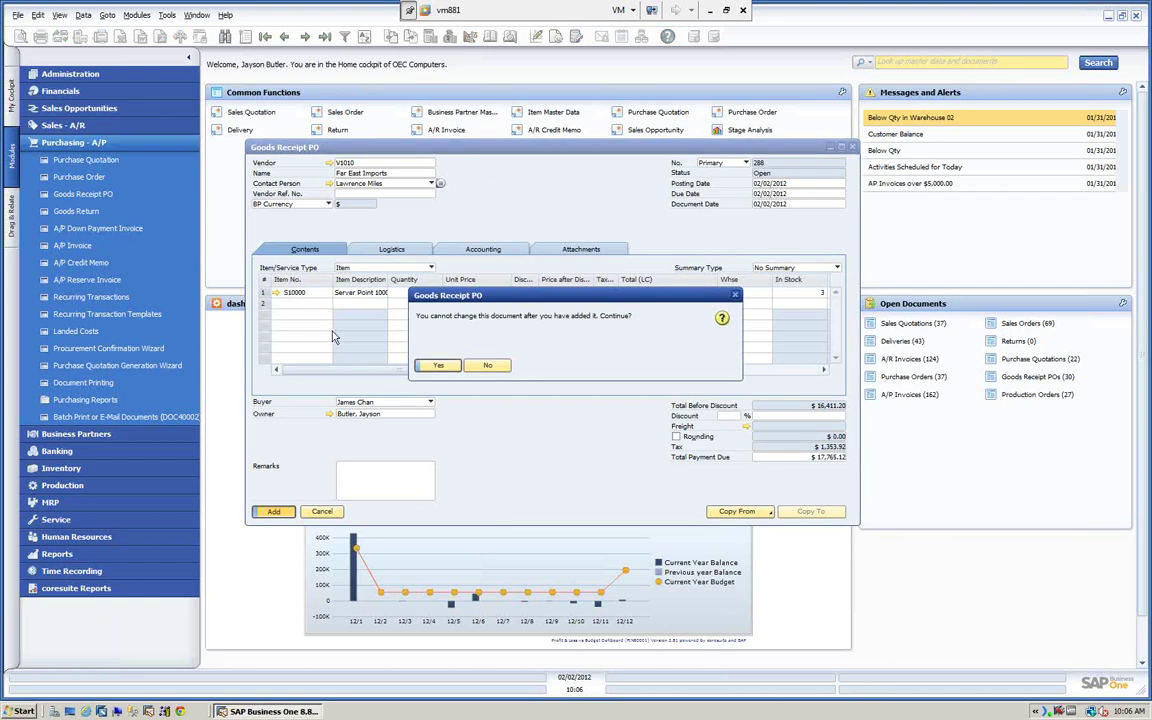
pyautogui.click(438, 365)
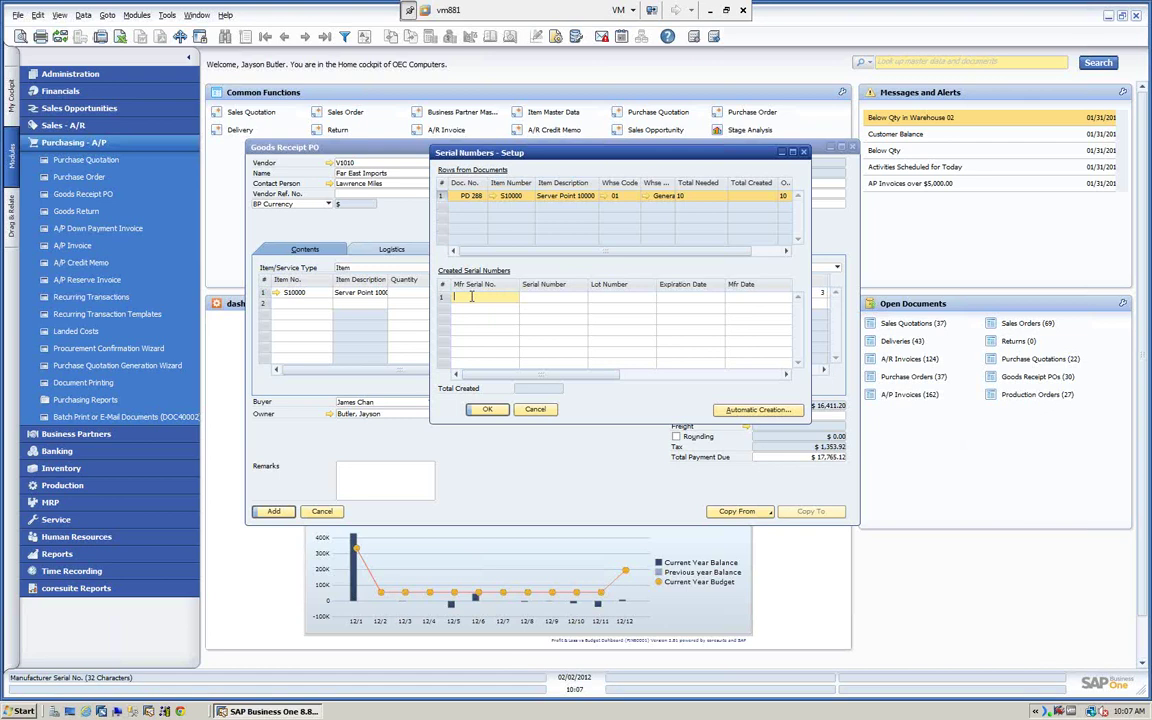
pyautogui.click(540, 296)
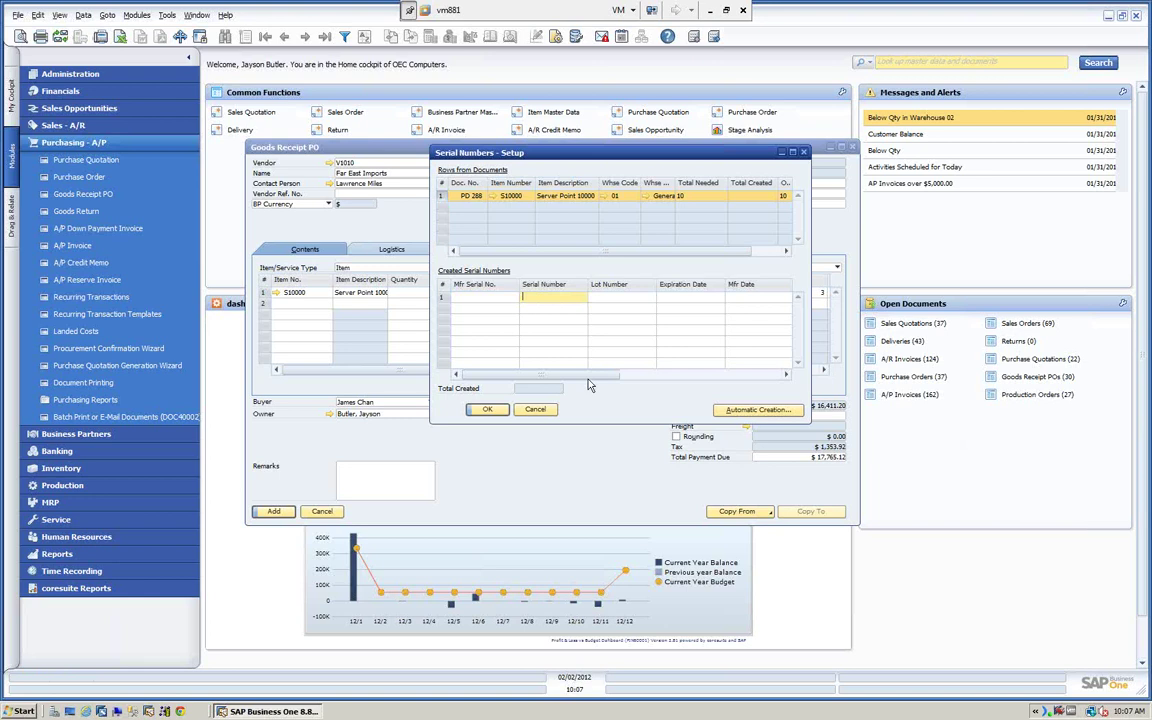
pyautogui.moveTo(588, 376); pyautogui.dragTo(628, 384)
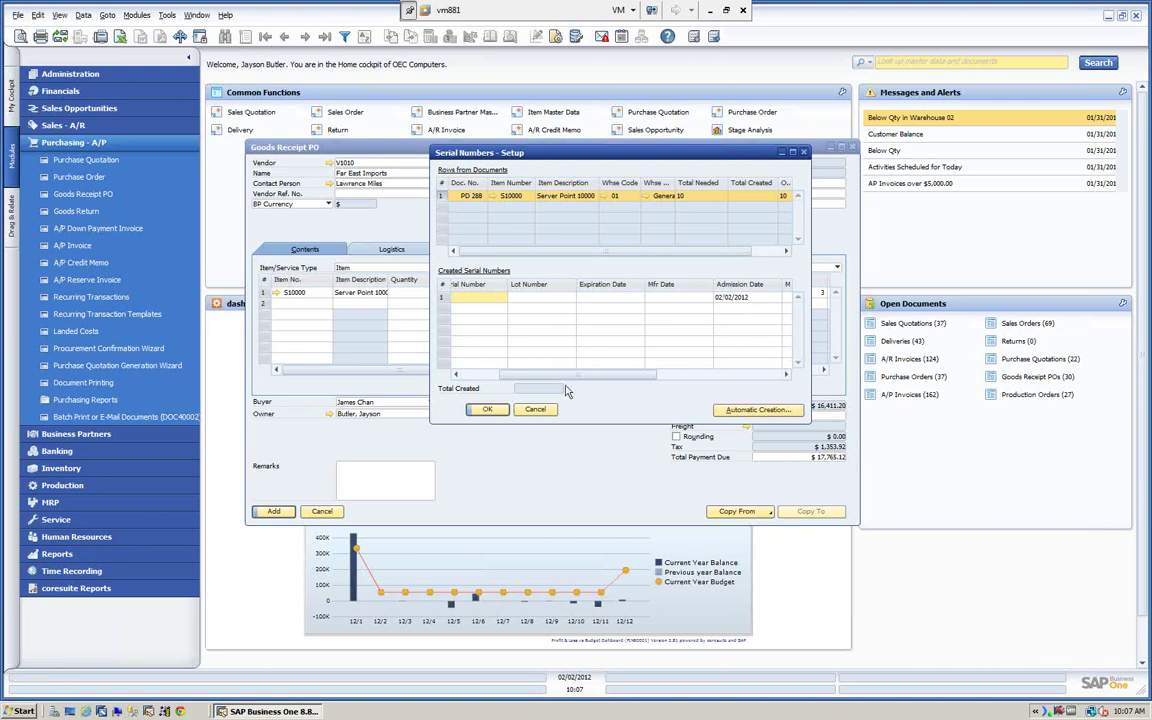
pyautogui.moveTo(578, 379); pyautogui.dragTo(679, 383)
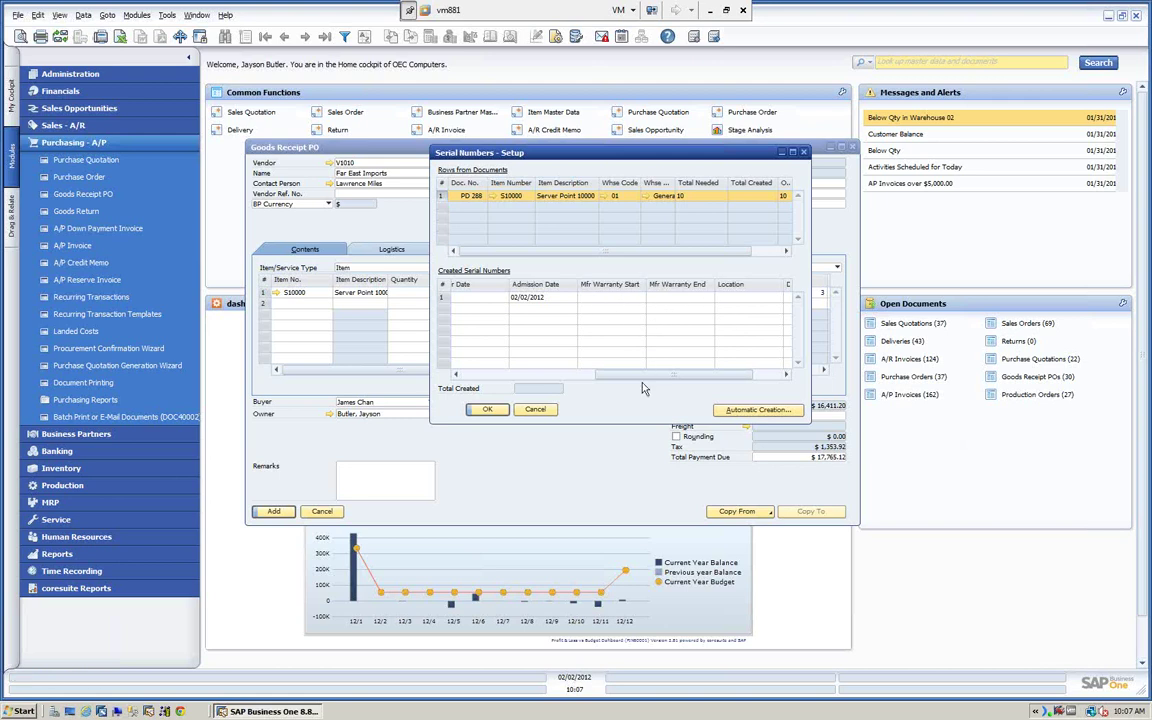
pyautogui.moveTo(642, 379); pyautogui.dragTo(547, 378)
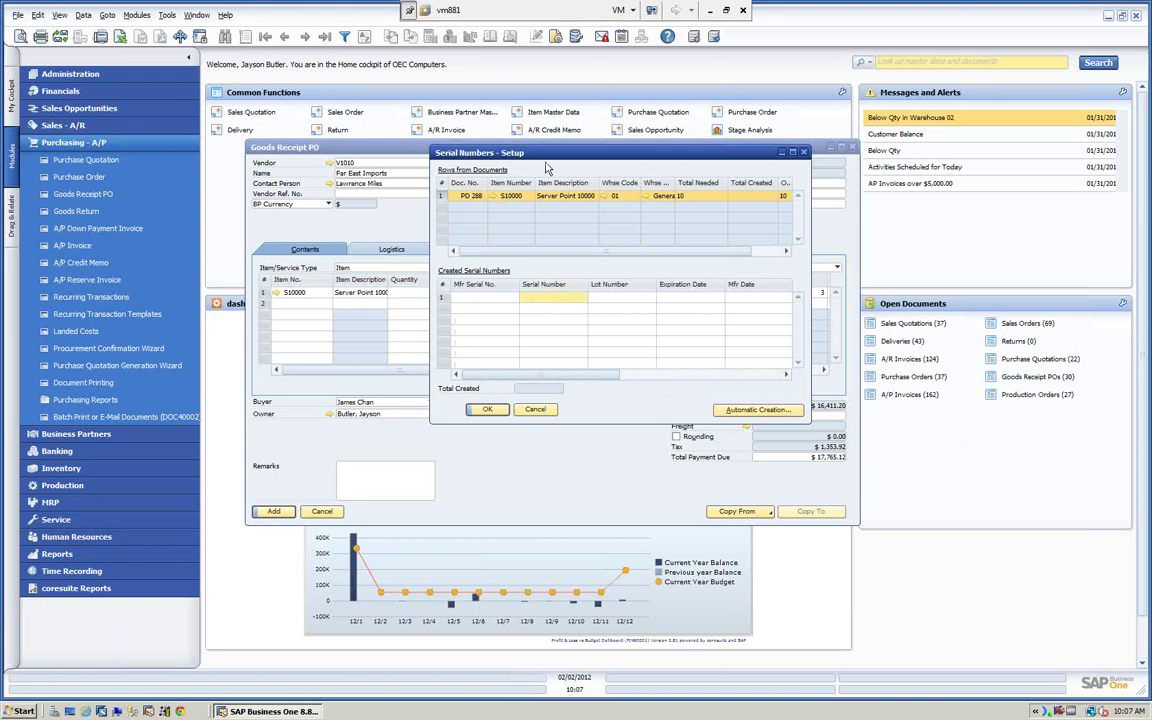
# Open automatic serial number creation for S10000 and arrange its window beside the serial number setup.
pyautogui.click(752, 412)
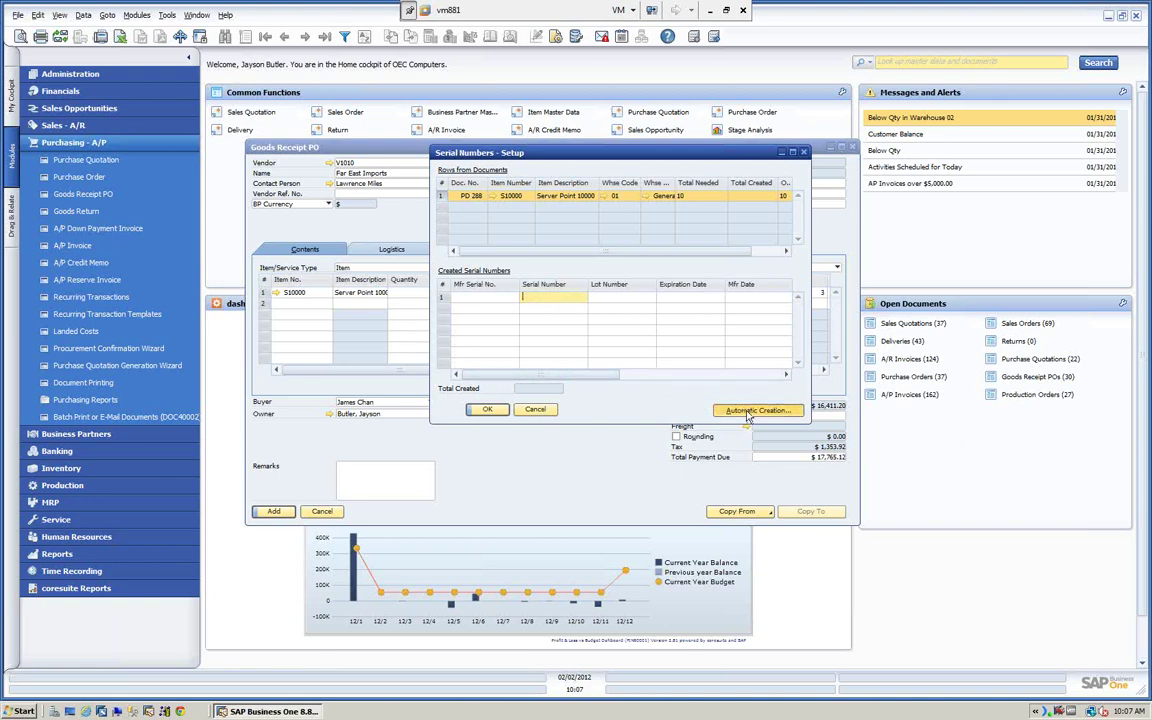
pyautogui.moveTo(500, 218); pyautogui.dragTo(654, 218)
pyautogui.moveTo(489, 150); pyautogui.dragTo(345, 120)
pyautogui.moveTo(600, 218); pyautogui.dragTo(667, 145)
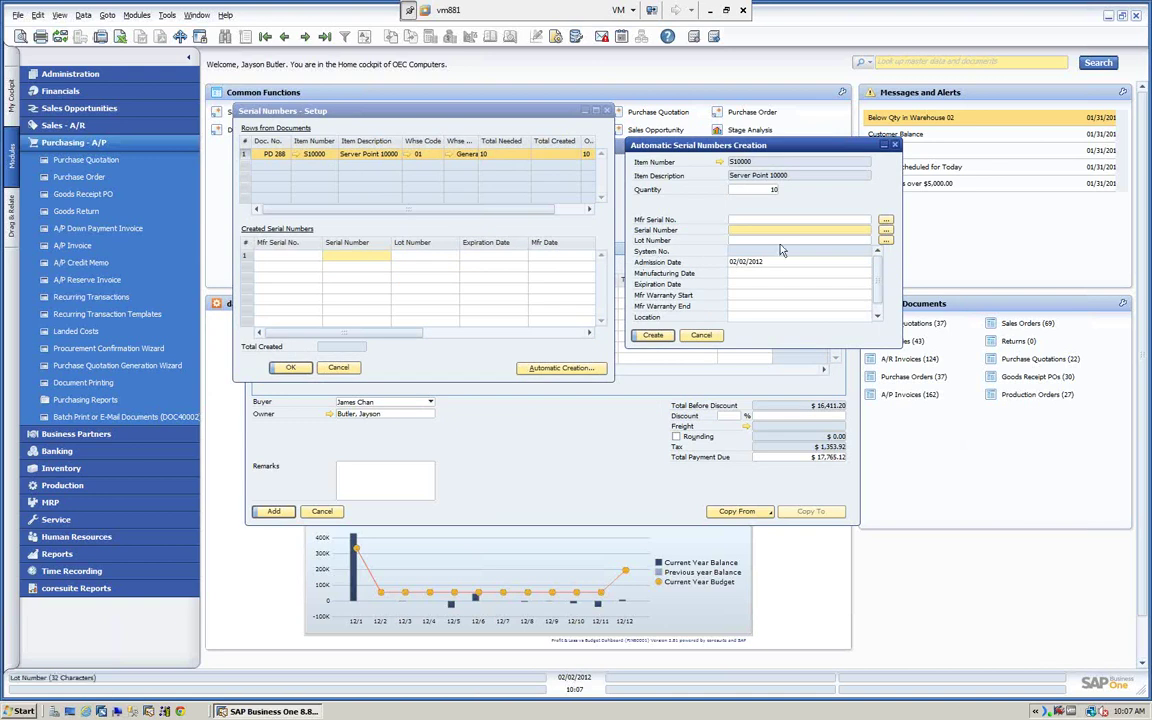
# Define the serial number pattern as the string SA followed by the number 1000 with the Increase operation.
pyautogui.click(886, 231)
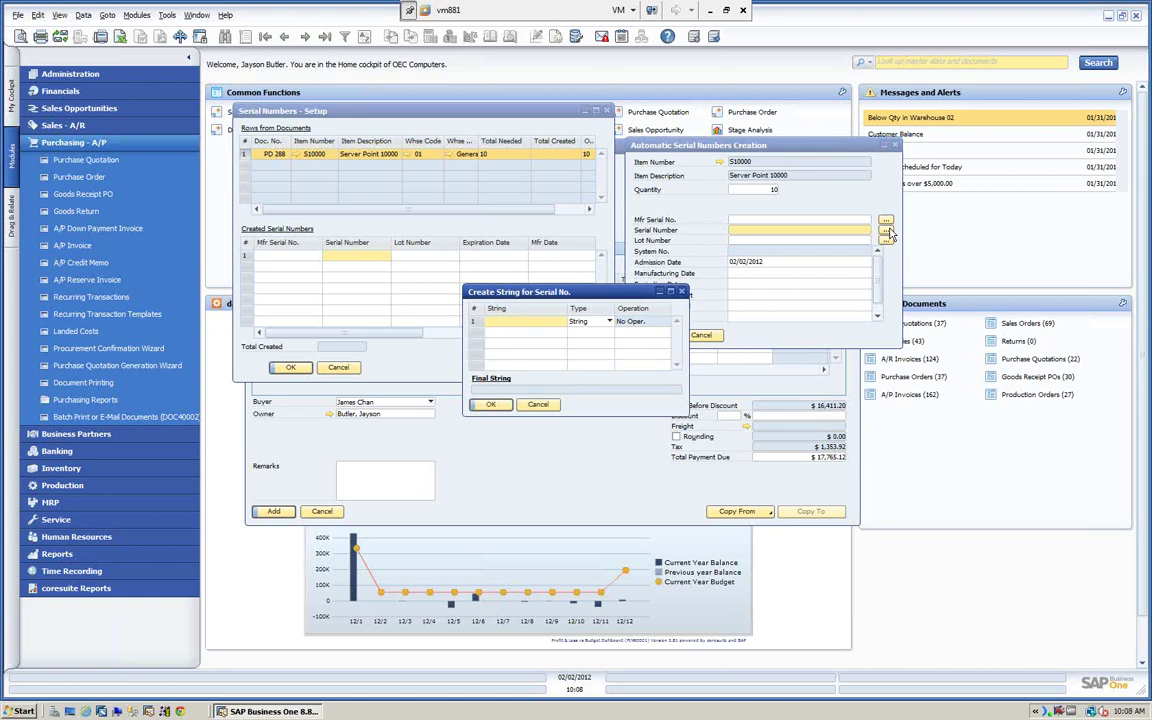
pyautogui.write('SA')
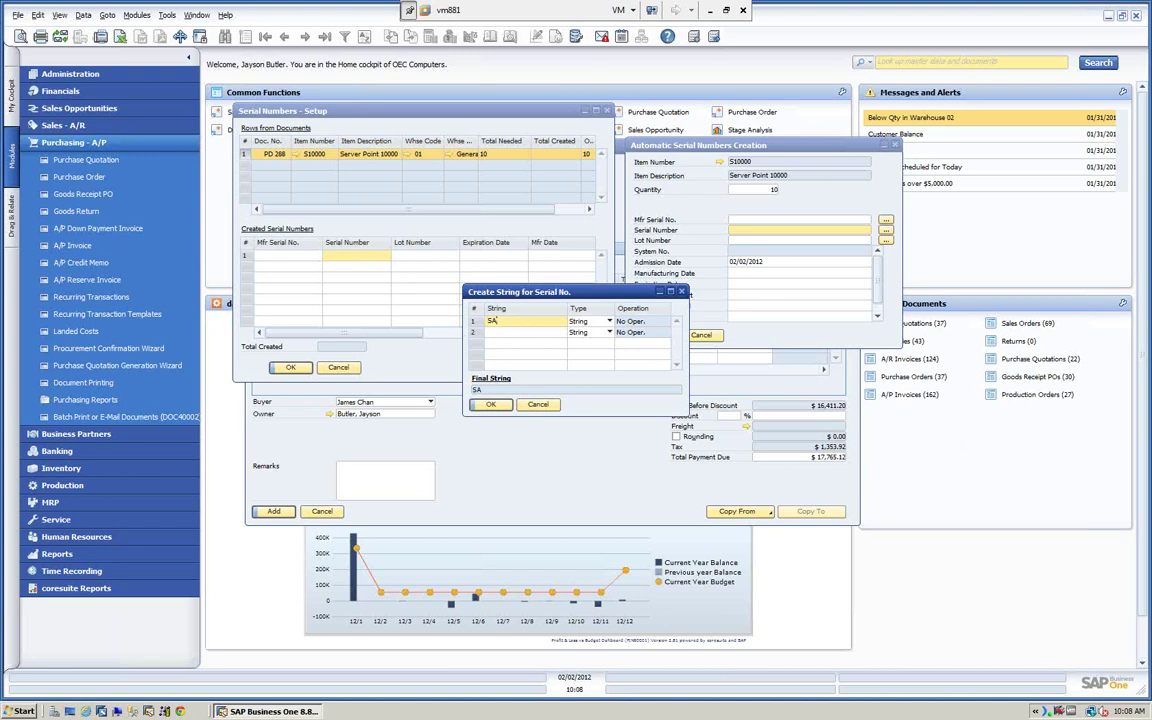
pyautogui.click(525, 333)
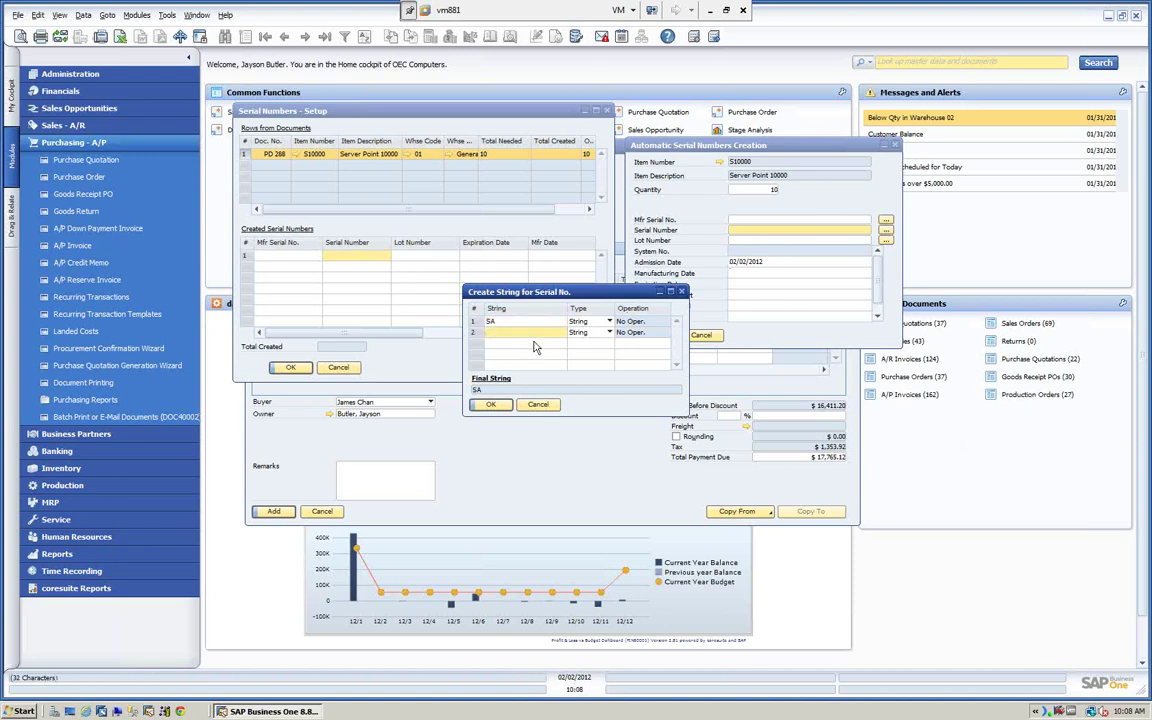
pyautogui.write('1000')
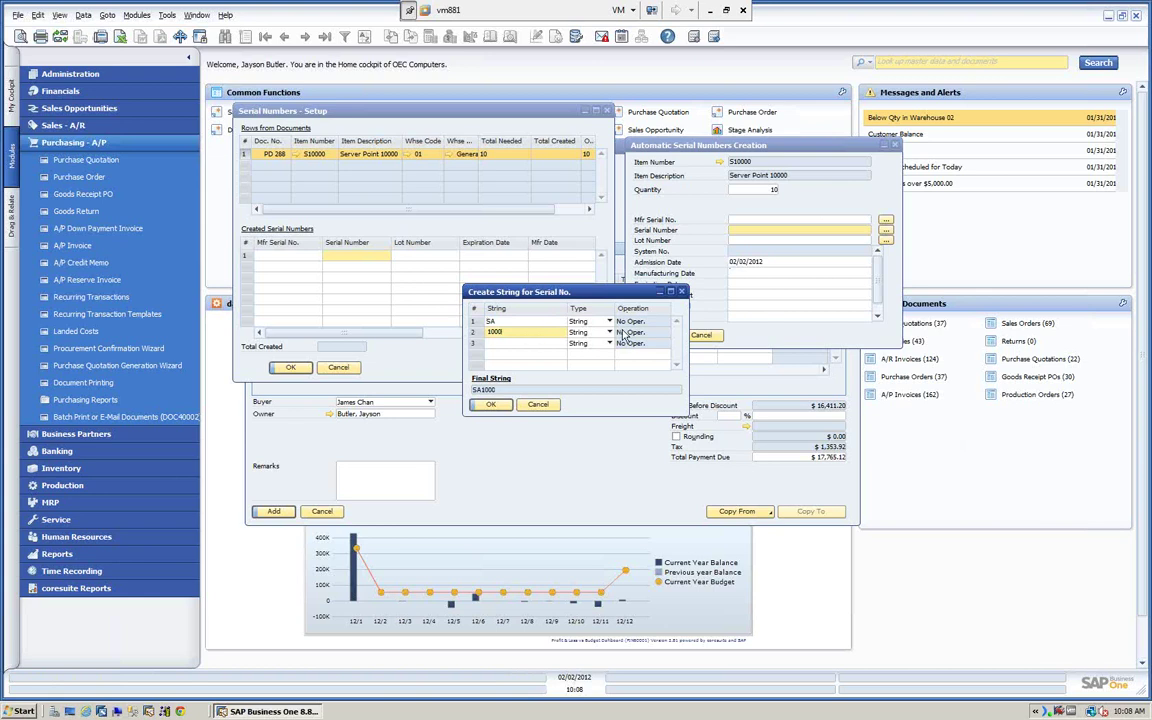
pyautogui.click(609, 332)
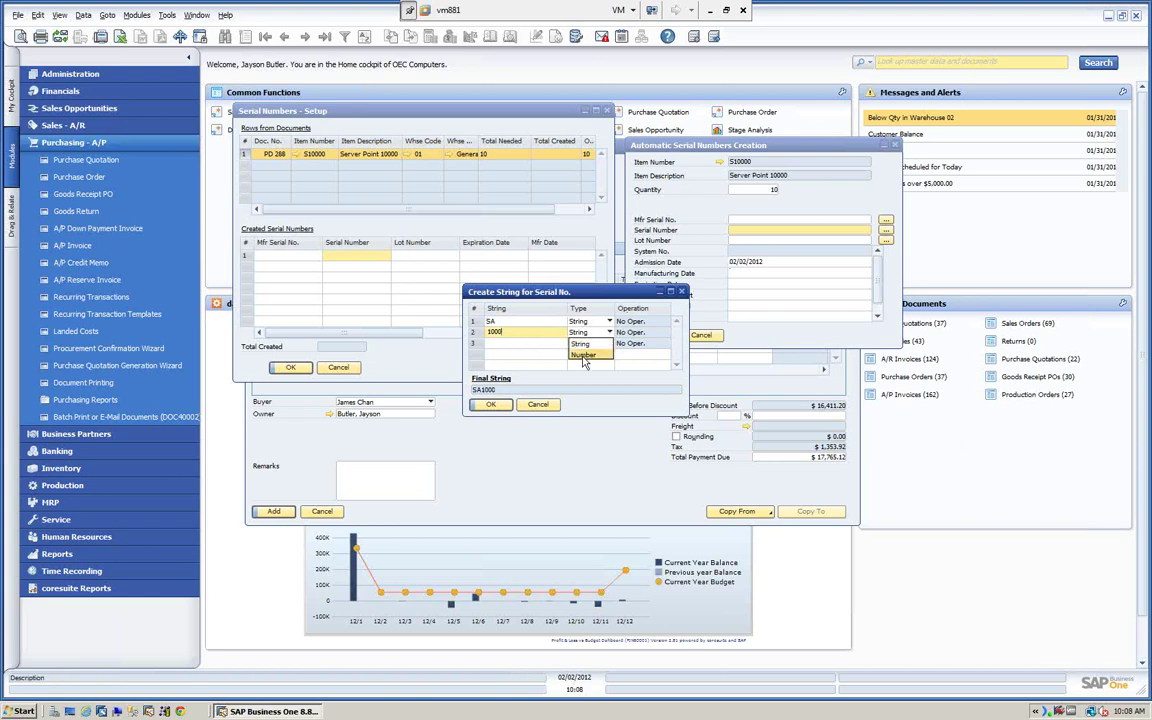
pyautogui.click(584, 358)
pyautogui.click(665, 332)
pyautogui.click(638, 355)
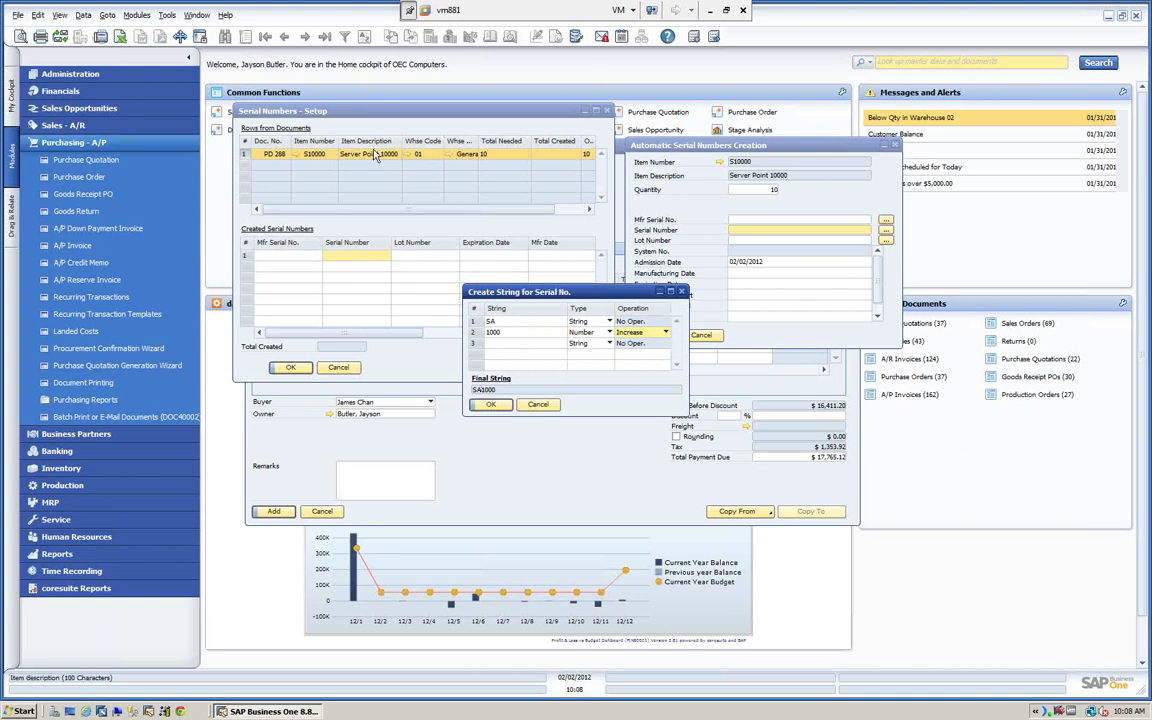
pyautogui.click(490, 404)
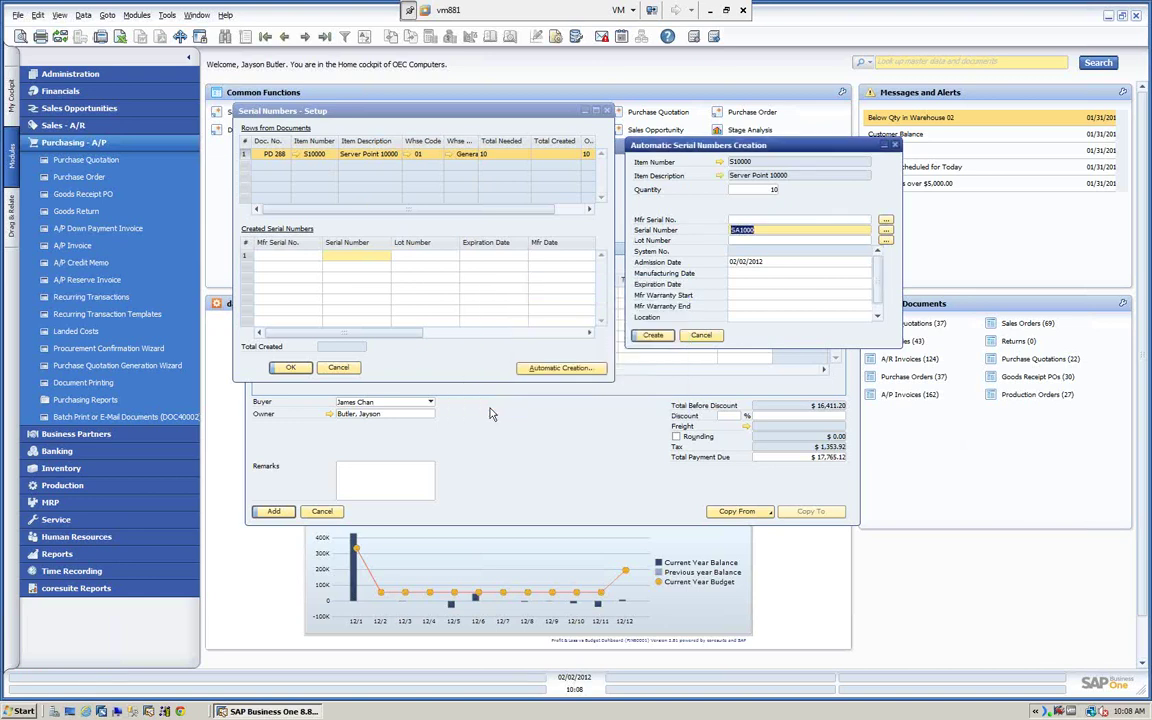
# Create the 10 serial numbers for S10000, review their numbers and date fields, and save the serial number setup.
pyautogui.click(652, 335)
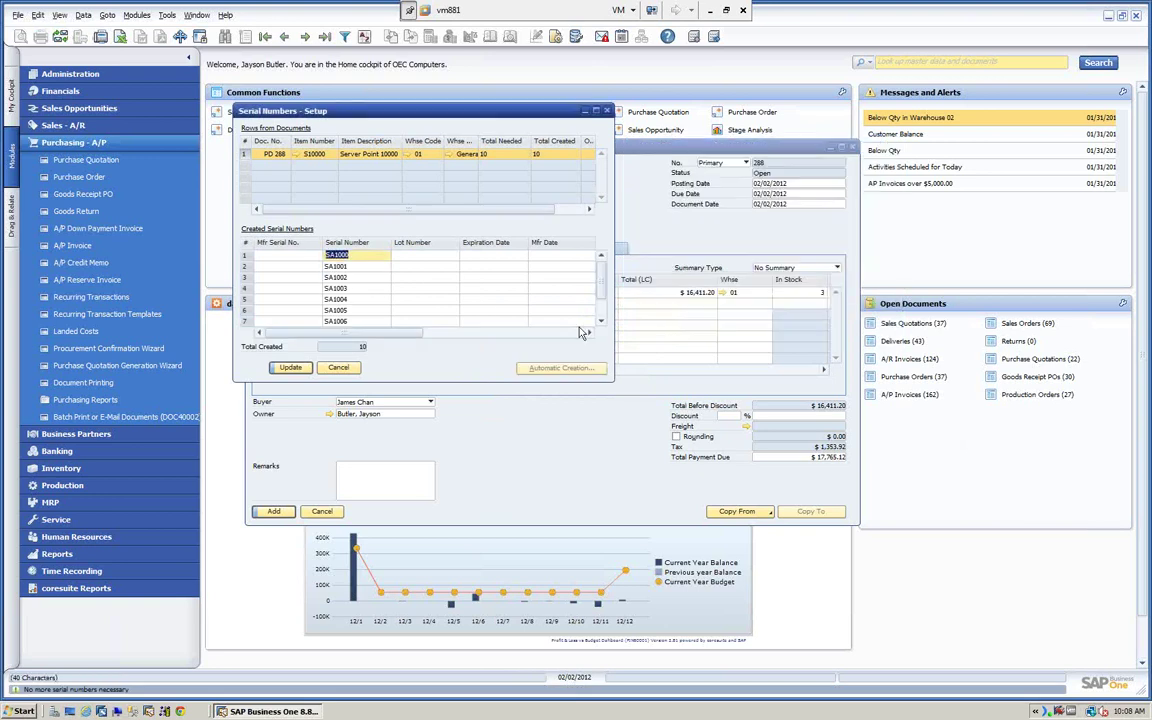
pyautogui.moveTo(428, 108); pyautogui.dragTo(448, 95)
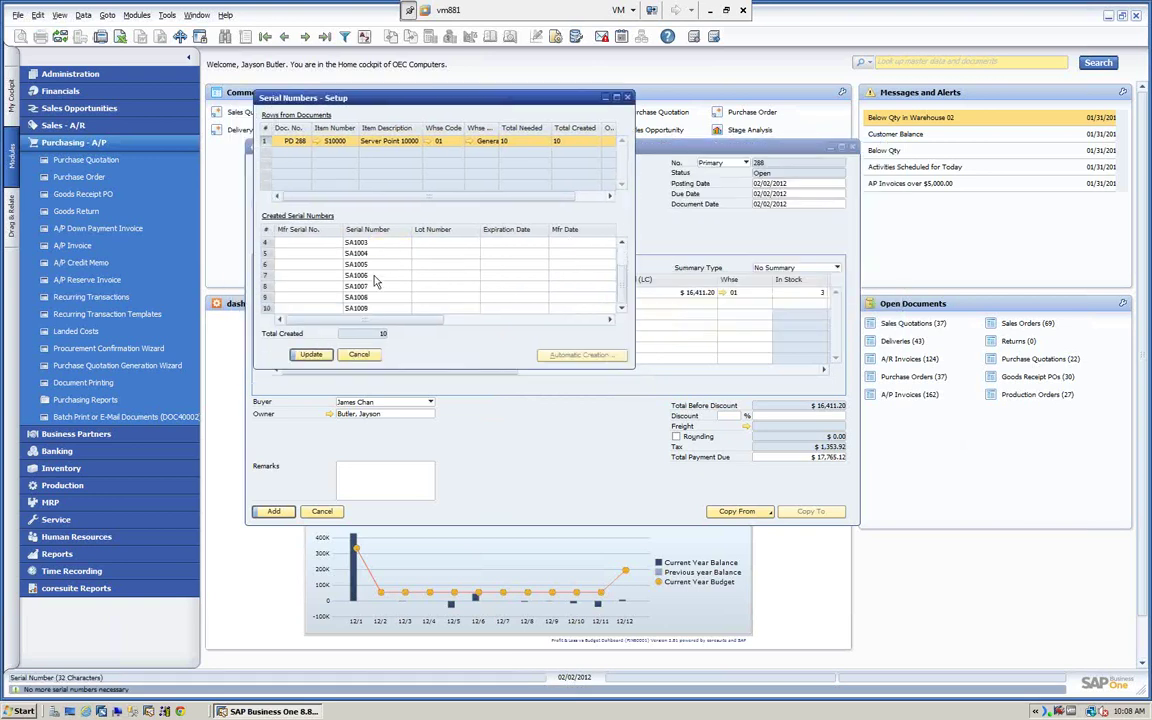
pyautogui.scroll(-3, 379, 290)
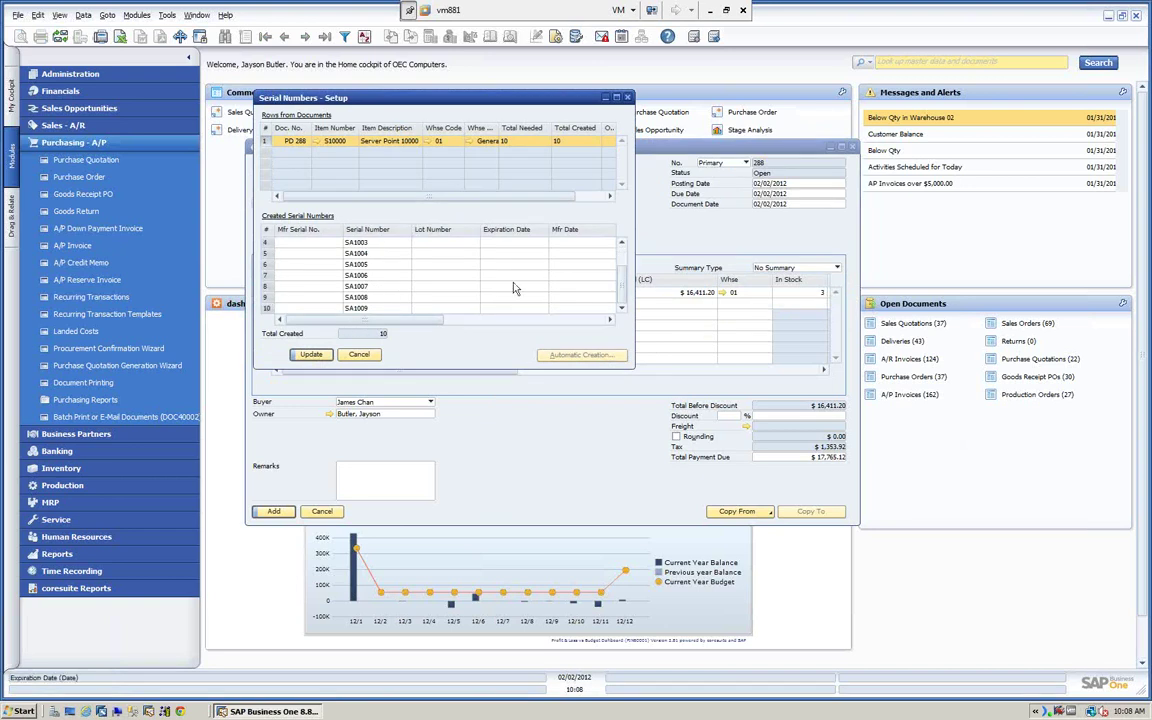
pyautogui.click(510, 253)
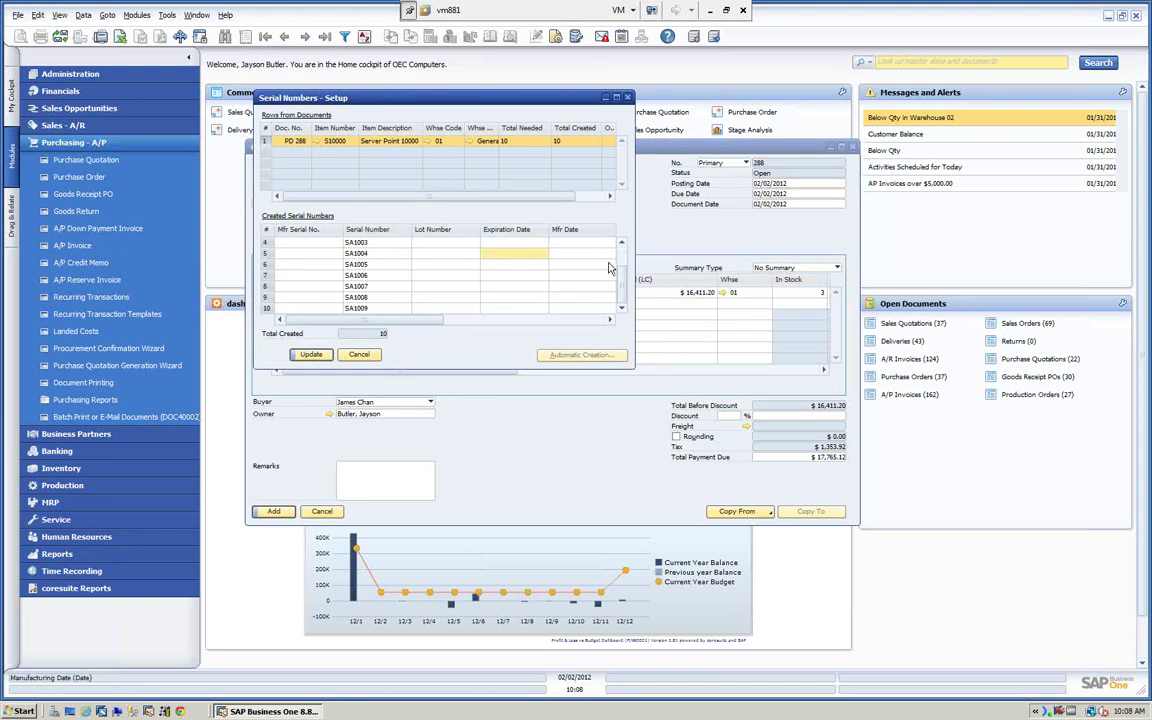
pyautogui.scroll(3, 565, 252)
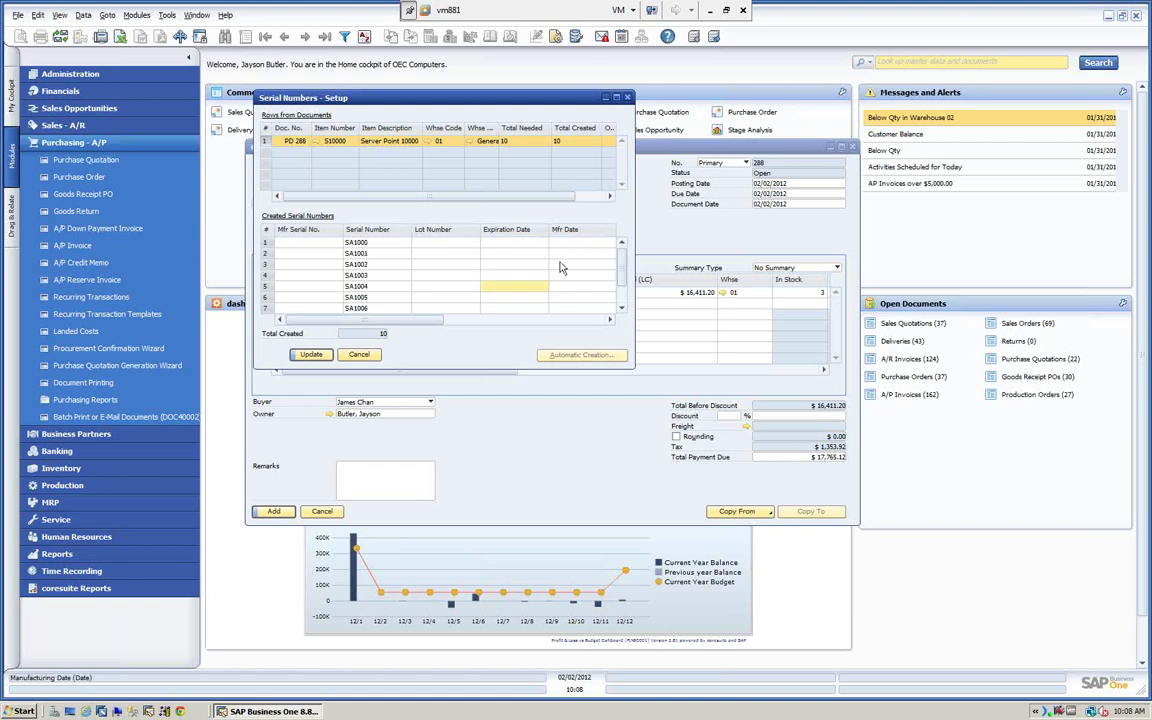
pyautogui.hscroll(4, 578, 250)
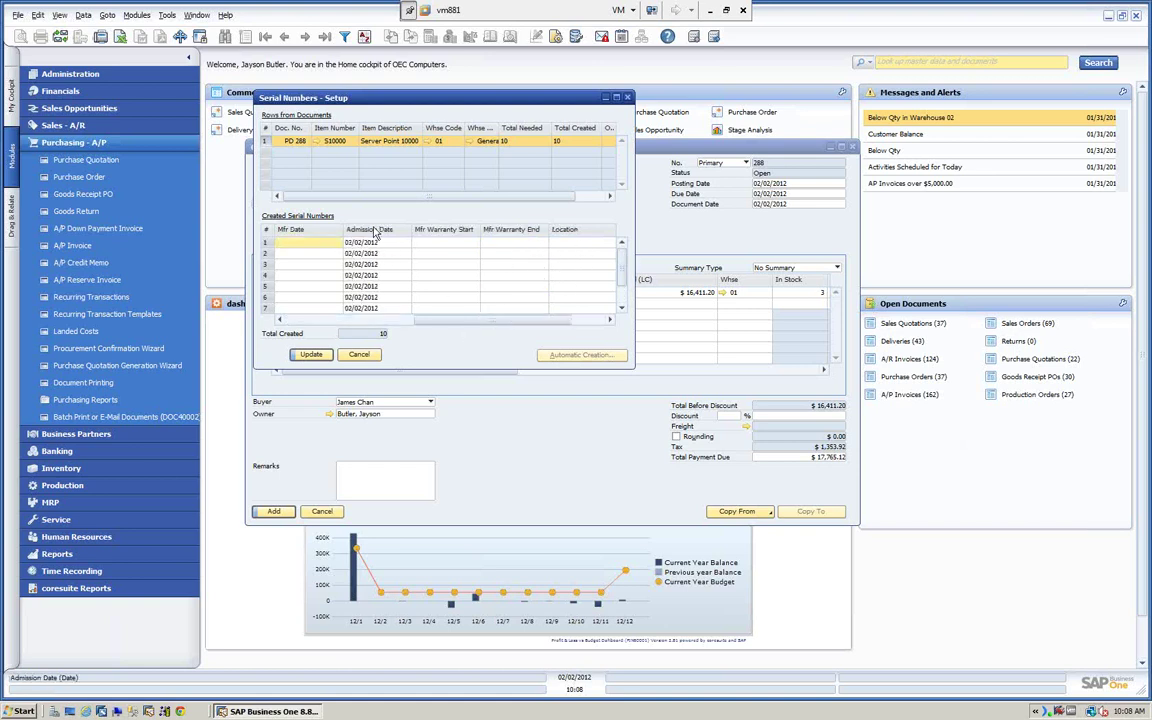
pyautogui.moveTo(469, 322); pyautogui.dragTo(335, 321)
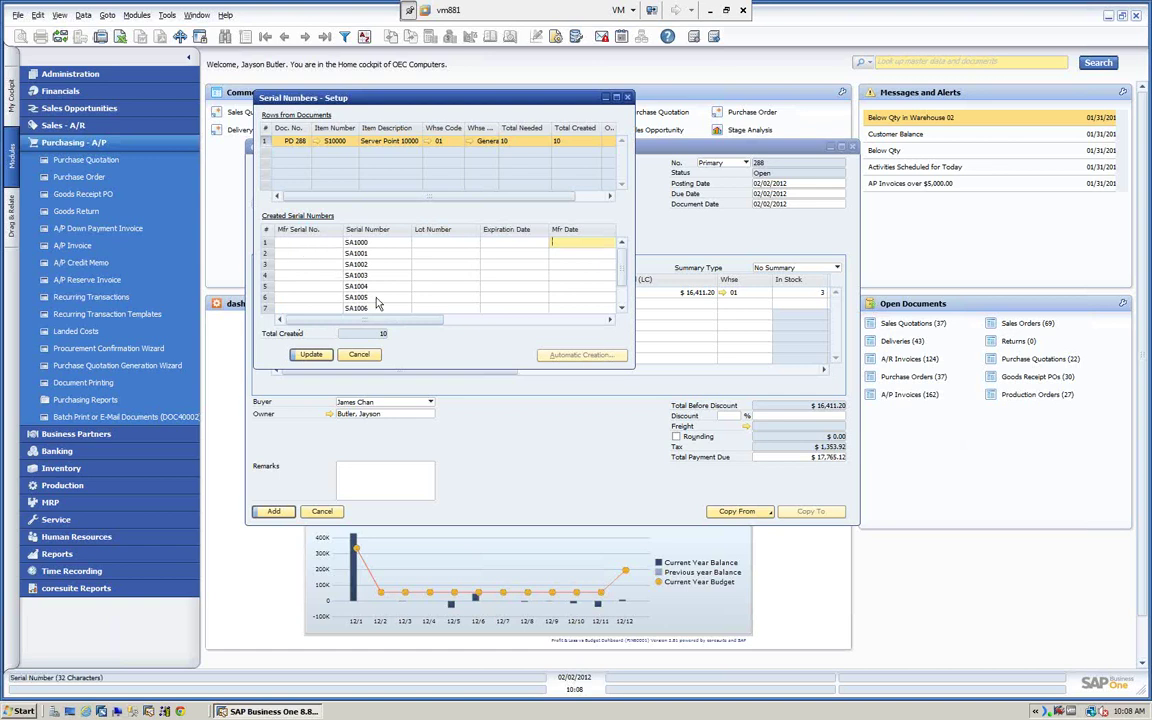
pyautogui.click(311, 355)
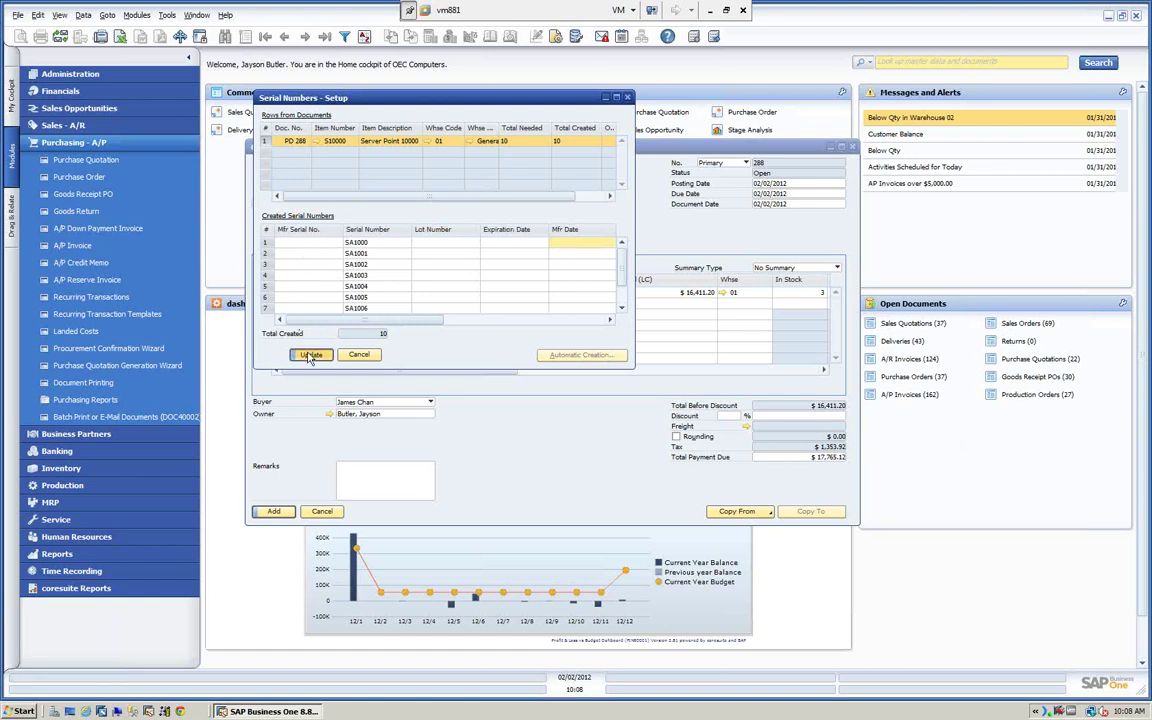
pyautogui.click(311, 355)
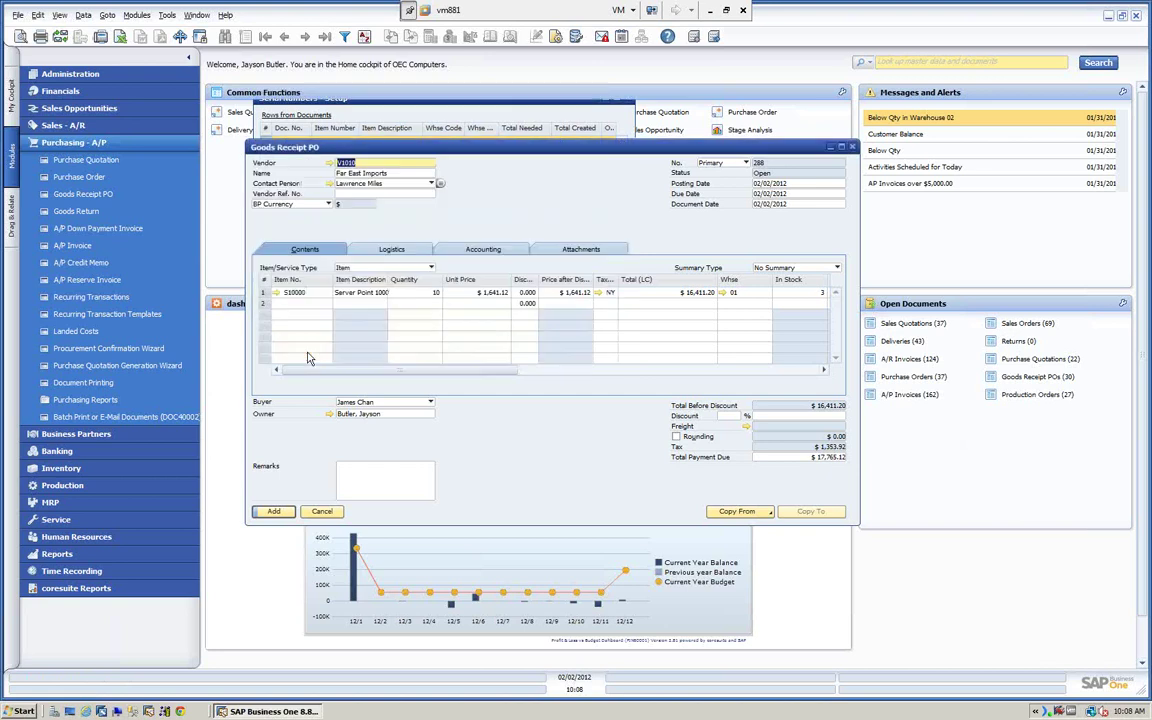
# Add the Goods Receipt PO to the system and display the last goods receipt record.
pyautogui.click(274, 514)
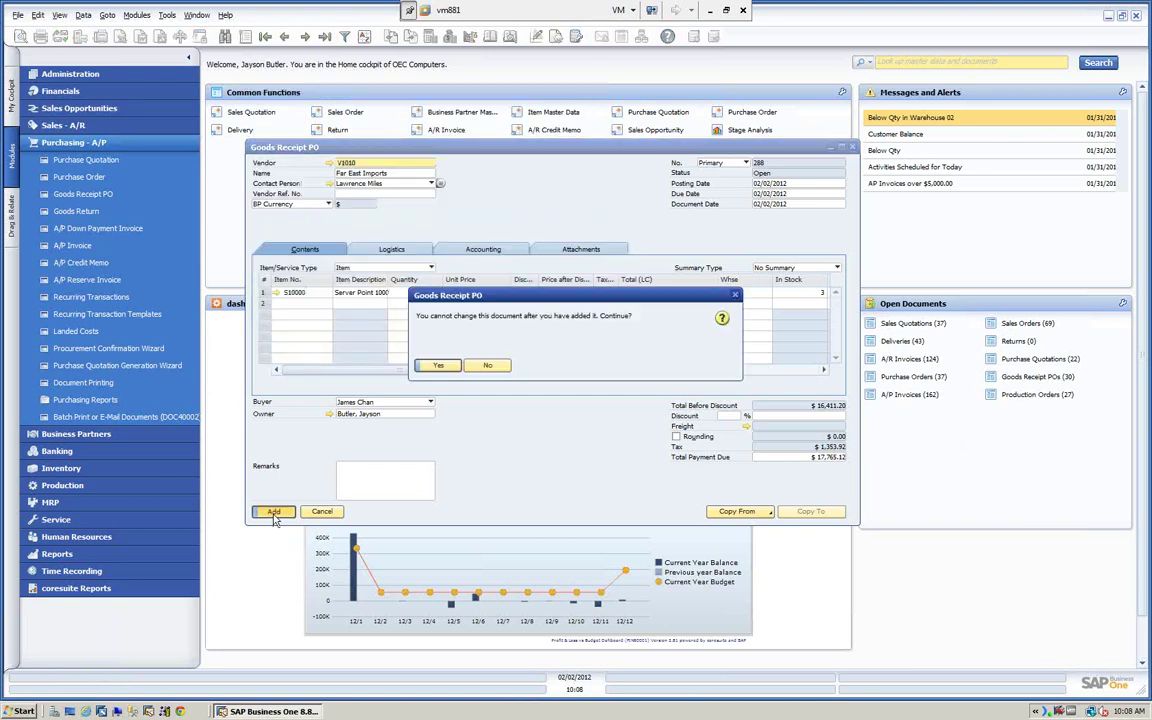
pyautogui.click(441, 367)
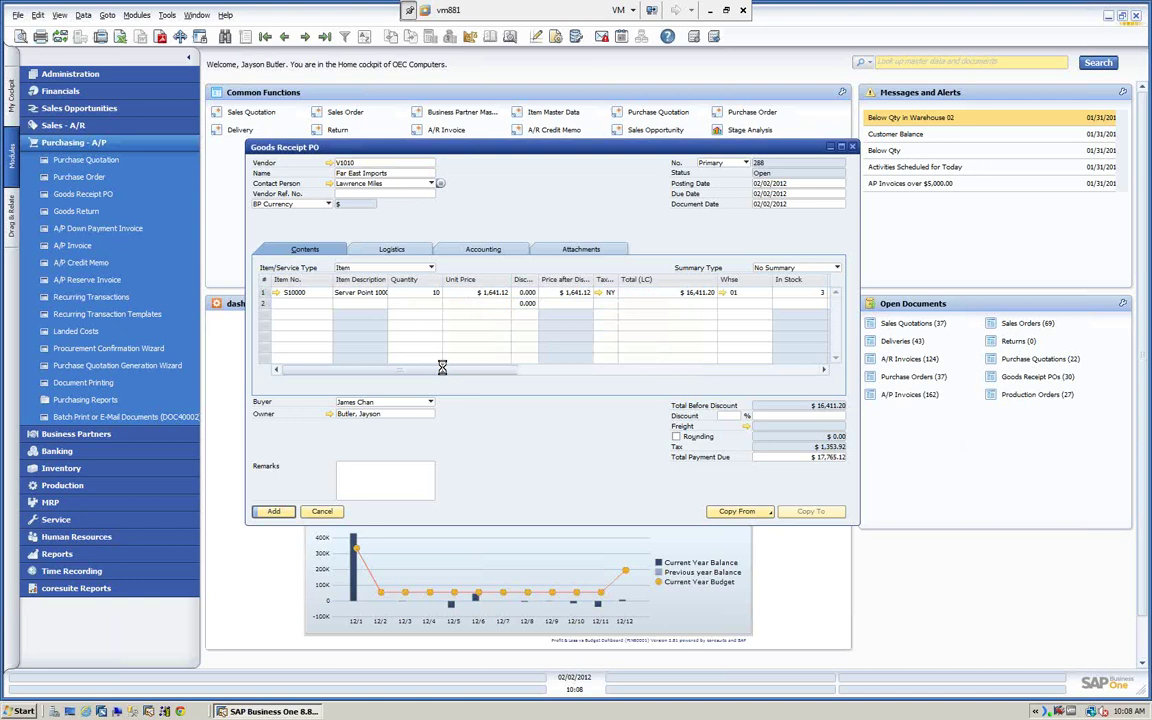
pyautogui.click(324, 36)
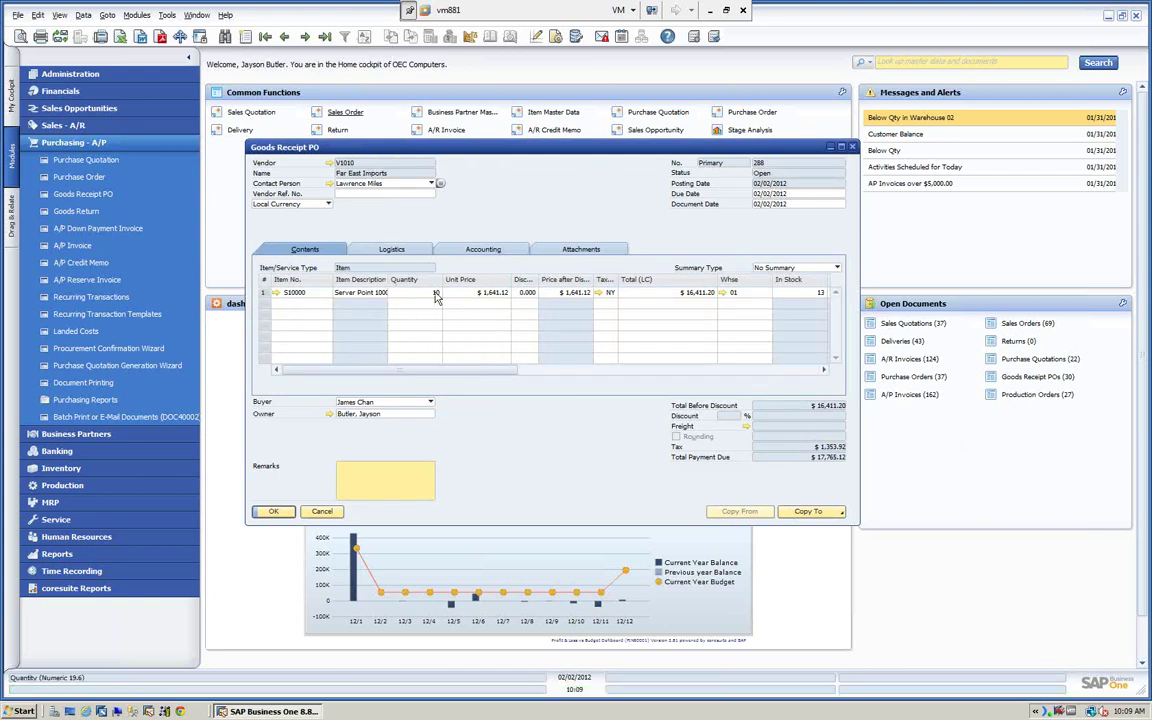
# Review the Serial Number Transactions Report for the displayed goods receipt and close it.
pyautogui.rightClick(551, 200)
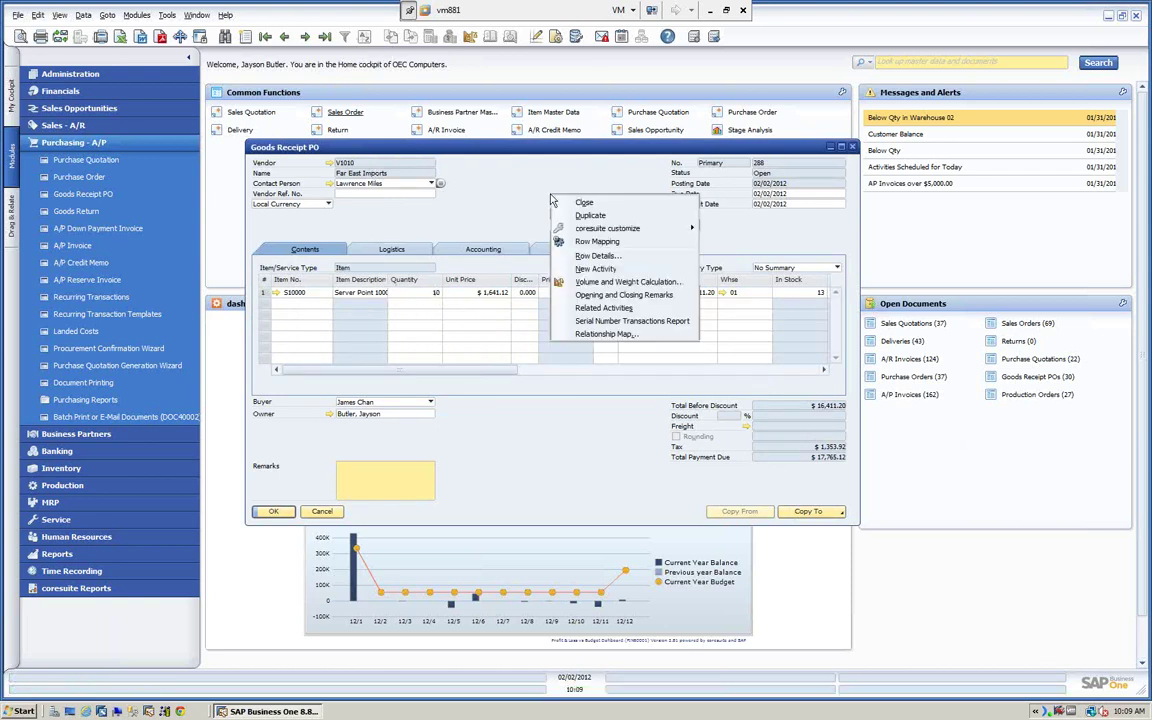
pyautogui.click(609, 321)
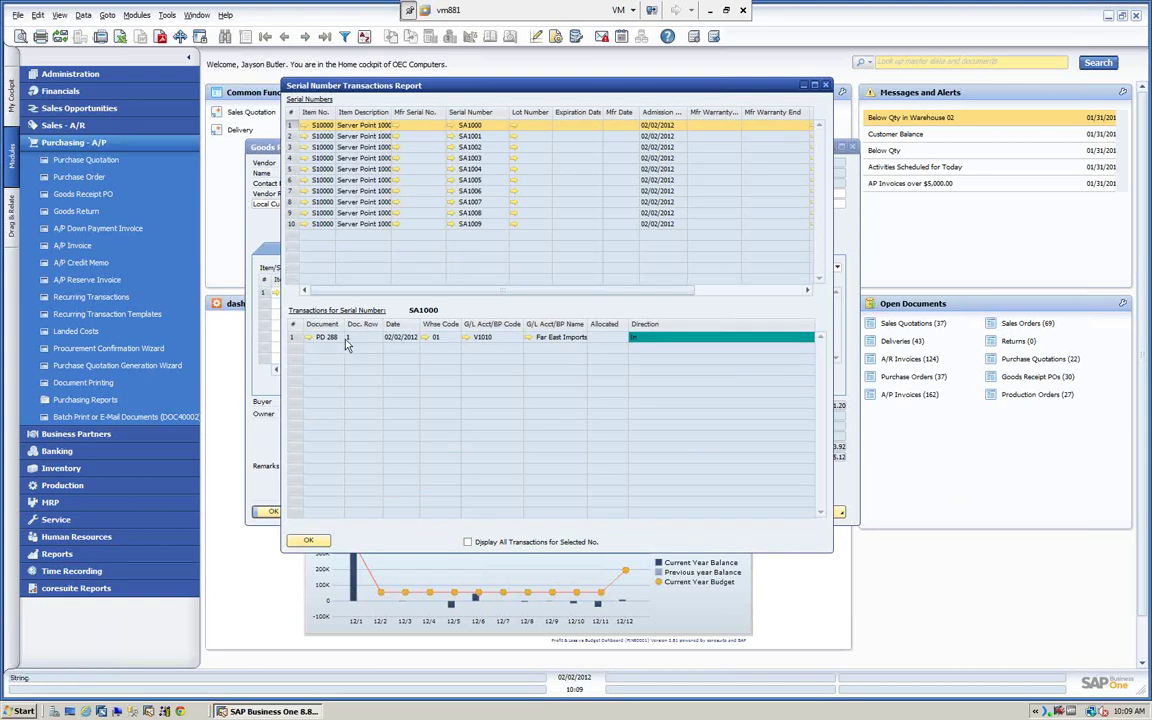
pyautogui.doubleClick(336, 113)
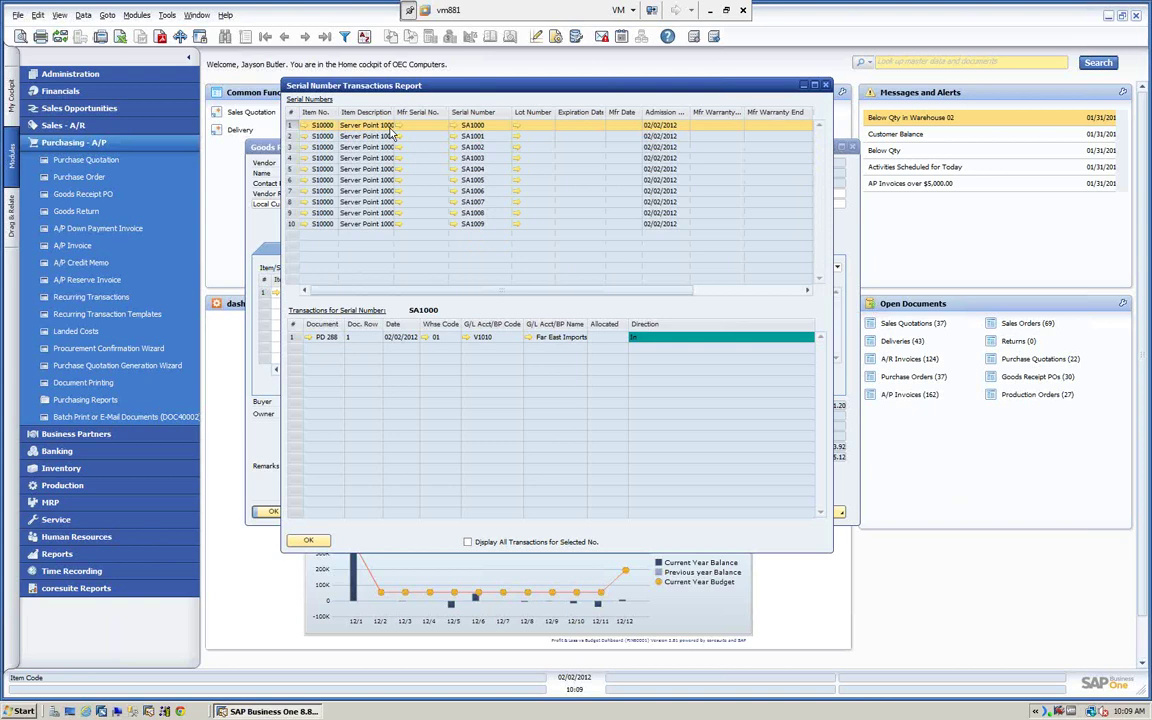
pyautogui.click(824, 89)
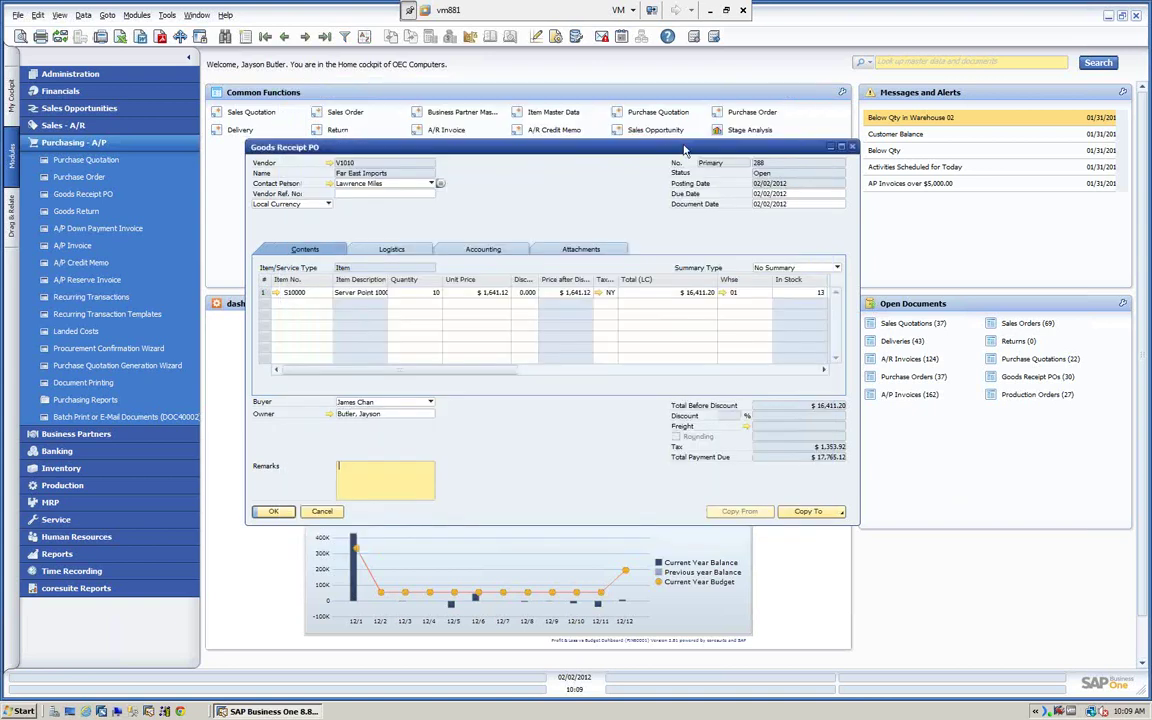
# Follow the S10000 link to its item master data and examine its Serial Number Transactions Report down to the last serial numbers.
pyautogui.click(276, 293)
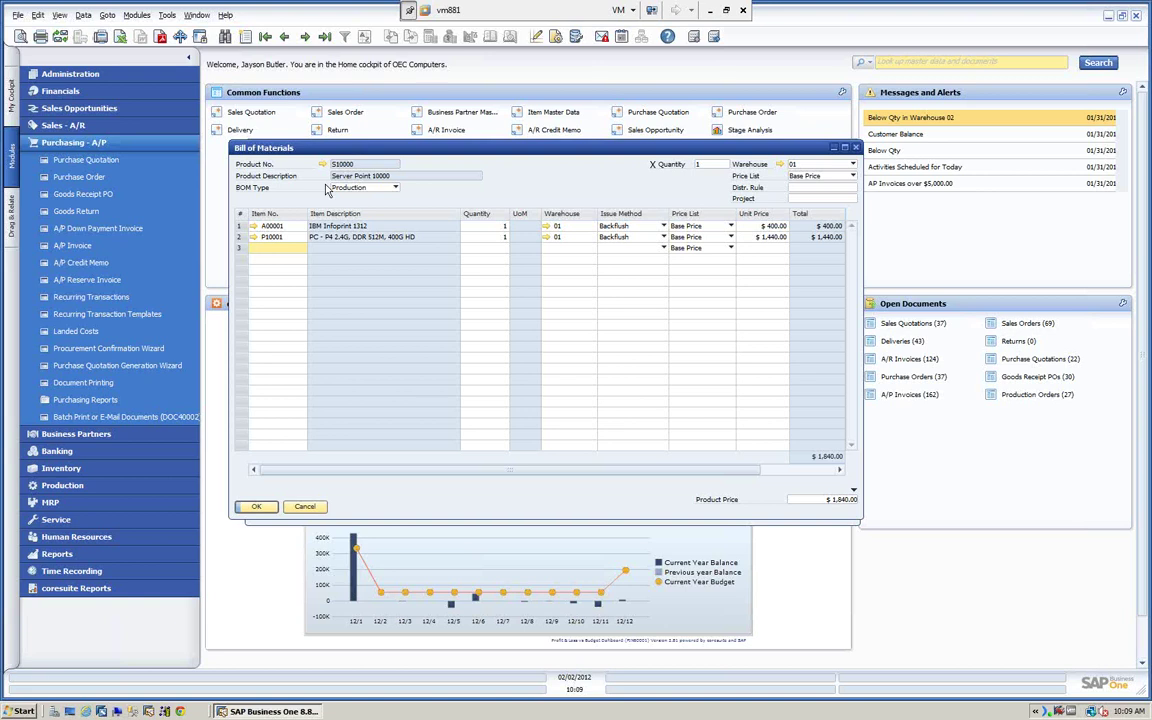
pyautogui.click(322, 165)
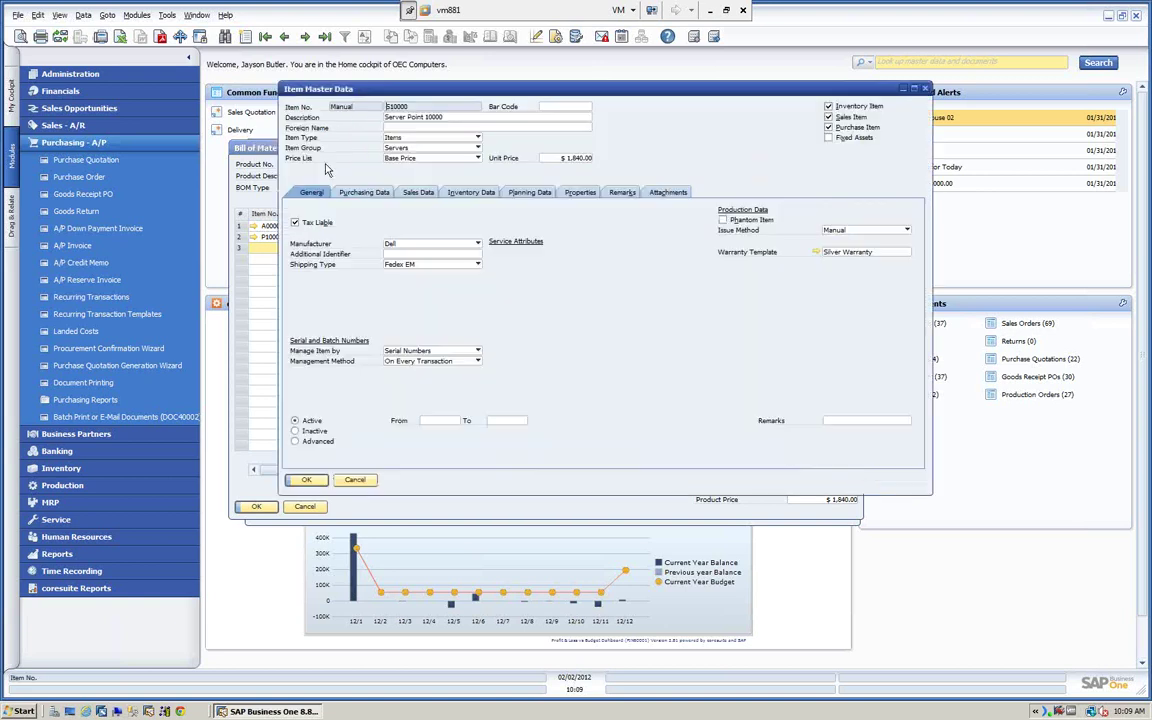
pyautogui.rightClick(678, 130)
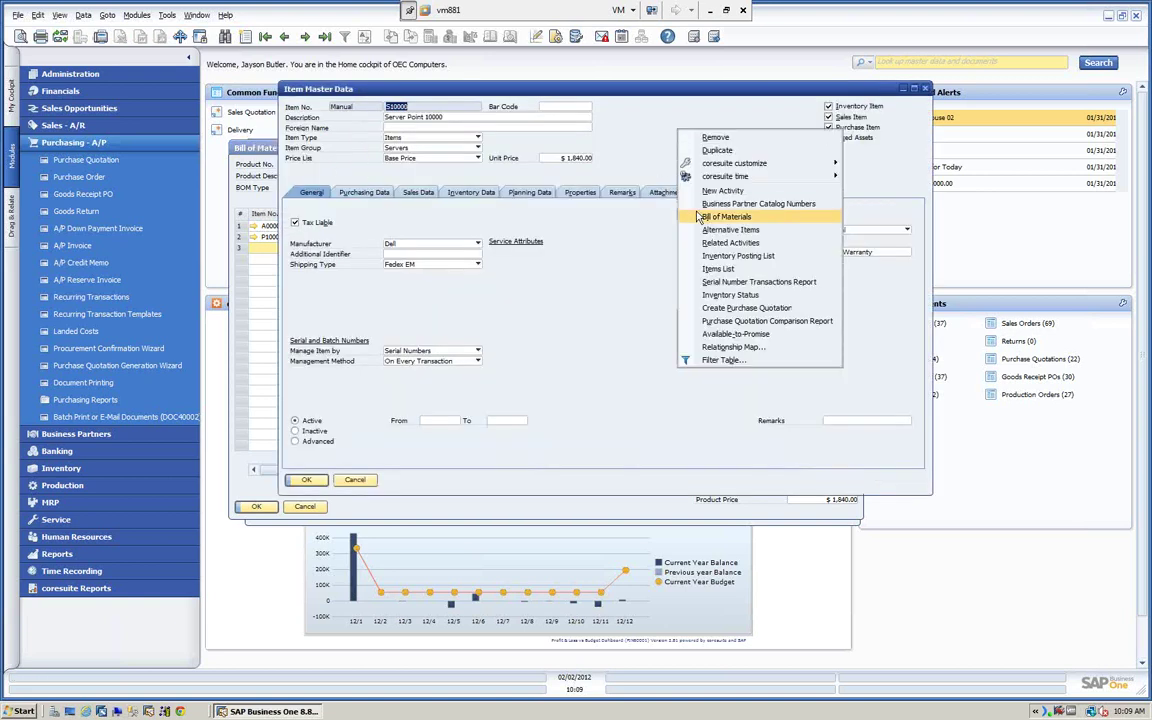
pyautogui.click(726, 283)
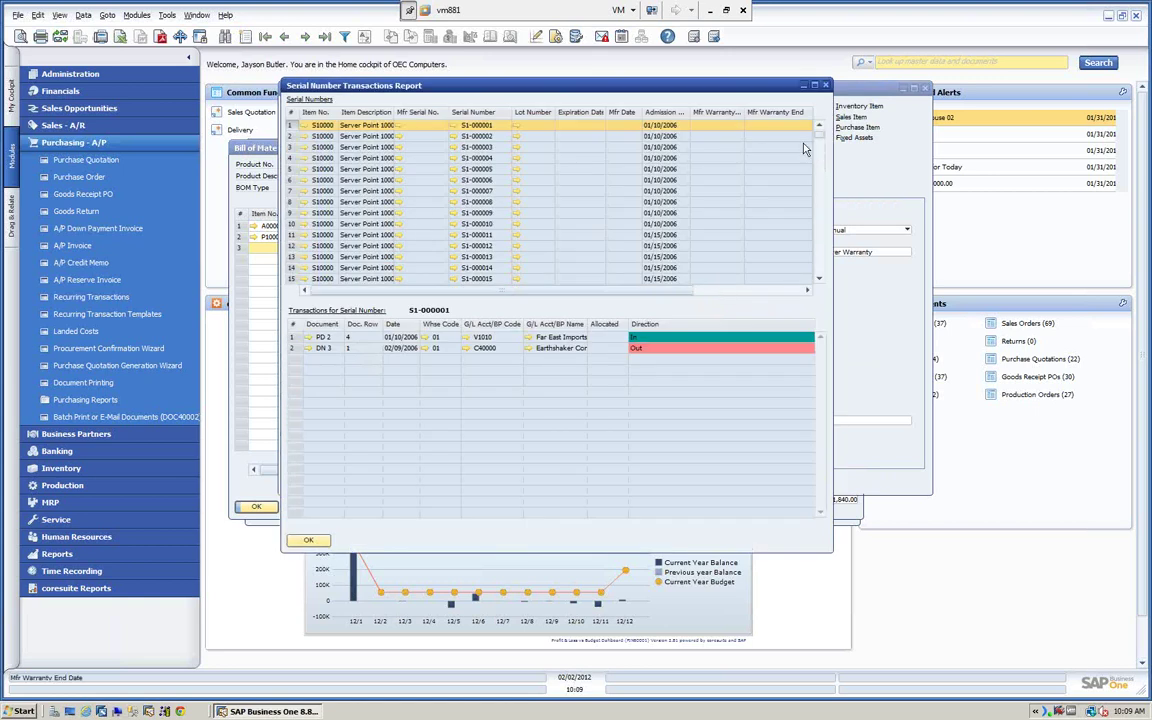
pyautogui.scroll(-2, 357, 175)
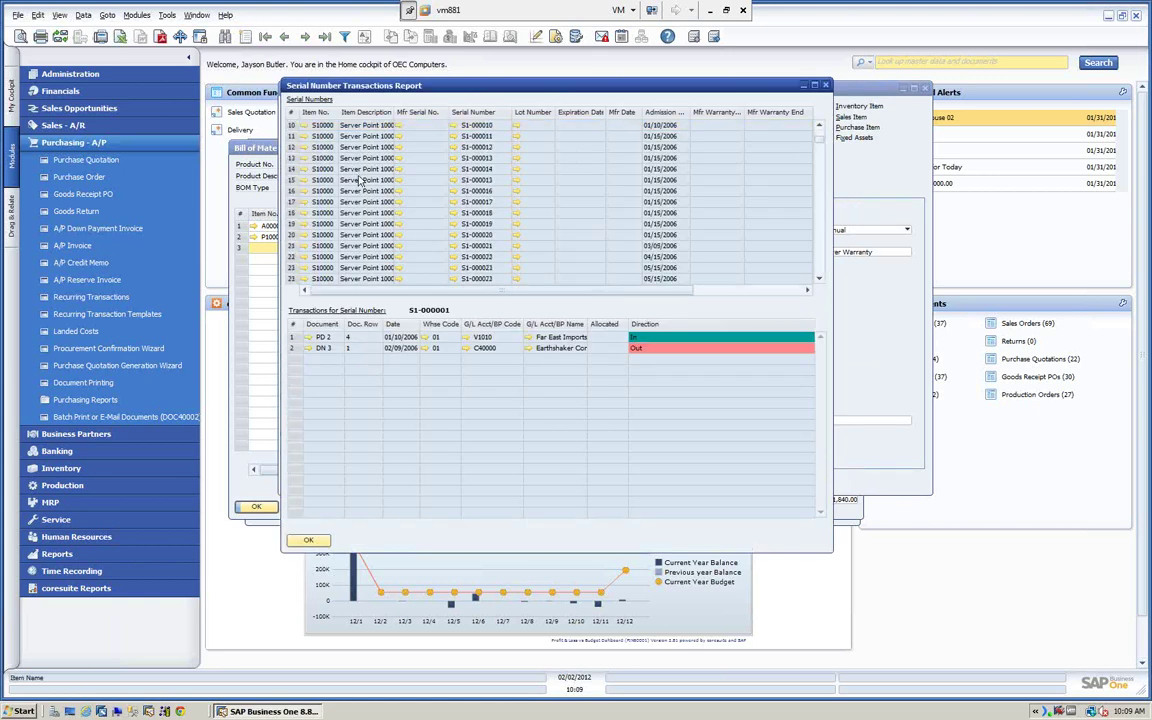
pyautogui.scroll(-2, 640, 200)
pyautogui.moveTo(822, 143); pyautogui.dragTo(740, 275)
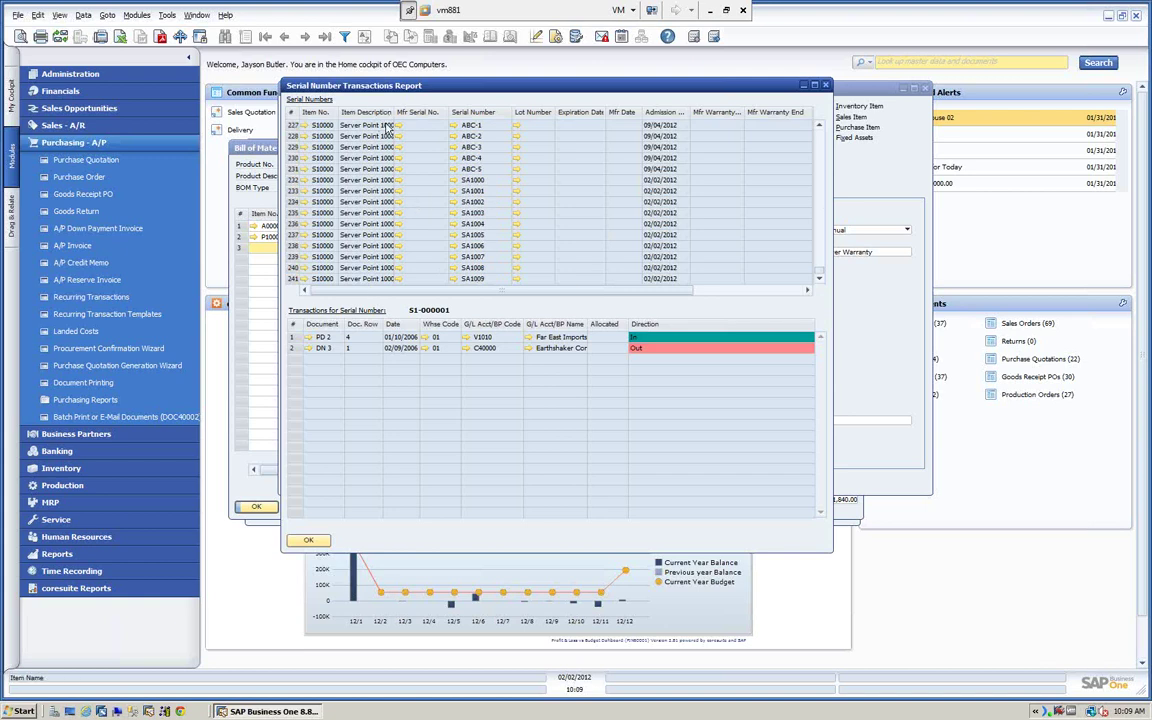
# Check the report's table filter options without applying any, and close the windows back to the Goods Receipt PO.
pyautogui.click(345, 37)
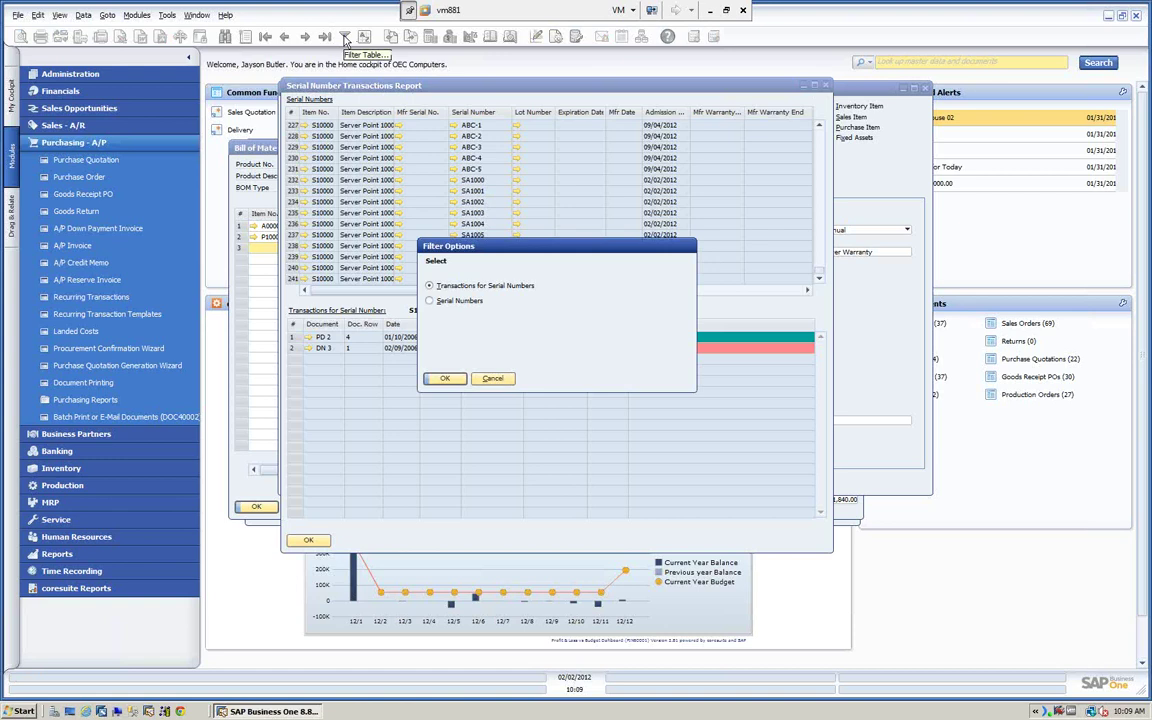
pyautogui.click(492, 380)
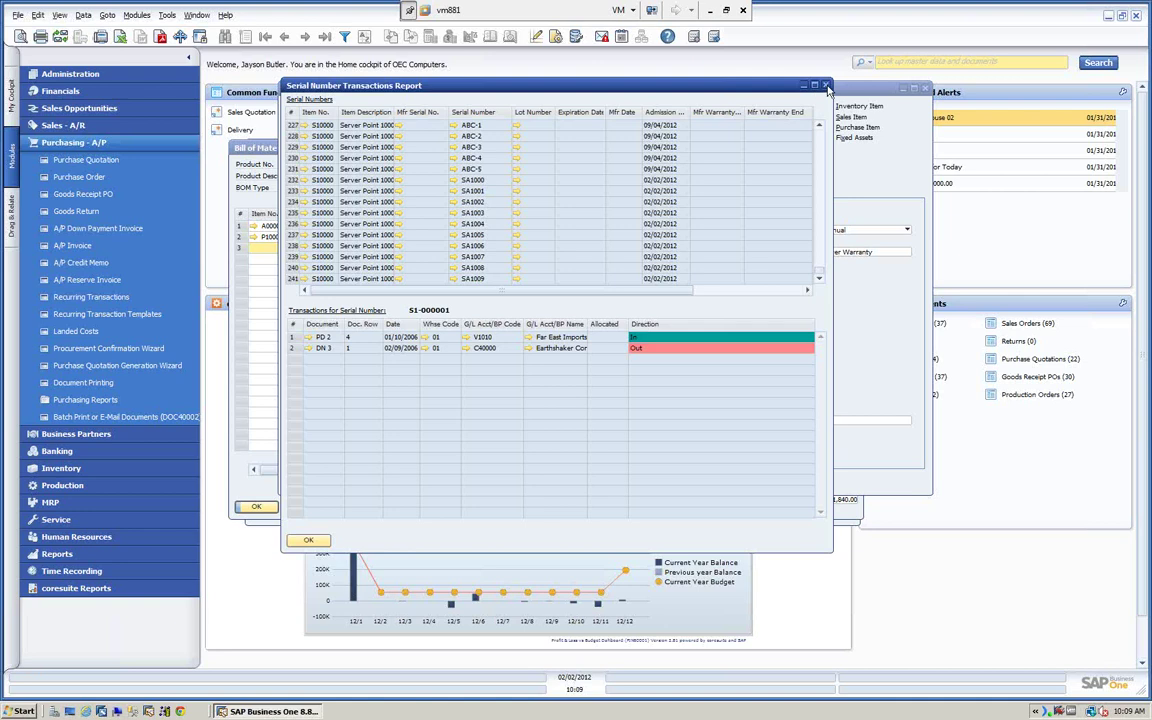
pyautogui.press('Escape')
pyautogui.click(355, 479)
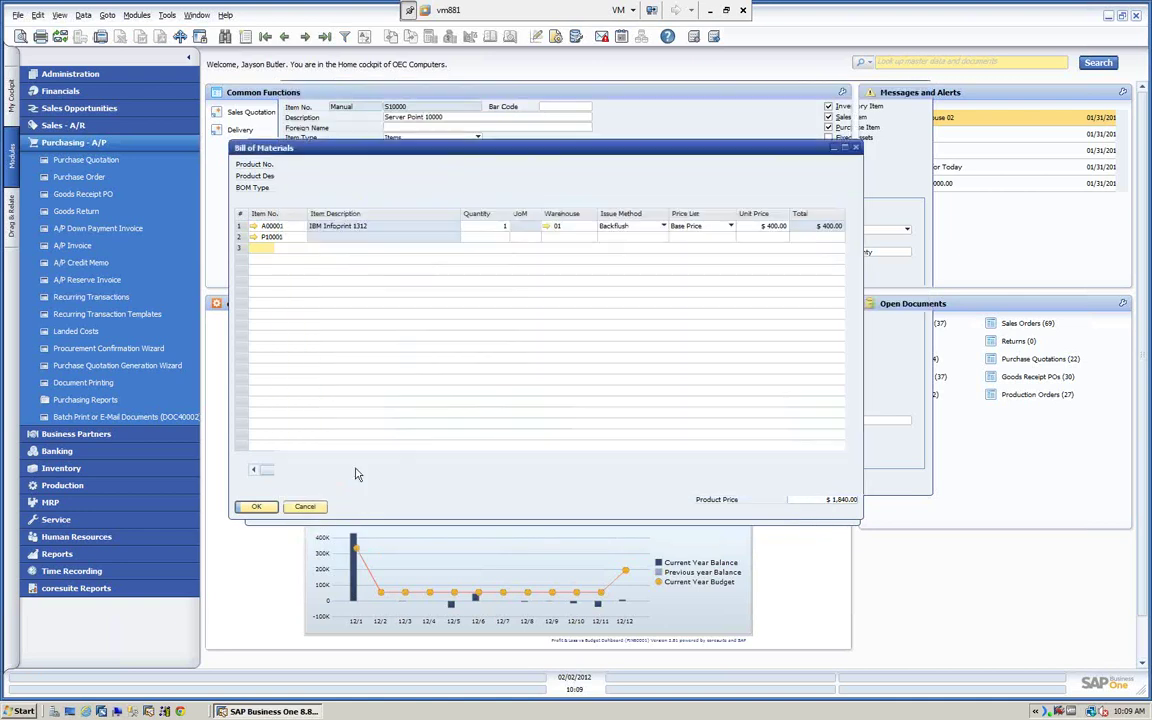
pyautogui.click(316, 508)
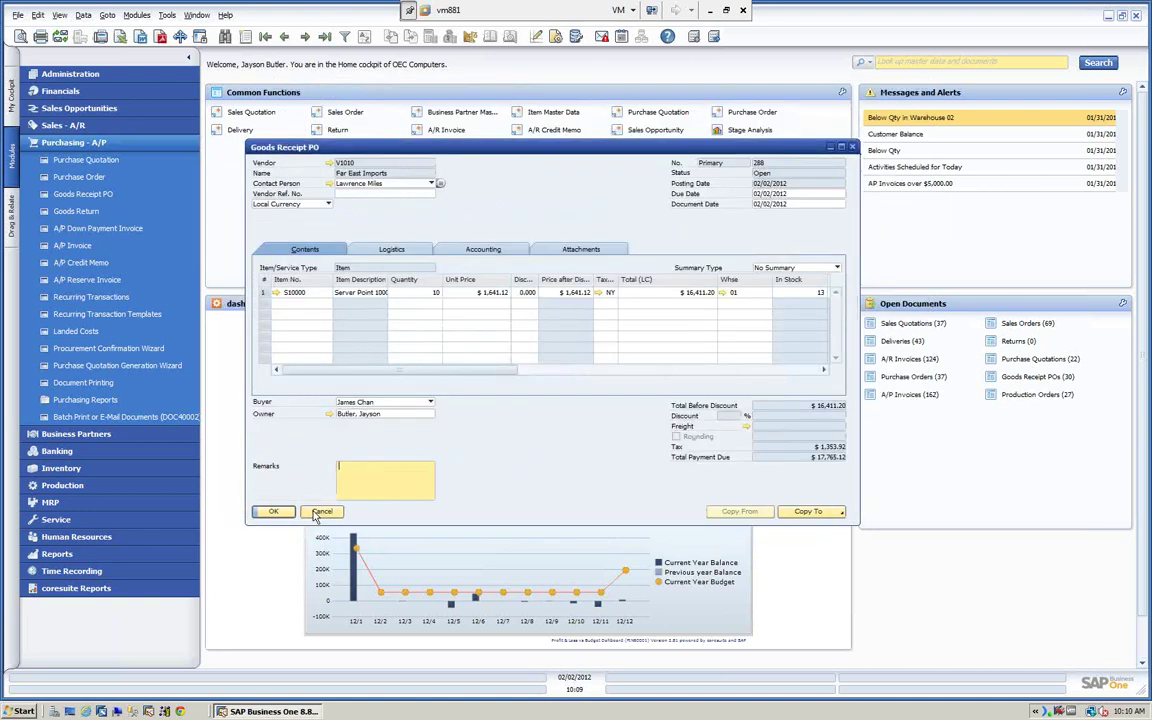
# Reopen the goods receipt's Serial Number Transactions Report, widen its Item Description column, and view the details of serial number SA1000.
pyautogui.rightClick(533, 210)
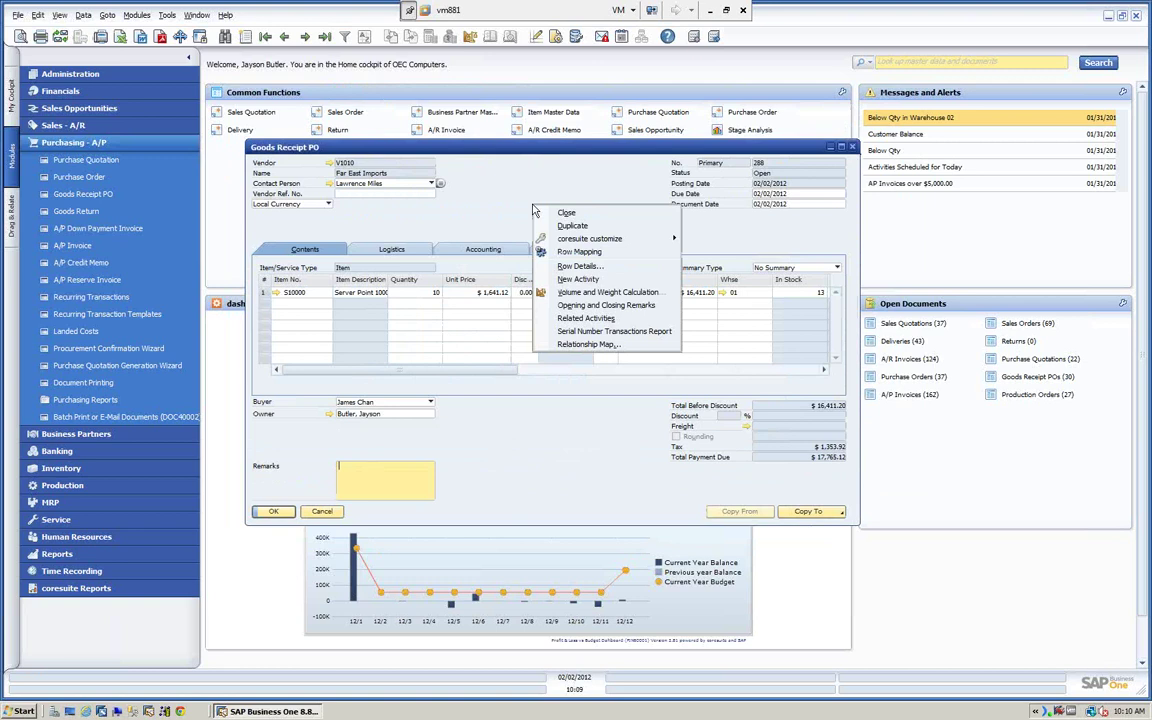
pyautogui.click(603, 333)
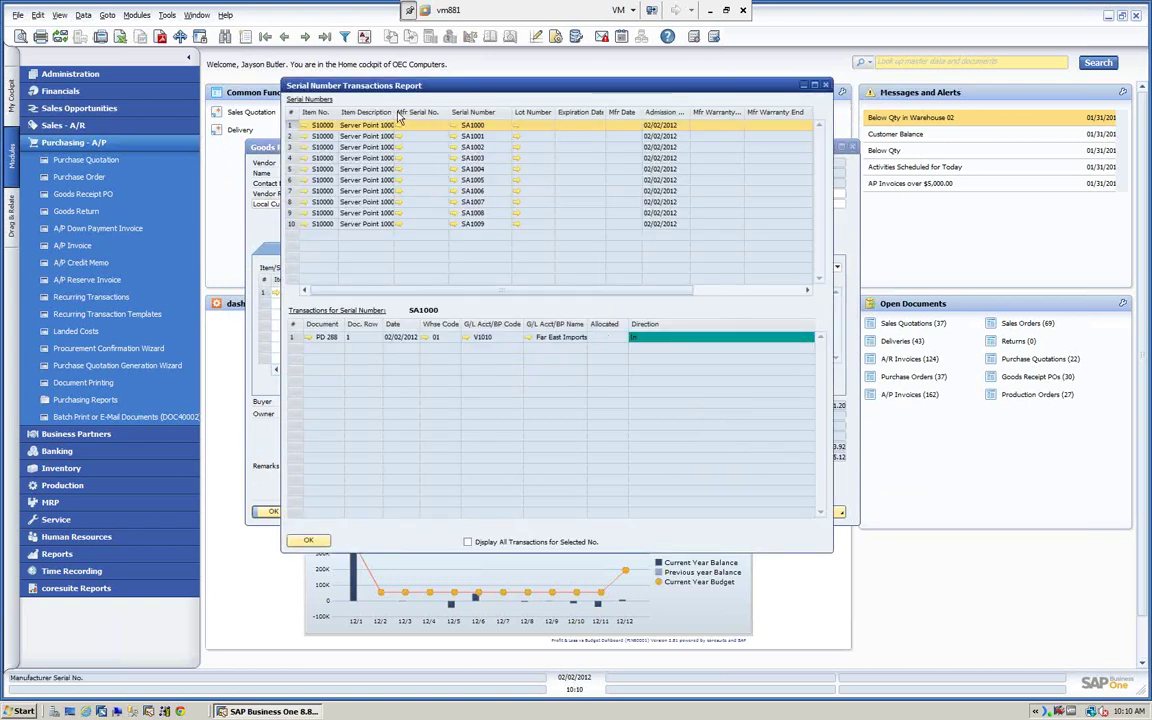
pyautogui.moveTo(395, 112); pyautogui.dragTo(403, 112)
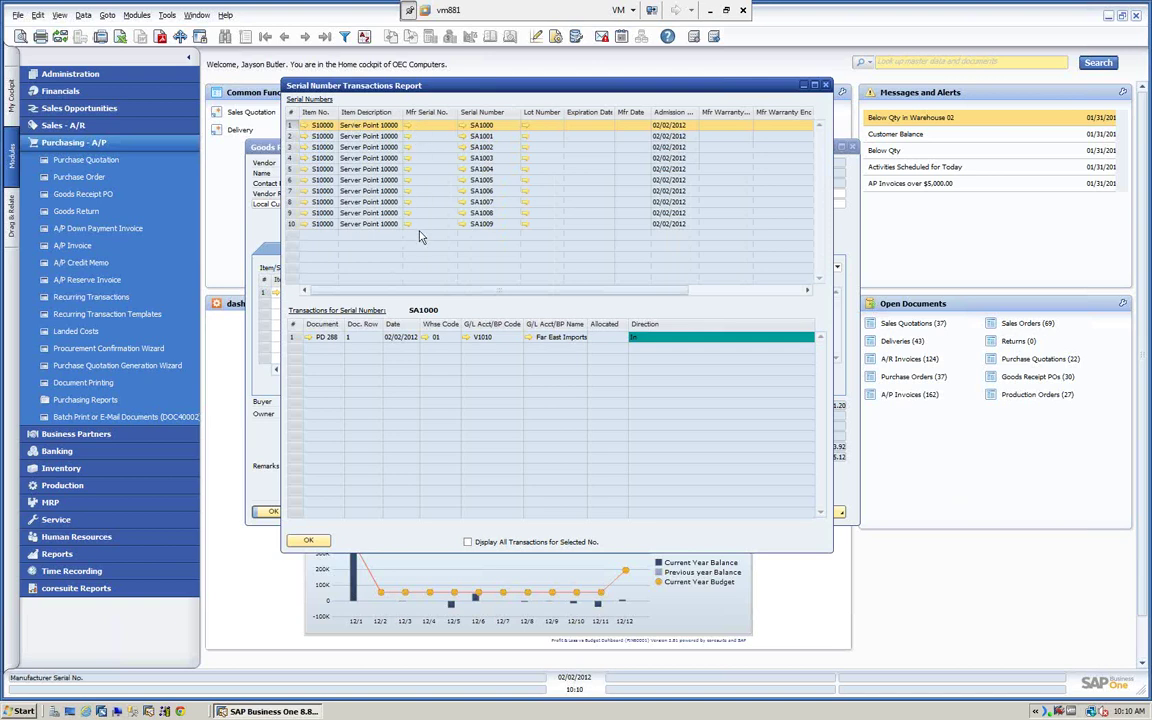
pyautogui.click(465, 127)
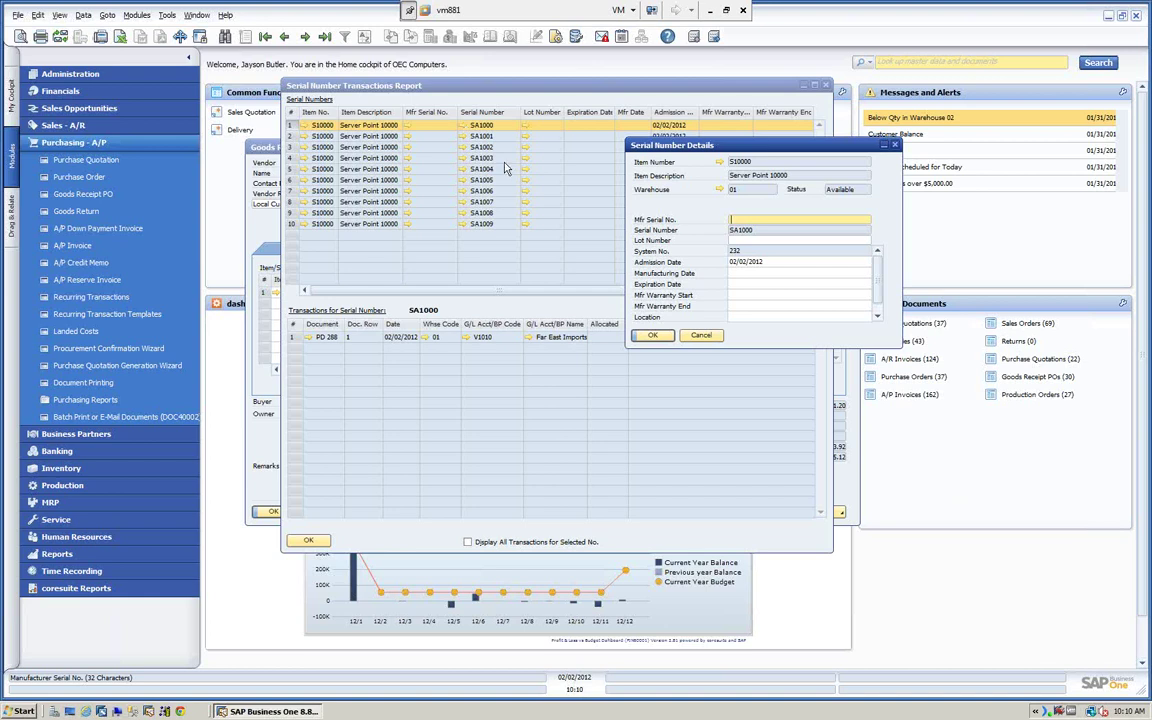
pyautogui.click(655, 337)
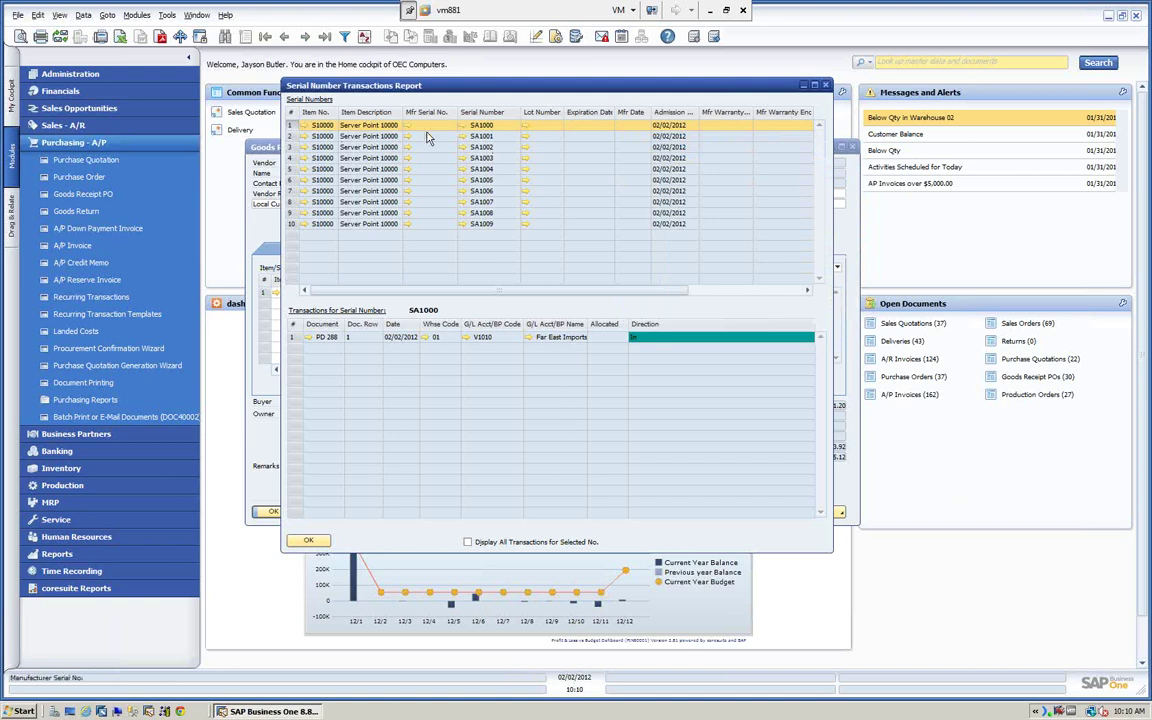
# Display the goods receipt linked to SA1000 beside the serial number report to compare them, and close both windows.
pyautogui.click(308, 337)
pyautogui.moveTo(162, 132); pyautogui.dragTo(118, 91)
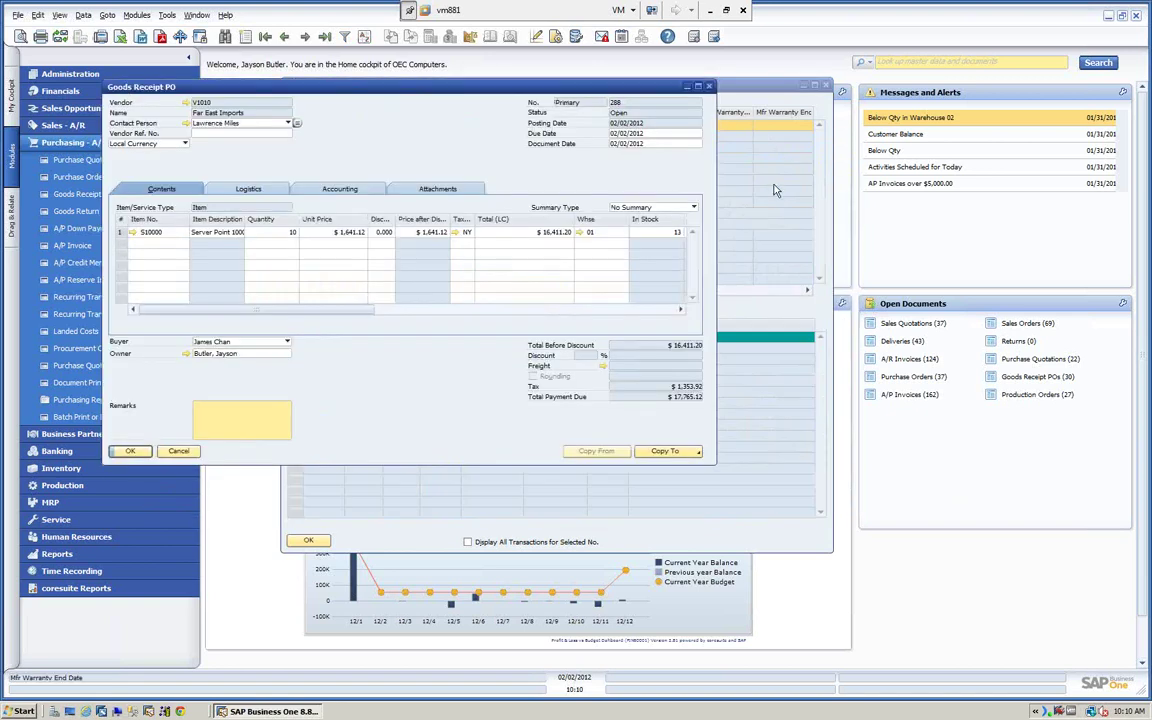
pyautogui.moveTo(755, 93); pyautogui.dragTo(992, 93)
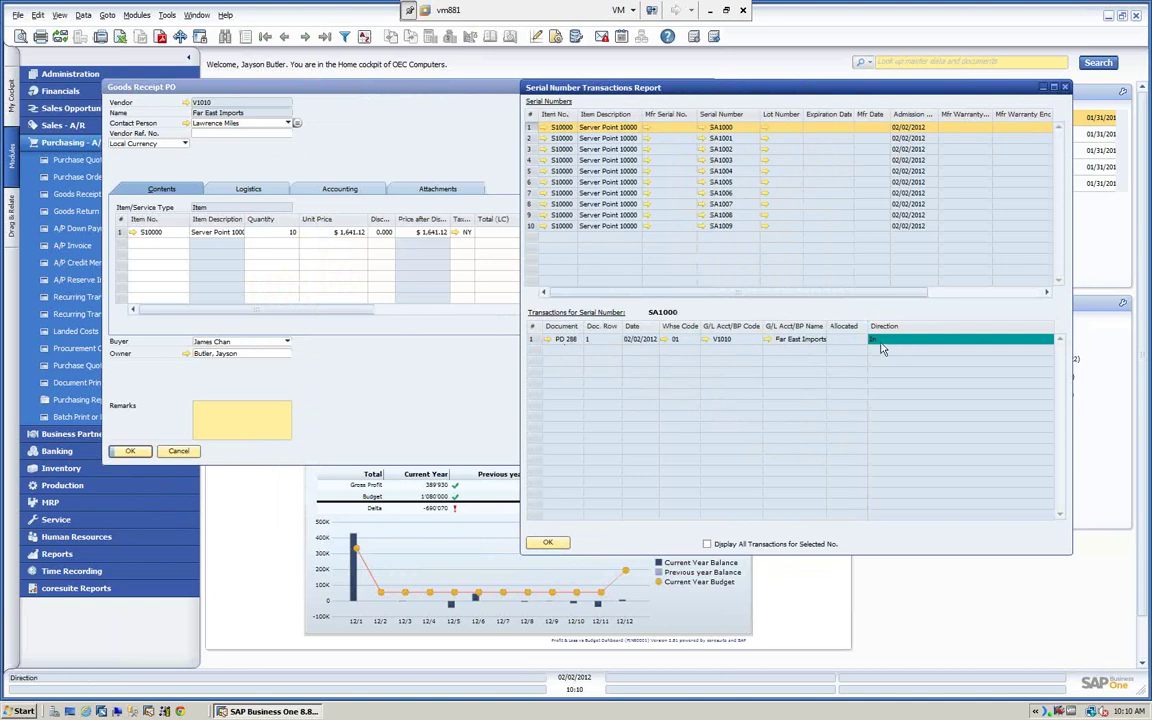
pyautogui.click(1066, 89)
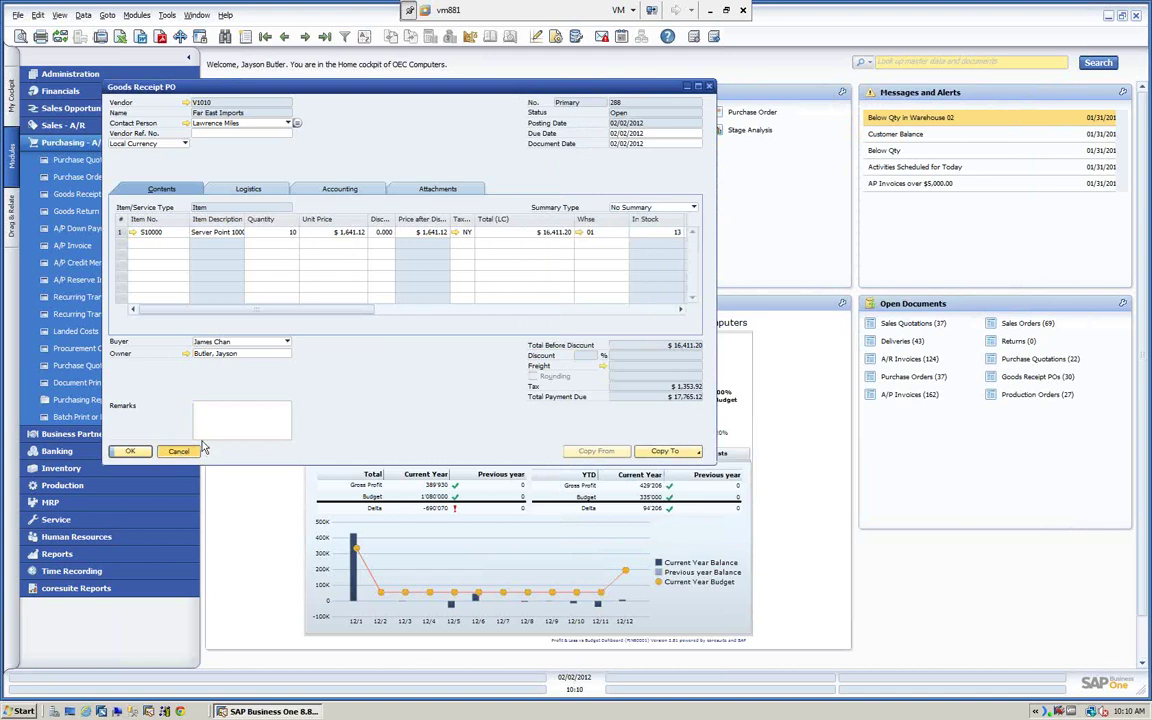
pyautogui.click(178, 451)
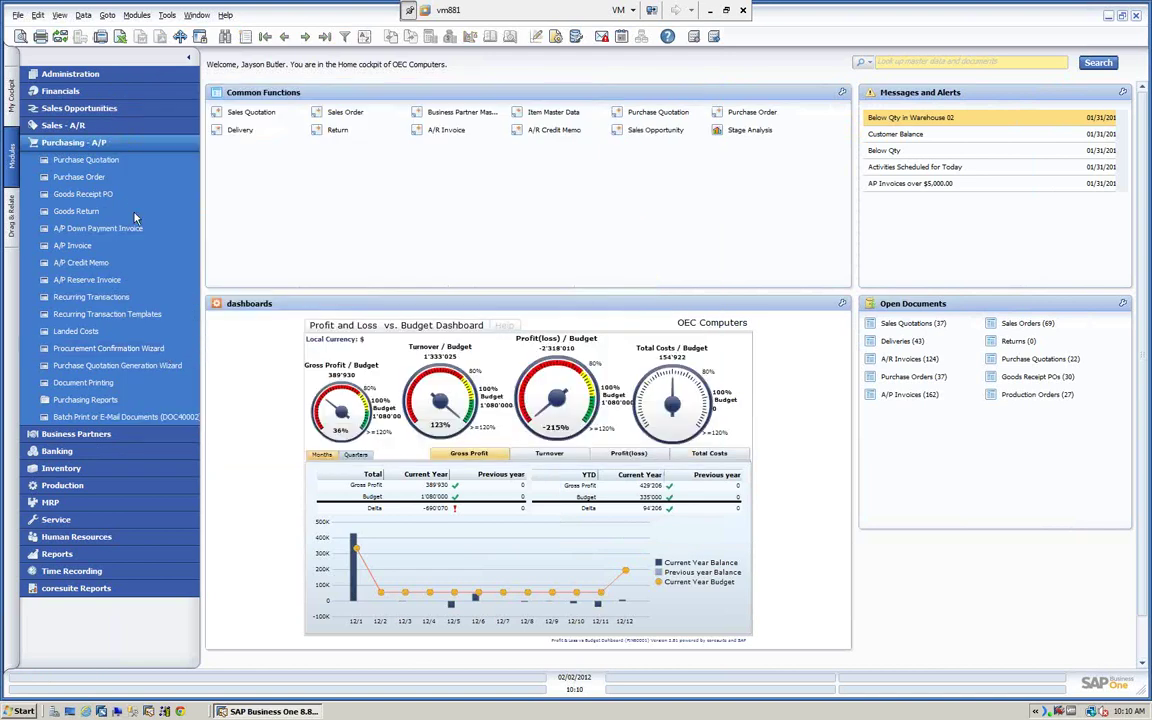
# Start a new sales delivery for the customer Earthshaker Corporation.
pyautogui.click(80, 126)
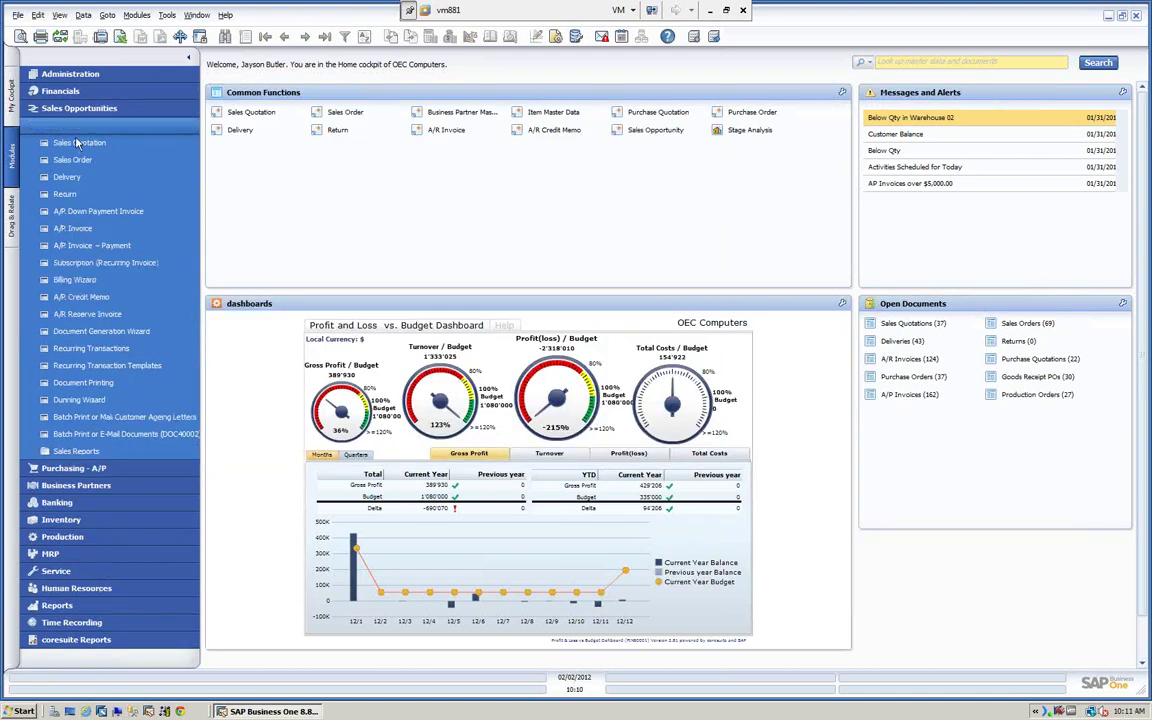
pyautogui.click(67, 177)
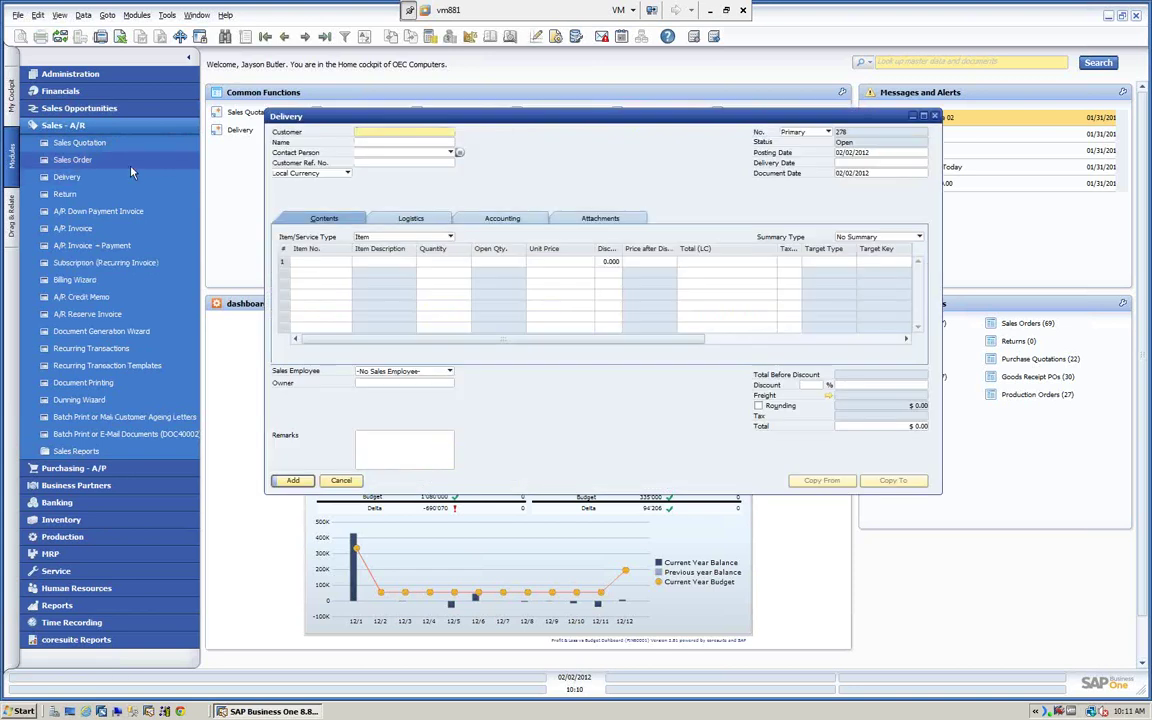
pyautogui.click(376, 142)
pyautogui.write('Earth')
pyautogui.press('Tab')
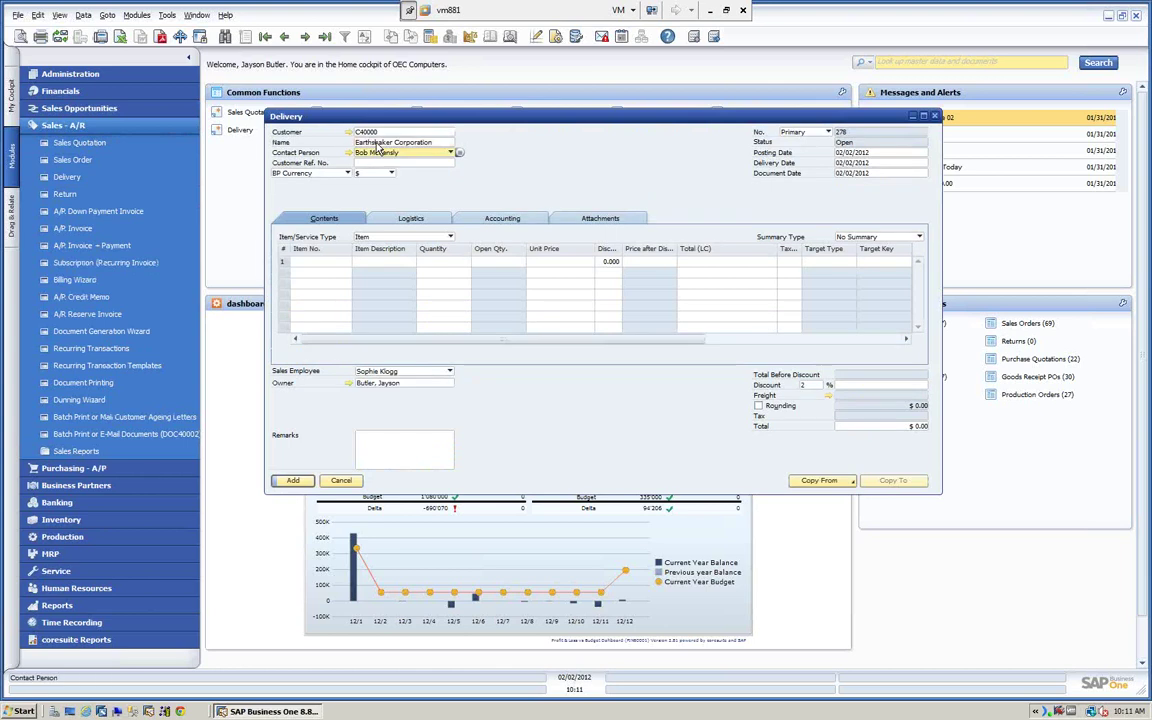
# Enter item S10000 with quantity 5 in the first line of the delivery.
pyautogui.click(314, 261)
pyautogui.write('s10000')
pyautogui.press('Tab')
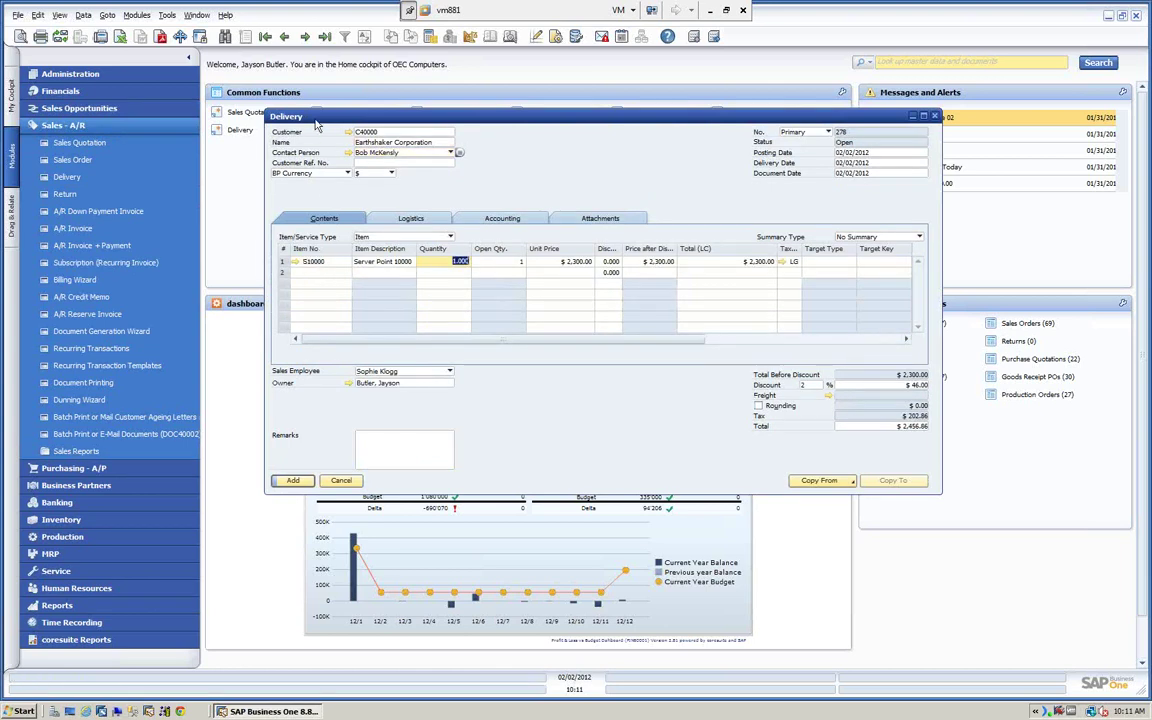
pyautogui.moveTo(316, 124); pyautogui.dragTo(298, 125)
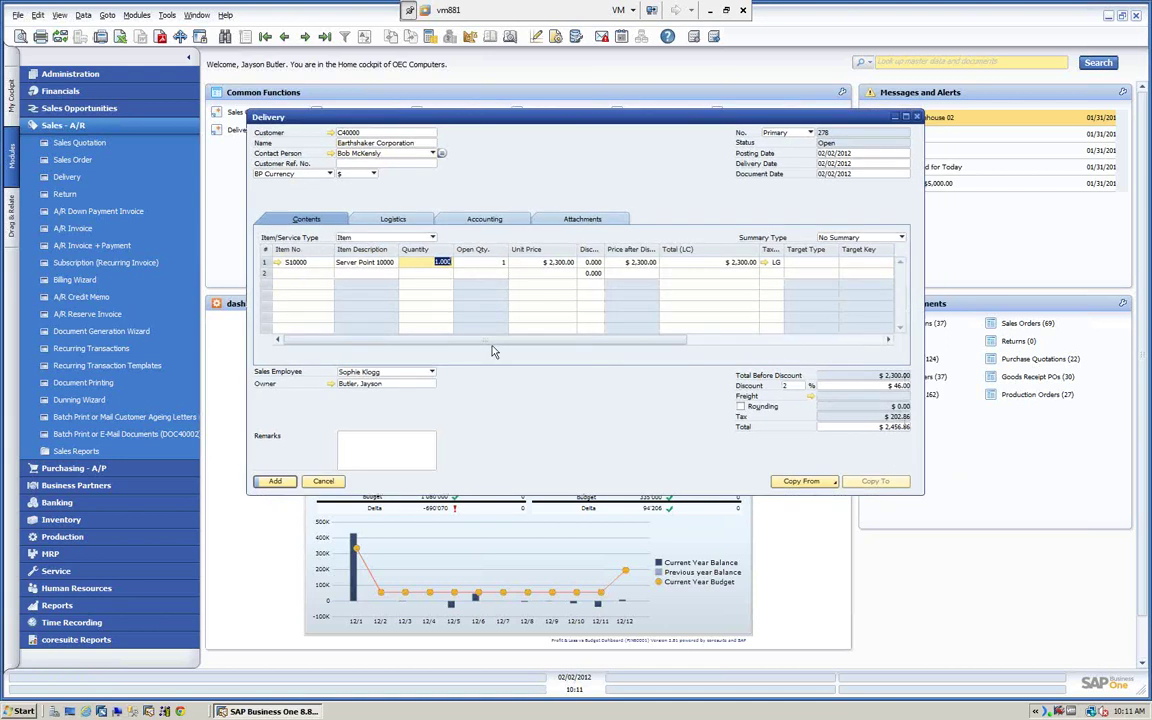
pyautogui.press('Tab')
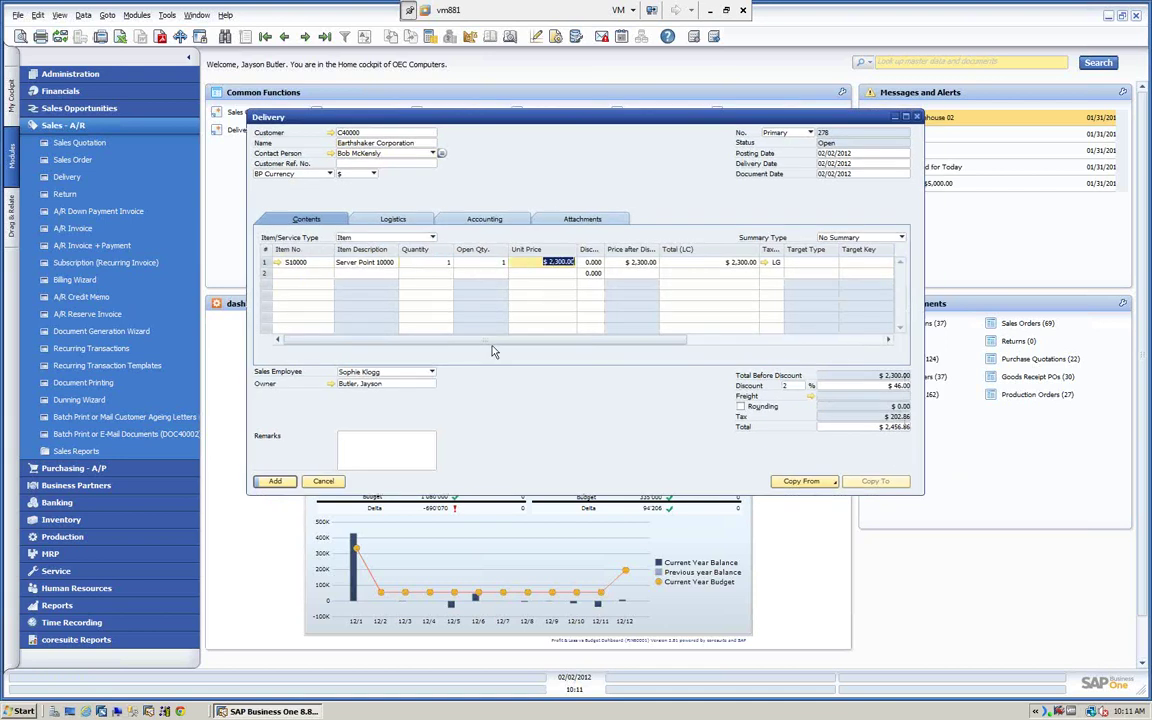
pyautogui.click(437, 263)
pyautogui.write('5')
pyautogui.press('Tab')
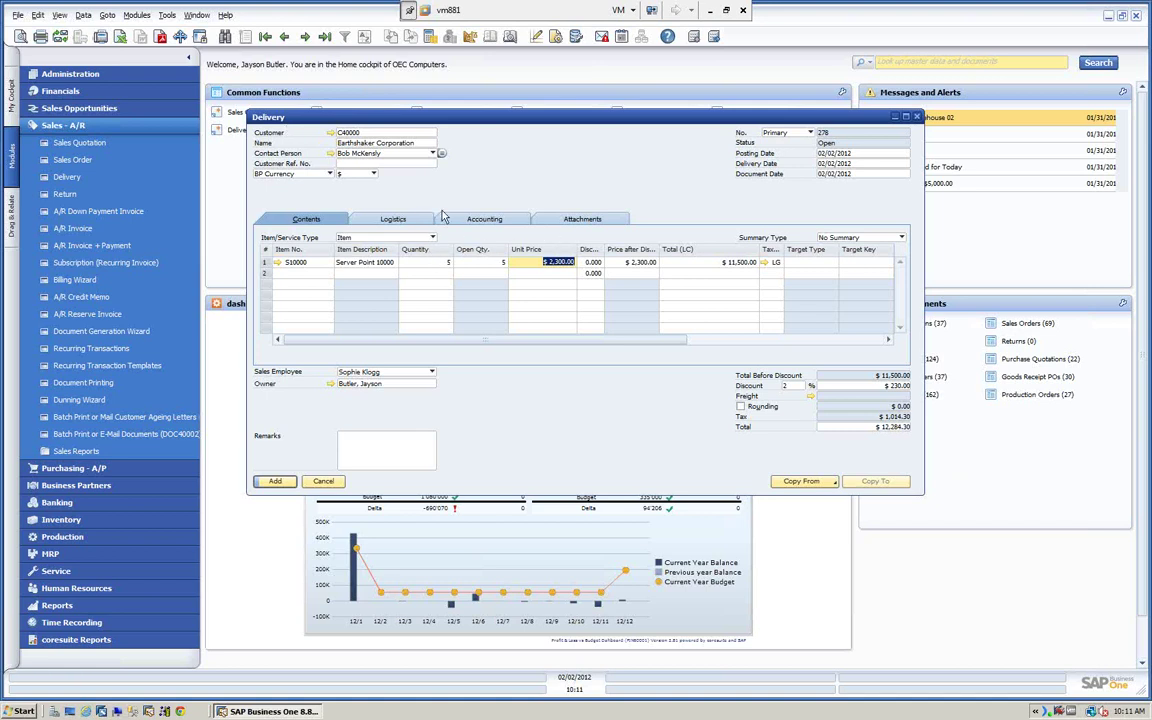
# Try to add the delivery, accept that it cannot be changed, and reposition the Serial Number Selection window over it.
pyautogui.click(274, 481)
pyautogui.click(440, 365)
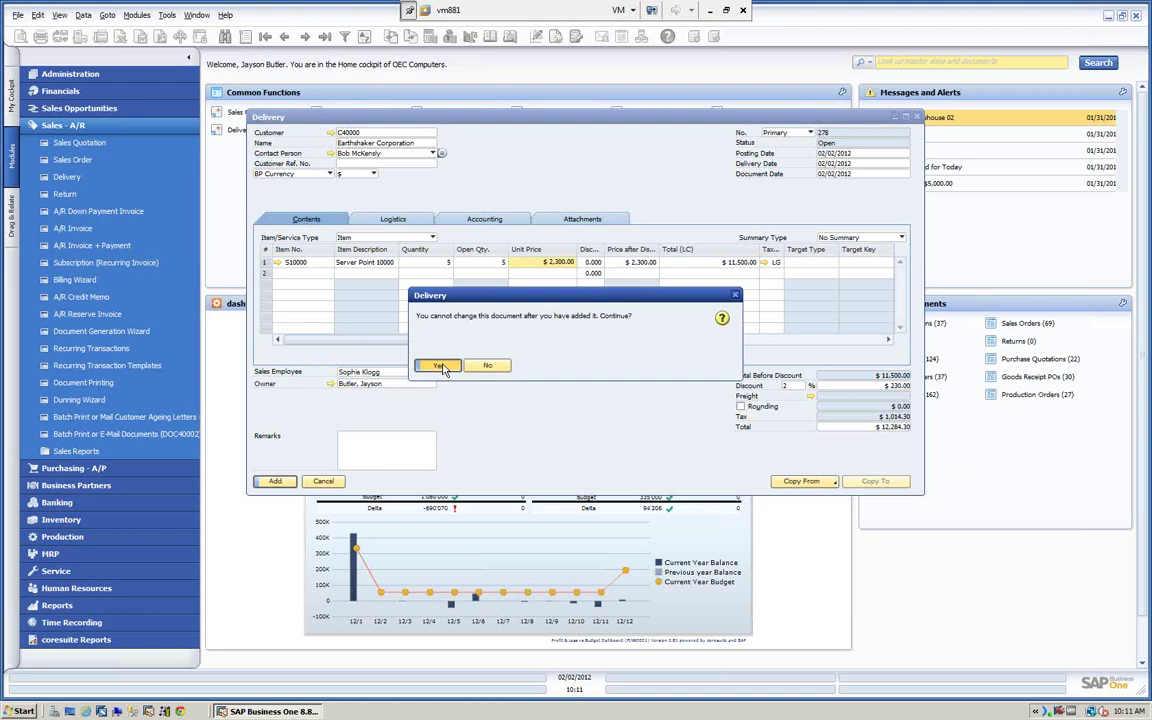
pyautogui.click(443, 367)
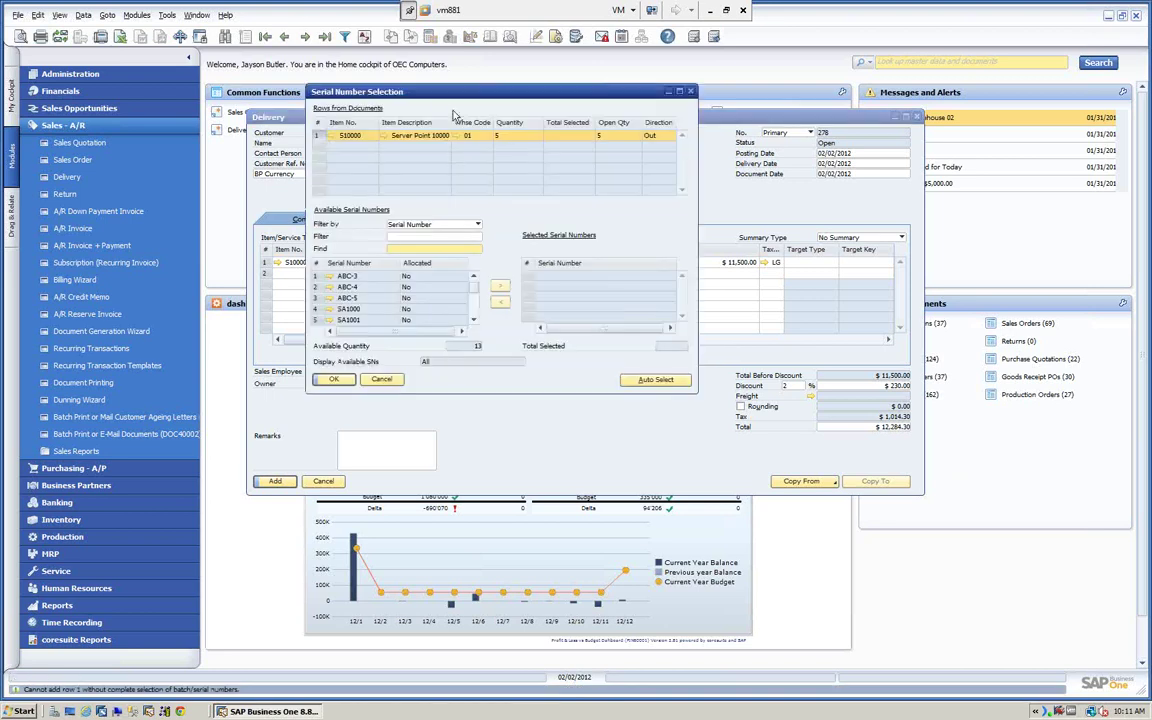
pyautogui.moveTo(435, 97); pyautogui.dragTo(404, 109)
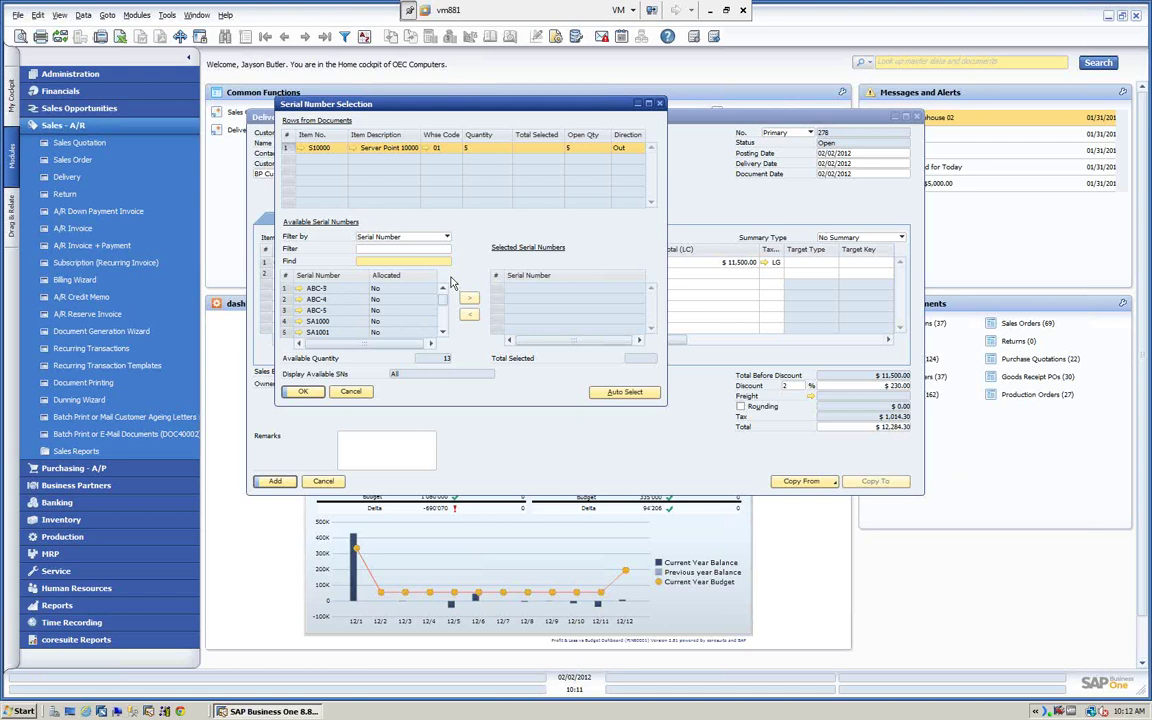
# Assign serial number ABC-4 to the S10000 delivery line and remove it from the selected serial numbers again.
pyautogui.click(318, 302)
pyautogui.click(469, 299)
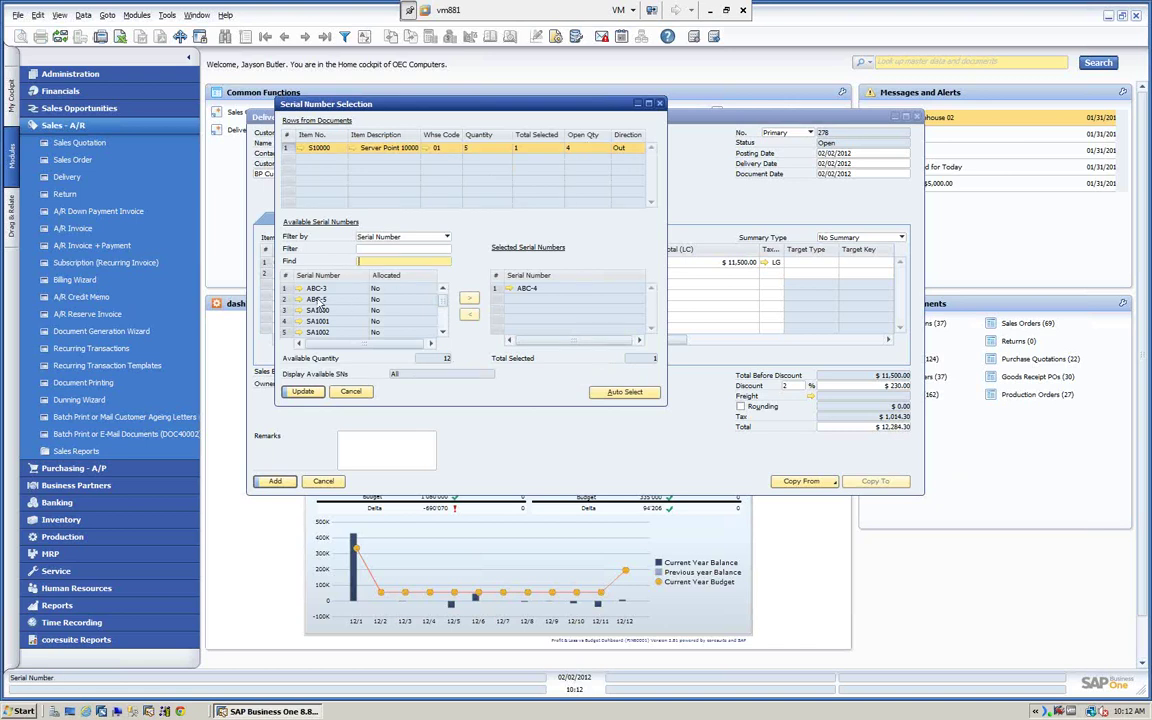
pyautogui.doubleClick(536, 292)
pyautogui.click(701, 335)
pyautogui.click(469, 314)
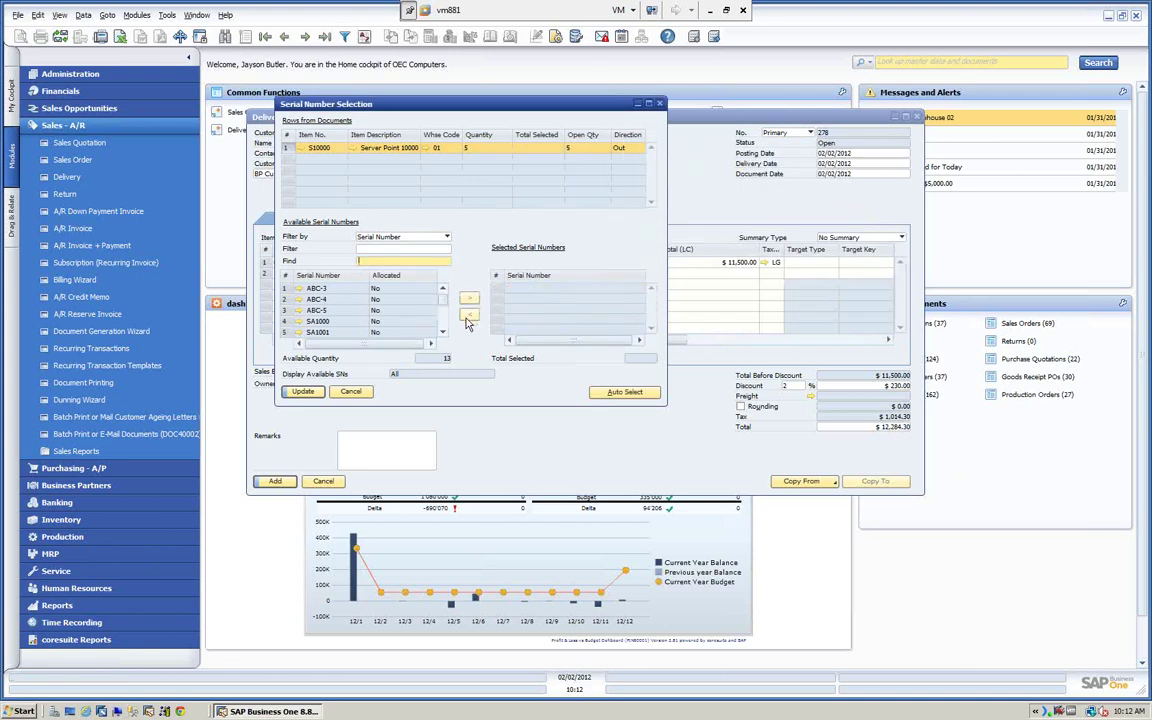
# Auto-select five serial numbers for the S10000 delivery line and replace ABC-5 with SA1008 in the selection.
pyautogui.click(625, 392)
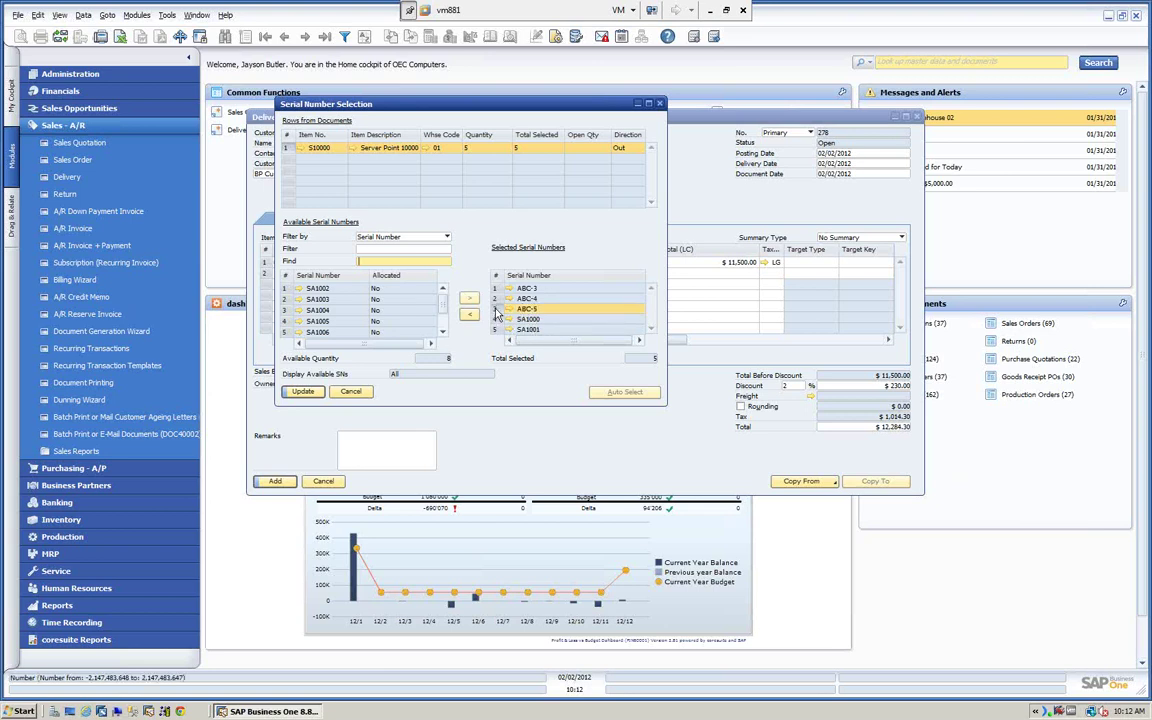
pyautogui.click(469, 314)
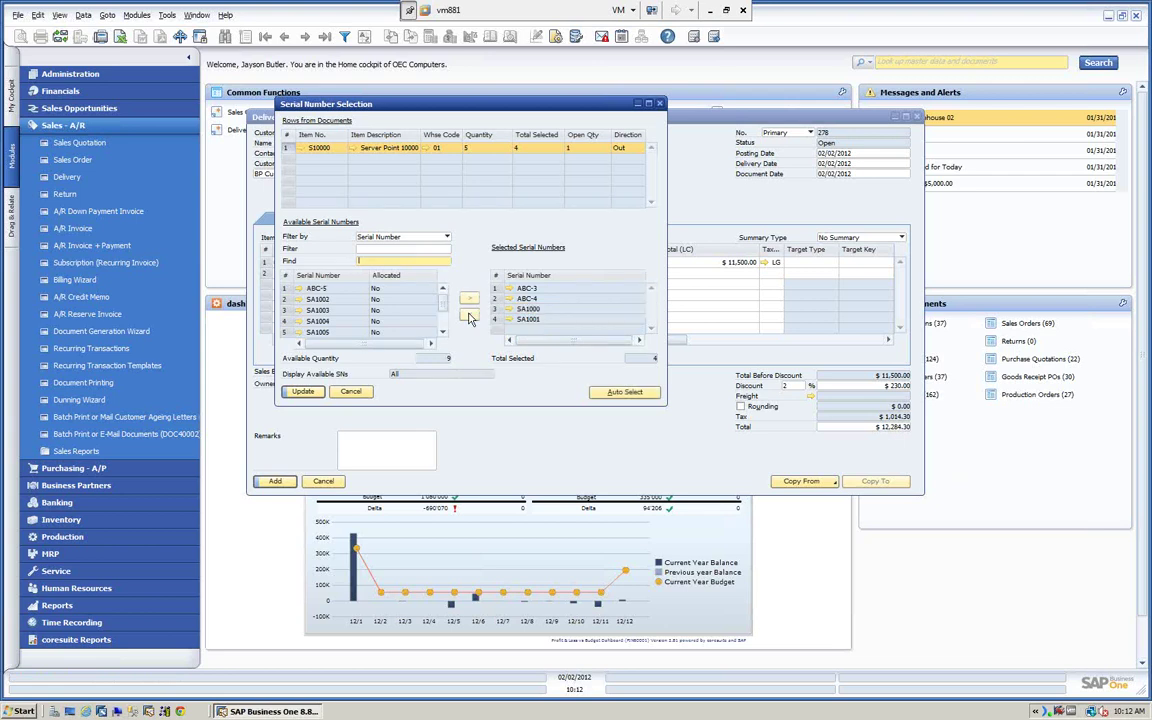
pyautogui.click(444, 332)
pyautogui.click(444, 332)
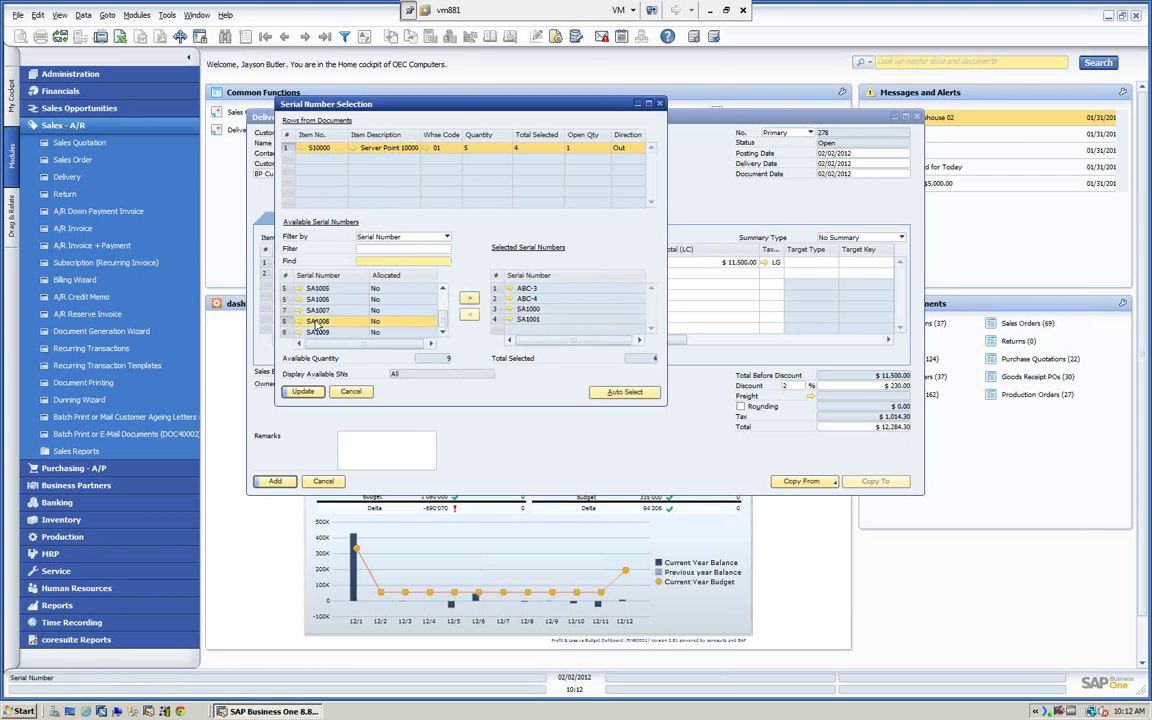
pyautogui.click(343, 326)
pyautogui.click(469, 299)
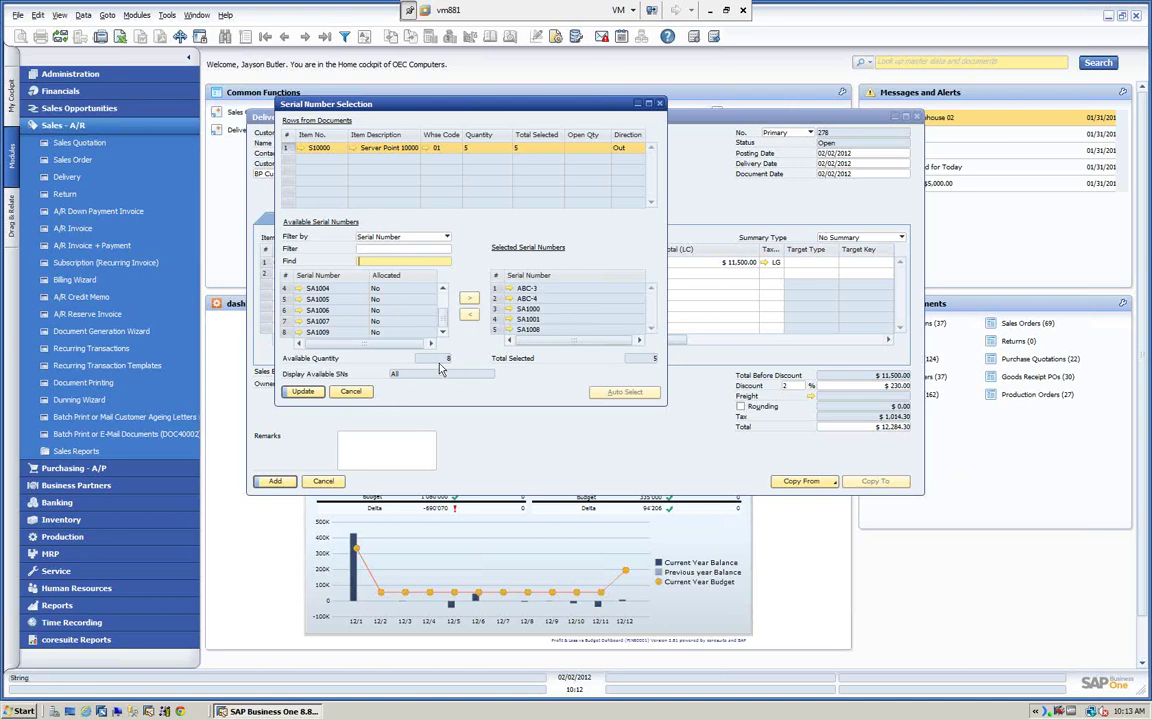
# Save the serial number selection and add the delivery, accepting the later posting date and that it cannot be changed.
pyautogui.click(306, 392)
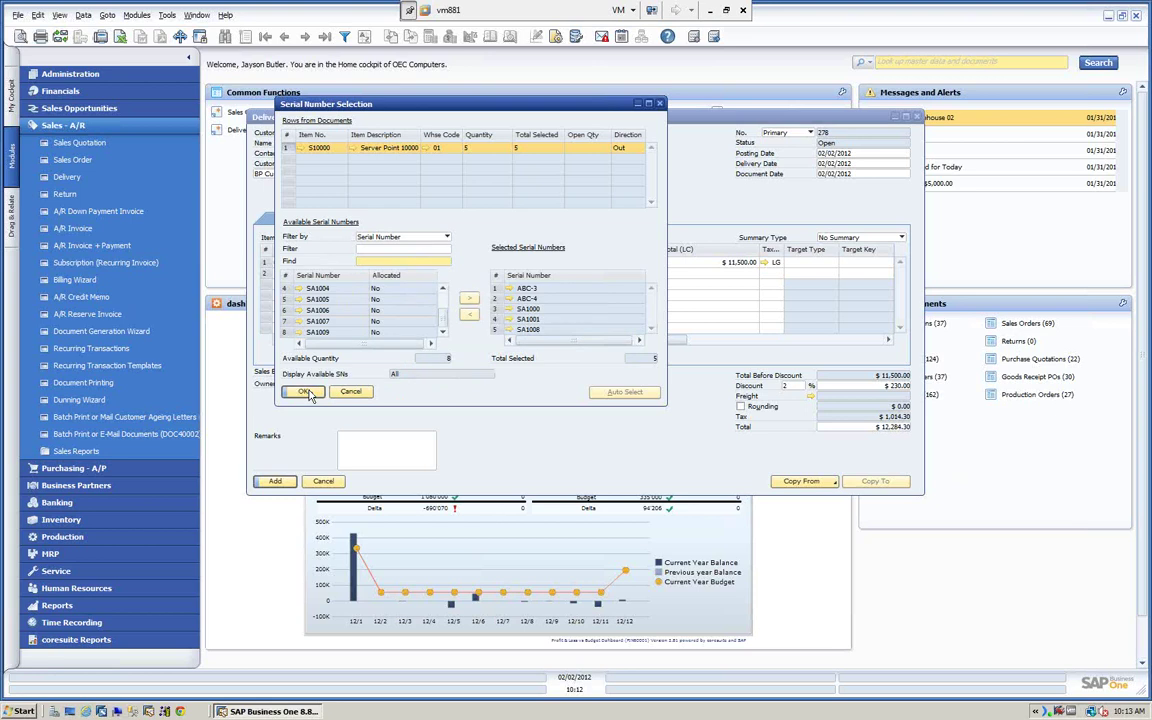
pyautogui.click(306, 392)
pyautogui.click(280, 481)
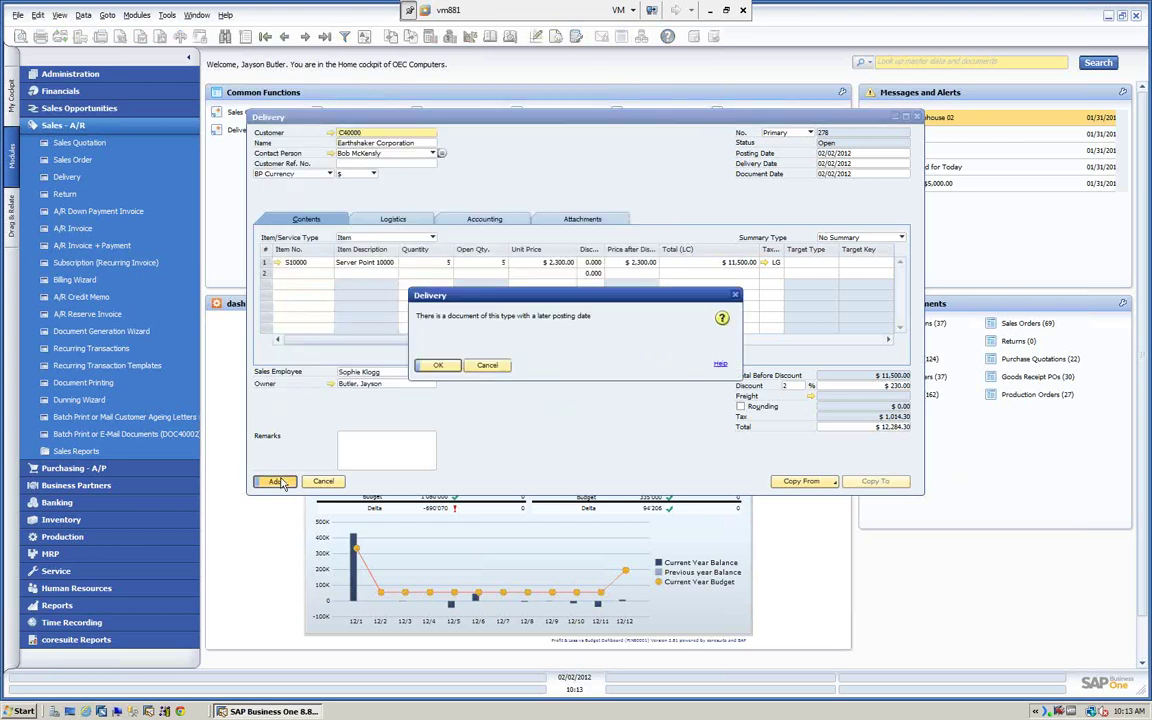
pyautogui.click(442, 367)
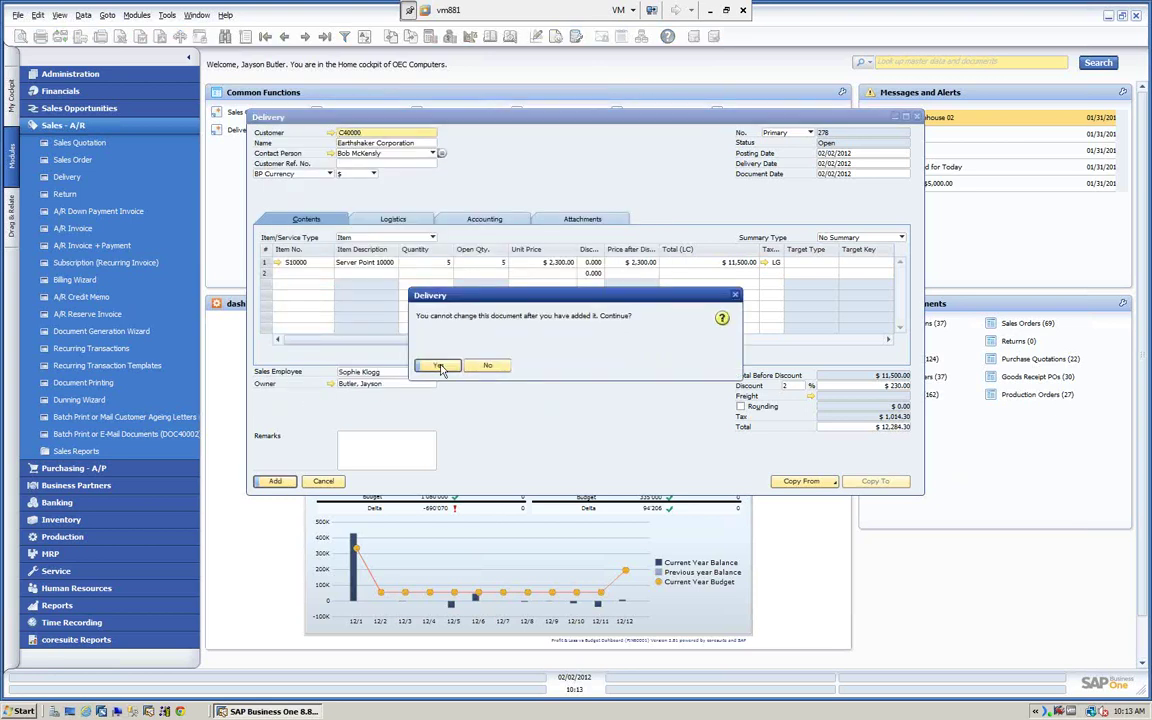
pyautogui.click(442, 366)
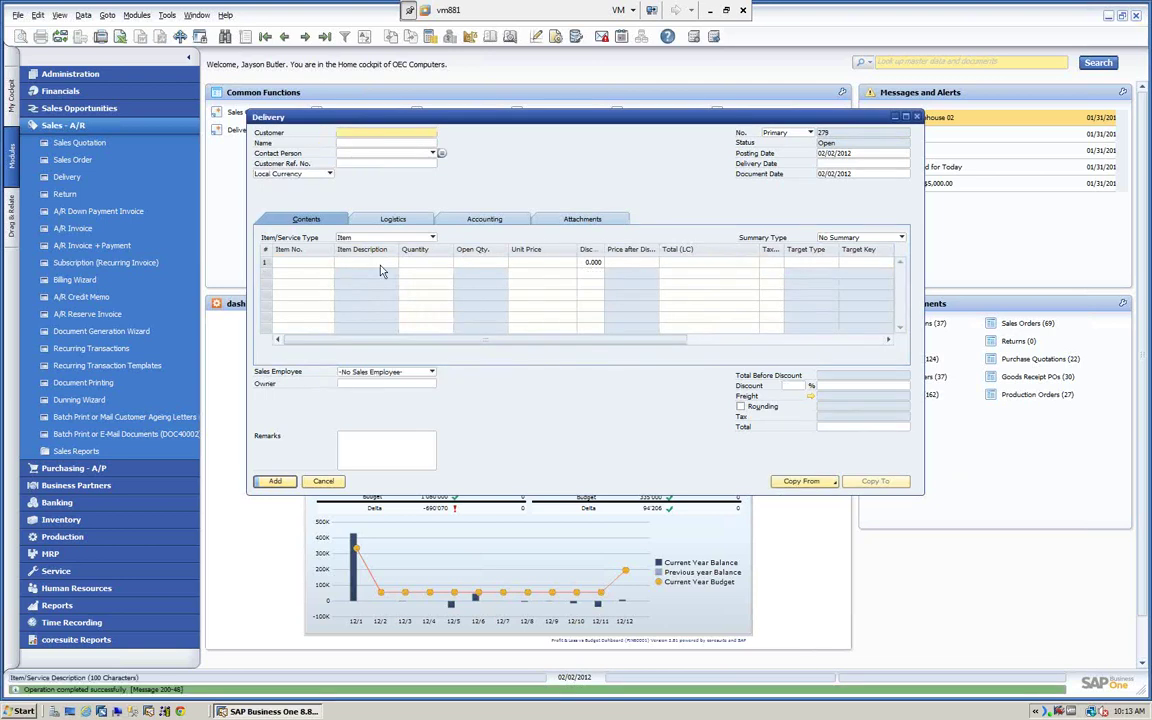
# Open the last added delivery and review the serial numbers it issued in the Serial Number Transactions Report.
pyautogui.click(286, 36)
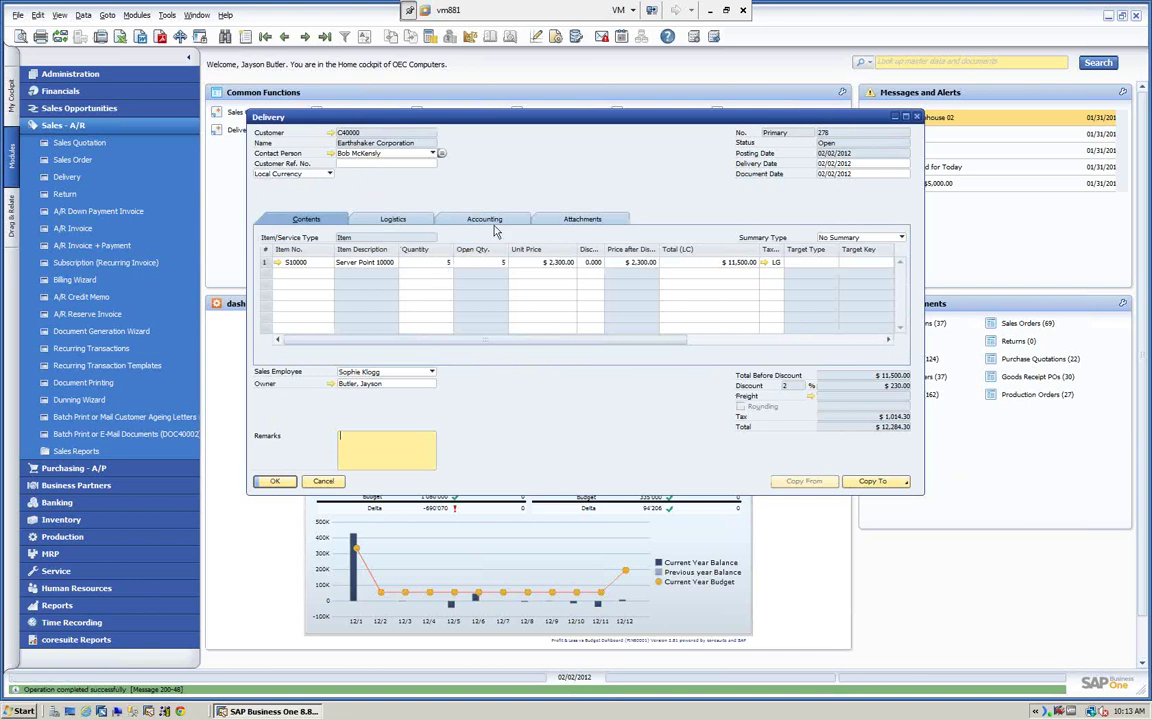
pyautogui.rightClick(577, 170)
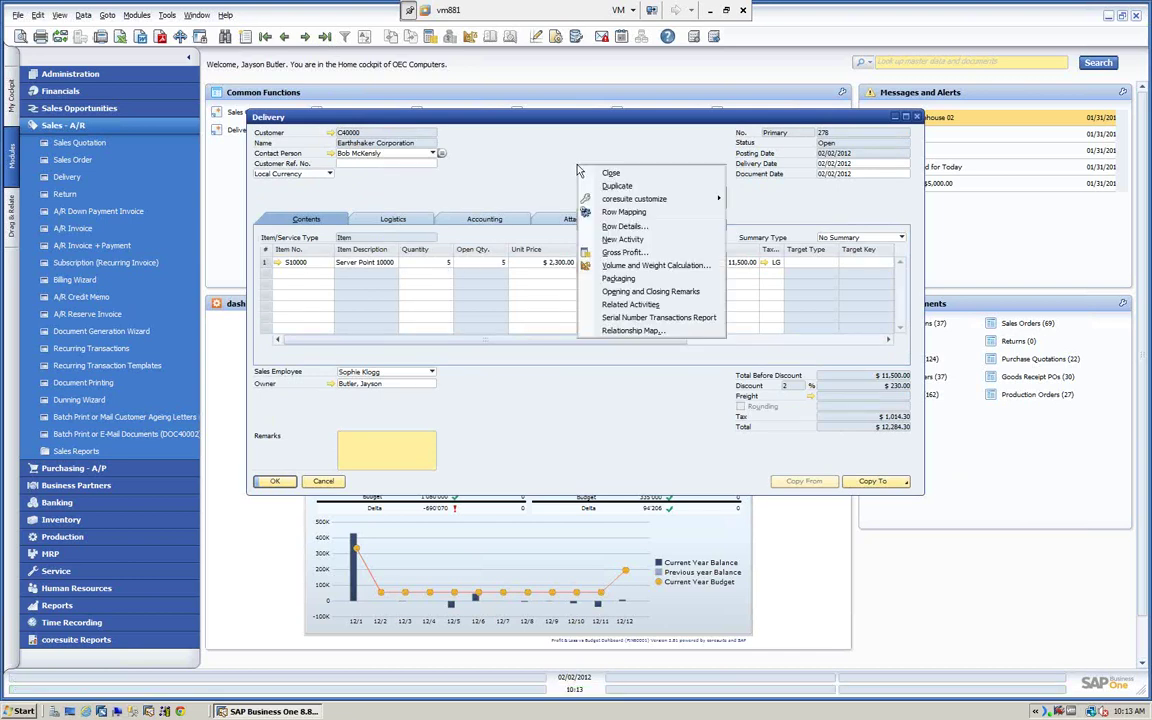
pyautogui.click(627, 318)
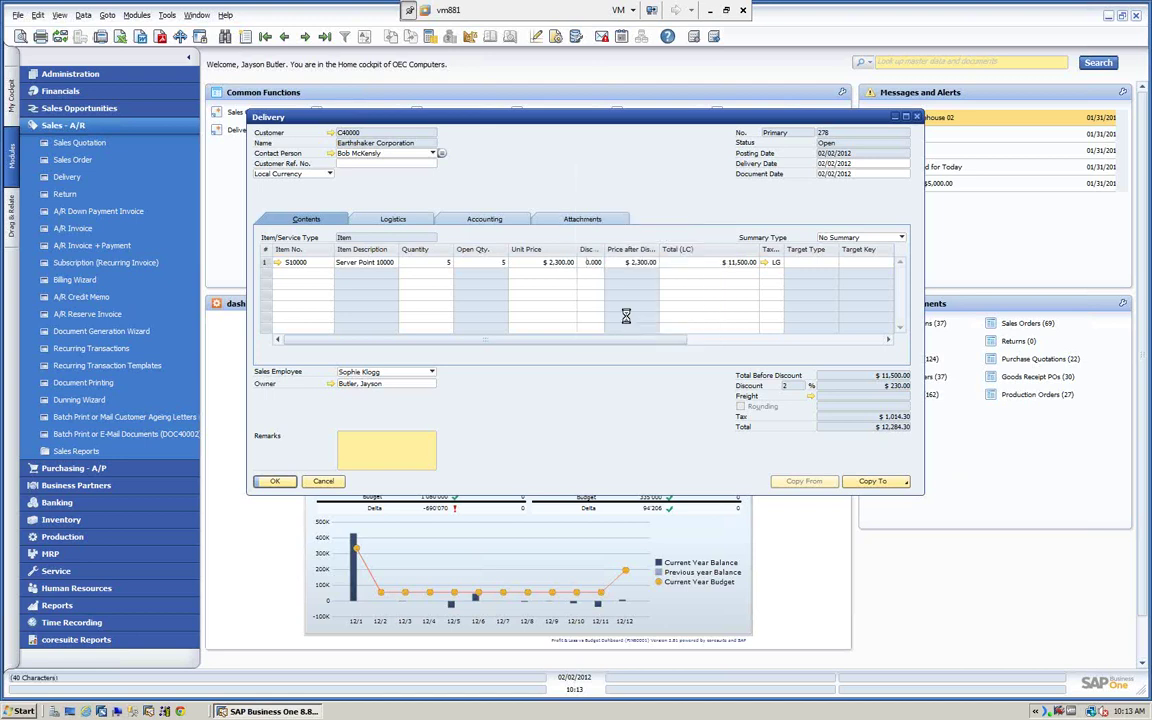
pyautogui.moveTo(557, 87); pyautogui.dragTo(366, 119)
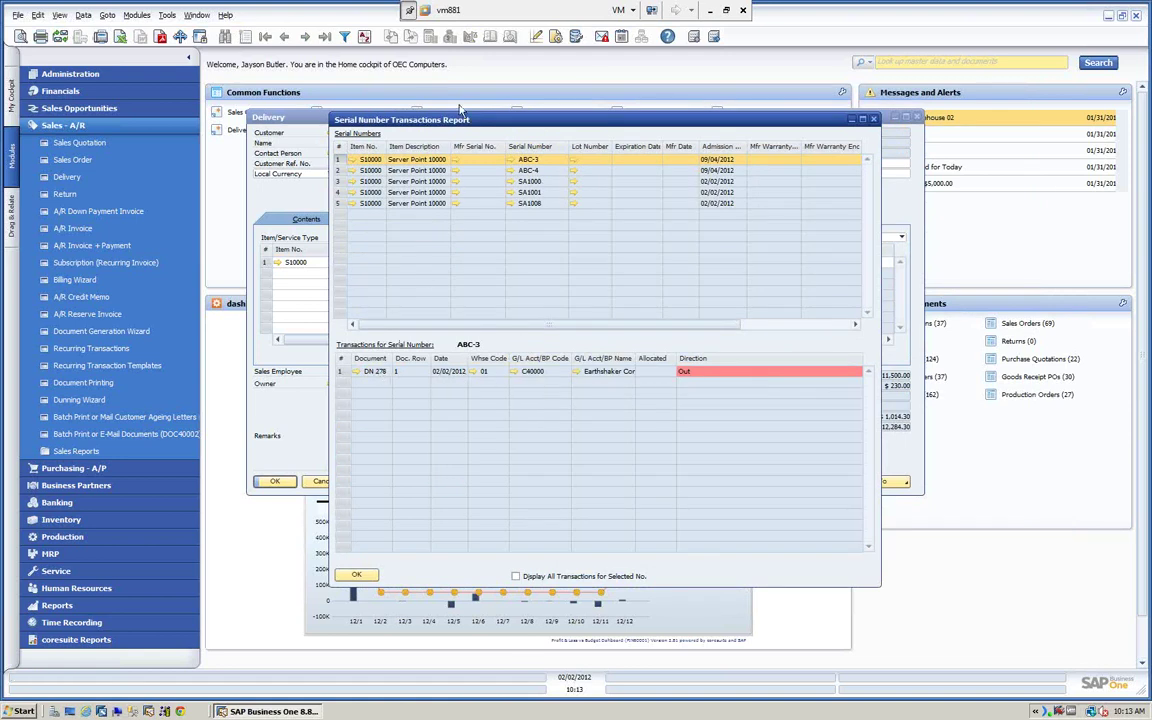
pyautogui.moveTo(483, 128); pyautogui.dragTo(405, 152)
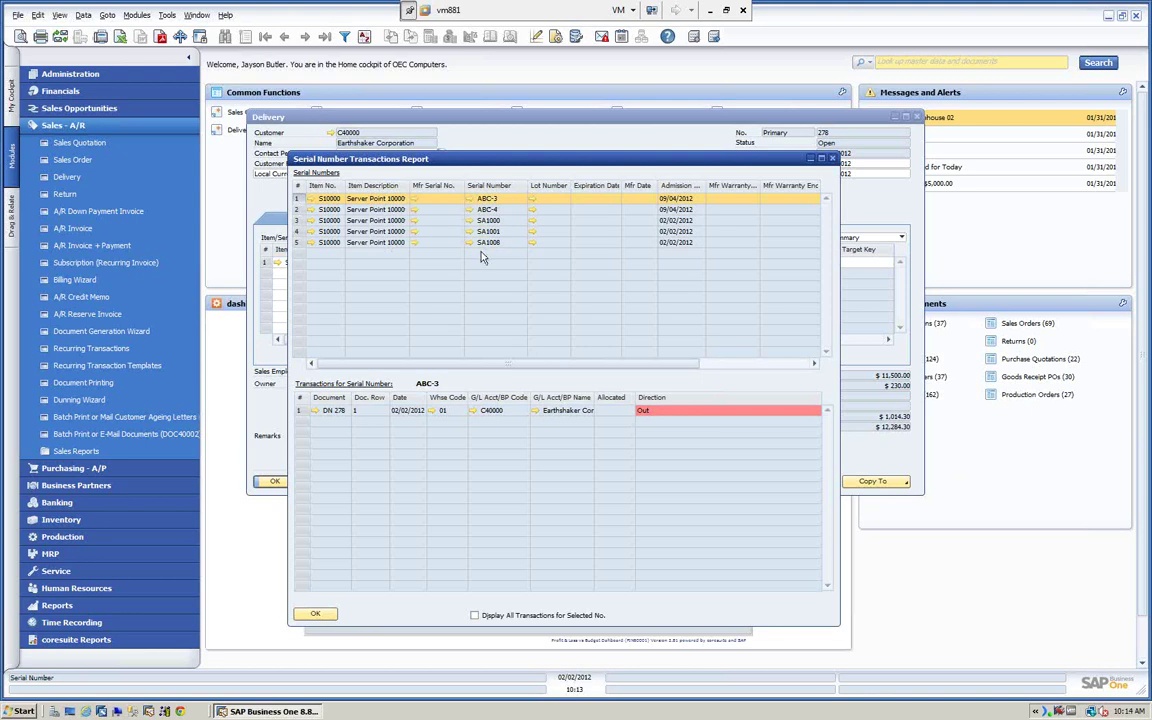
pyautogui.click(316, 615)
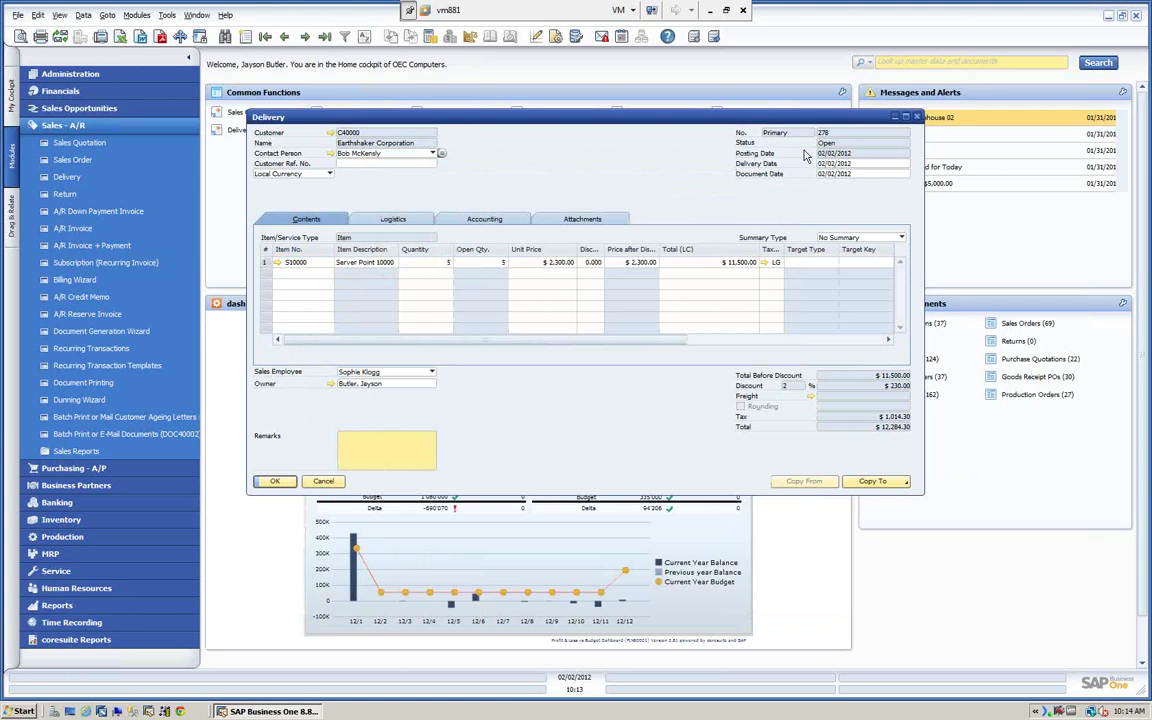
# Close the delivery, view the most recent goods receipt PO, and close that too.
pyautogui.click(324, 481)
pyautogui.click(72, 126)
pyautogui.click(72, 143)
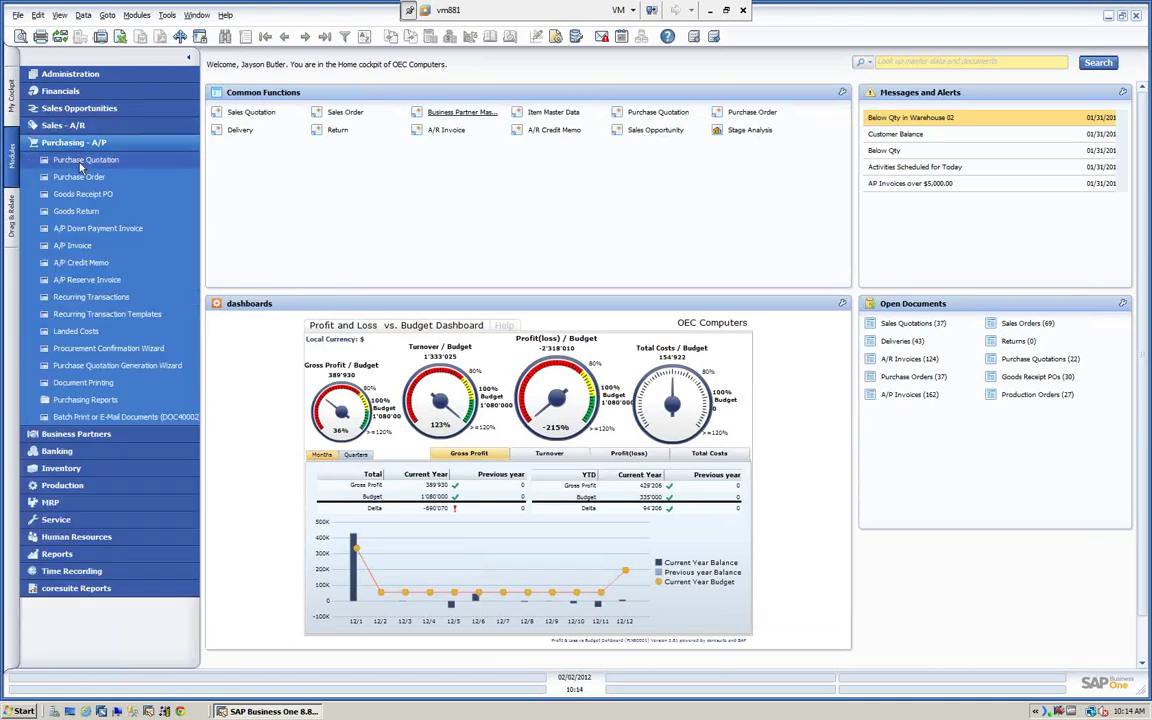
pyautogui.click(83, 193)
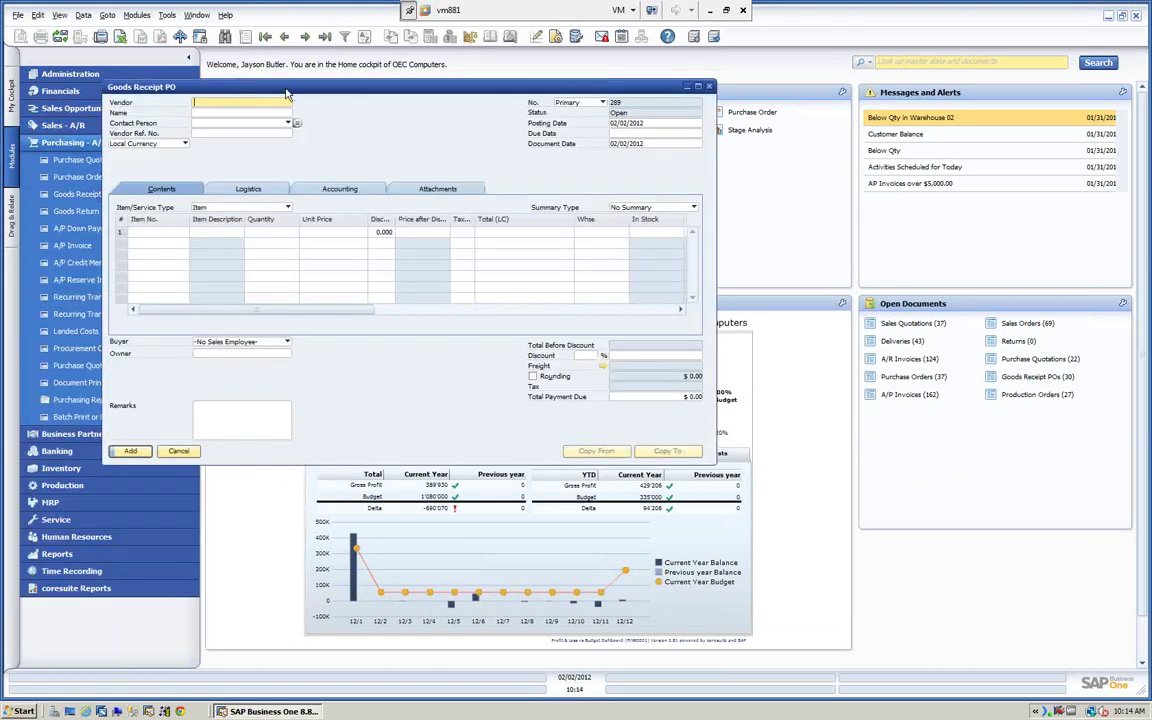
pyautogui.click(323, 38)
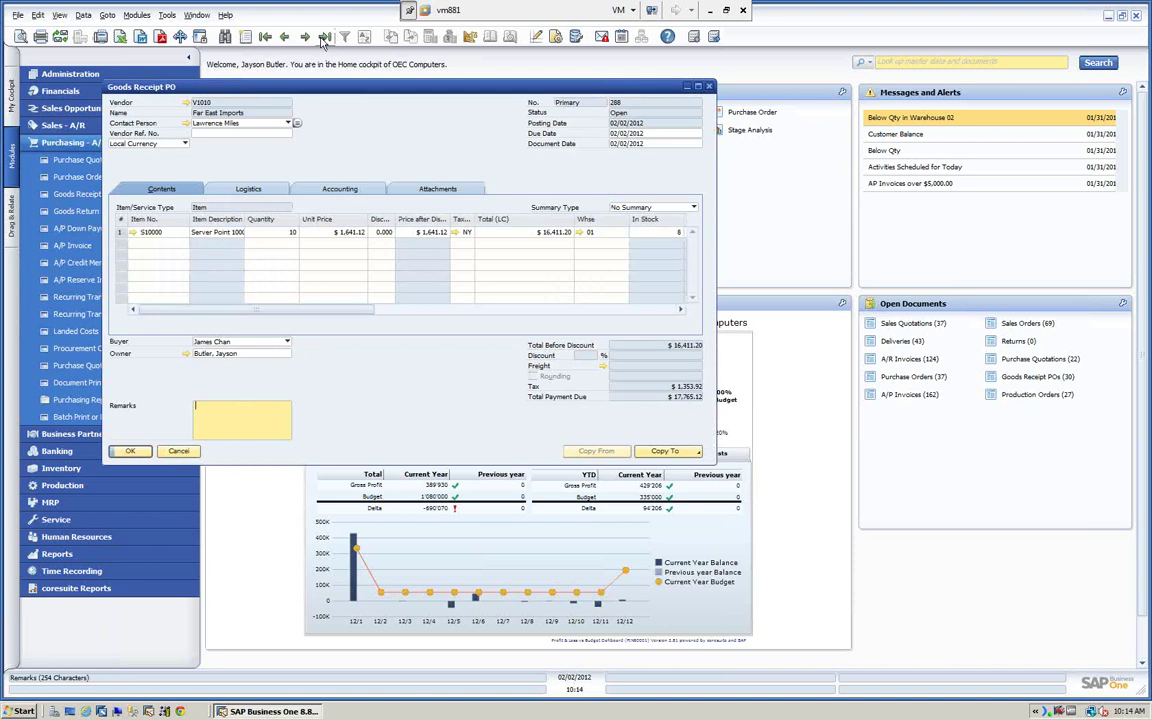
pyautogui.click(177, 452)
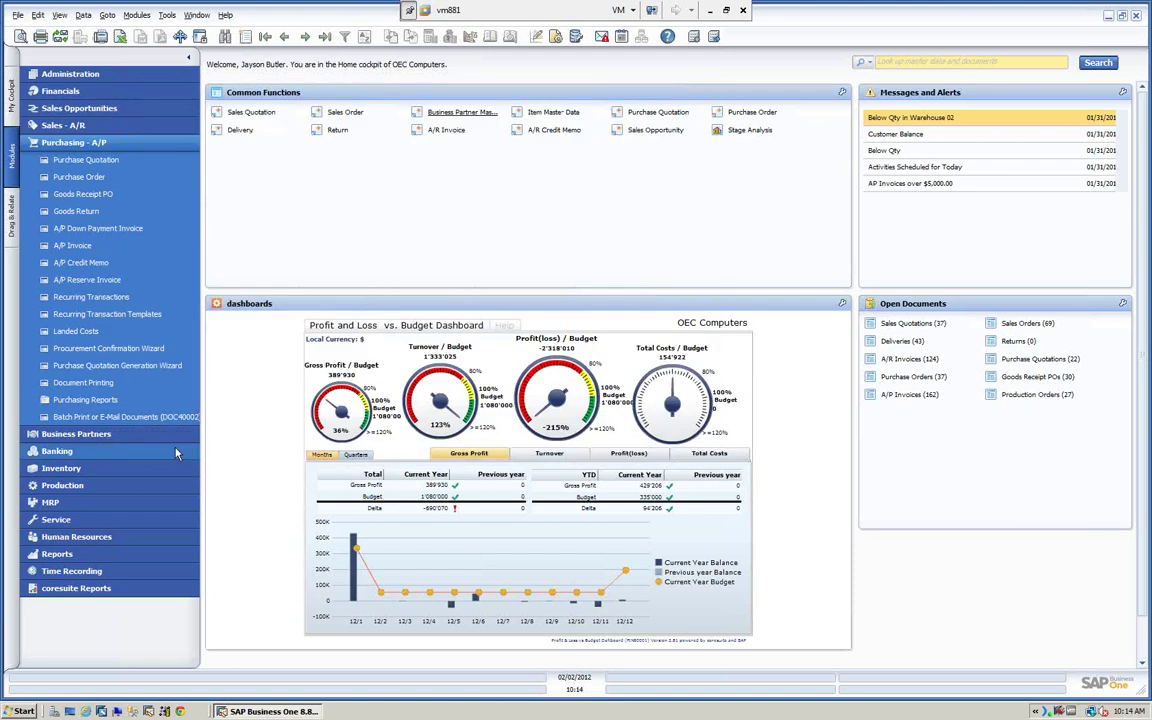
# Look up item S10000 in the item master data and open its Serial Number Transactions Report.
pyautogui.click(100, 143)
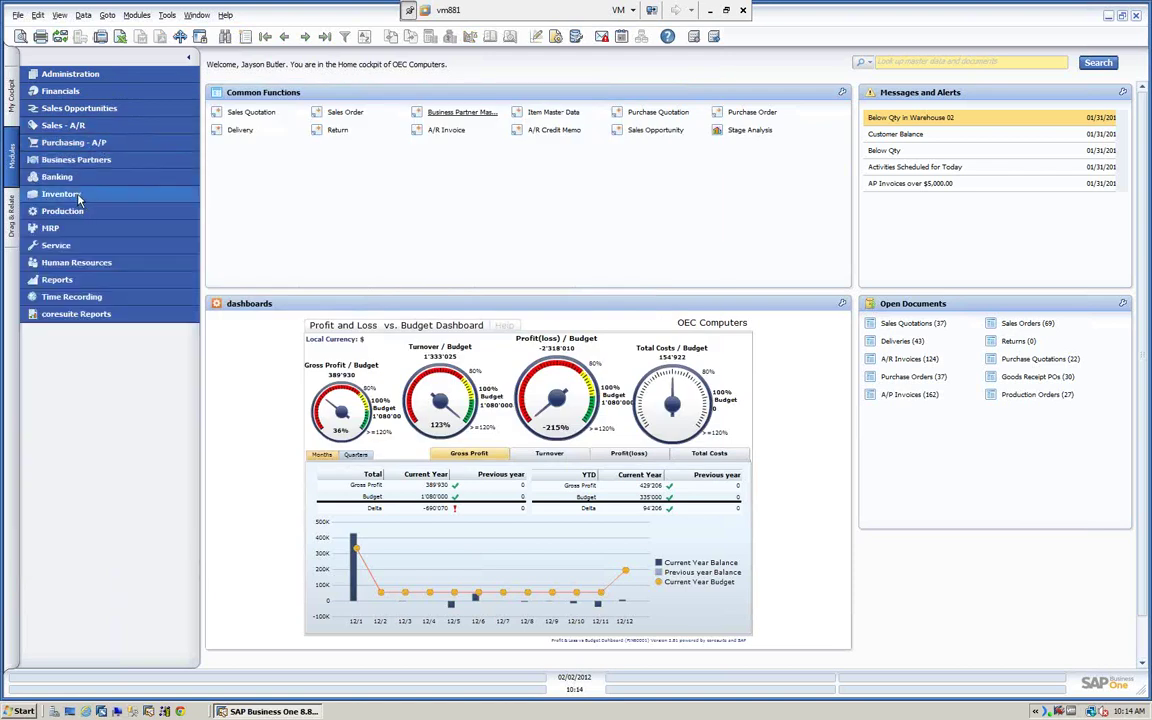
pyautogui.click(77, 196)
pyautogui.click(84, 214)
pyautogui.write('s')
pyautogui.click(306, 479)
pyautogui.click(513, 546)
pyautogui.rightClick(659, 116)
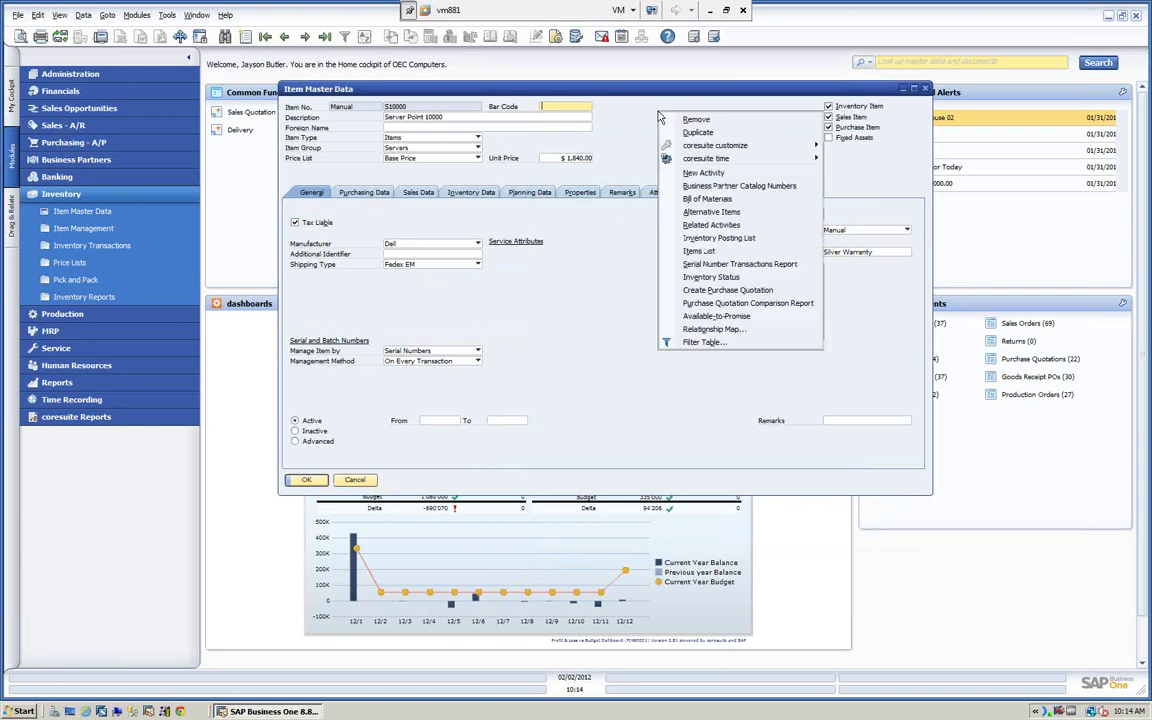
pyautogui.click(708, 266)
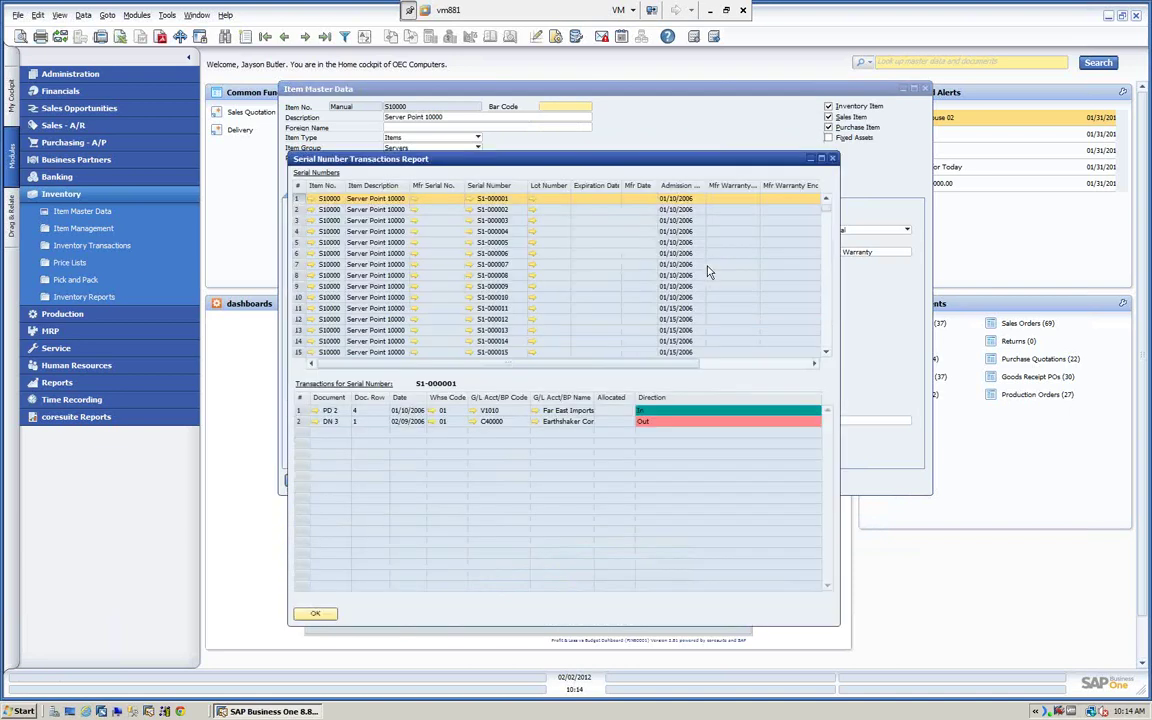
# Examine the transactions of serial numbers SA1008, SA1005, ABC-1 and ABC-3 at the end of the report.
pyautogui.moveTo(826, 207); pyautogui.dragTo(827, 352)
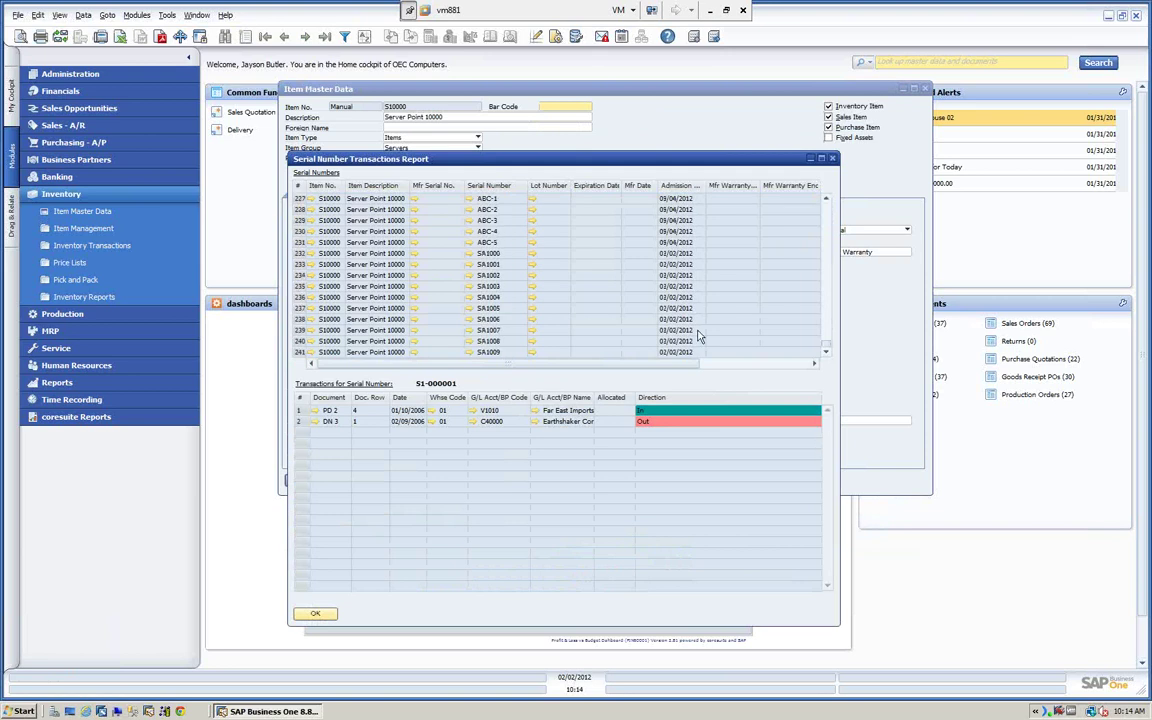
pyautogui.moveTo(445, 158); pyautogui.dragTo(416, 96)
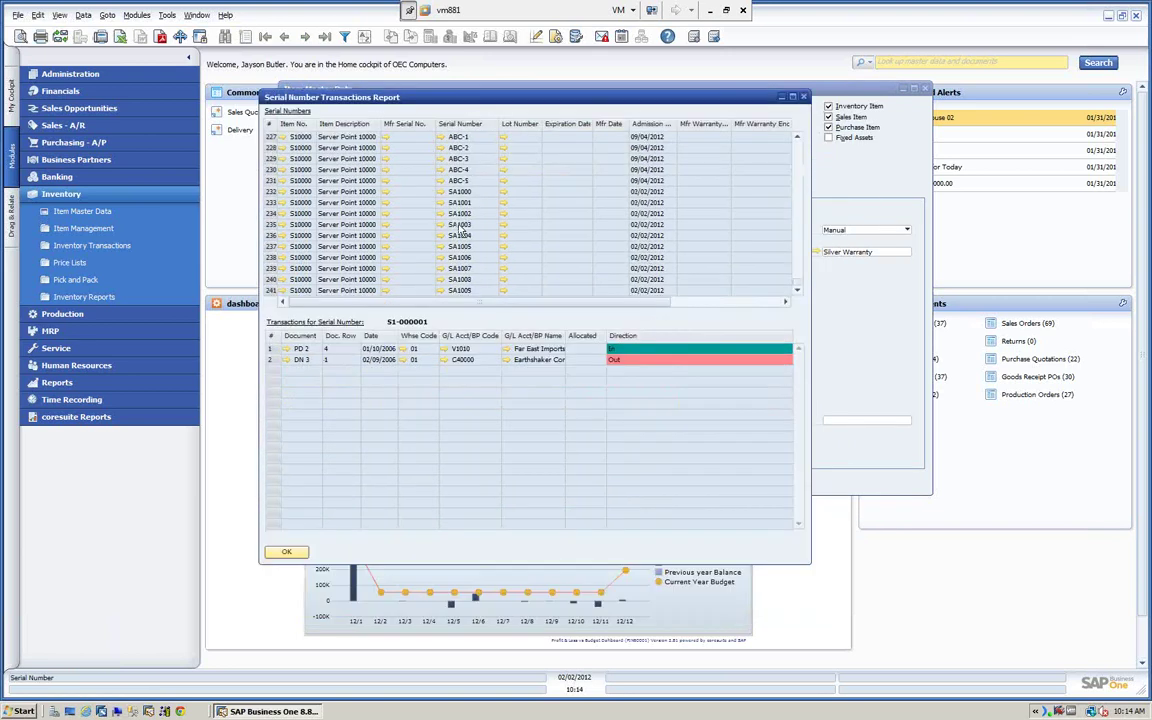
pyautogui.click(275, 281)
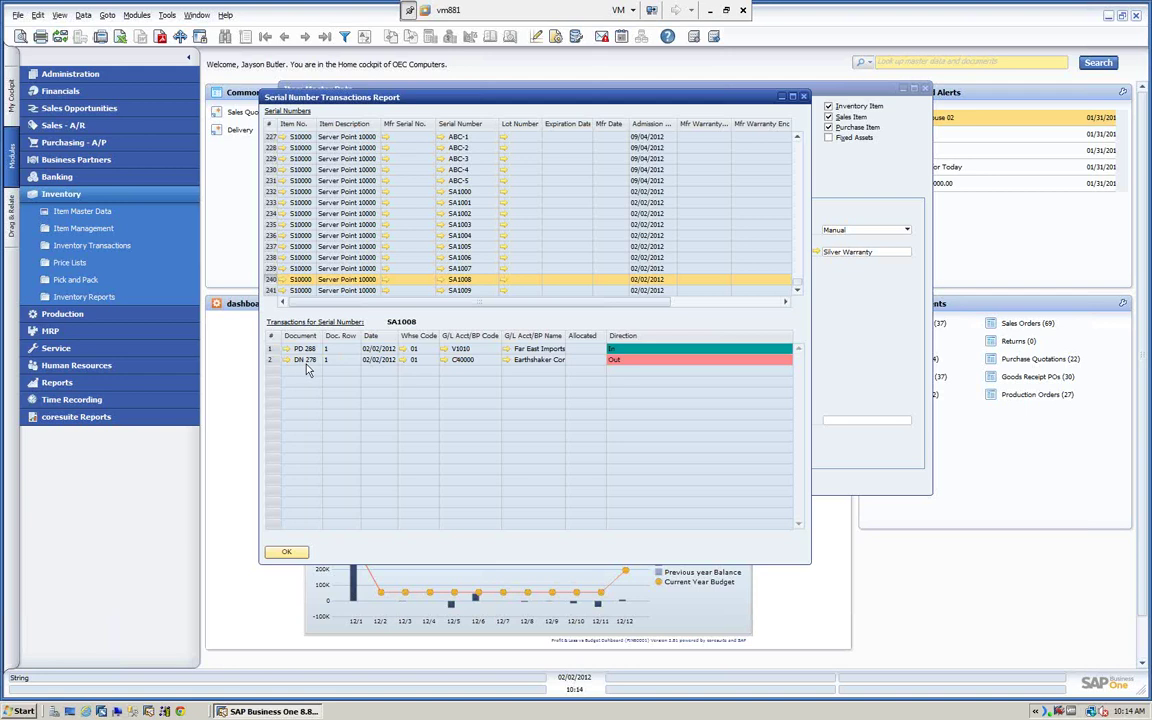
pyautogui.click(270, 247)
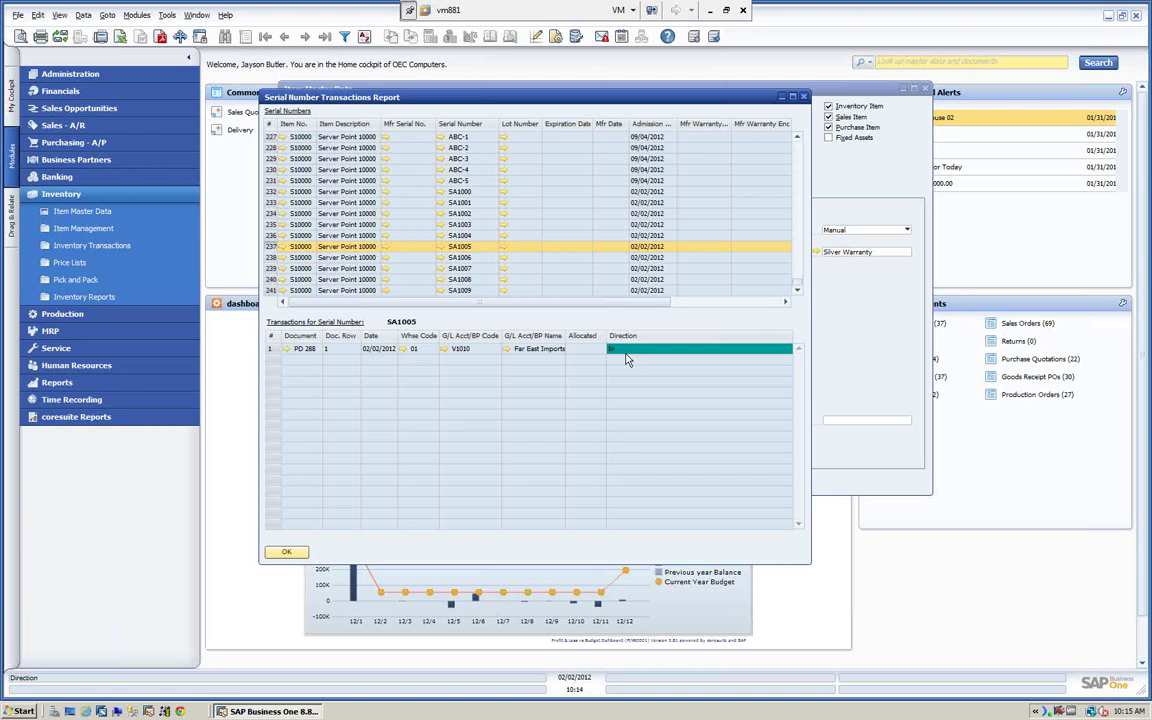
pyautogui.click(270, 138)
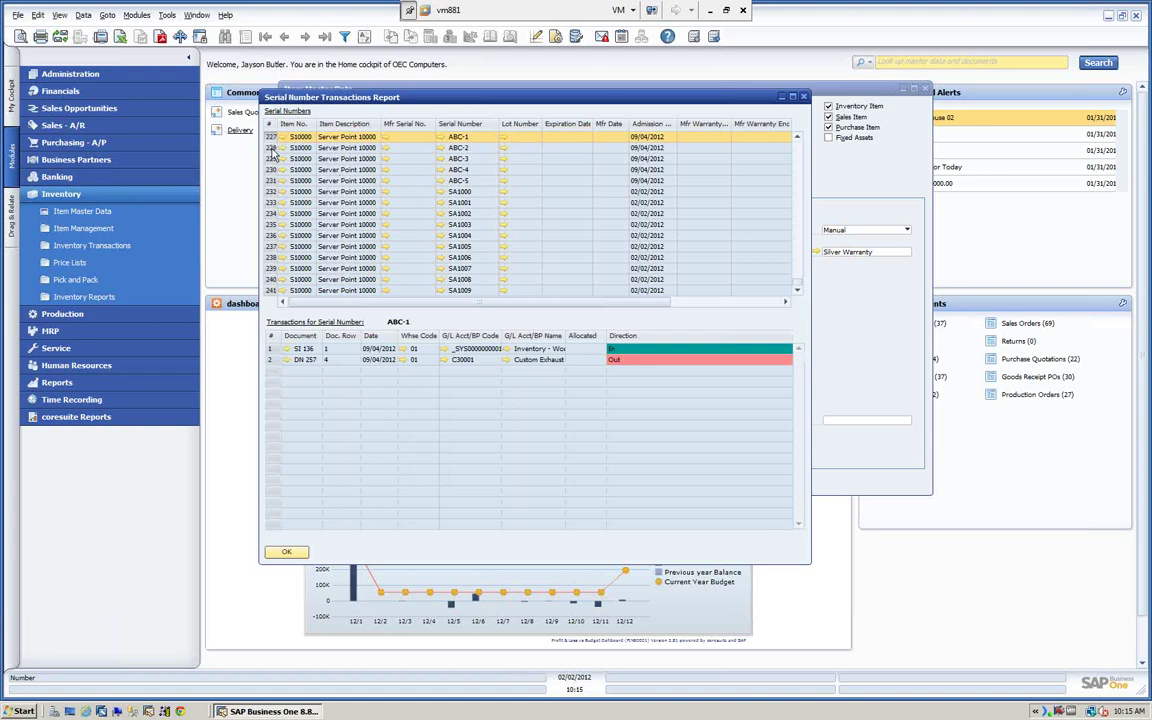
pyautogui.click(278, 158)
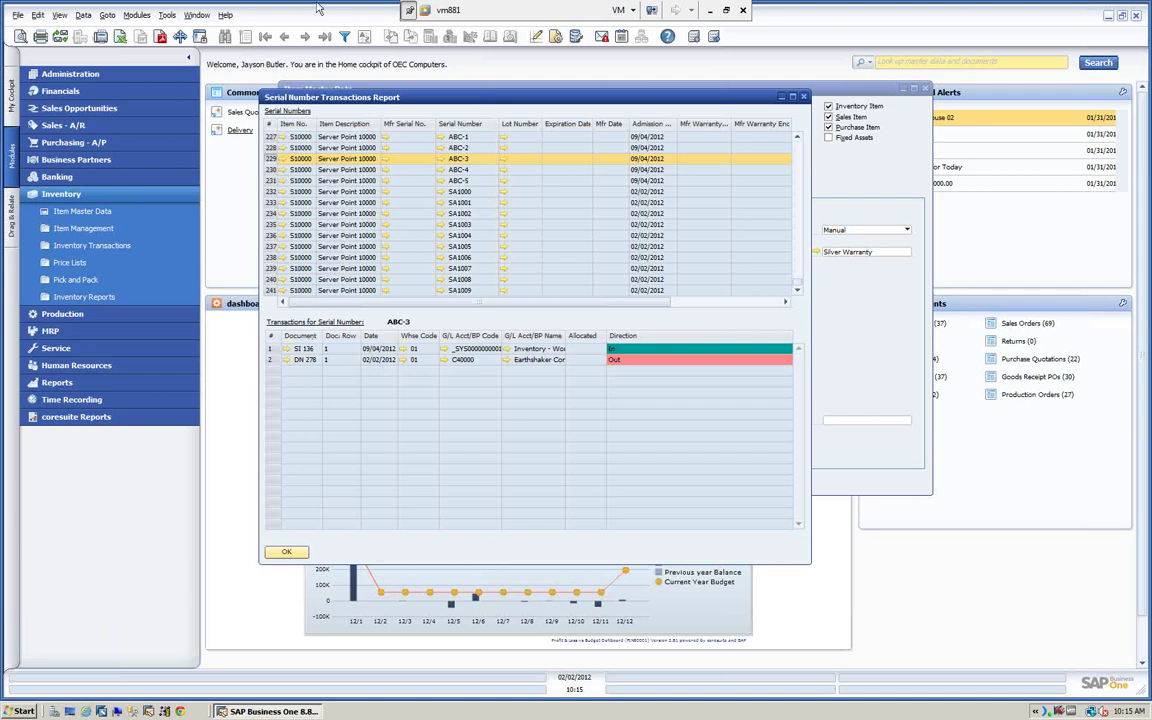
# Filter the transactions for serial number ABC-3 to those where Document equals DN 278.
pyautogui.click(344, 38)
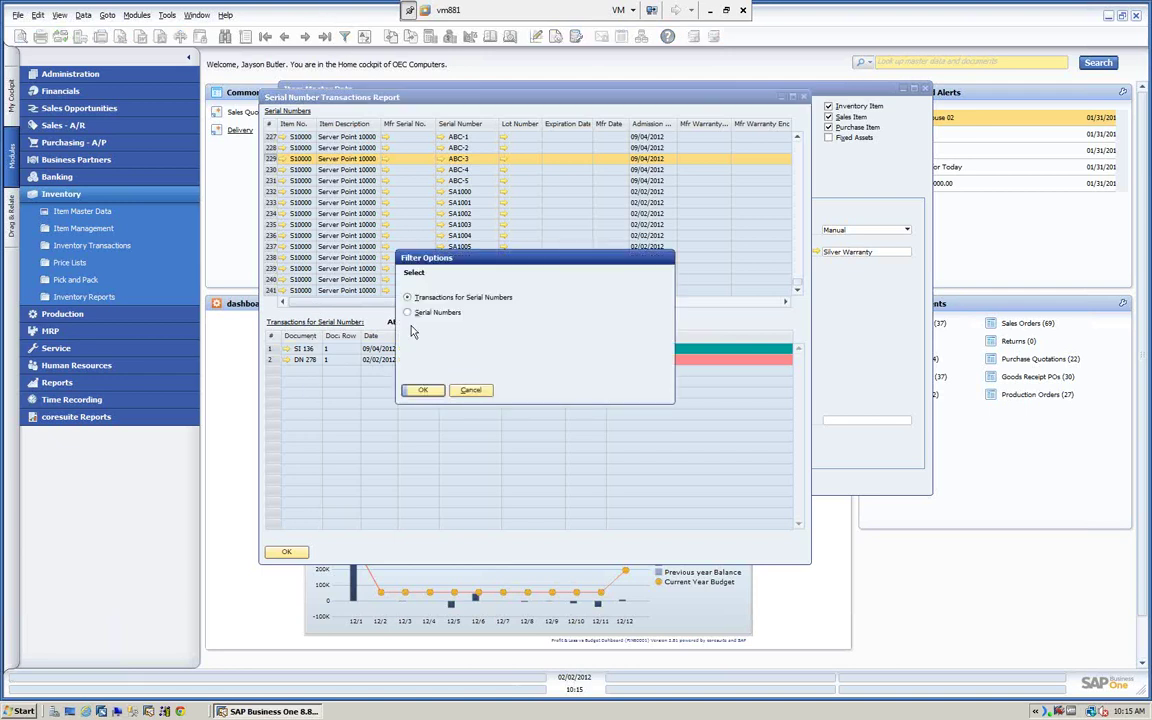
pyautogui.click(421, 390)
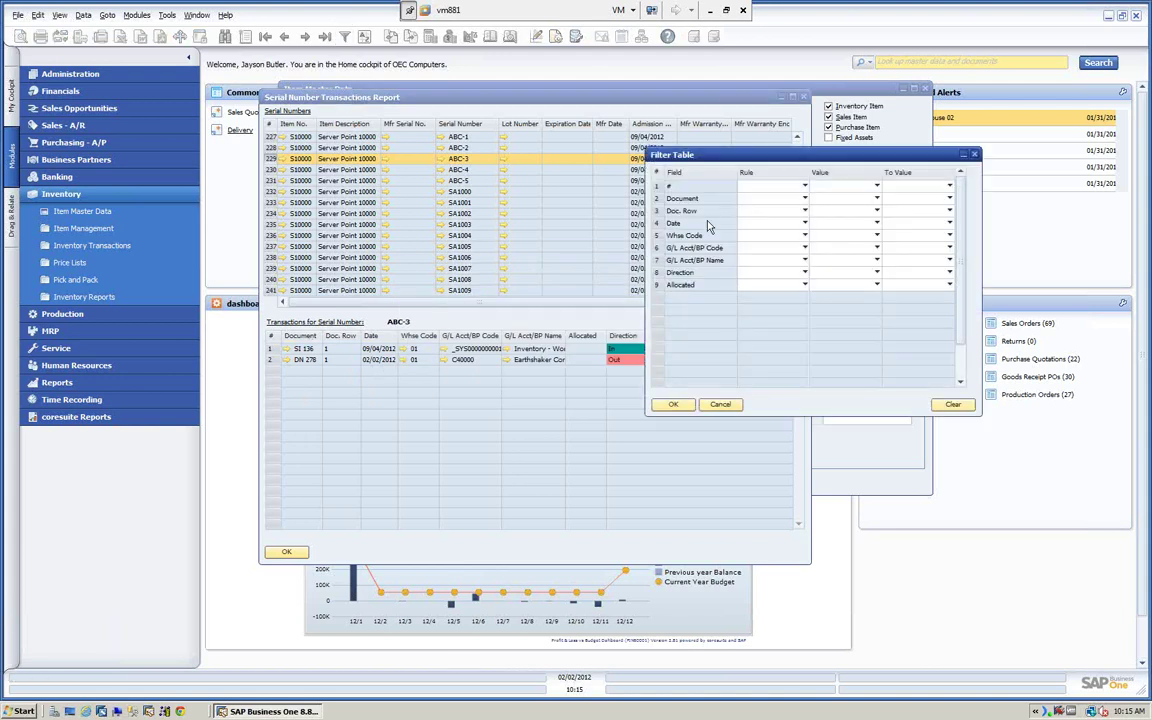
pyautogui.click(805, 199)
pyautogui.click(760, 210)
pyautogui.click(877, 200)
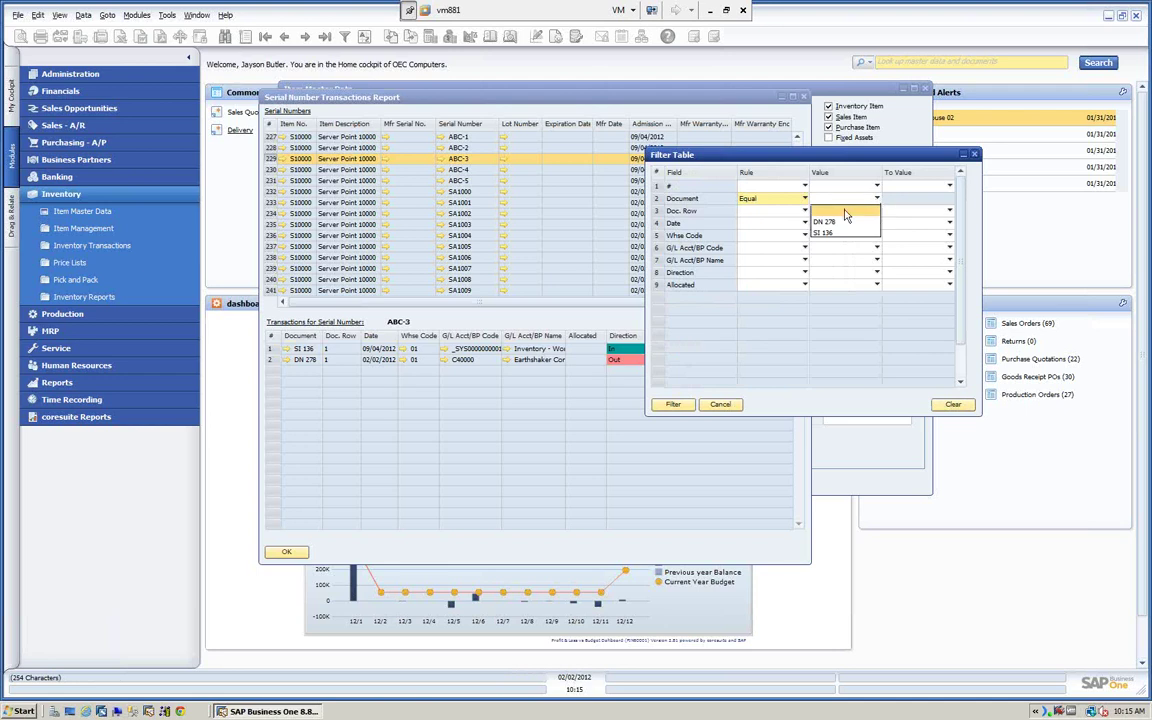
pyautogui.click(683, 408)
pyautogui.click(682, 408)
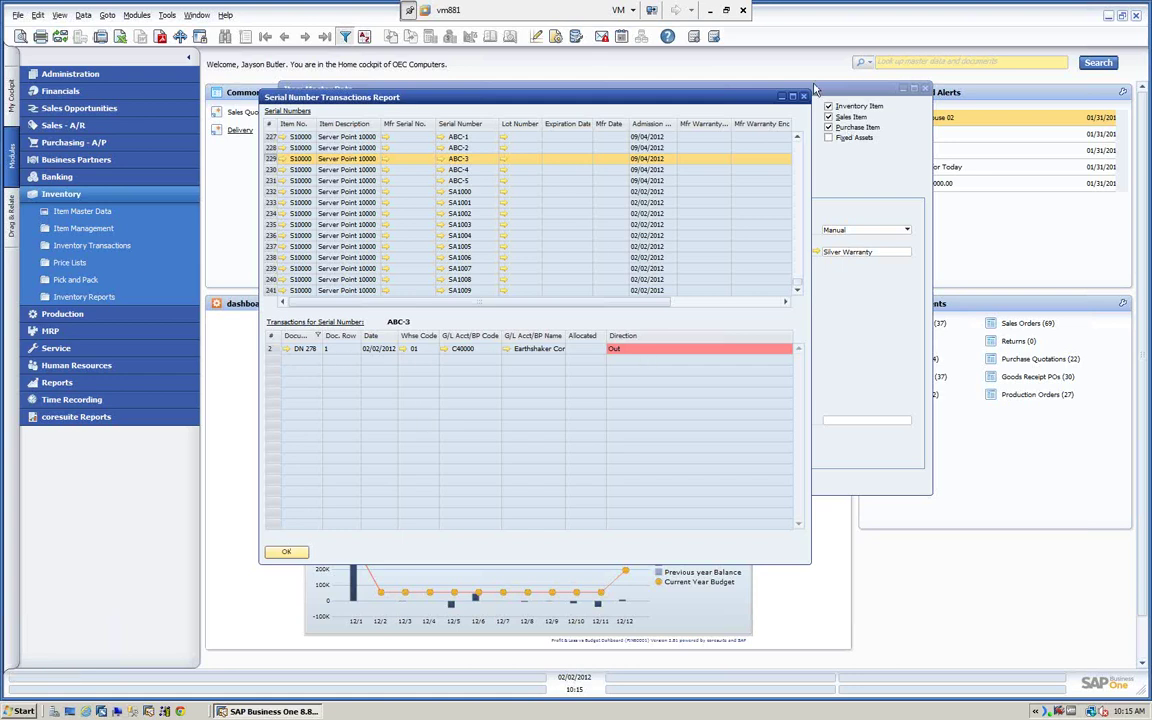
# Close the report and the S10000 item record, and start a new goods receipt PO.
pyautogui.click(289, 551)
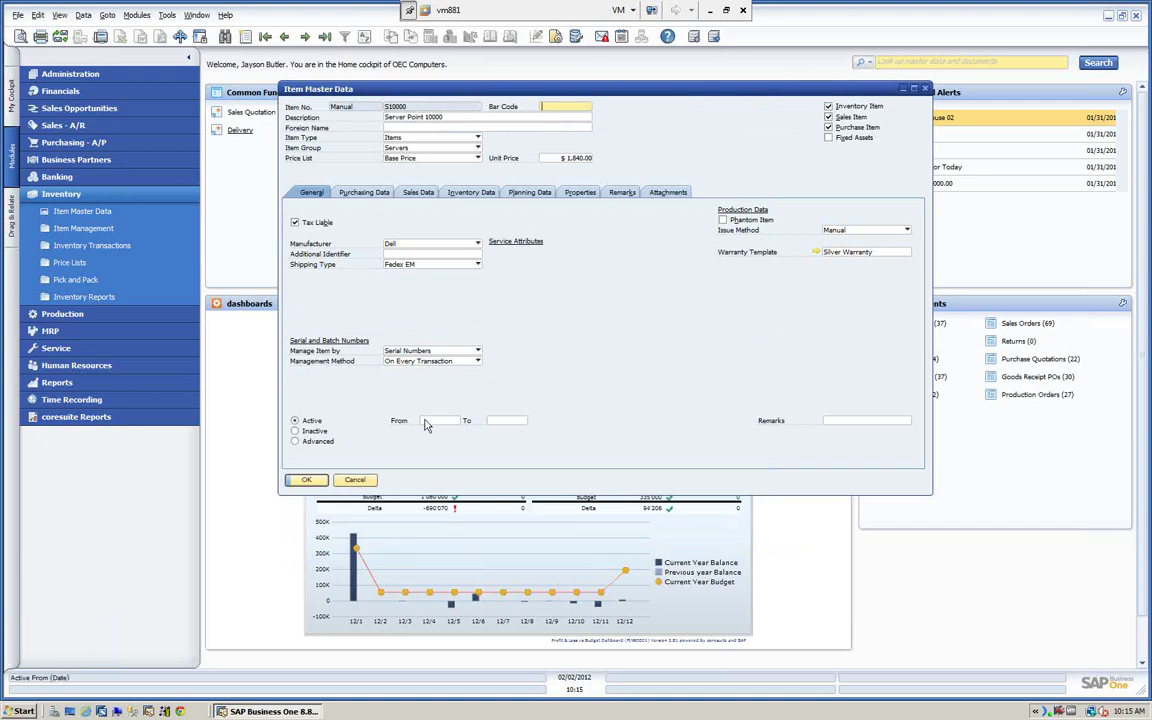
pyautogui.click(357, 483)
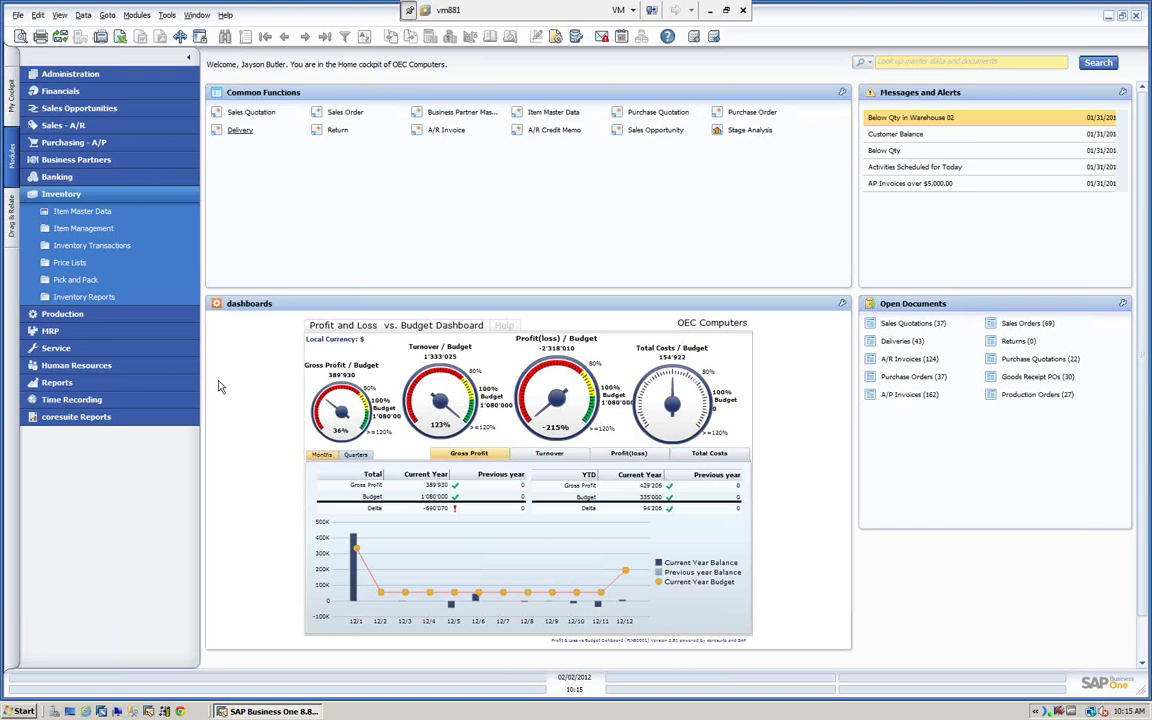
pyautogui.click(76, 143)
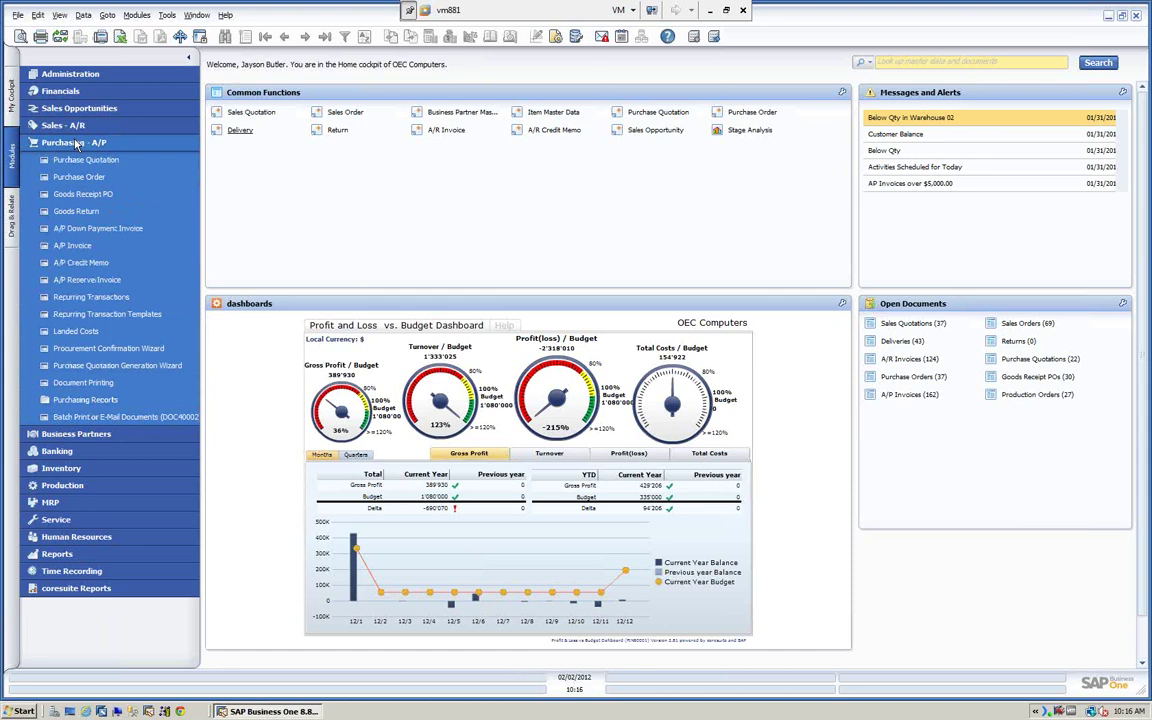
pyautogui.click(88, 195)
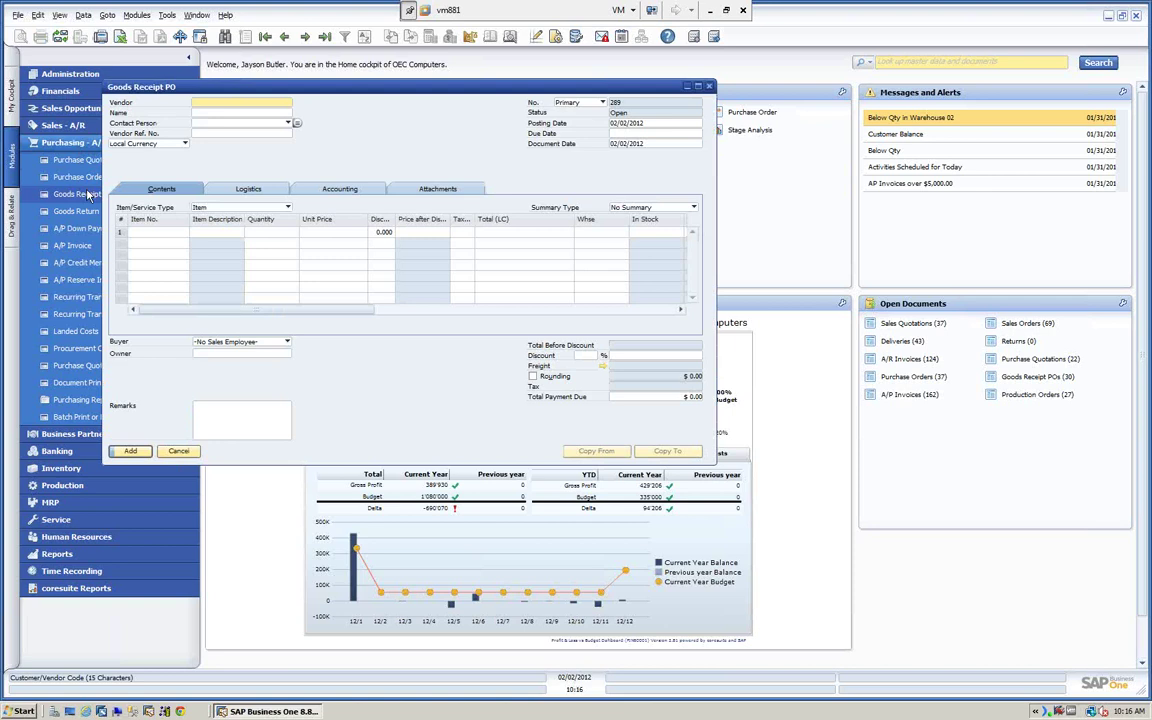
# Fill in the goods receipt for vendor Far East Imports with a quantity of 20 of item B10000.
pyautogui.press('Tab')
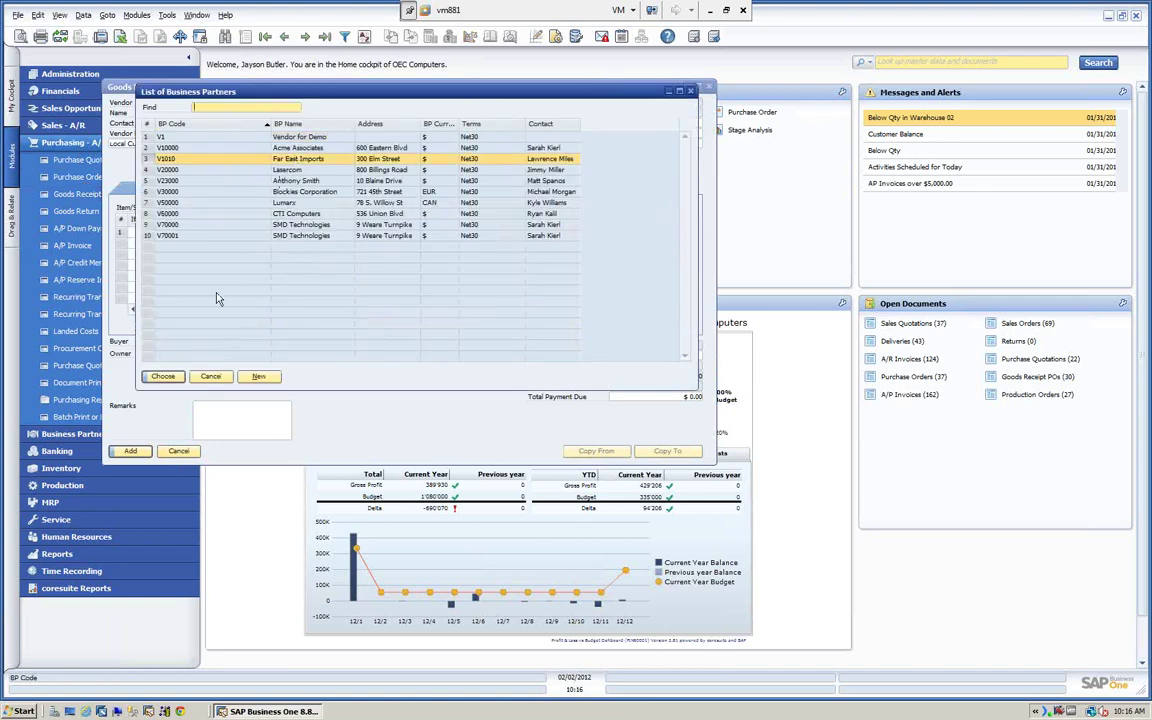
pyautogui.click(161, 377)
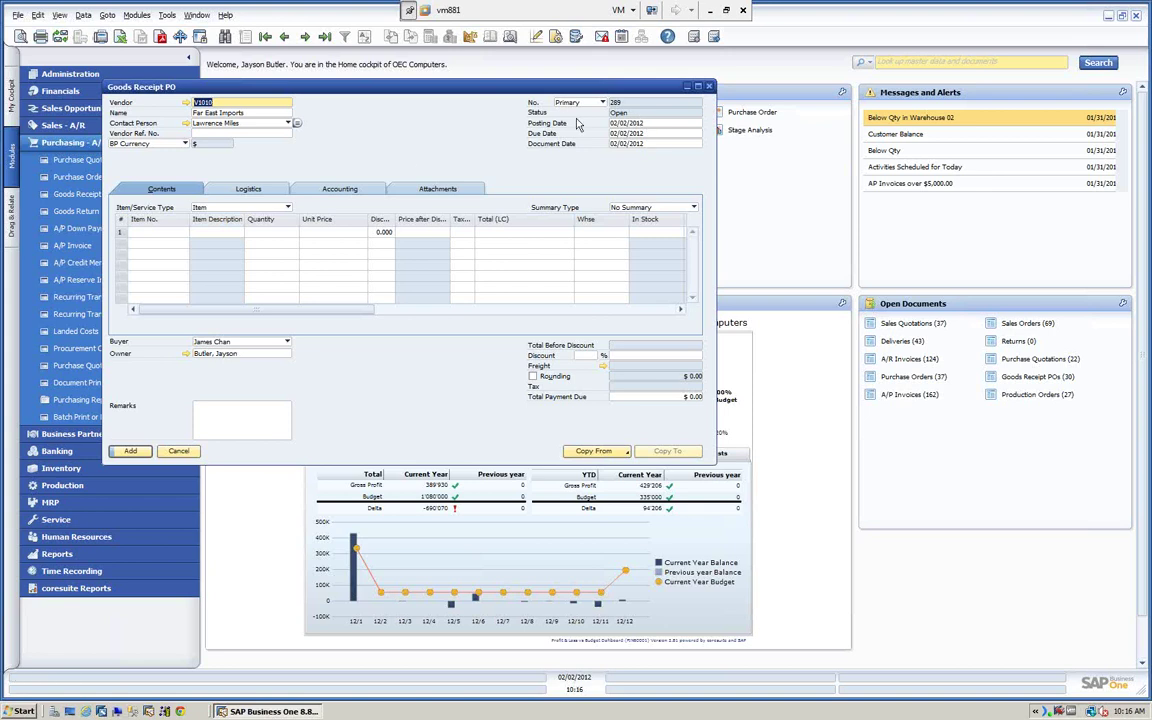
pyautogui.click(203, 242)
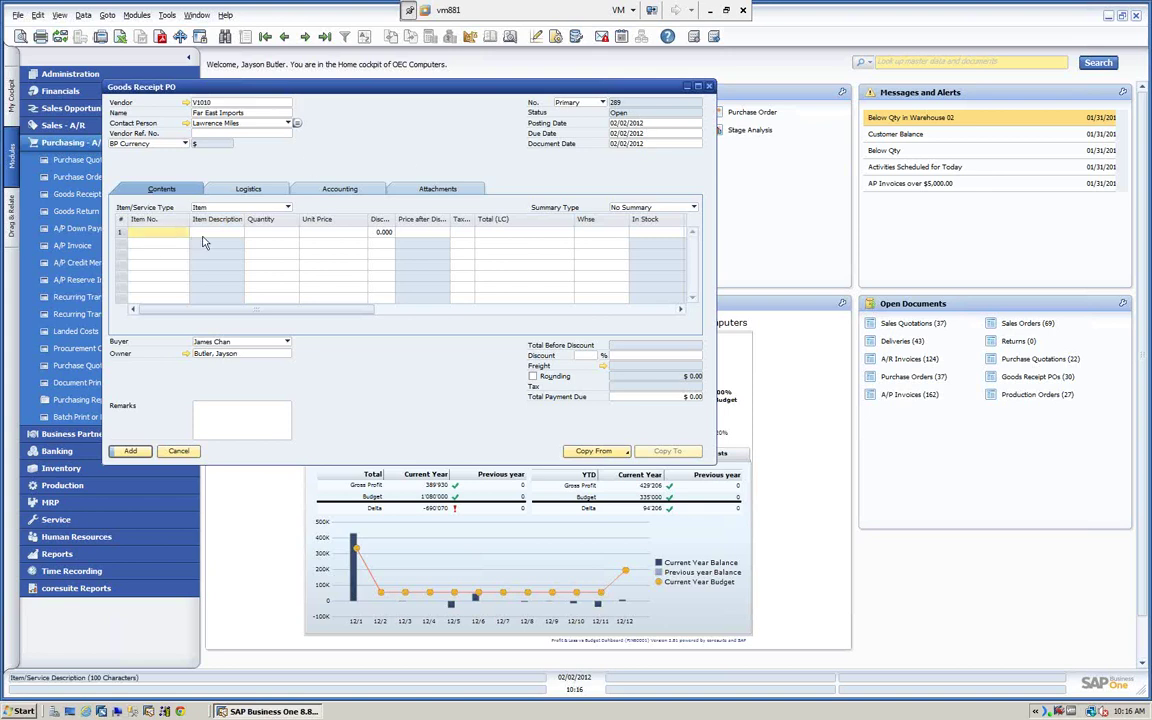
pyautogui.write('b')
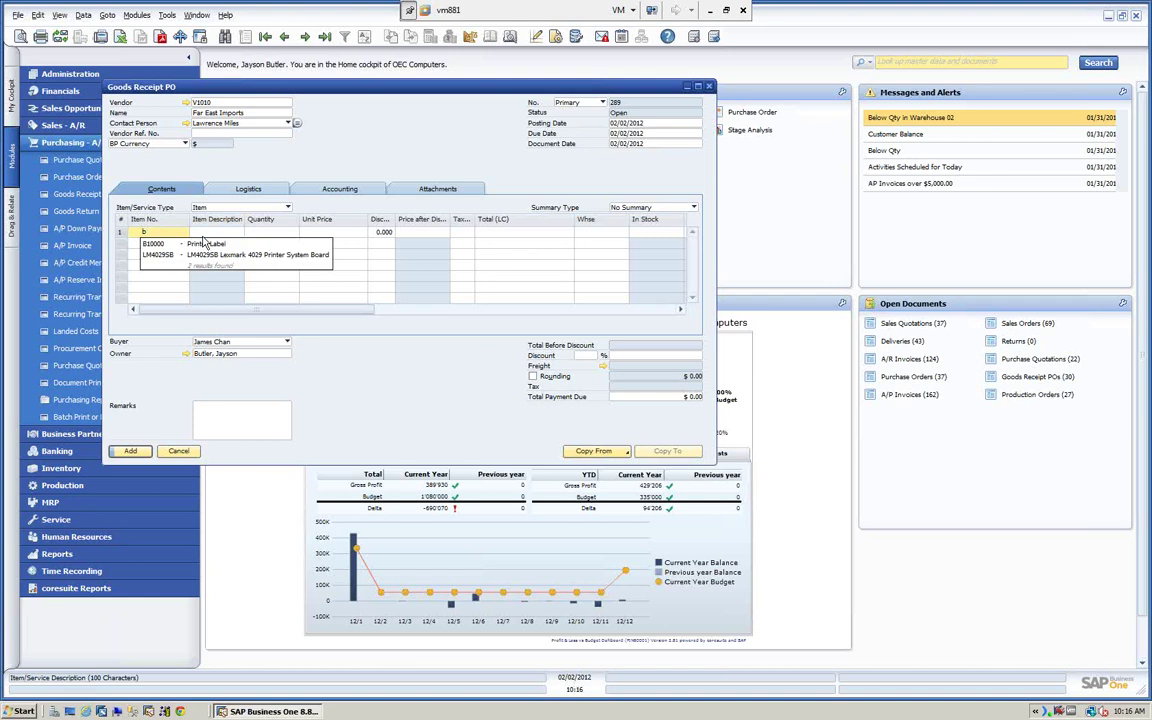
pyautogui.press('Tab')
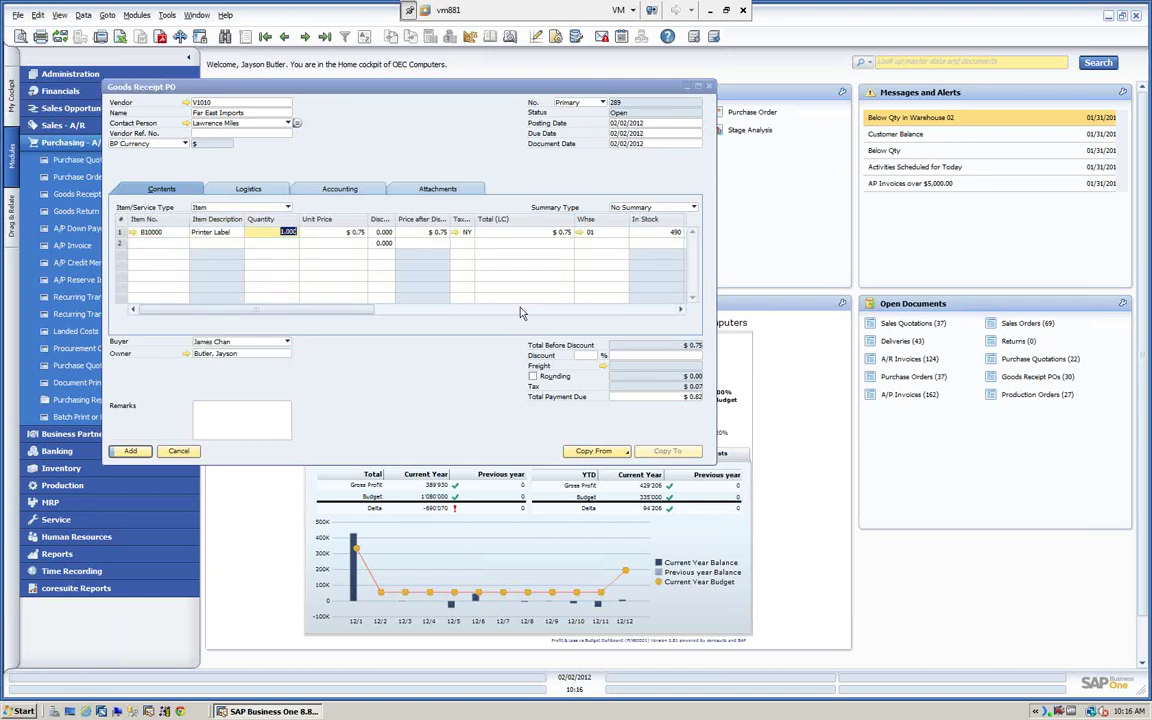
pyautogui.write('20')
pyautogui.press('Tab')
pyautogui.press('Tab')
pyautogui.press('Tab')
pyautogui.press('Tab')
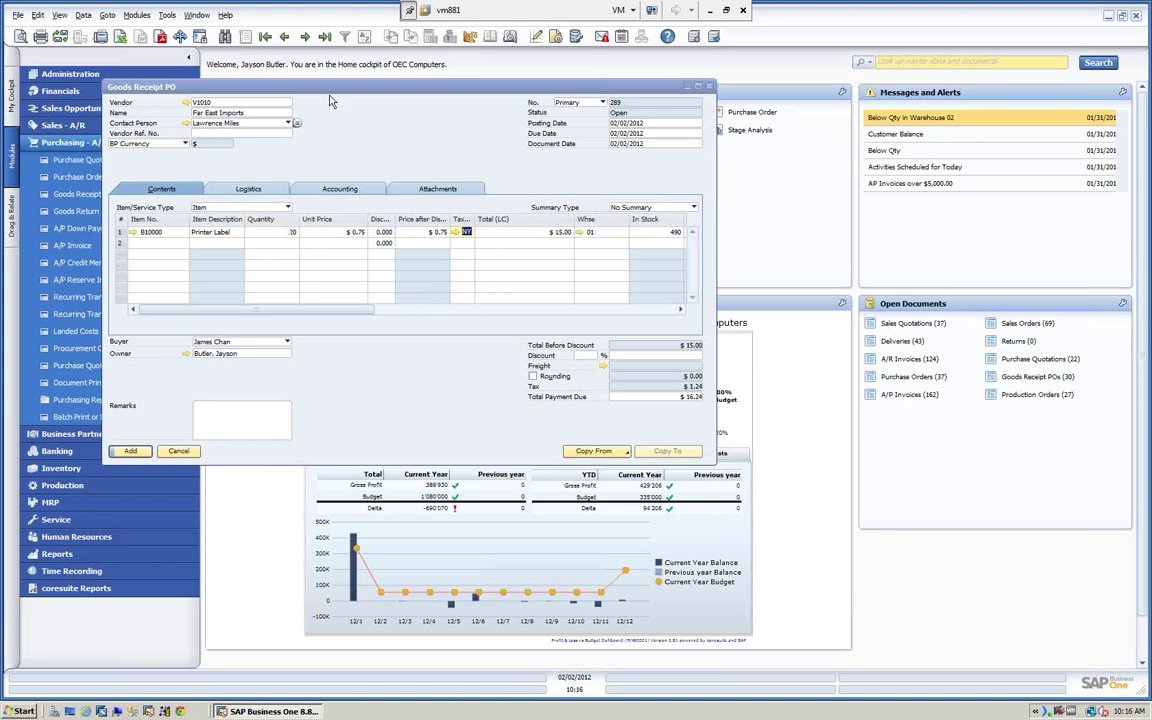
# Submit the goods receipt and open automatic batch creation for the Printer Label row.
pyautogui.moveTo(305, 86); pyautogui.dragTo(474, 90)
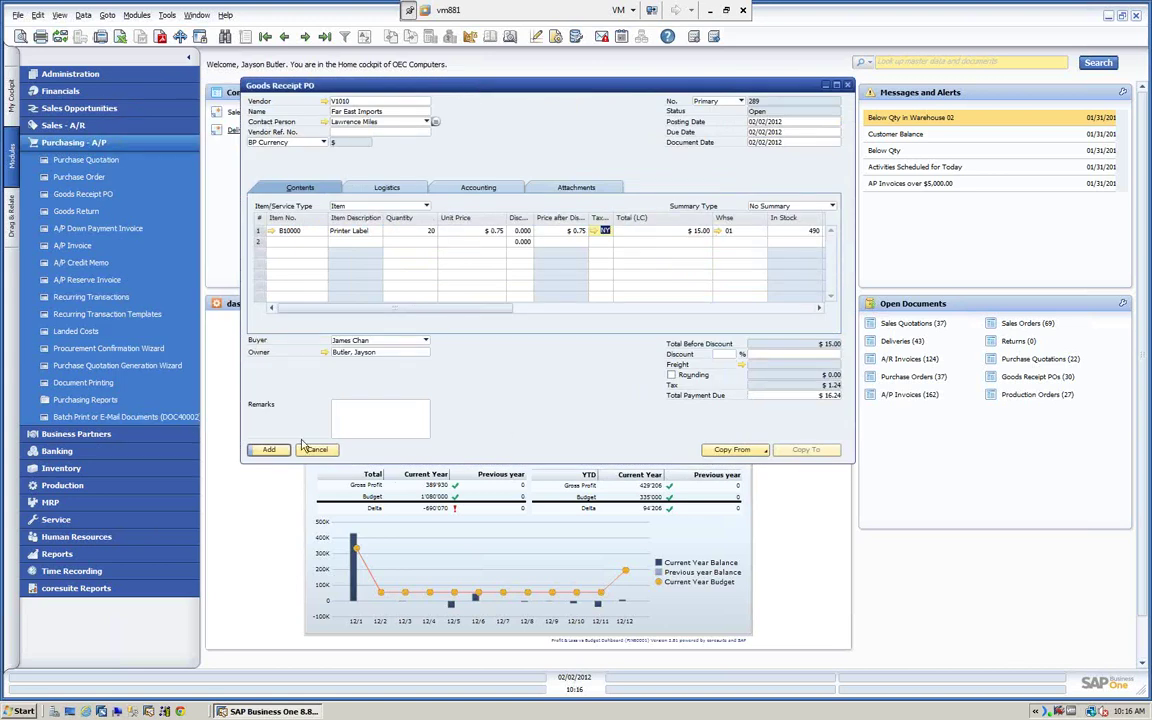
pyautogui.click(268, 451)
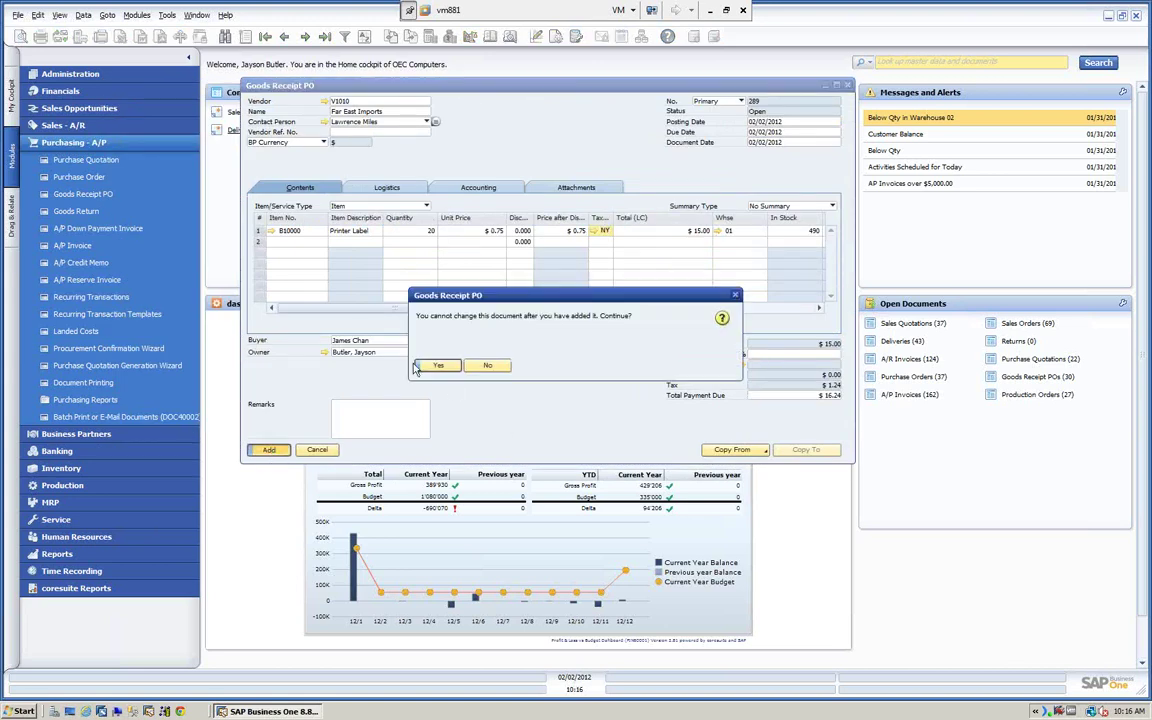
pyautogui.click(440, 366)
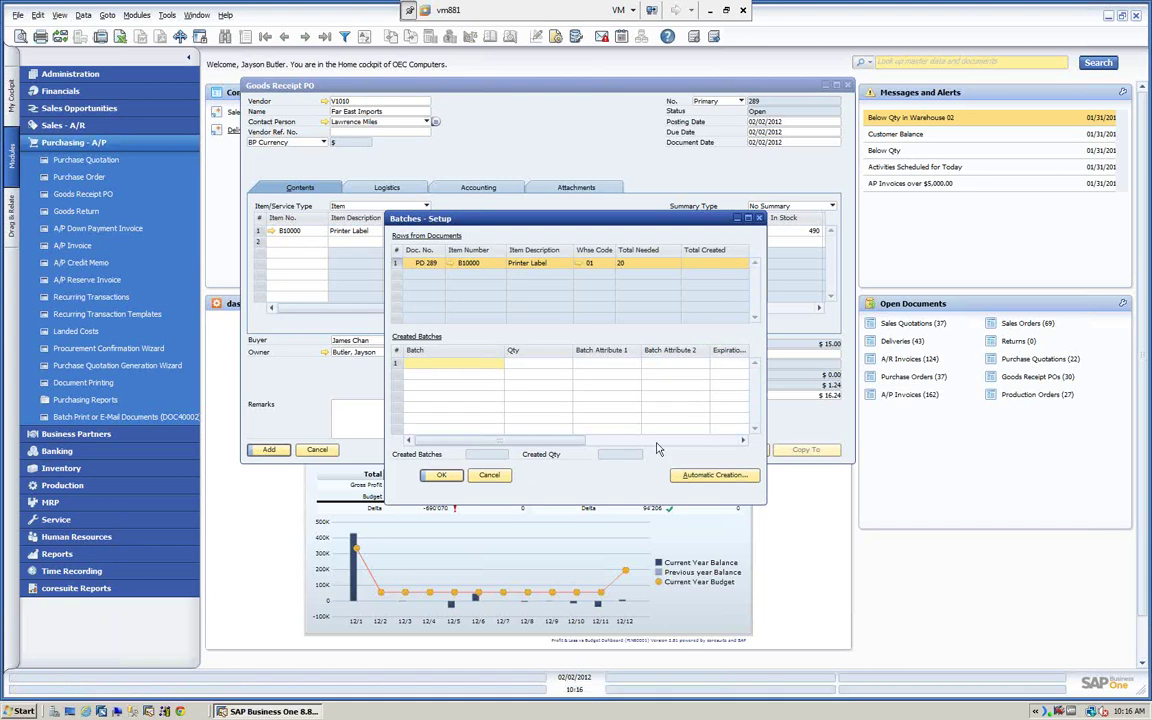
pyautogui.click(716, 476)
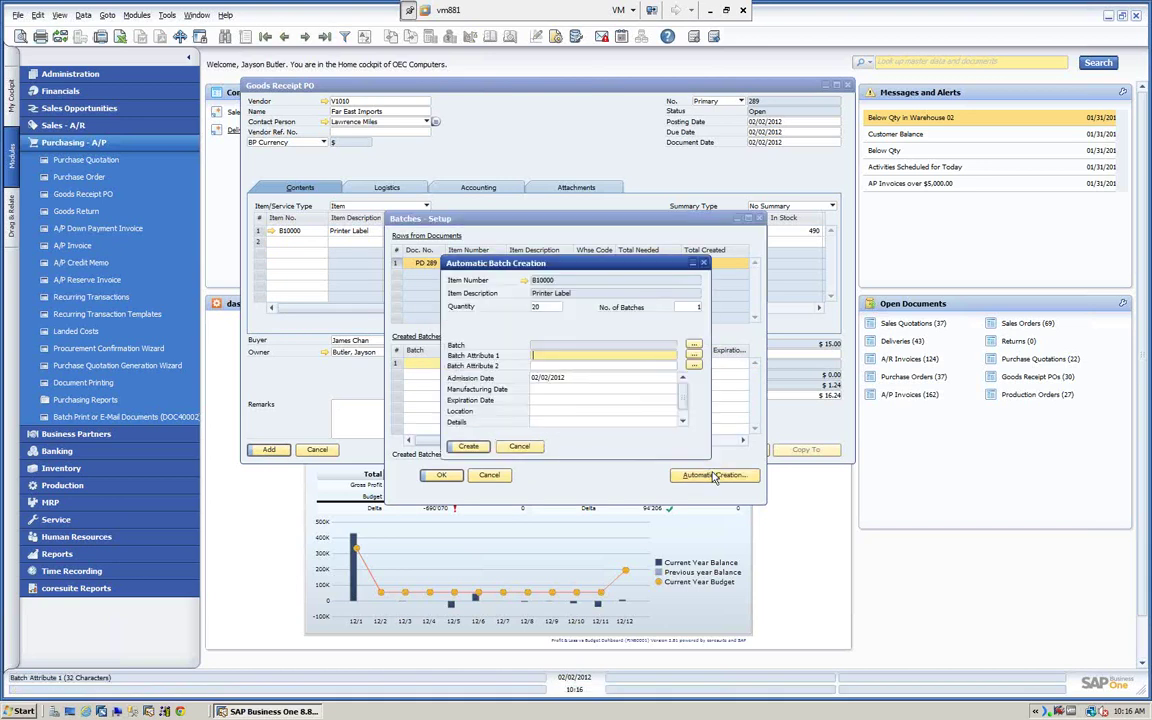
# Build Batch Attribute 1 from the string BA and the increasing number 1000, and create the batch.
pyautogui.click(693, 356)
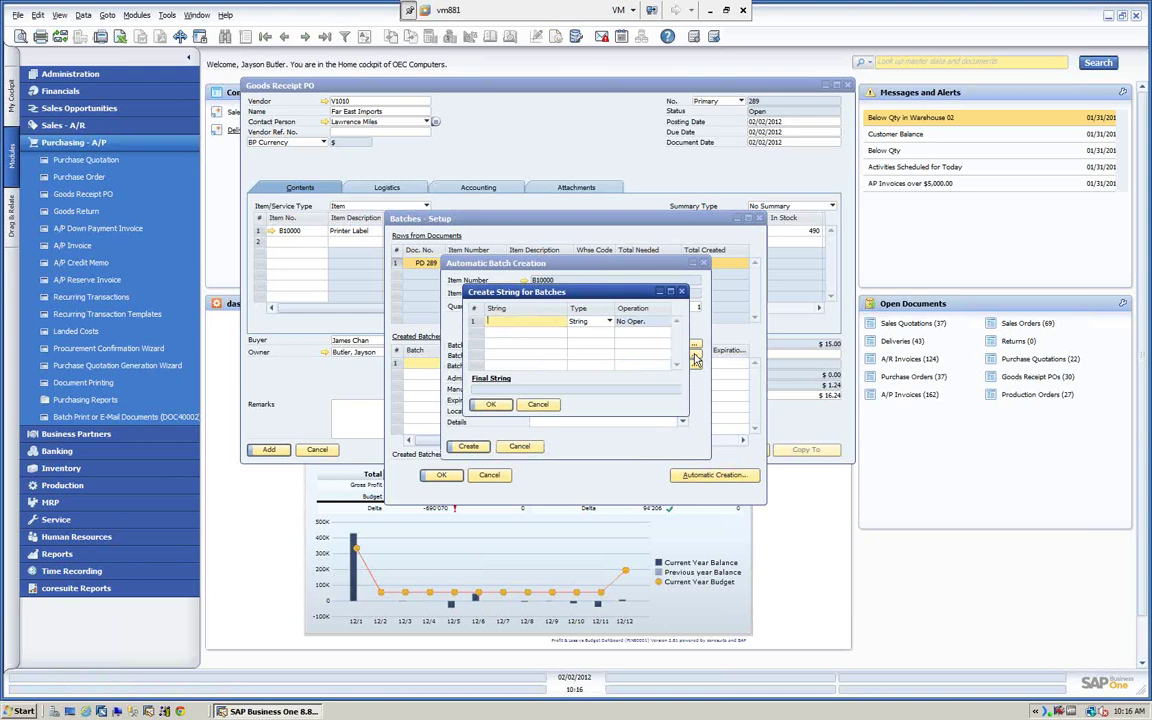
pyautogui.write('BA')
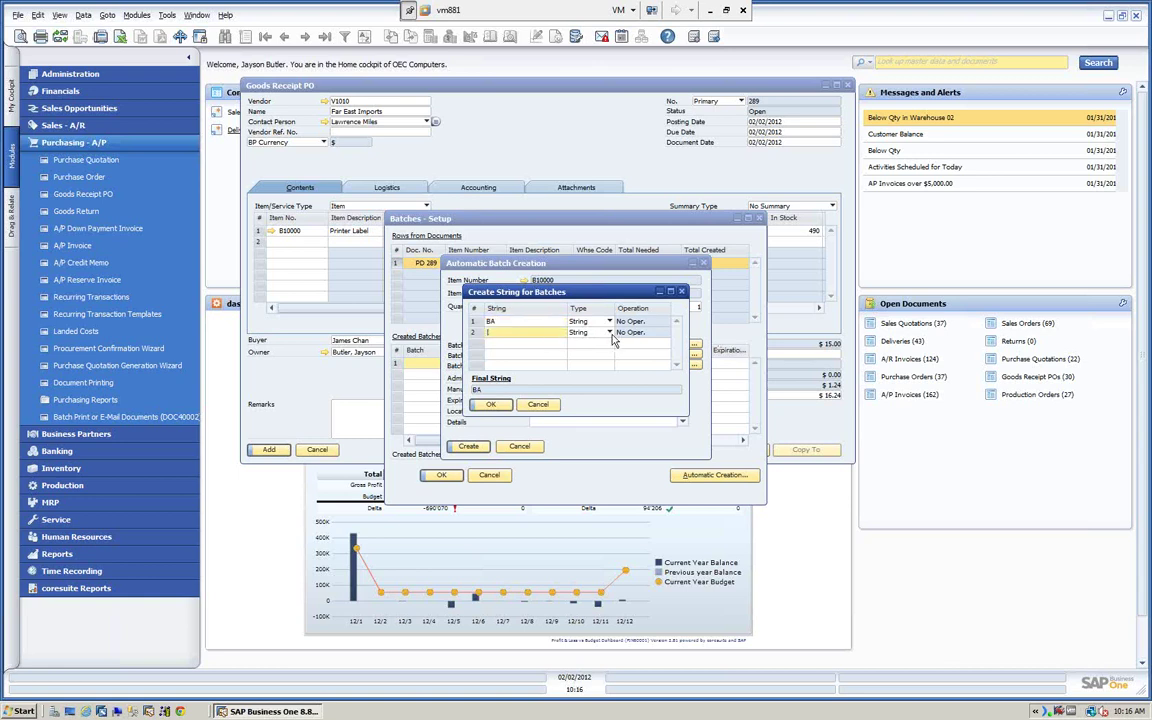
pyautogui.click(583, 332)
pyautogui.click(583, 356)
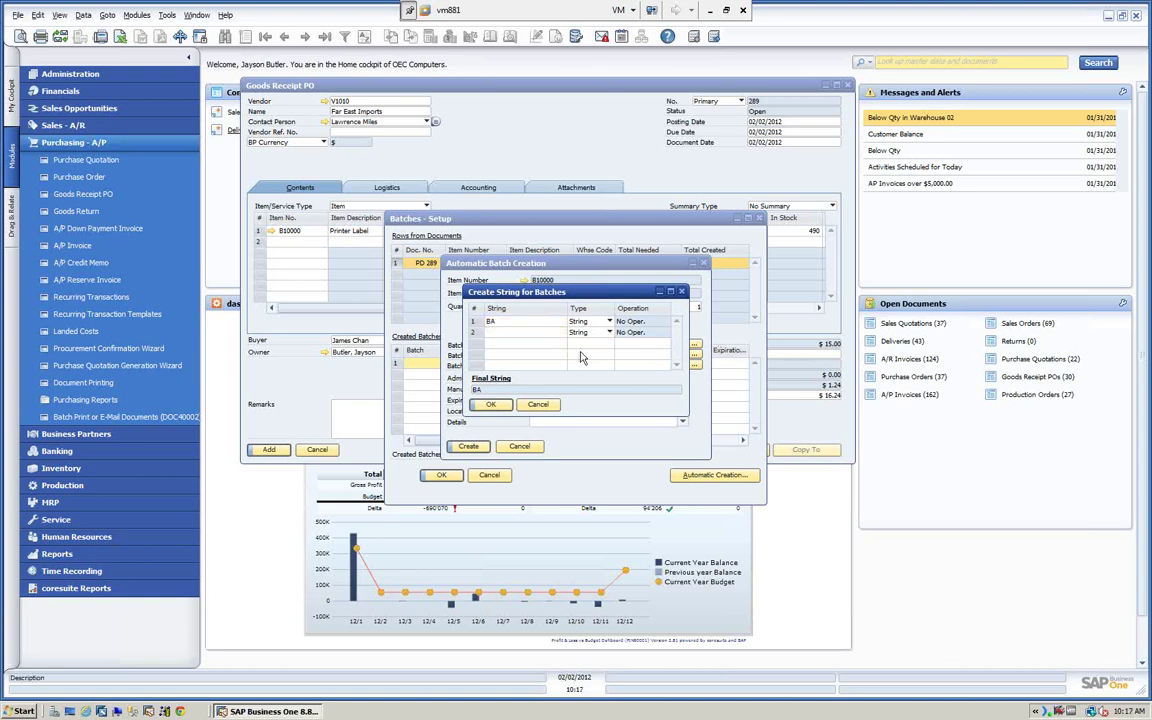
pyautogui.click(665, 334)
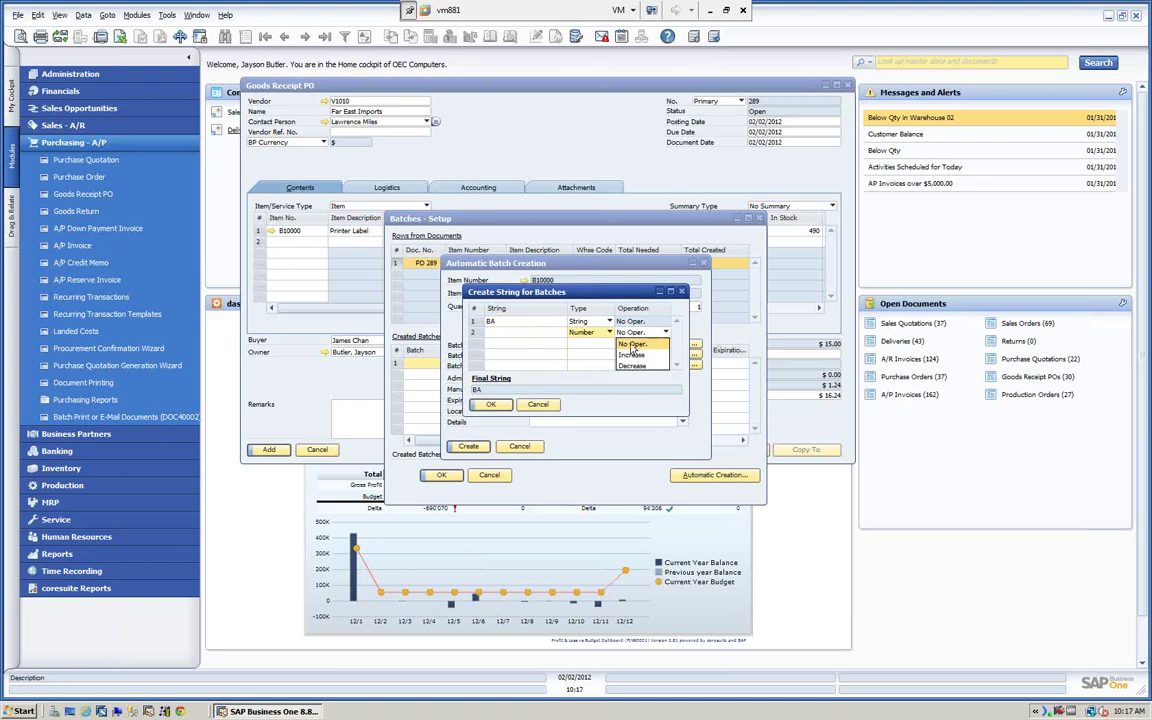
pyautogui.click(640, 354)
pyautogui.click(504, 338)
pyautogui.write('1000')
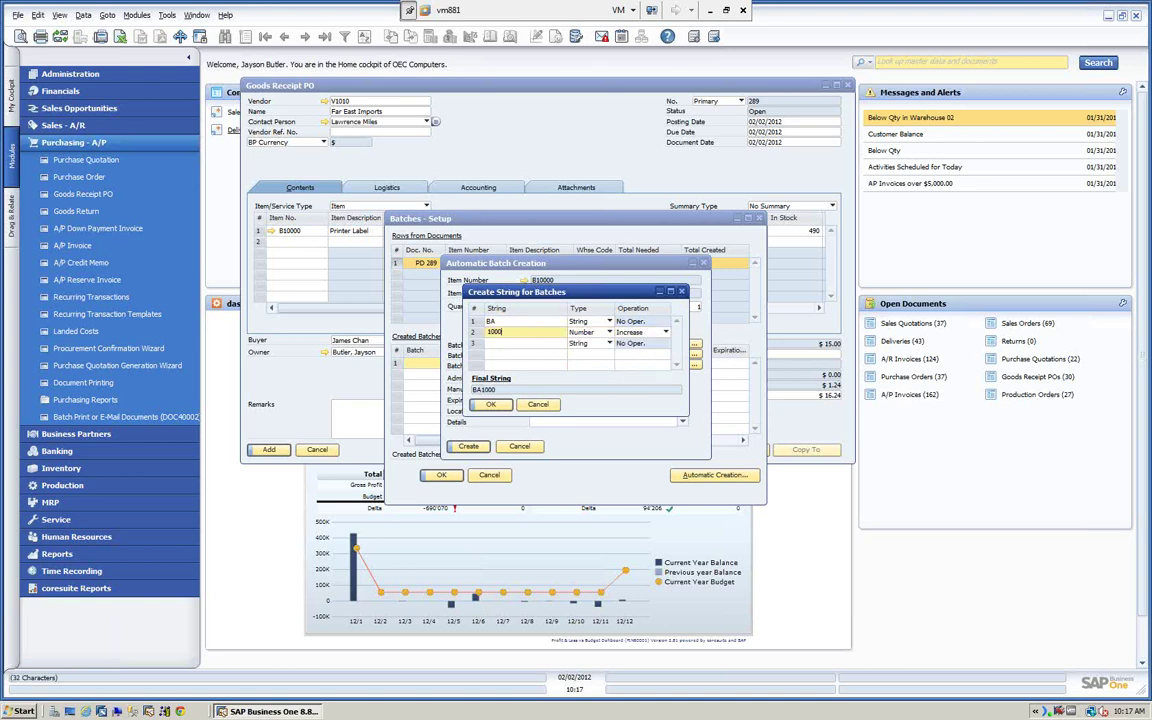
pyautogui.click(490, 404)
pyautogui.click(469, 446)
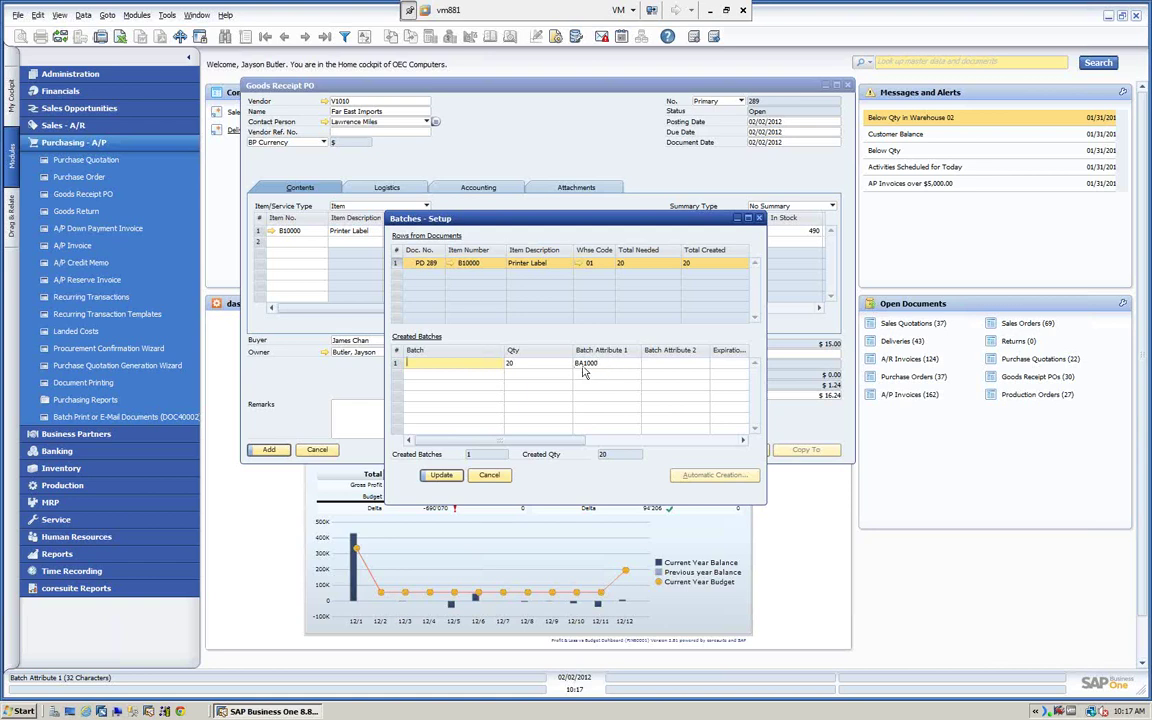
# Copy the attribute BA1000 into the batch number, save the batch setup and post the goods receipt.
pyautogui.click(450, 363)
pyautogui.click(605, 363)
pyautogui.hotkey('ctrl', 'c')
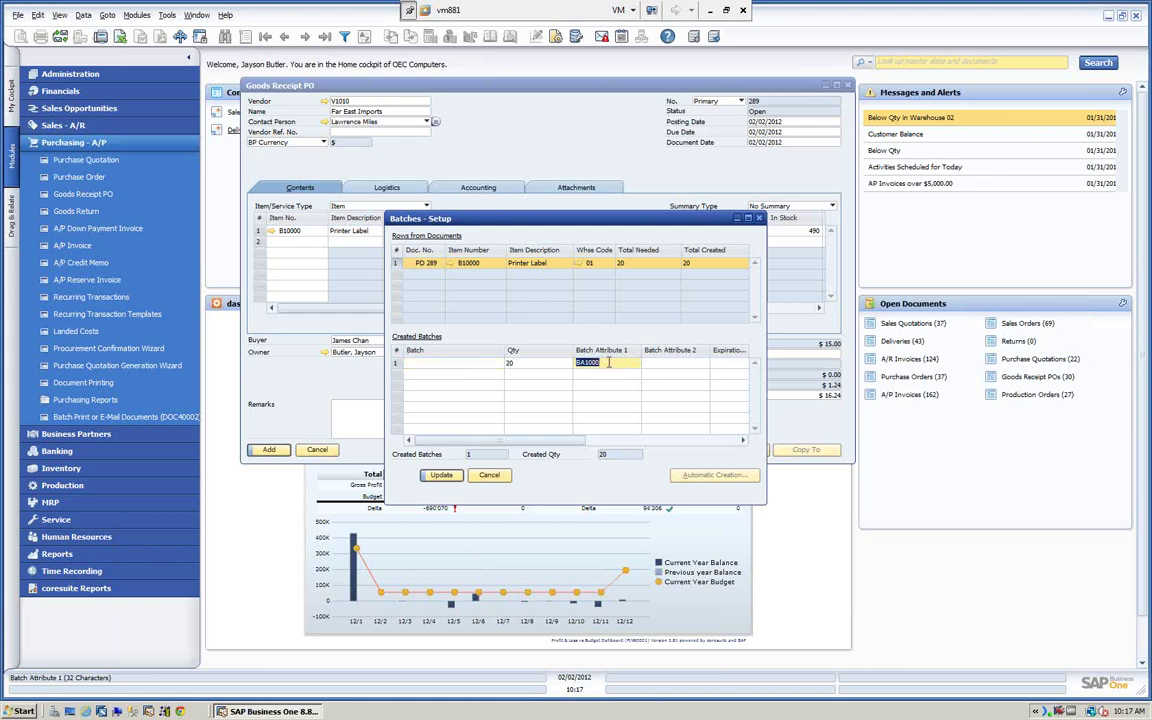
pyautogui.click(418, 363)
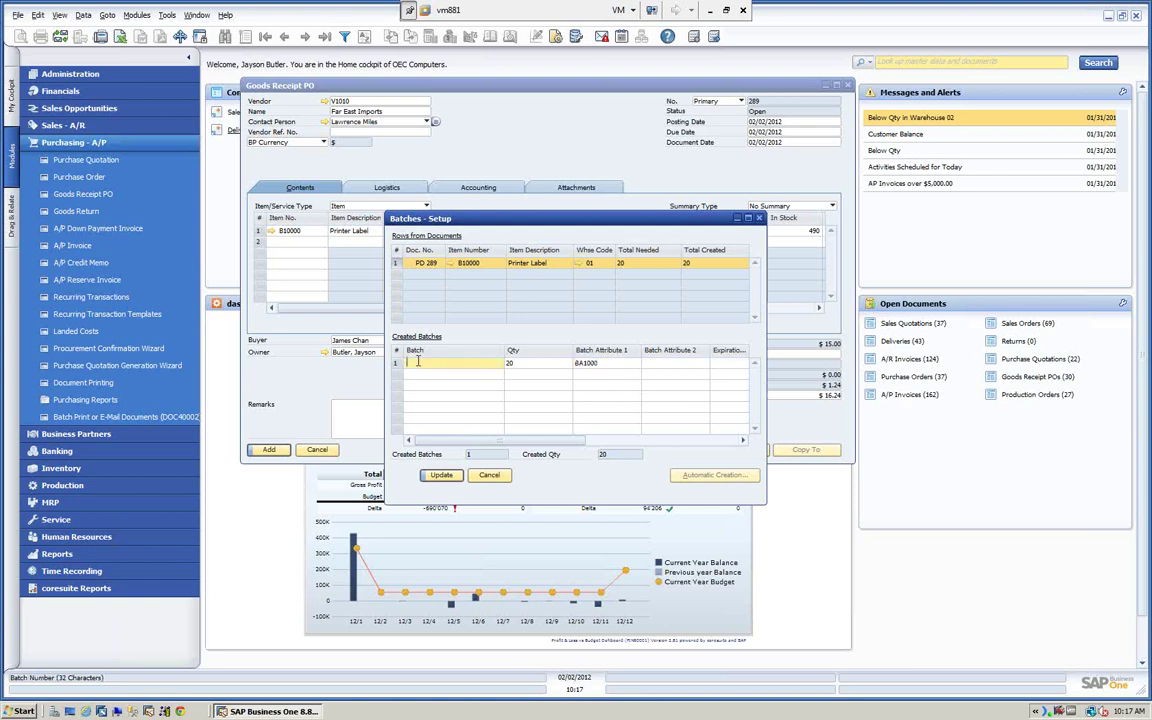
pyautogui.hotkey('ctrl', 'v')
pyautogui.press('Tab')
pyautogui.click(443, 476)
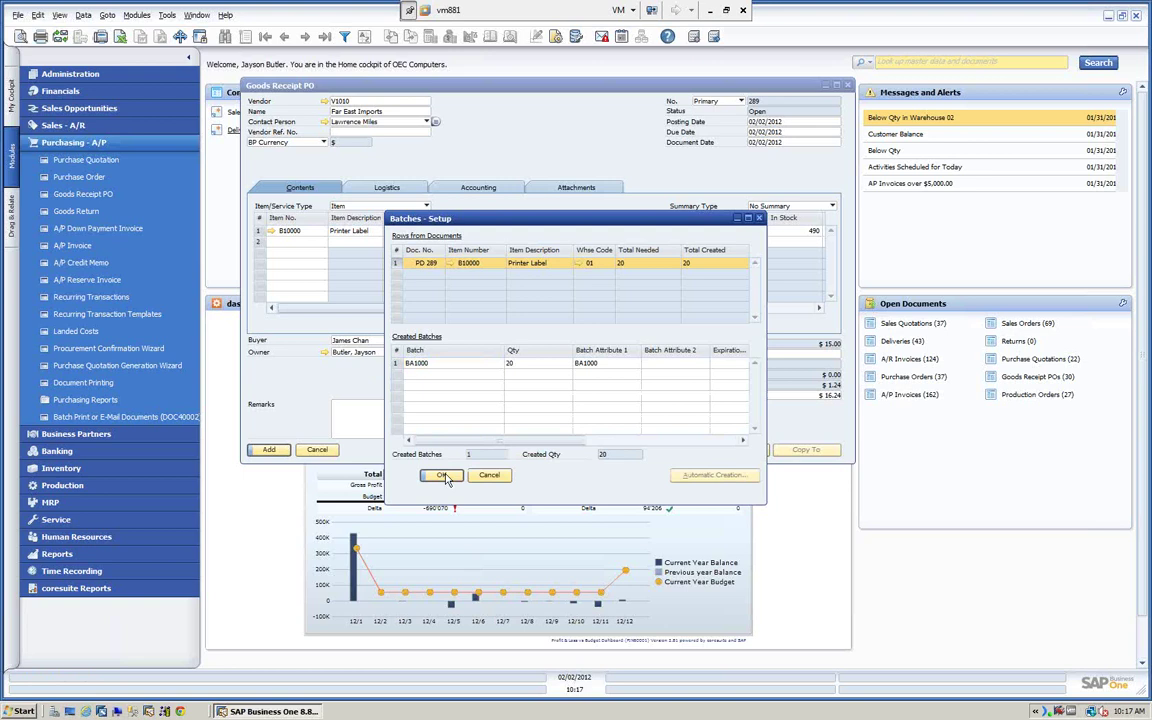
pyautogui.click(443, 476)
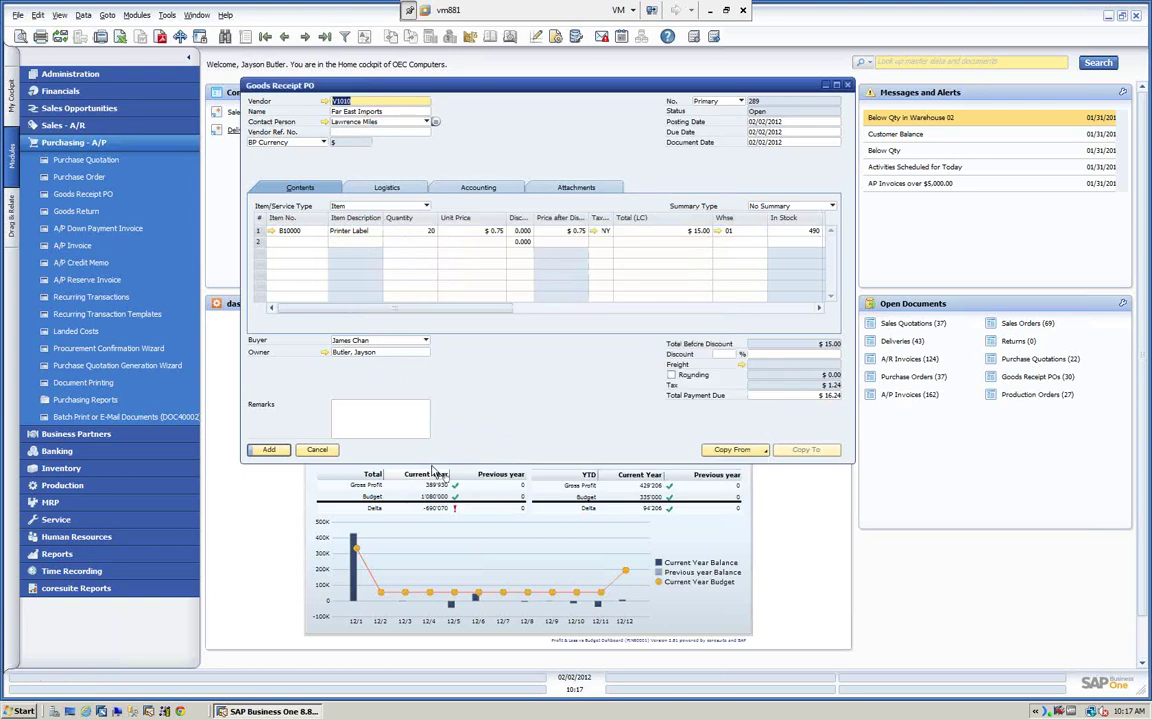
pyautogui.click(268, 449)
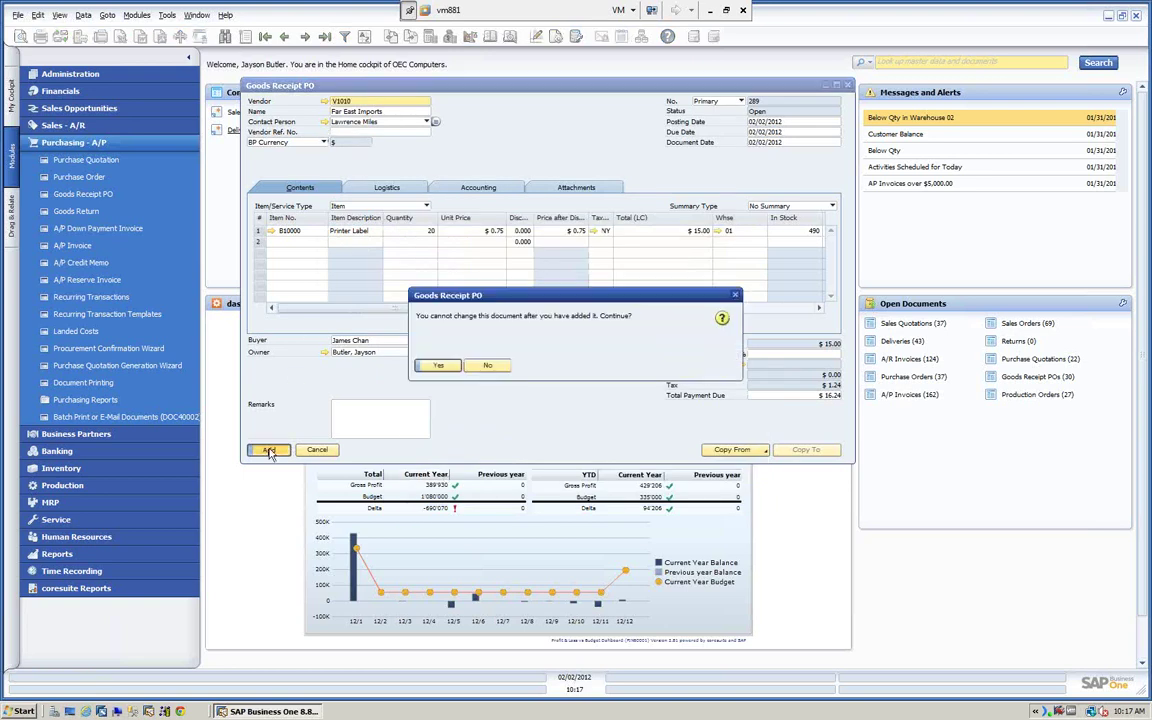
pyautogui.click(444, 365)
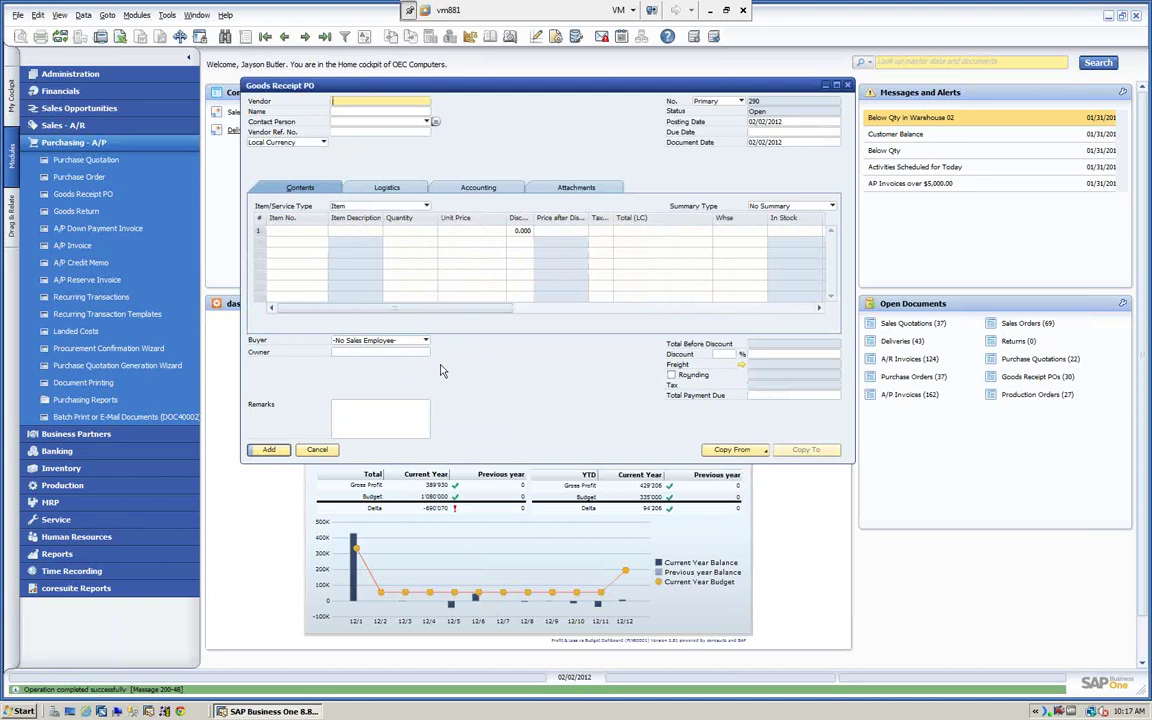
# Reopen the goods receipt just posted and view its Batch Number Transactions Report.
pyautogui.click(288, 34)
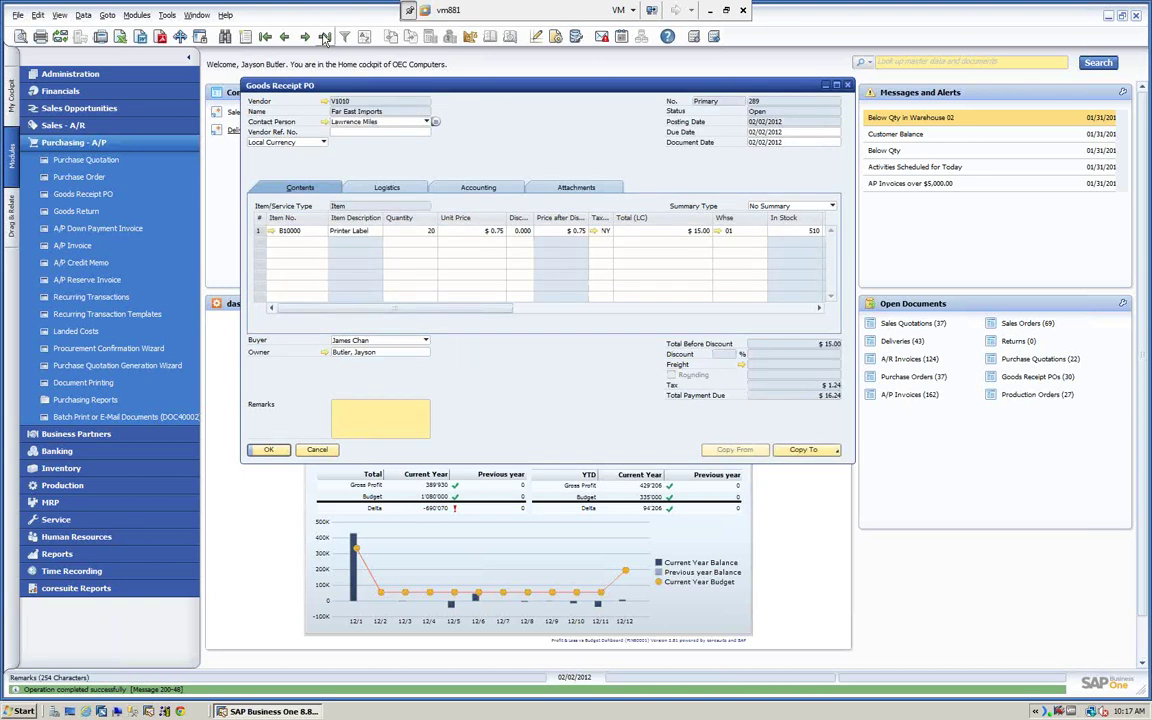
pyautogui.rightClick(590, 121)
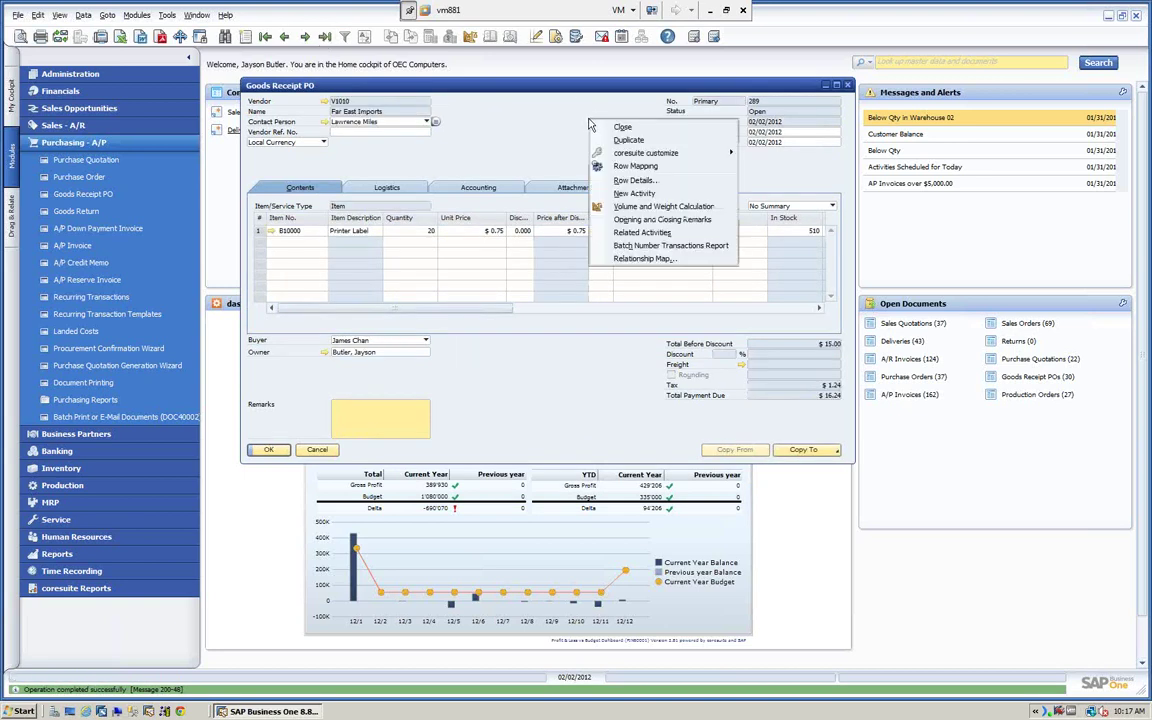
pyautogui.click(639, 248)
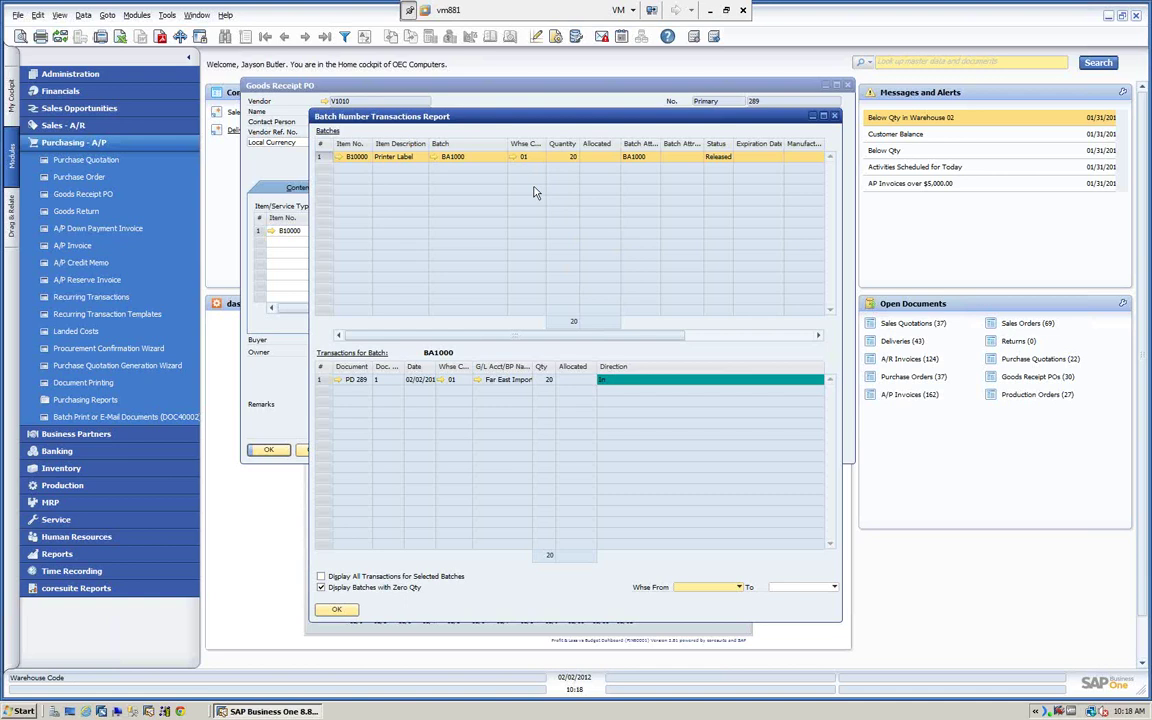
# Close the batch report and the goods receipt, and start a new customer delivery.
pyautogui.click(836, 117)
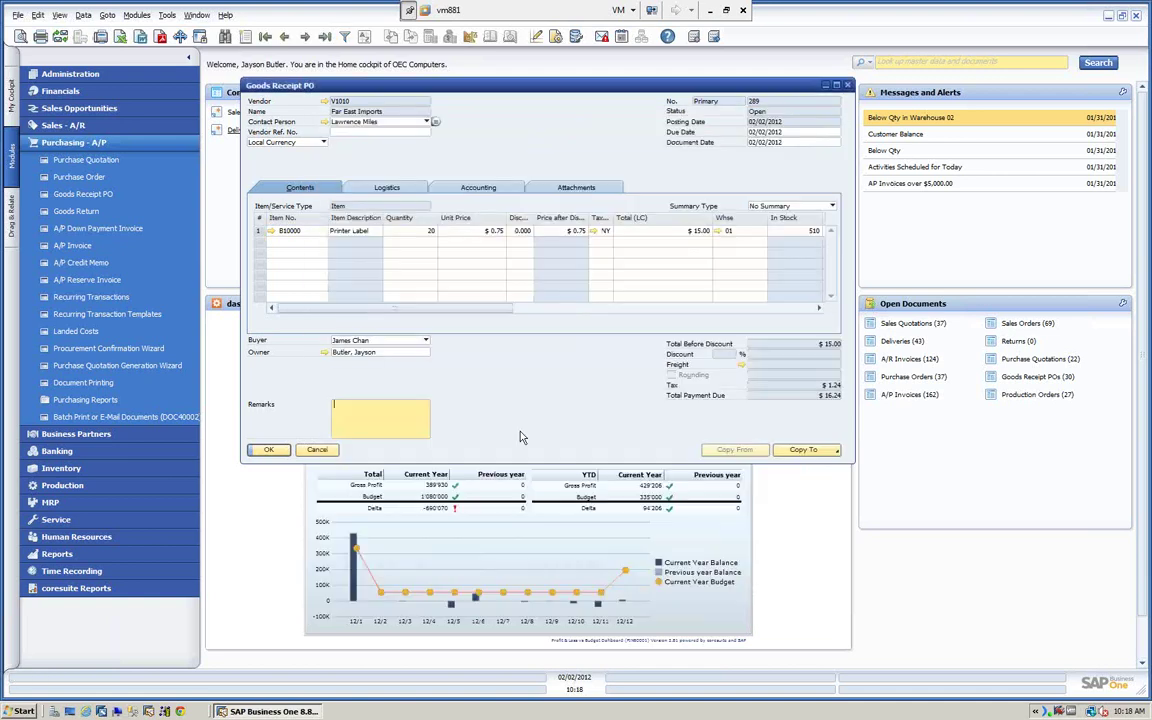
pyautogui.click(270, 450)
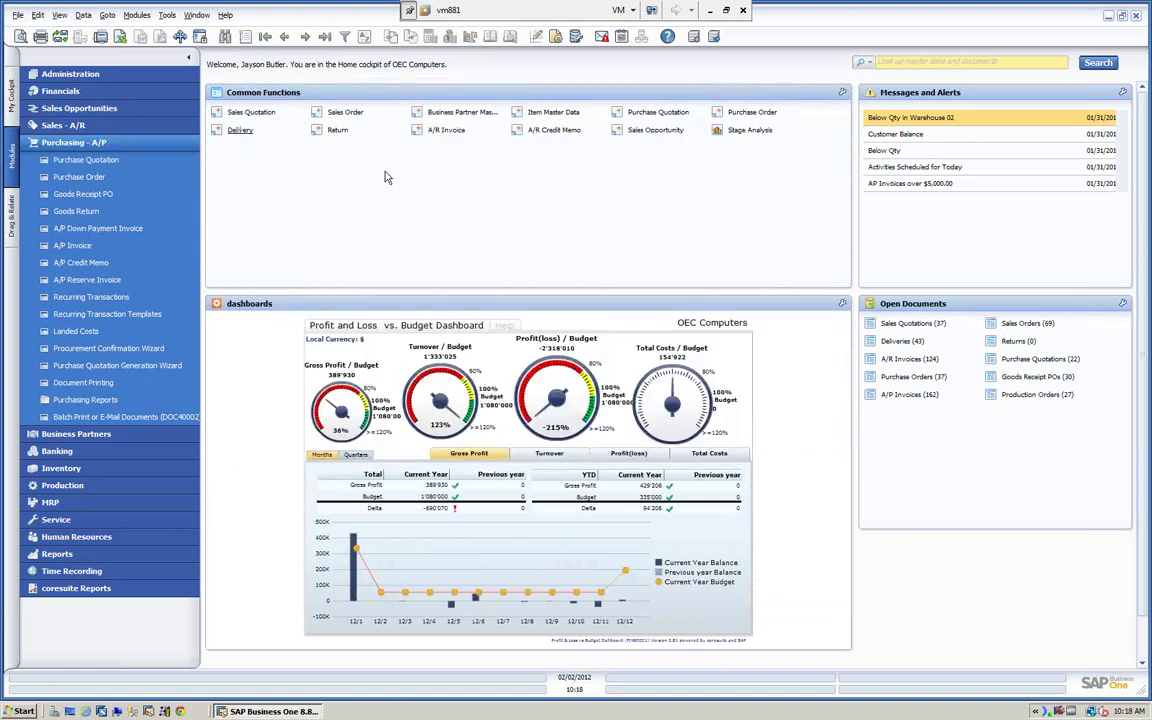
pyautogui.click(88, 126)
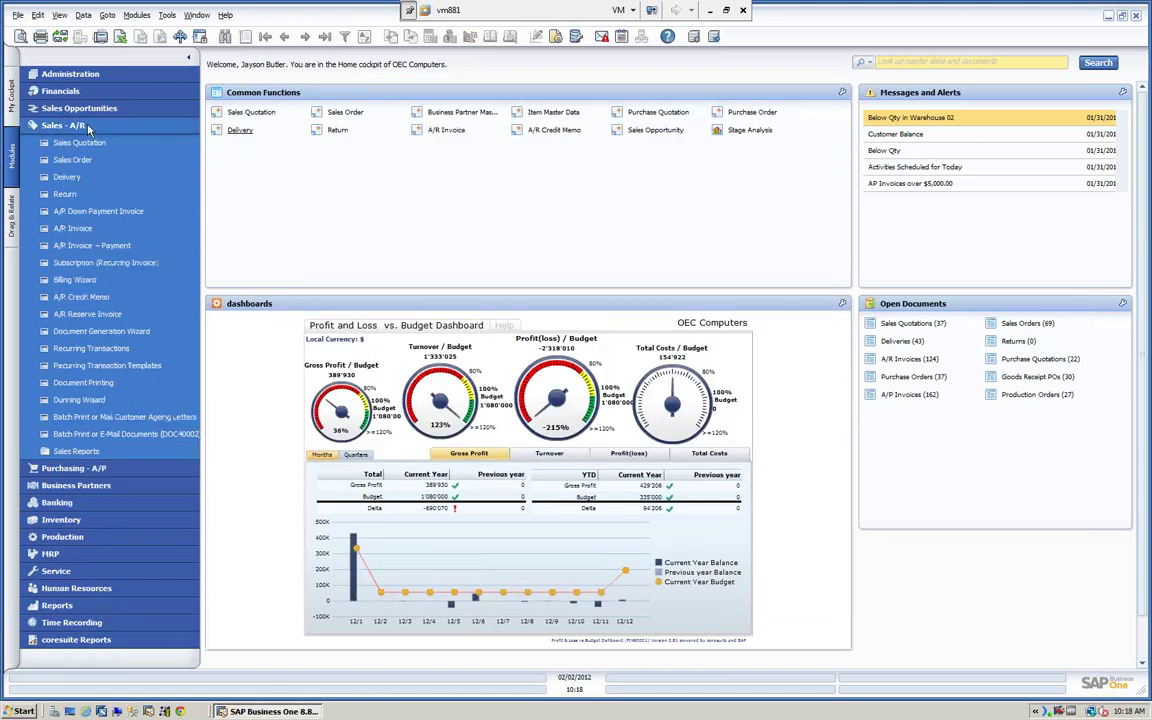
pyautogui.click(66, 177)
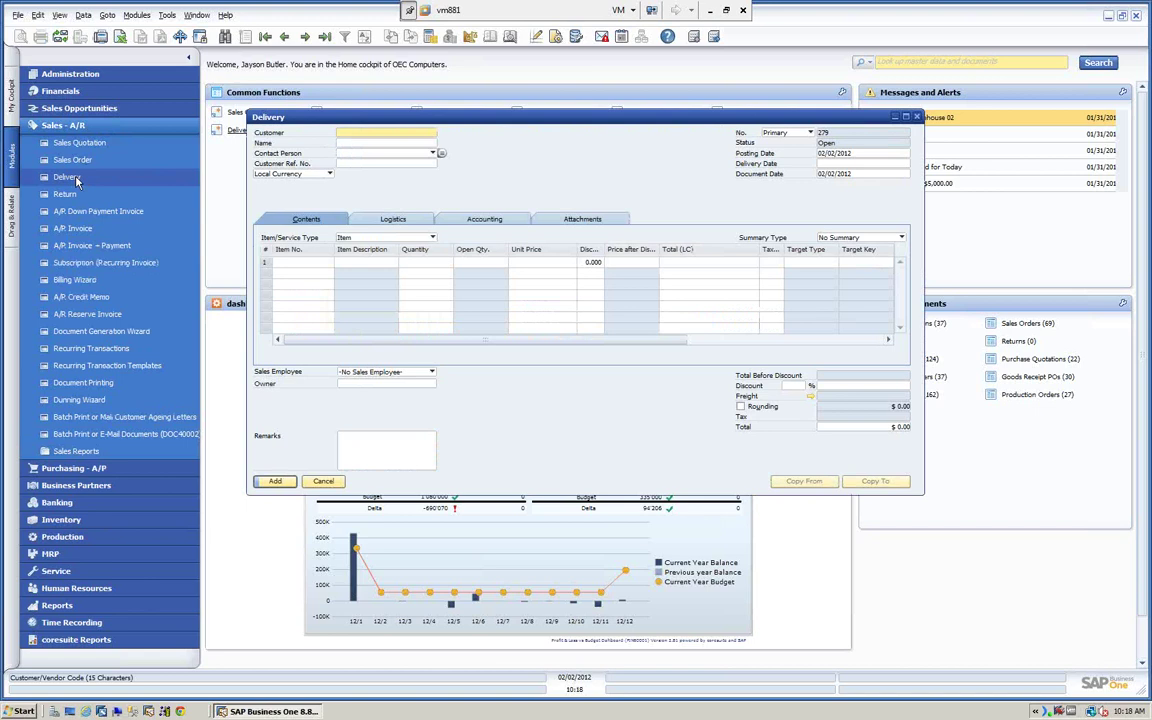
# Fill in the delivery for customer Earthshaker Corporation with a quantity of 5 of item B10000.
pyautogui.click(341, 142)
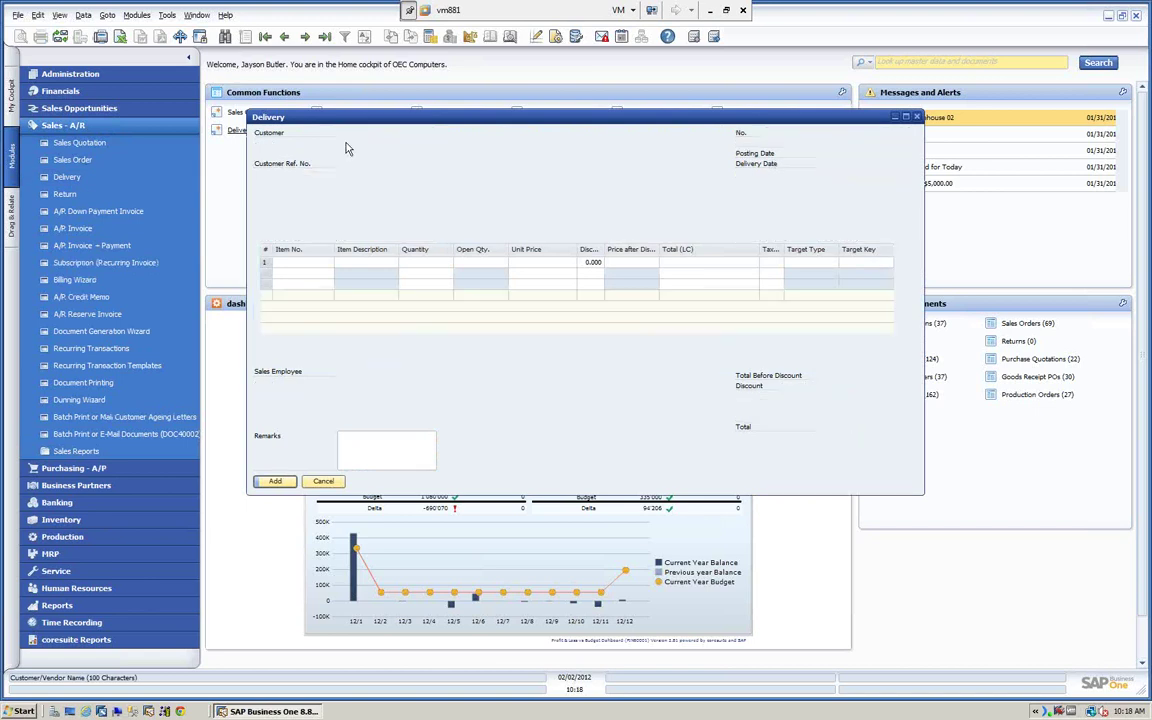
pyautogui.click(300, 262)
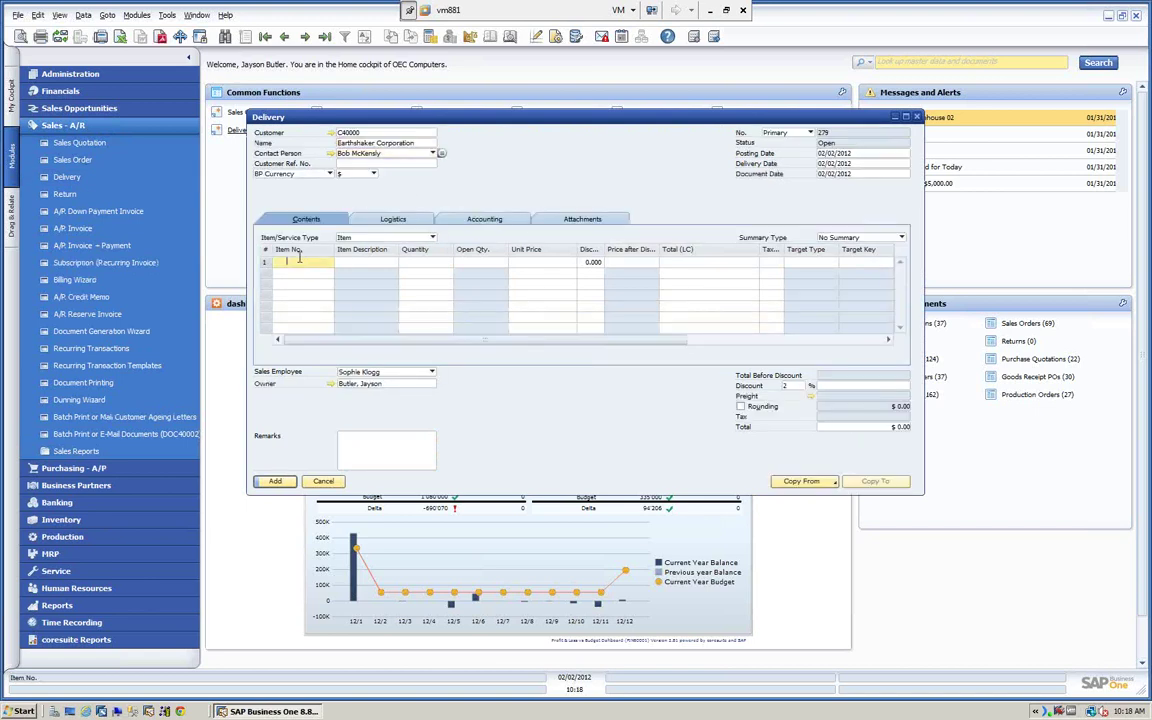
pyautogui.write('B10000')
pyautogui.press('Tab')
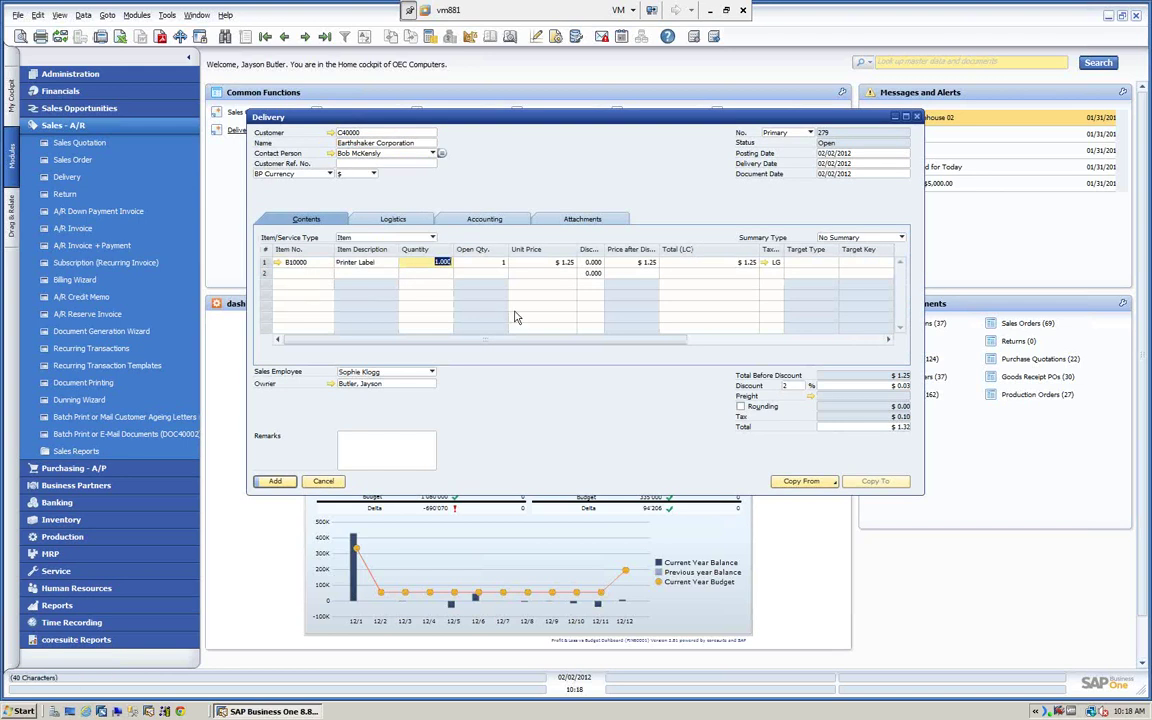
pyautogui.write('5')
pyautogui.press('Tab')
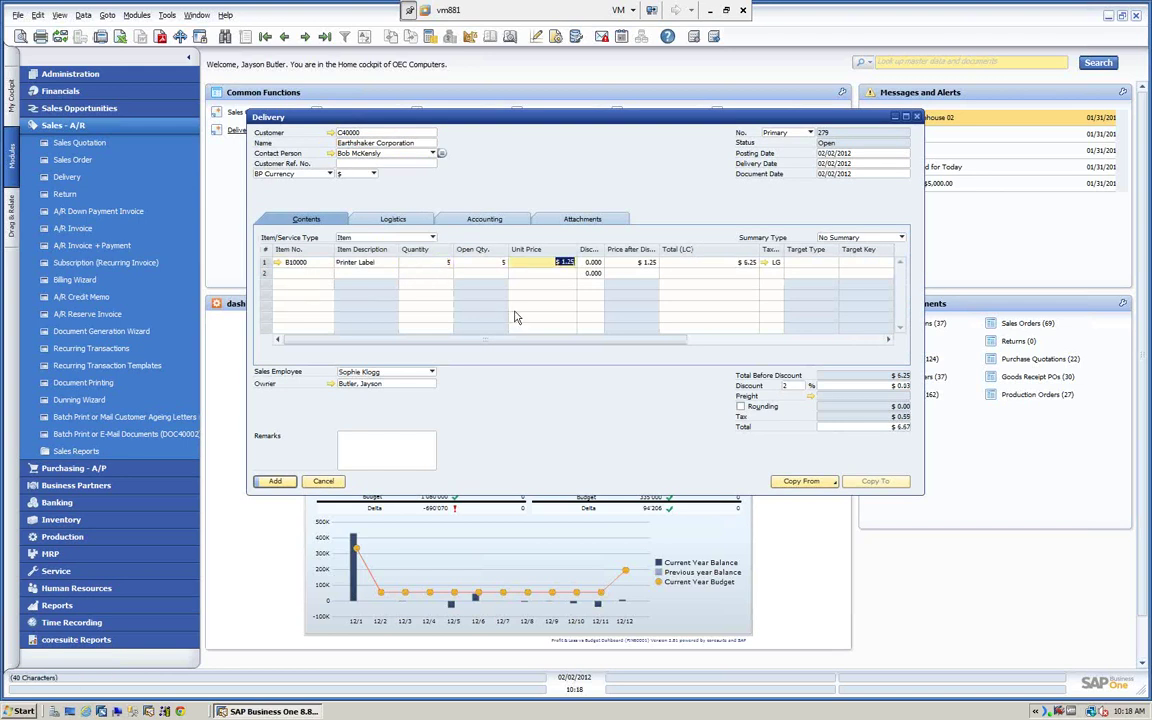
# Submit the delivery and accept the prompts to reach the batch number selection for the item.
pyautogui.click(270, 482)
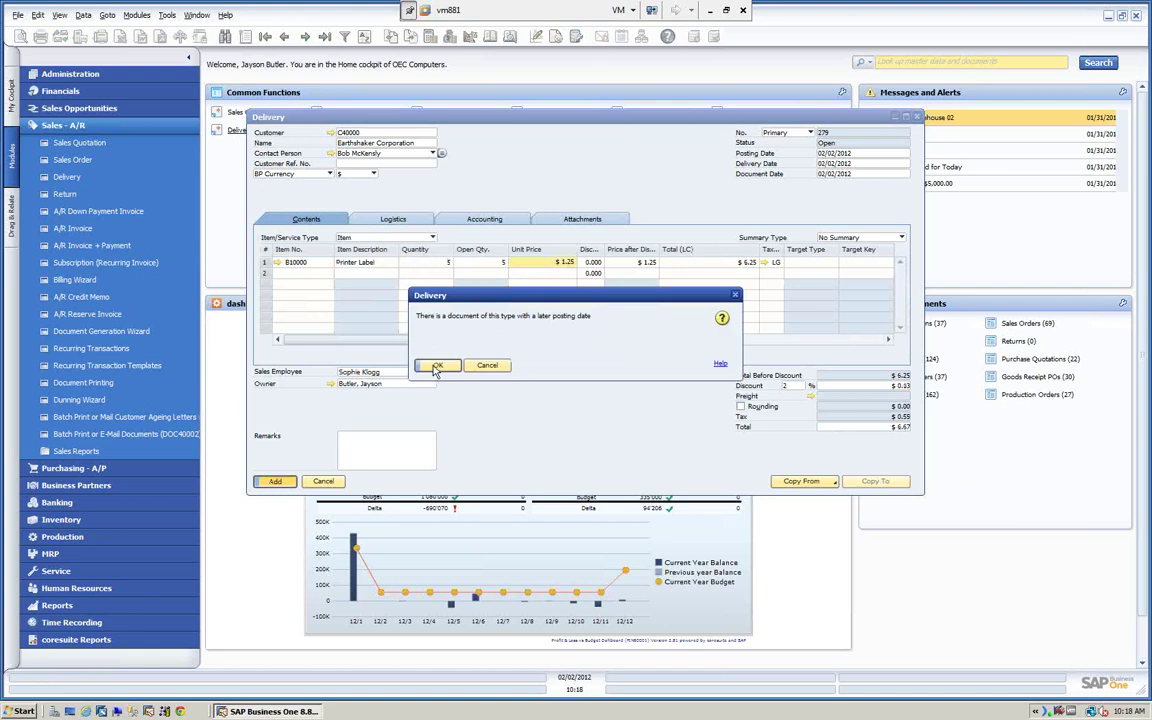
pyautogui.click(437, 366)
pyautogui.click(436, 366)
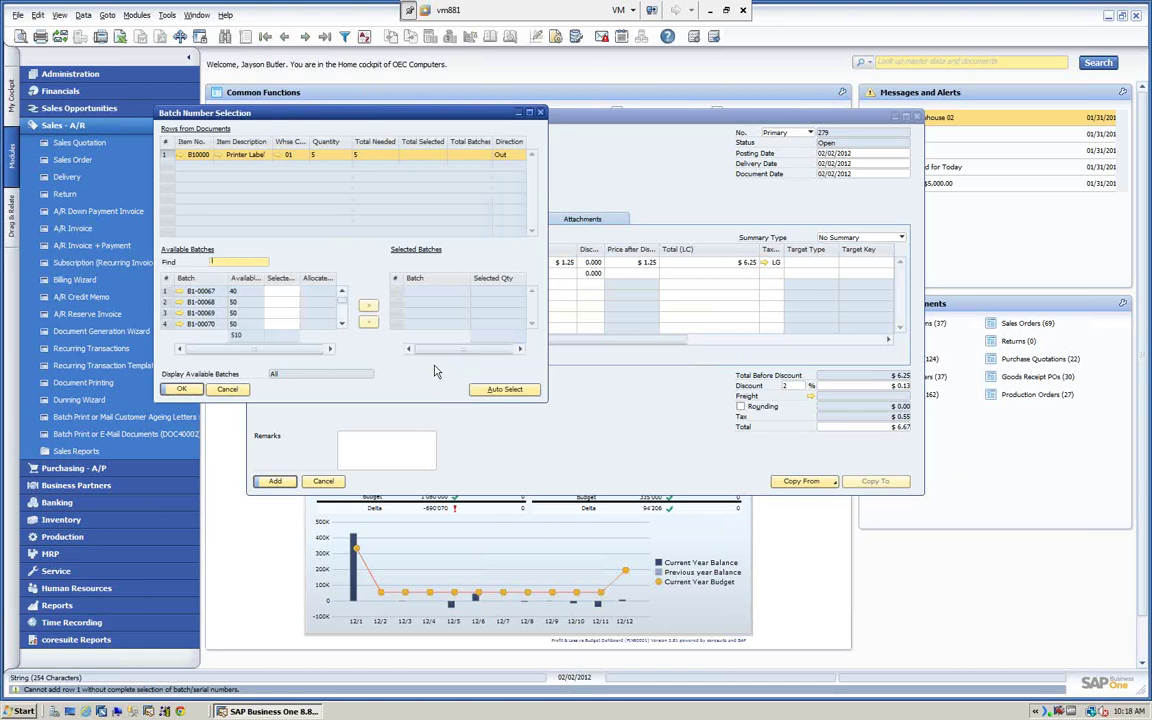
pyautogui.moveTo(377, 115); pyautogui.dragTo(465, 115)
pyautogui.scroll(-3, 434, 302)
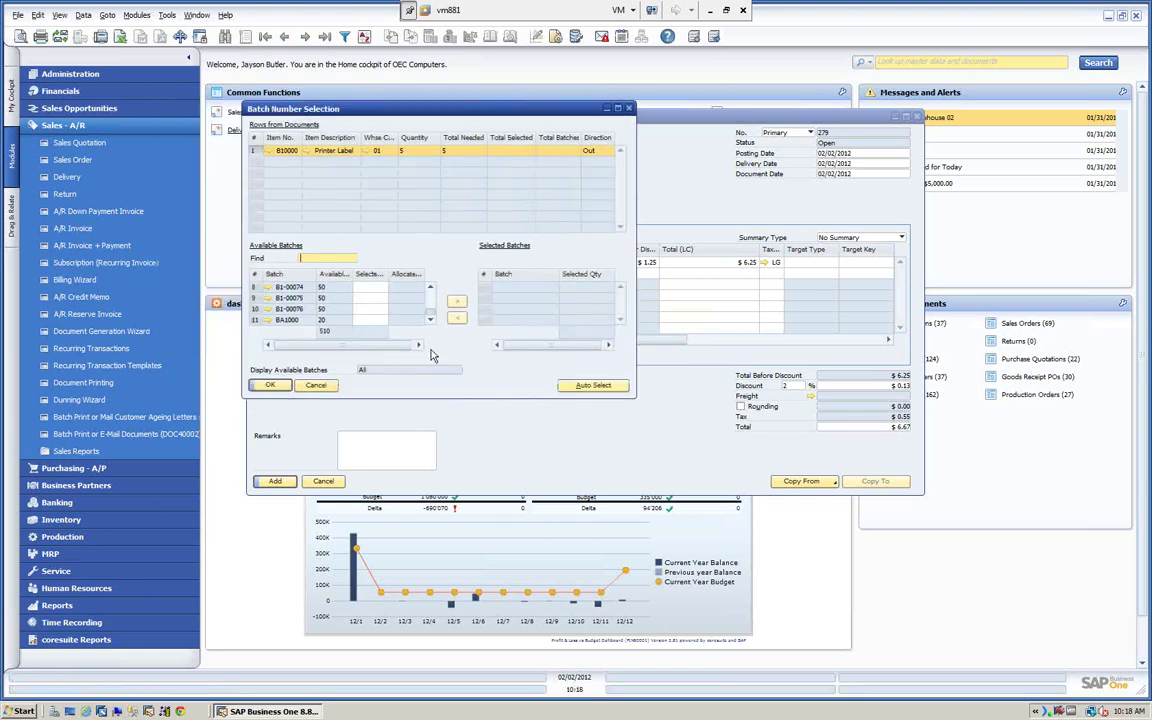
pyautogui.click(296, 321)
pyautogui.click(270, 385)
pyautogui.click(276, 481)
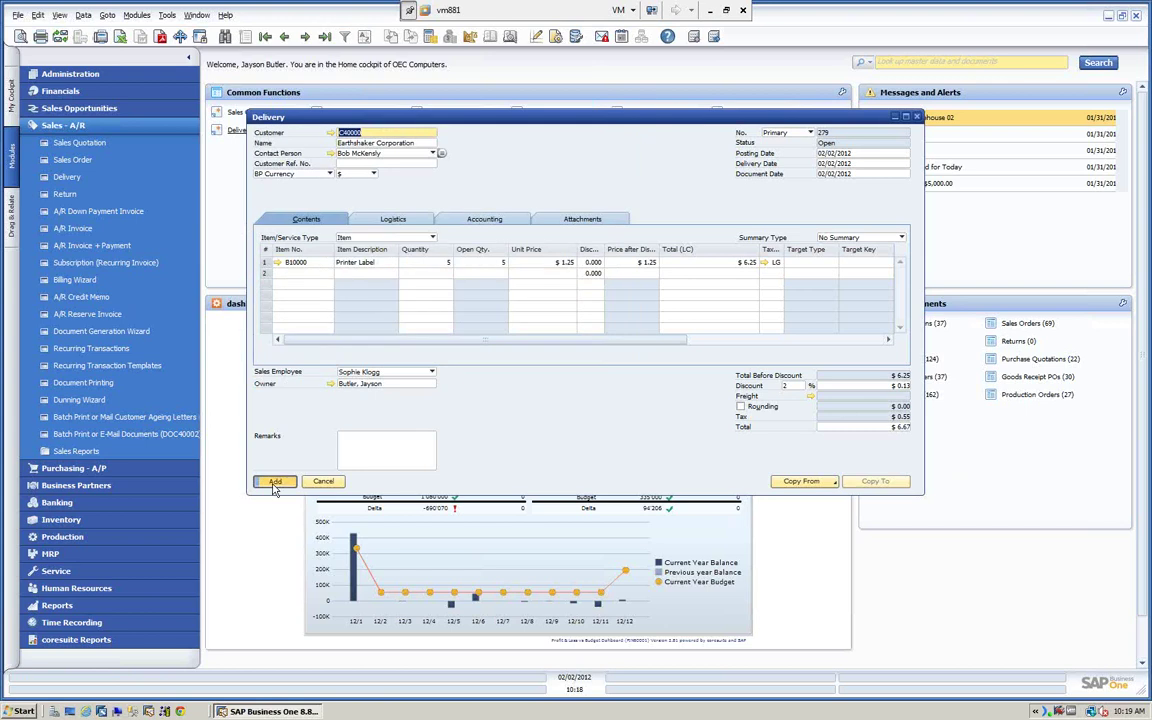
pyautogui.click(437, 366)
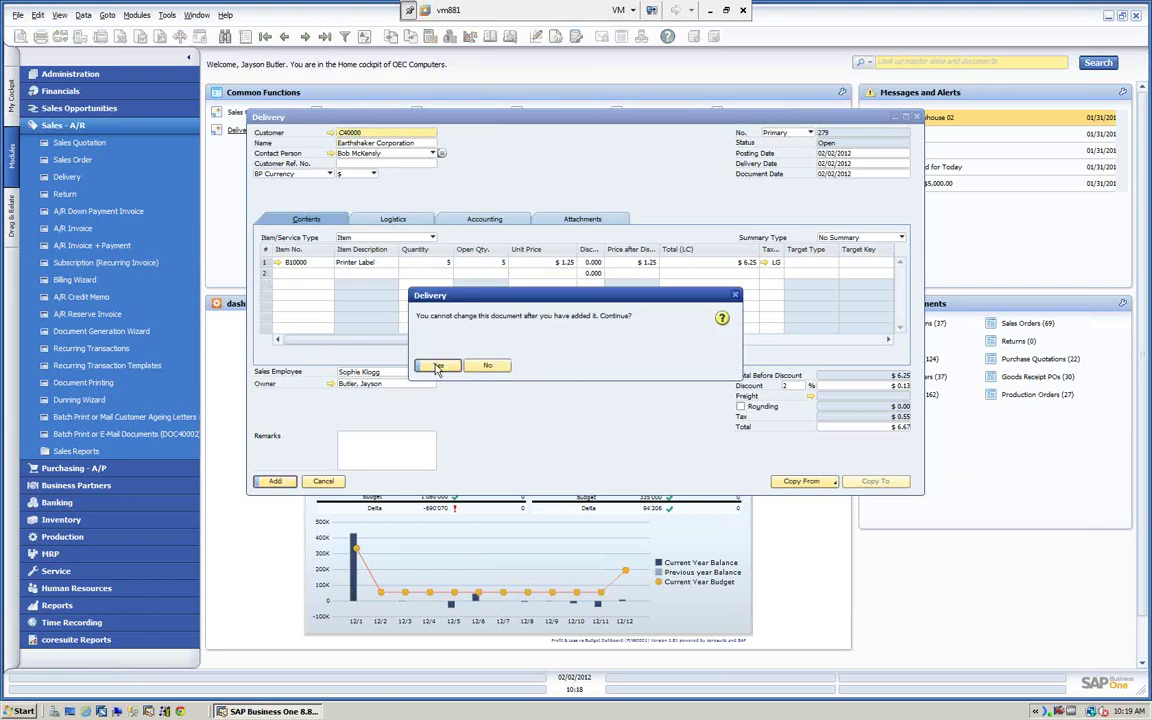
pyautogui.click(437, 366)
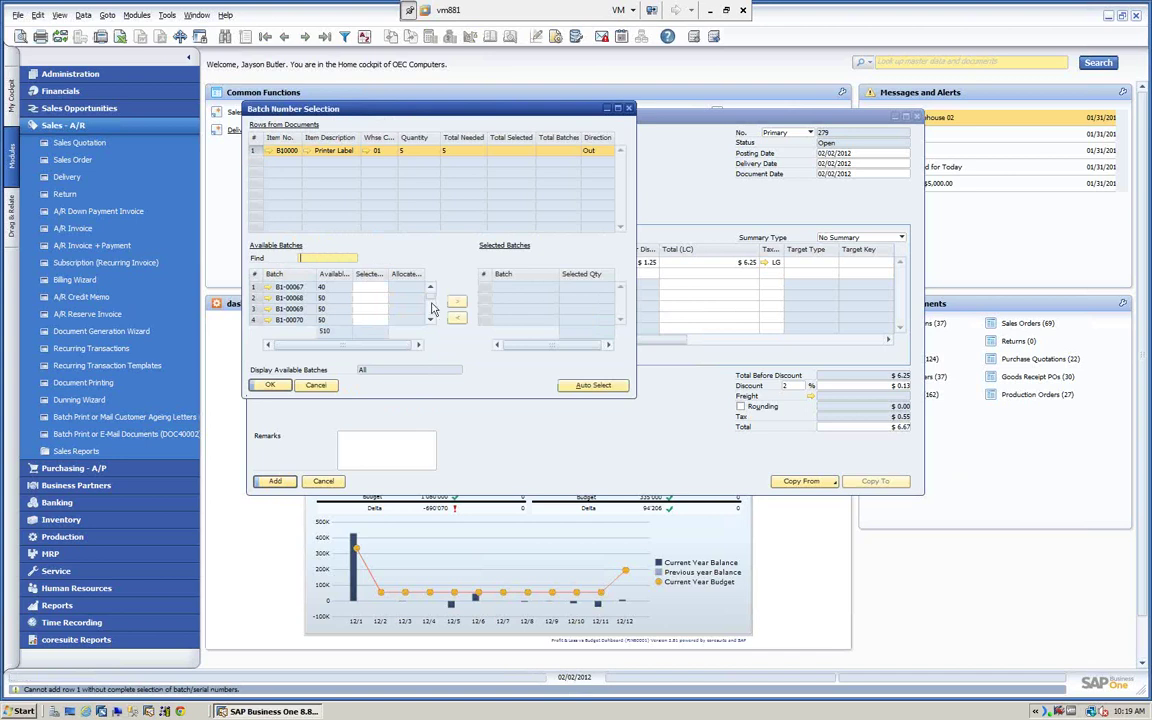
# Allocate a quantity of 5 from batch BA1000 to the B10000 delivery row and save the batch selection.
pyautogui.scroll(-1, 435, 301)
pyautogui.scroll(-3, 373, 325)
pyautogui.click(372, 320)
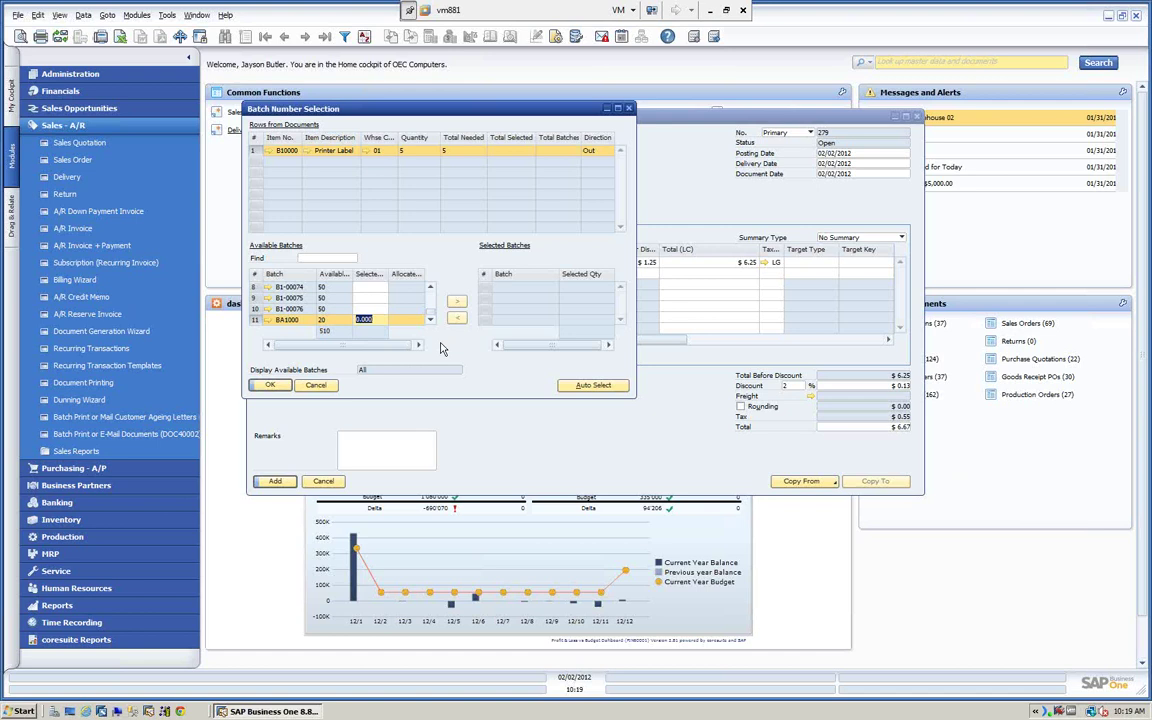
pyautogui.write('5')
pyautogui.press('Tab')
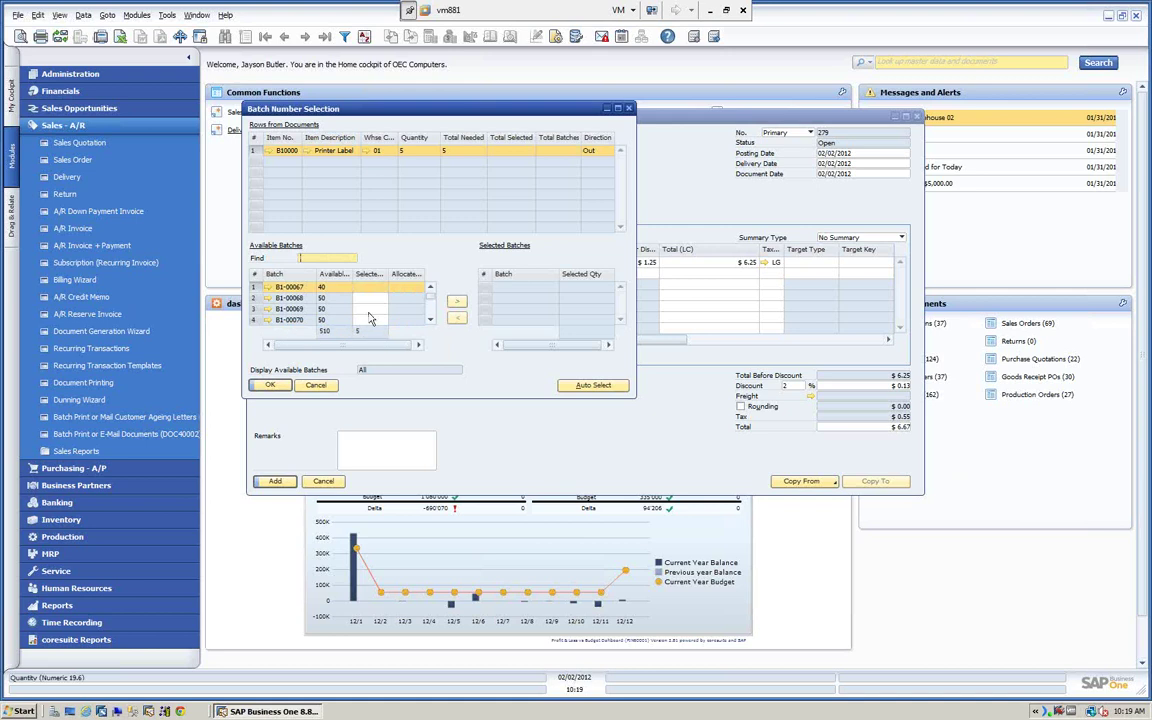
pyautogui.scroll(-3, 434, 305)
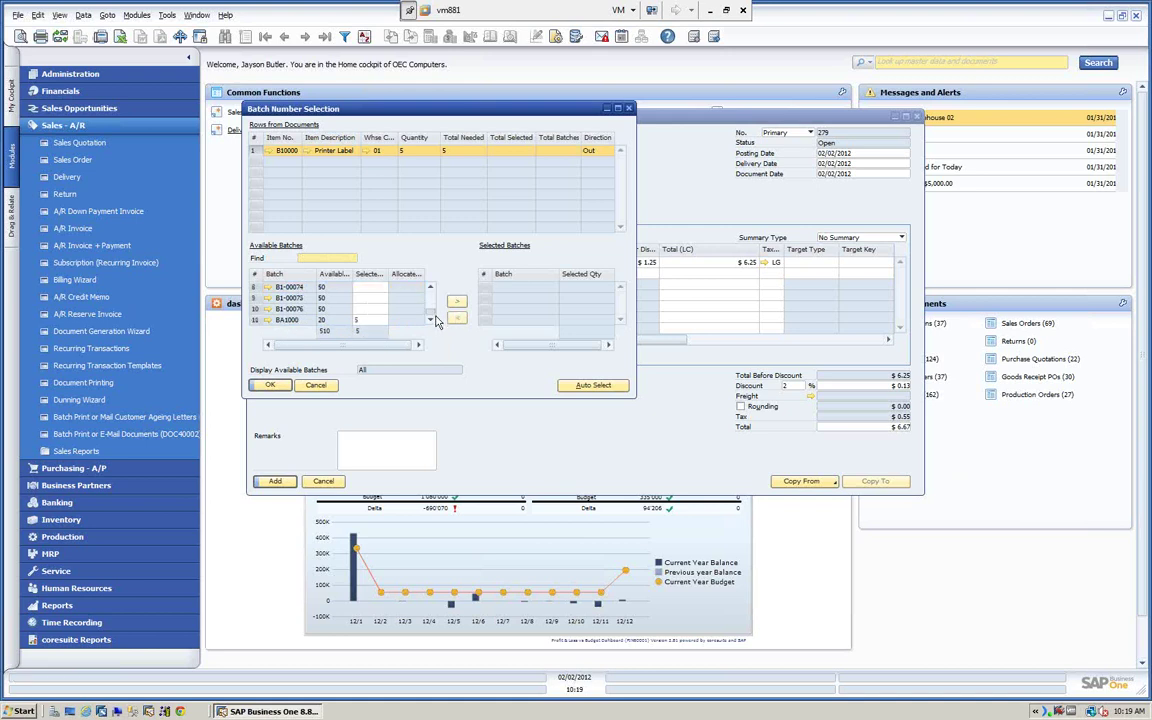
pyautogui.click(253, 320)
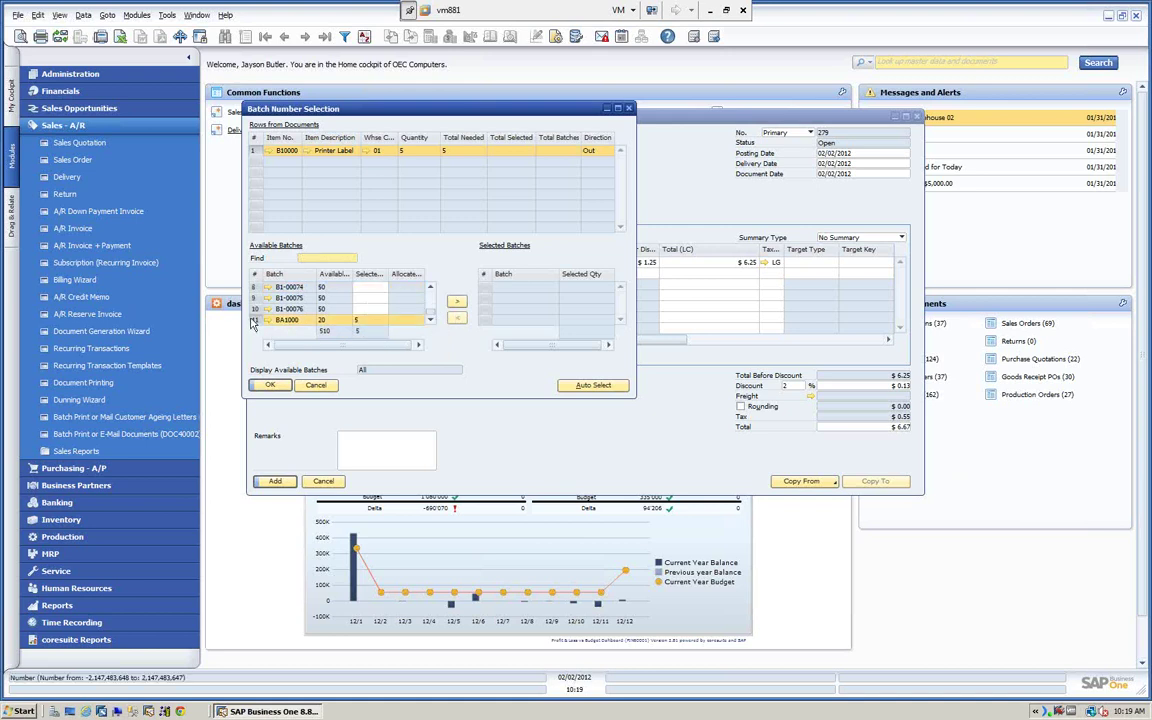
pyautogui.click(456, 305)
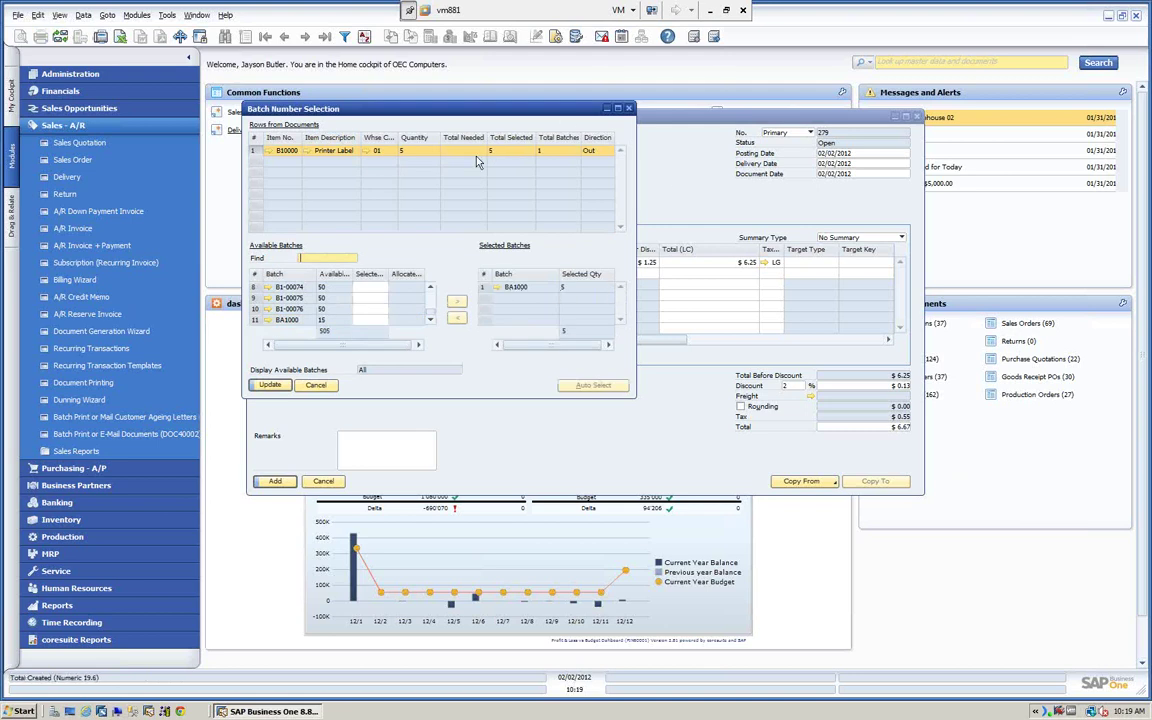
pyautogui.click(268, 386)
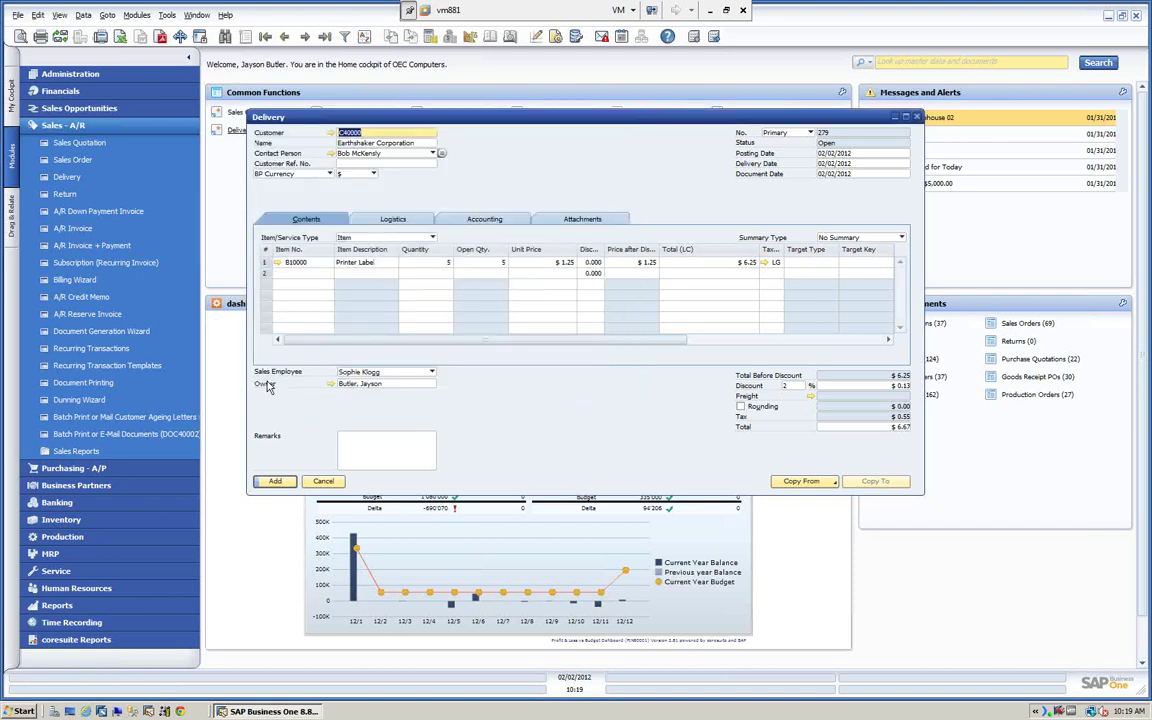
# Add the delivery for Earthshaker Corporation and accept the posting date and no-change prompts.
pyautogui.click(276, 484)
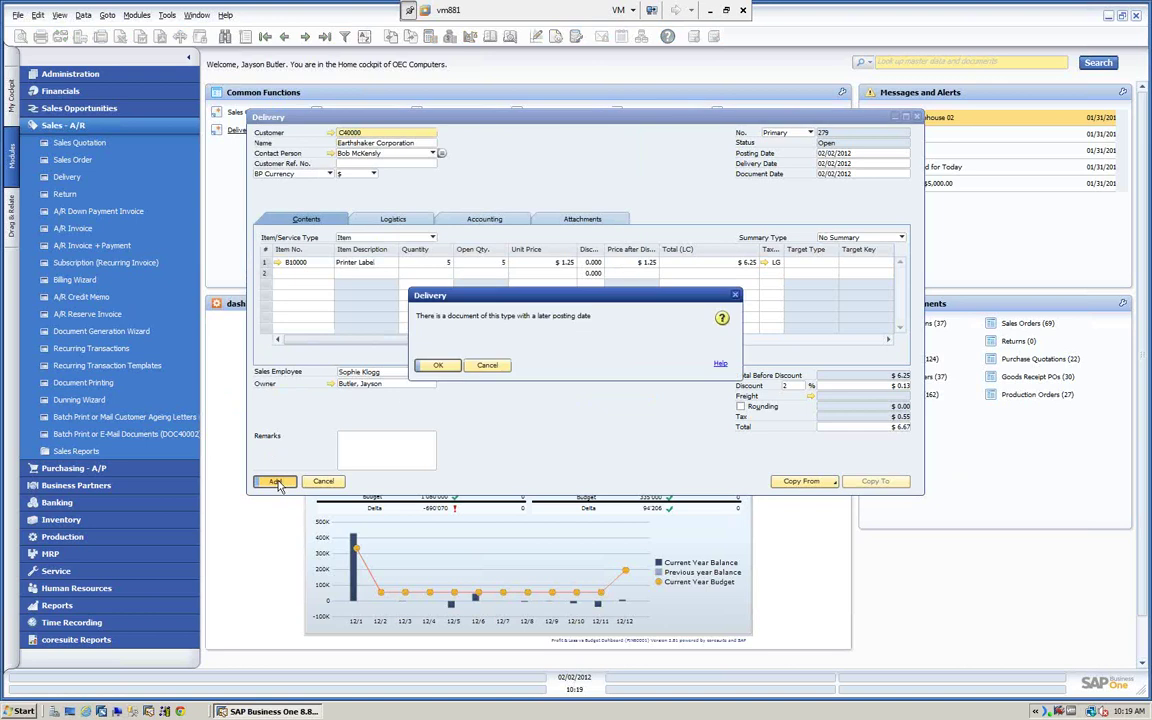
pyautogui.click(441, 366)
pyautogui.click(440, 366)
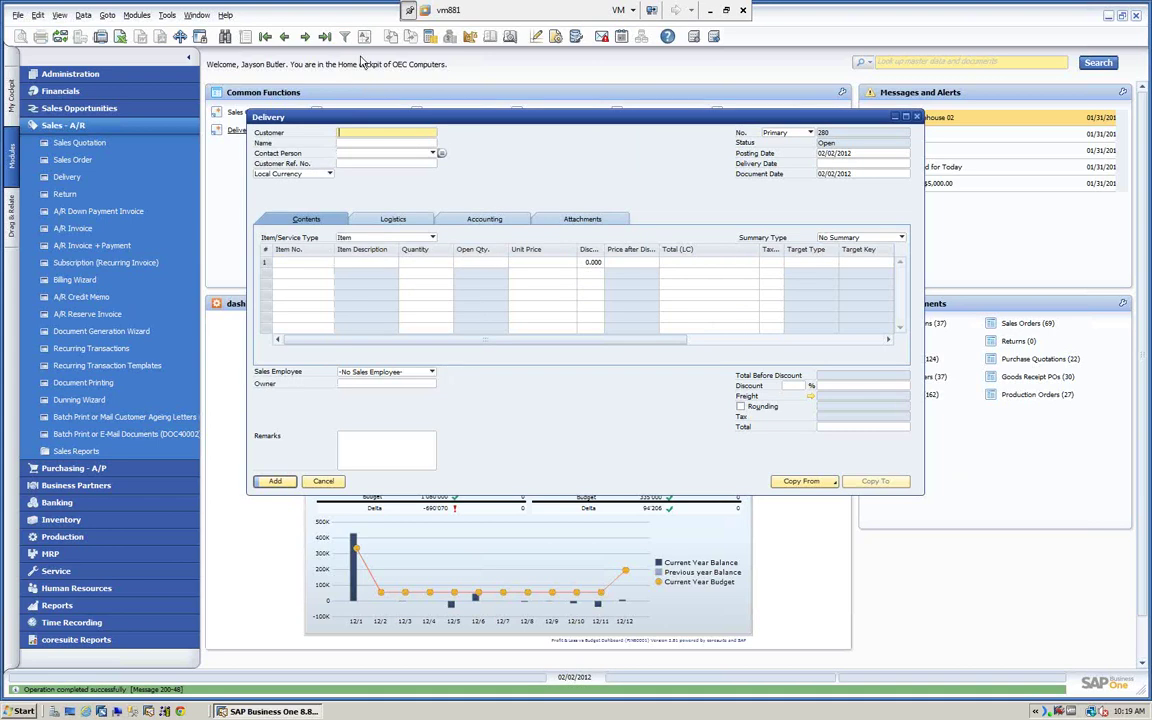
# Reopen the delivery just posted, view its Batch Number Transactions Report, and close both windows.
pyautogui.click(324, 40)
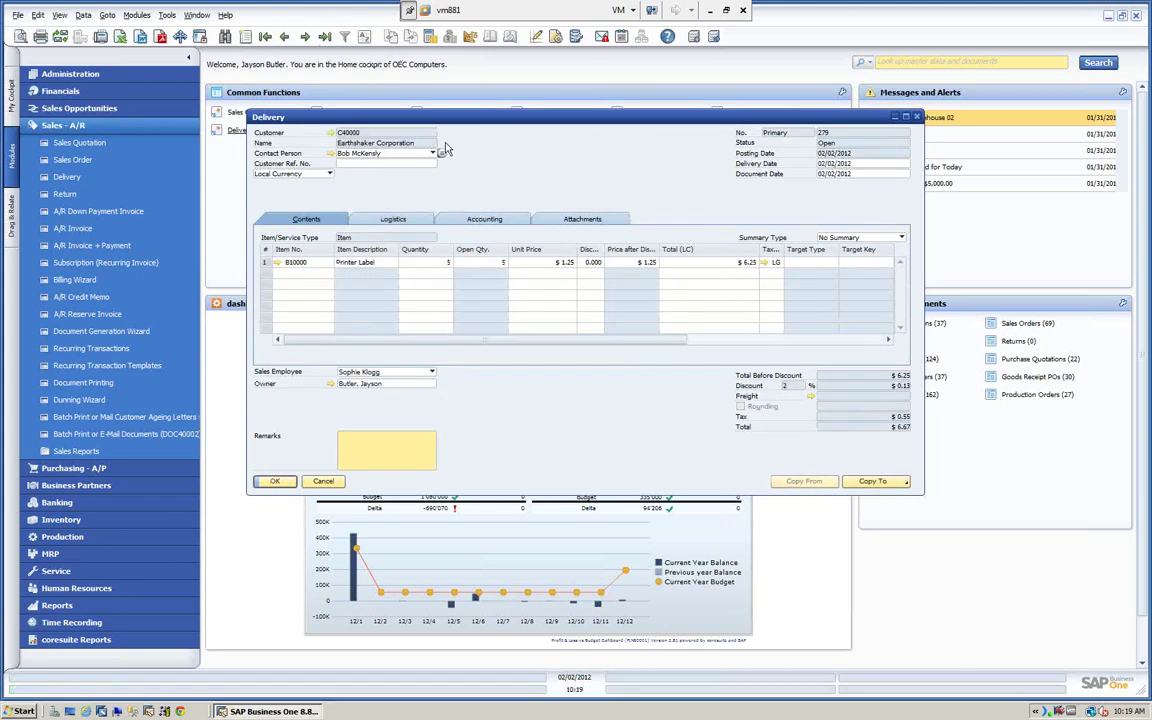
pyautogui.rightClick(621, 156)
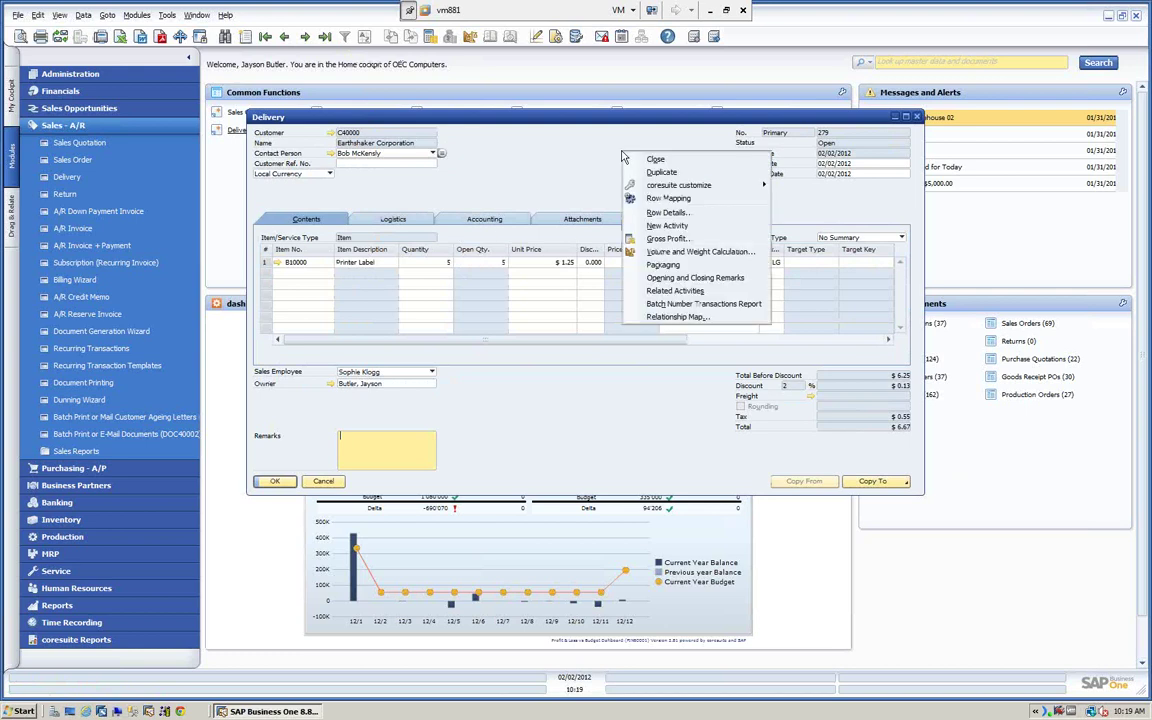
pyautogui.click(697, 303)
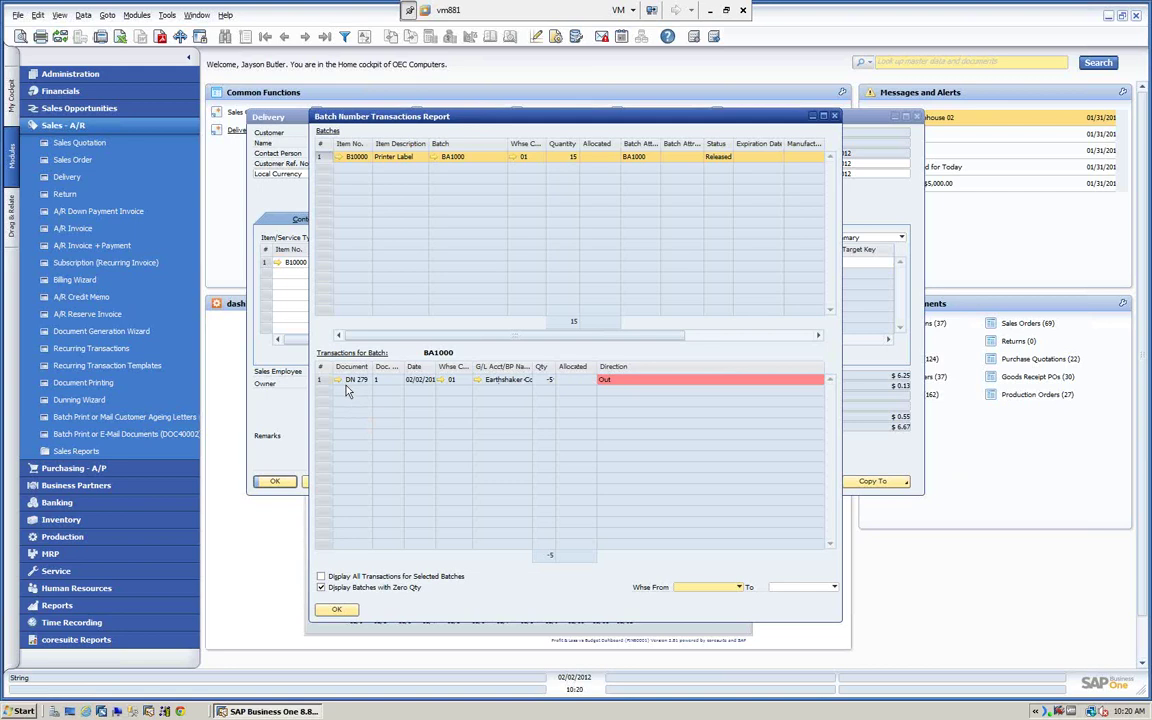
pyautogui.click(338, 611)
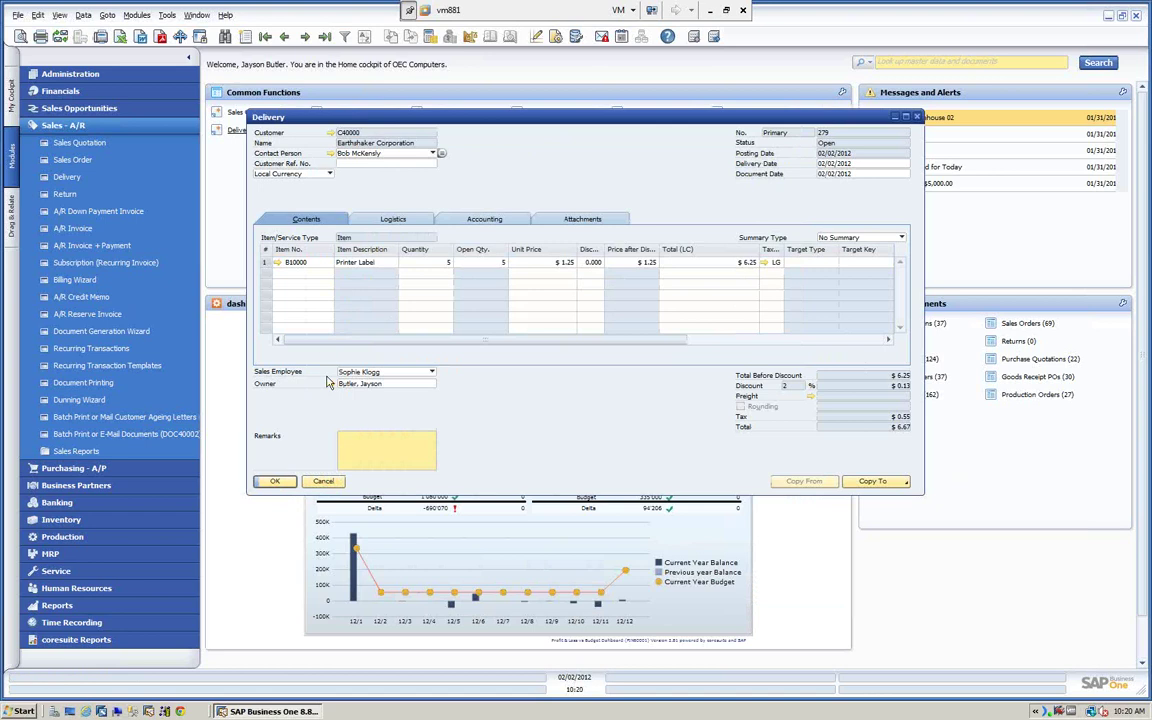
pyautogui.click(323, 481)
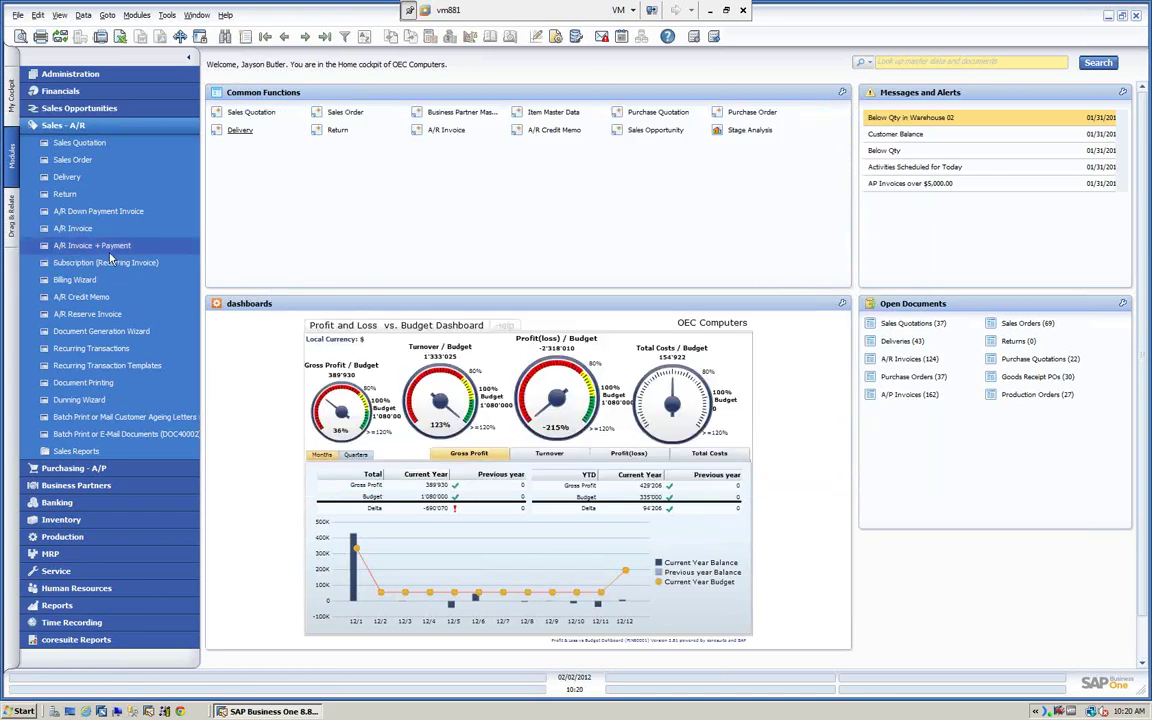
# Find item B10000 in the inventory Item Master Data.
pyautogui.click(96, 126)
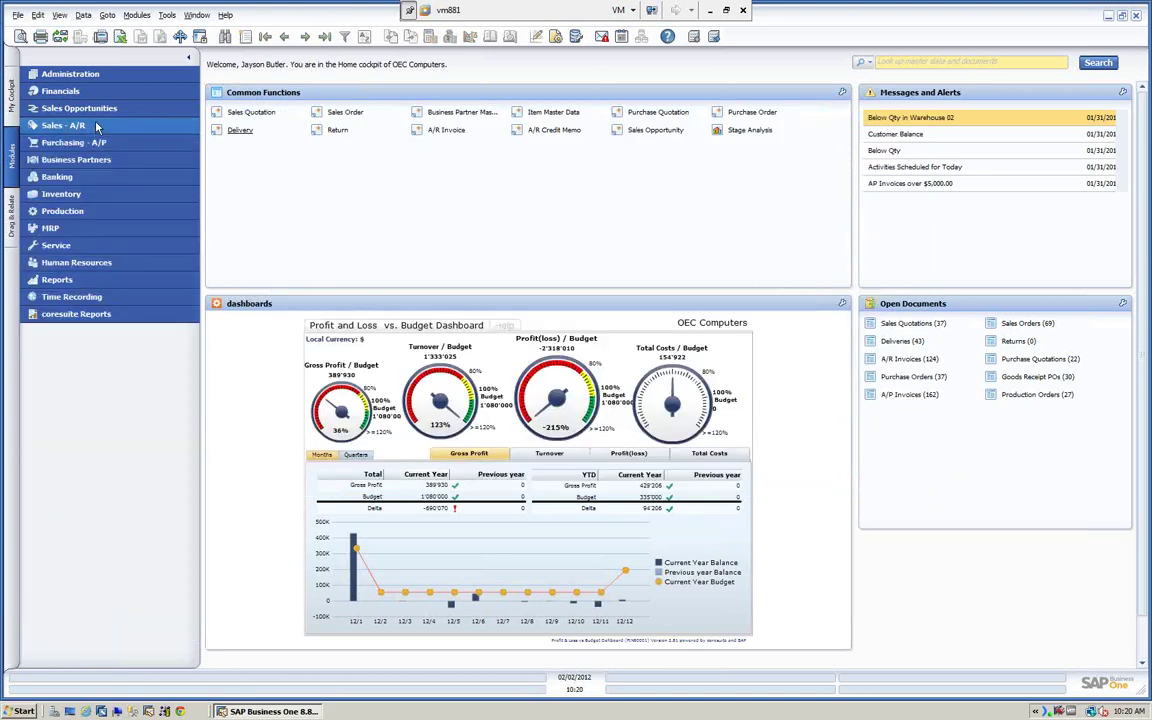
pyautogui.click(76, 195)
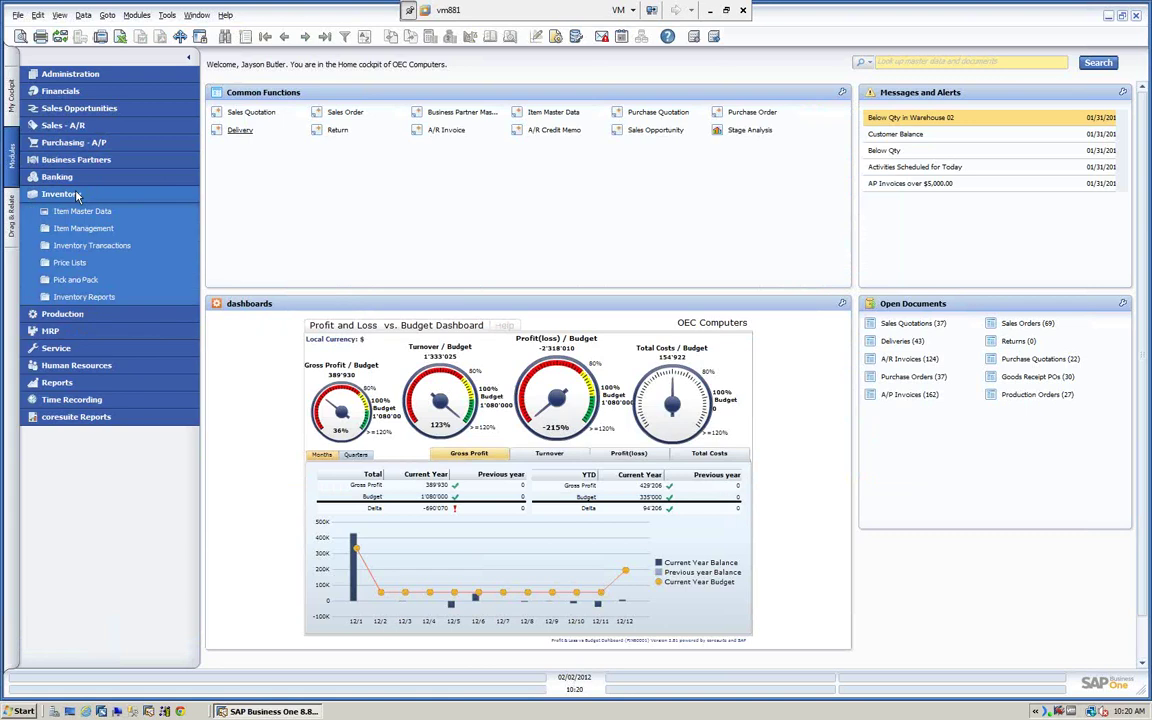
pyautogui.click(82, 211)
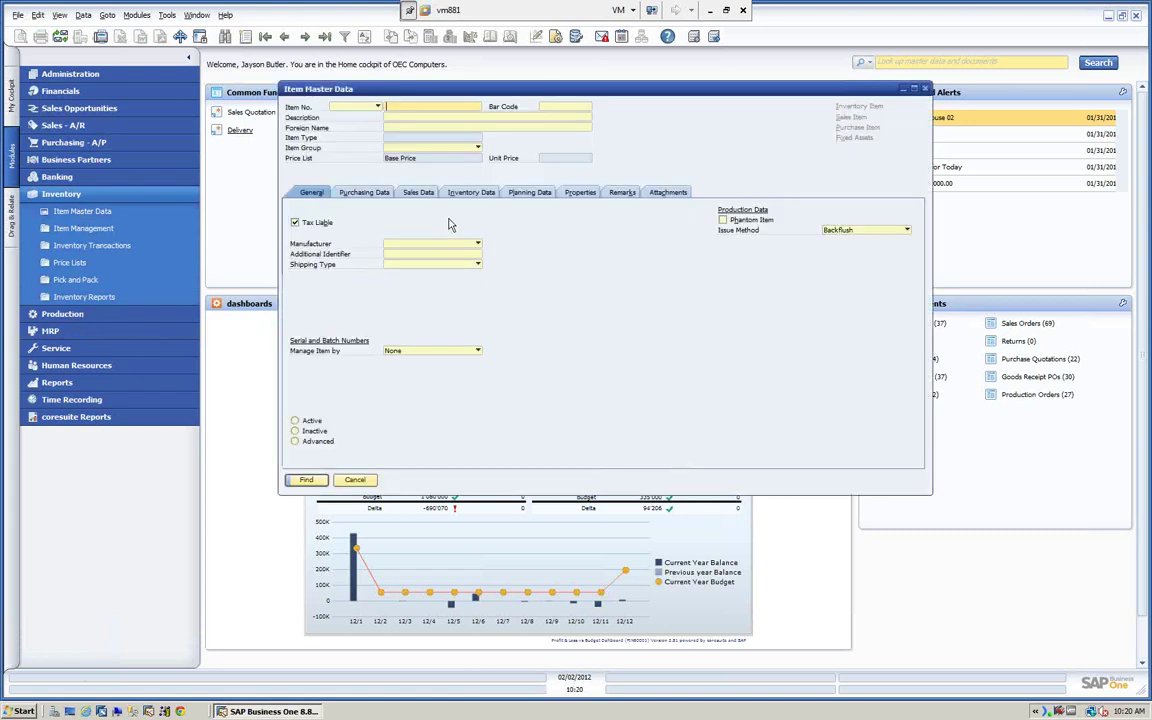
pyautogui.write('b')
pyautogui.press('Tab')
pyautogui.click(305, 479)
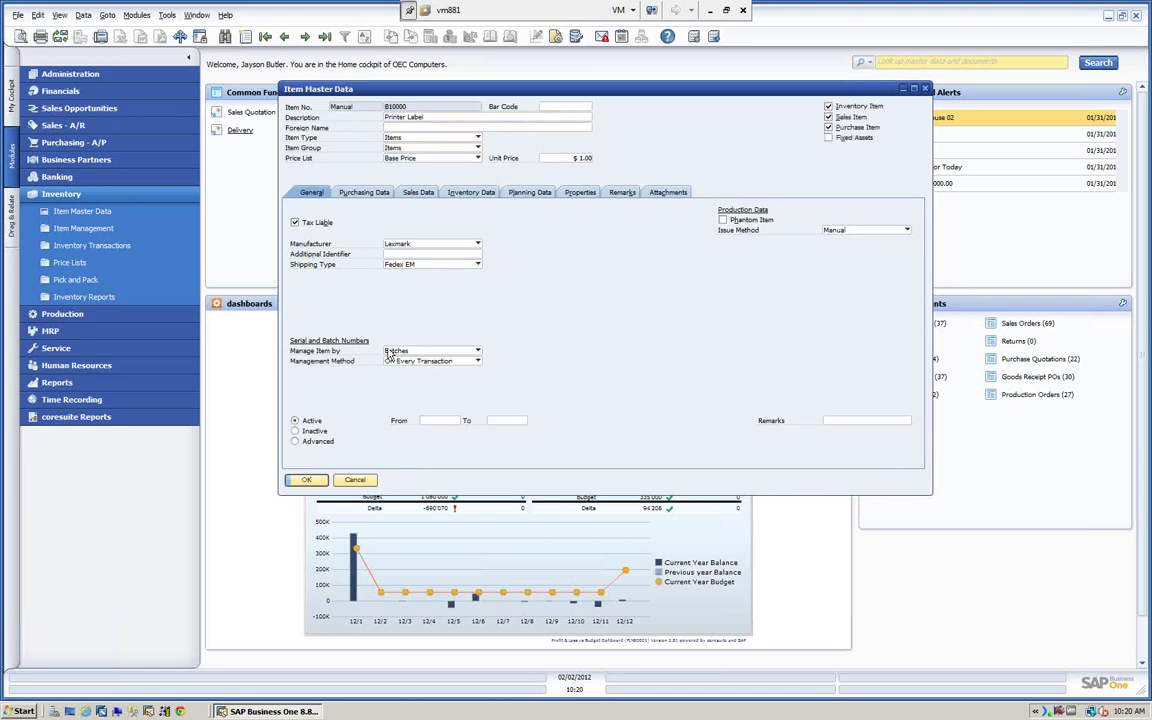
# View the transactions of batch BA1000 in the item's Batch Number Transactions Report, and close the report and the item record.
pyautogui.rightClick(680, 117)
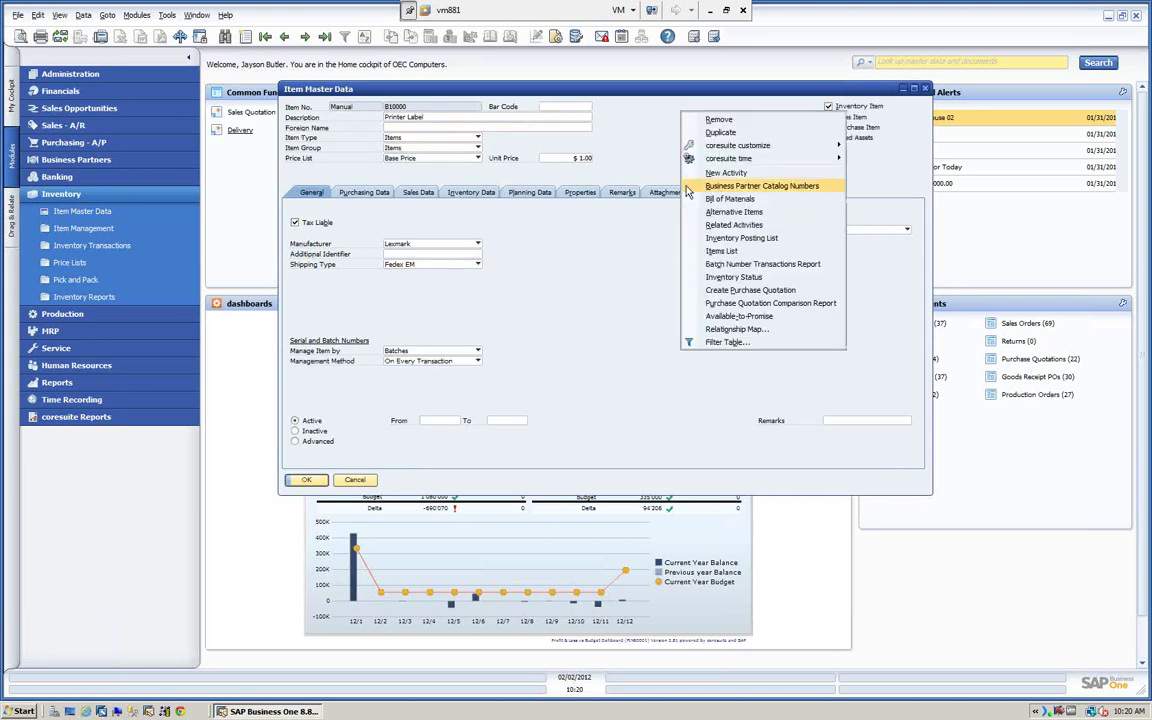
pyautogui.click(719, 265)
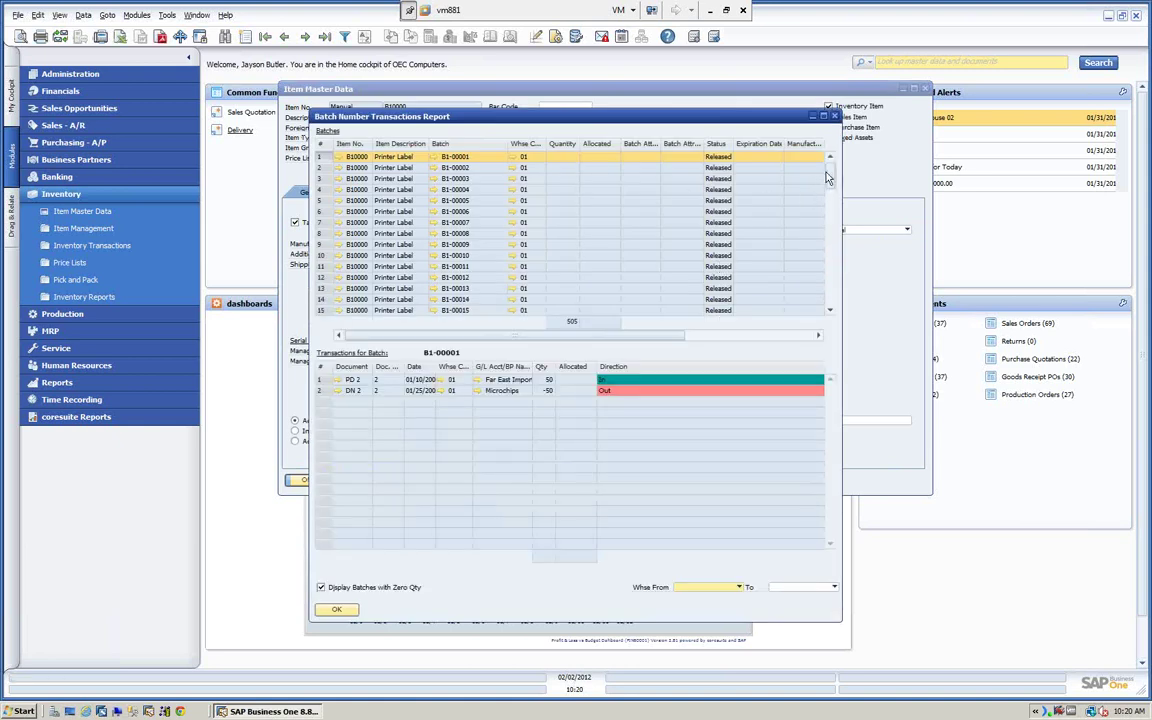
pyautogui.moveTo(830, 175); pyautogui.dragTo(831, 296)
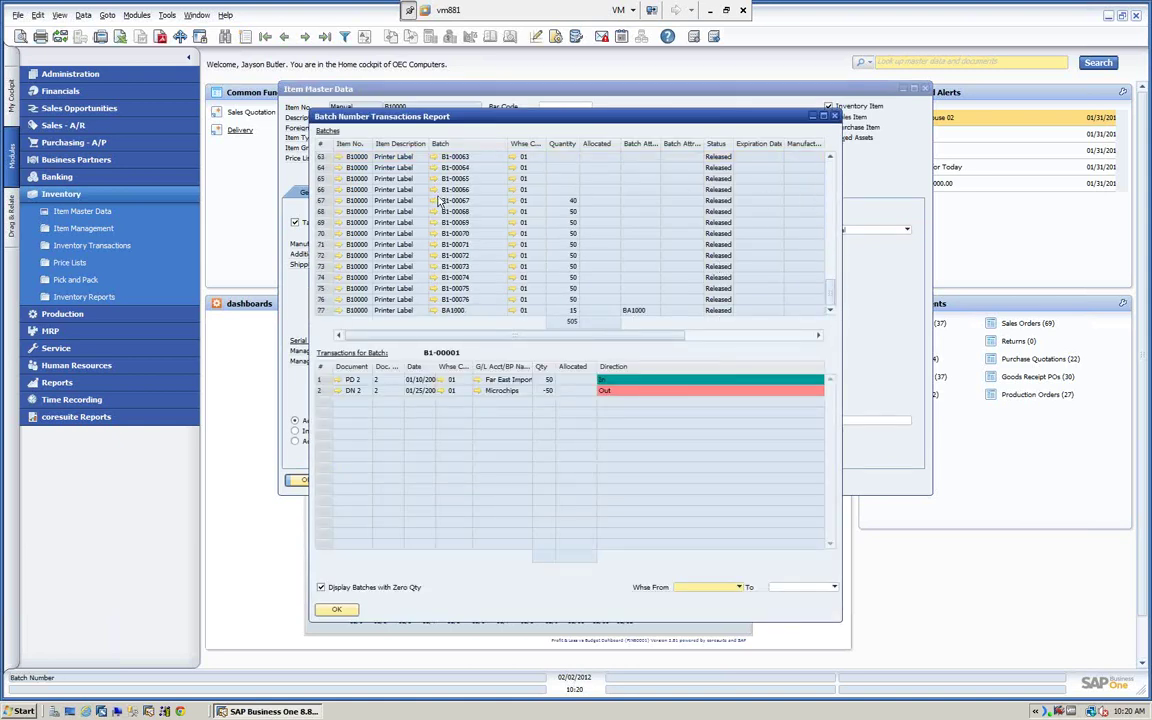
pyautogui.click(322, 311)
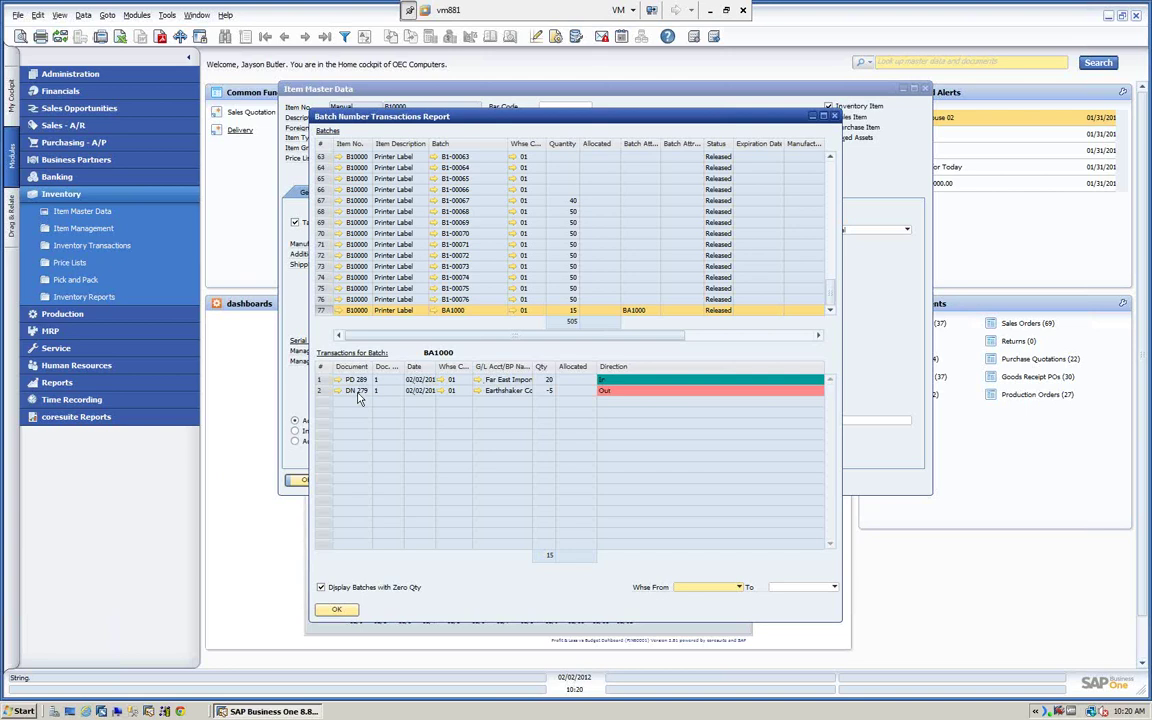
pyautogui.click(336, 609)
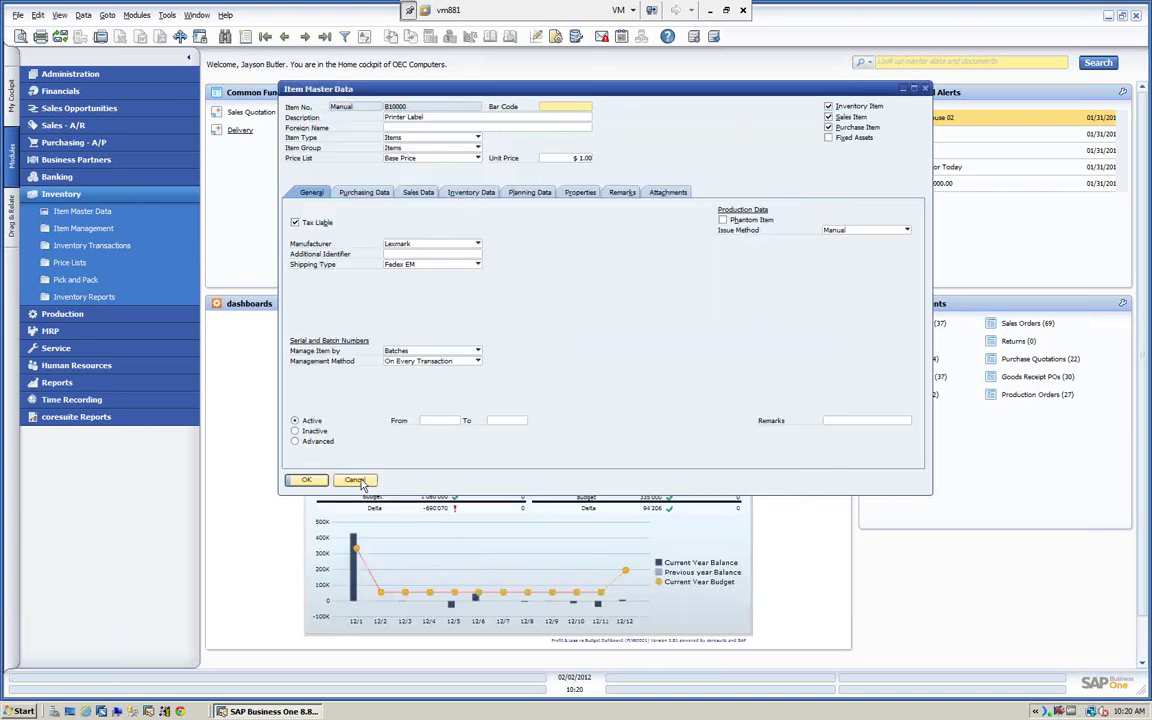
pyautogui.click(356, 481)
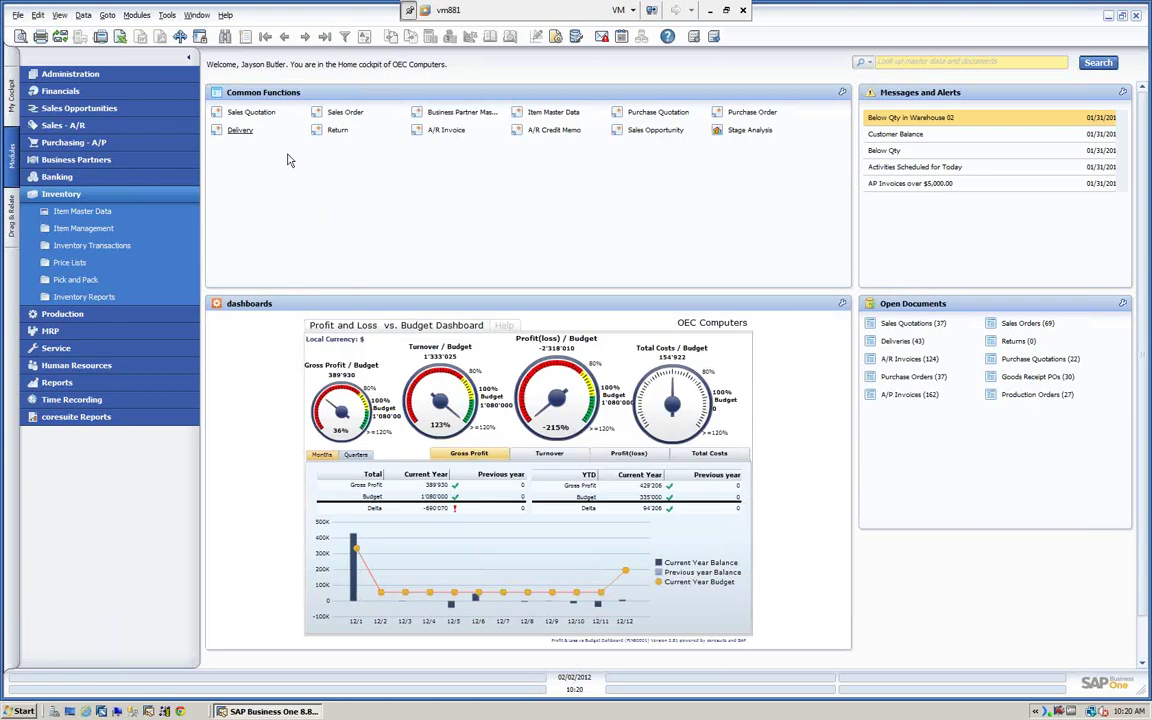
# View the Serial Number Management selection criteria under the inventory item management functions and cancel out of it.
pyautogui.click(124, 198)
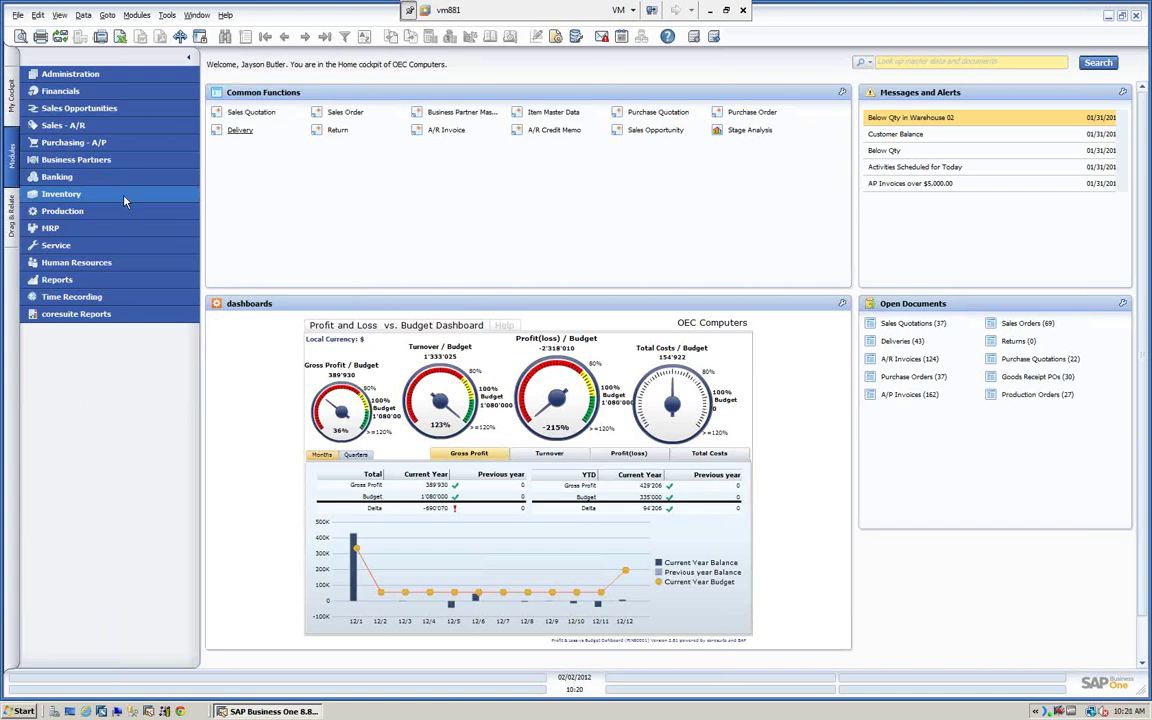
pyautogui.click(67, 195)
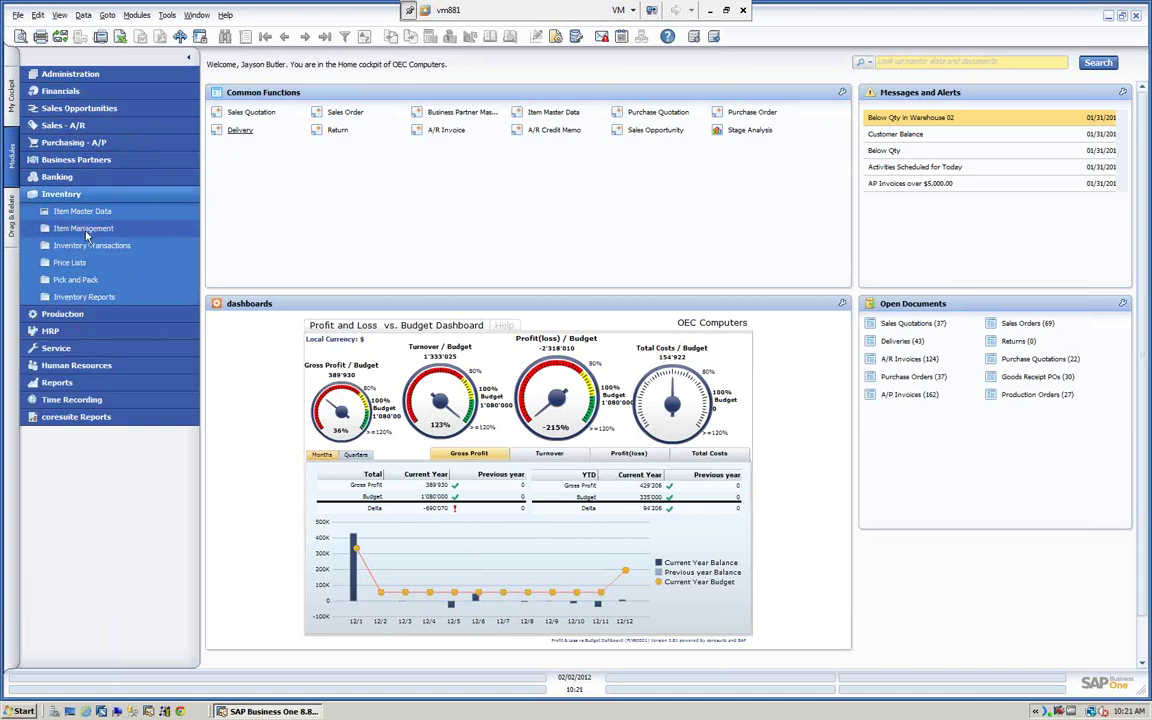
pyautogui.click(85, 231)
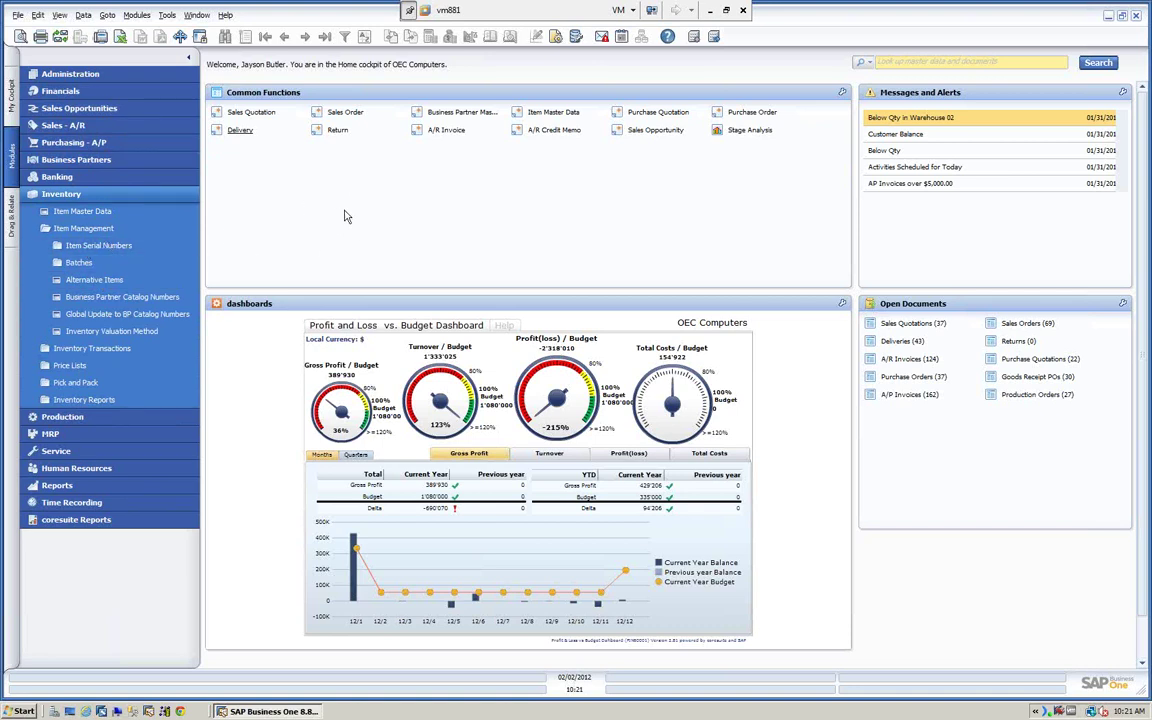
pyautogui.click(100, 245)
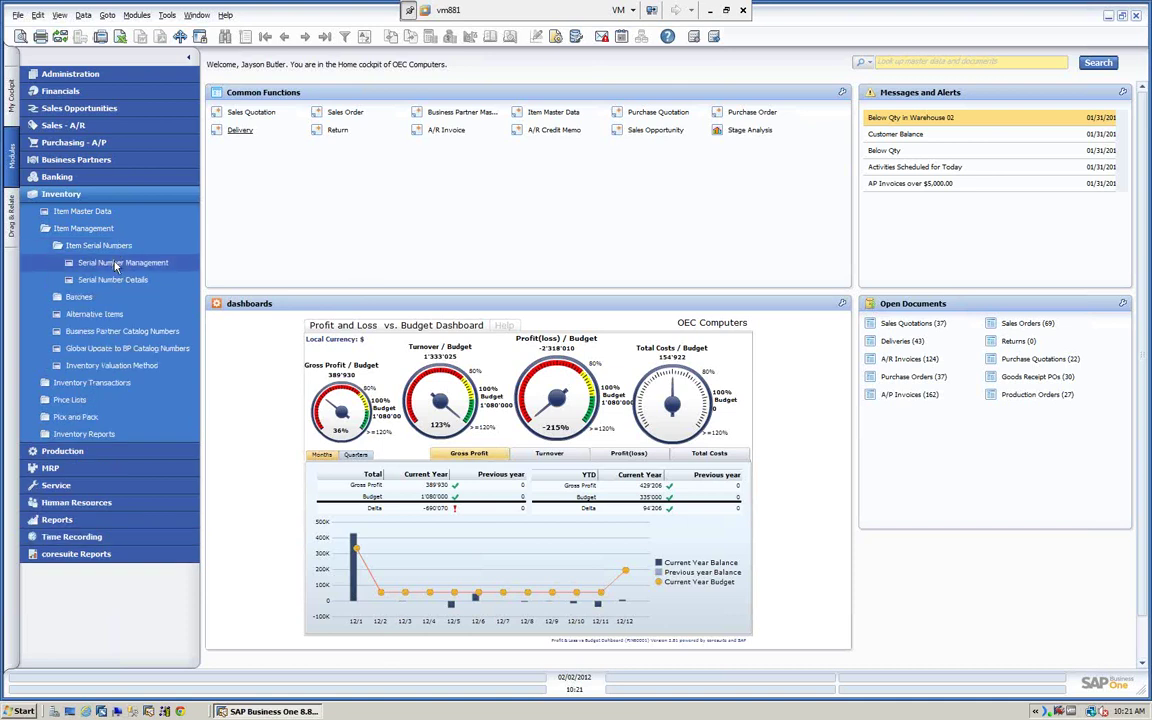
pyautogui.click(115, 263)
pyautogui.moveTo(417, 157); pyautogui.dragTo(351, 169)
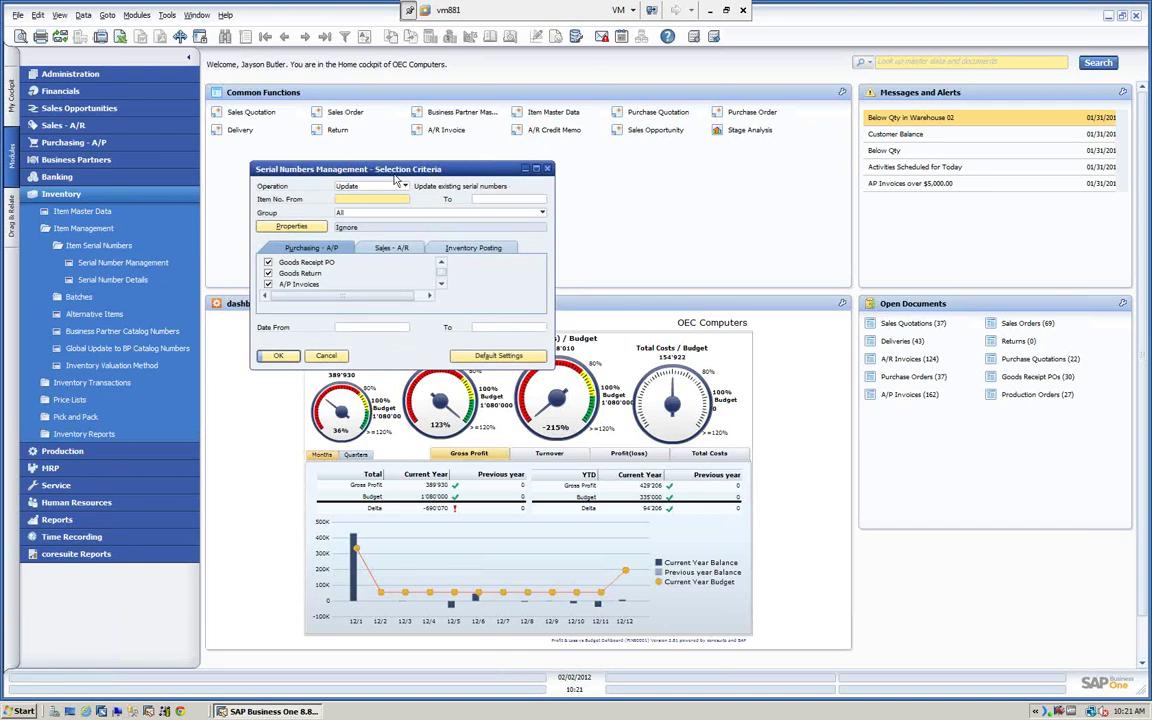
pyautogui.click(326, 355)
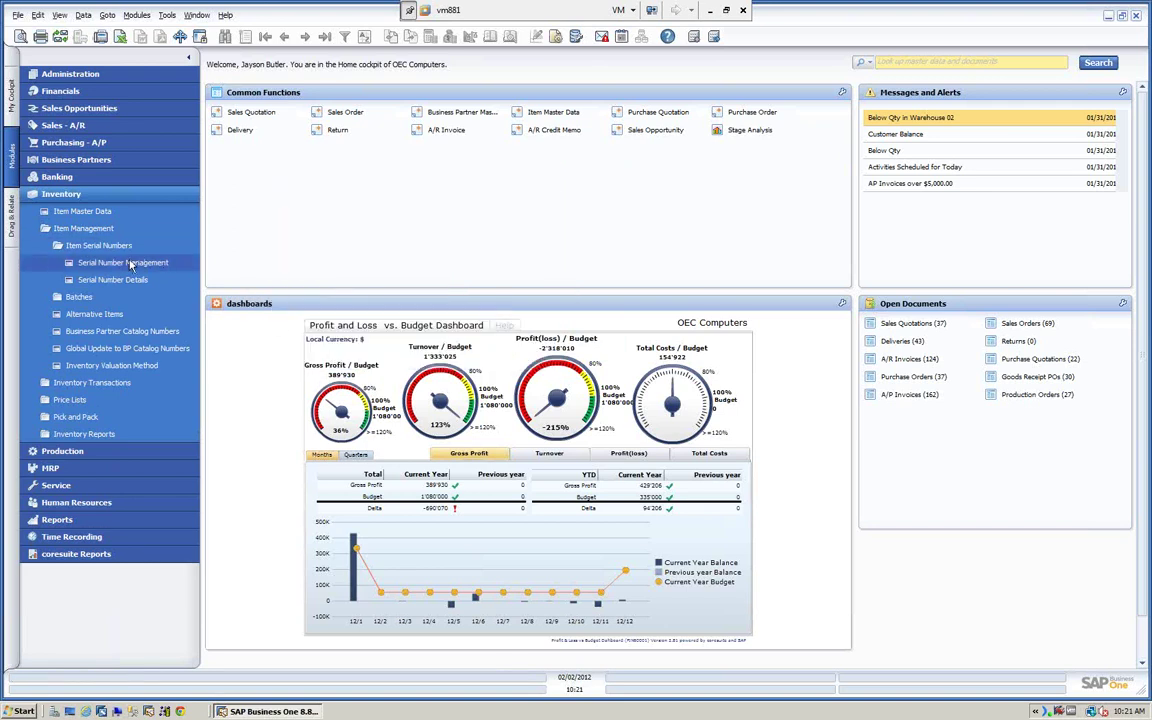
# Add Serial Number Management and Serial Number Details as shortcuts to the cockpit's Common Functions.
pyautogui.moveTo(130, 265); pyautogui.dragTo(255, 150)
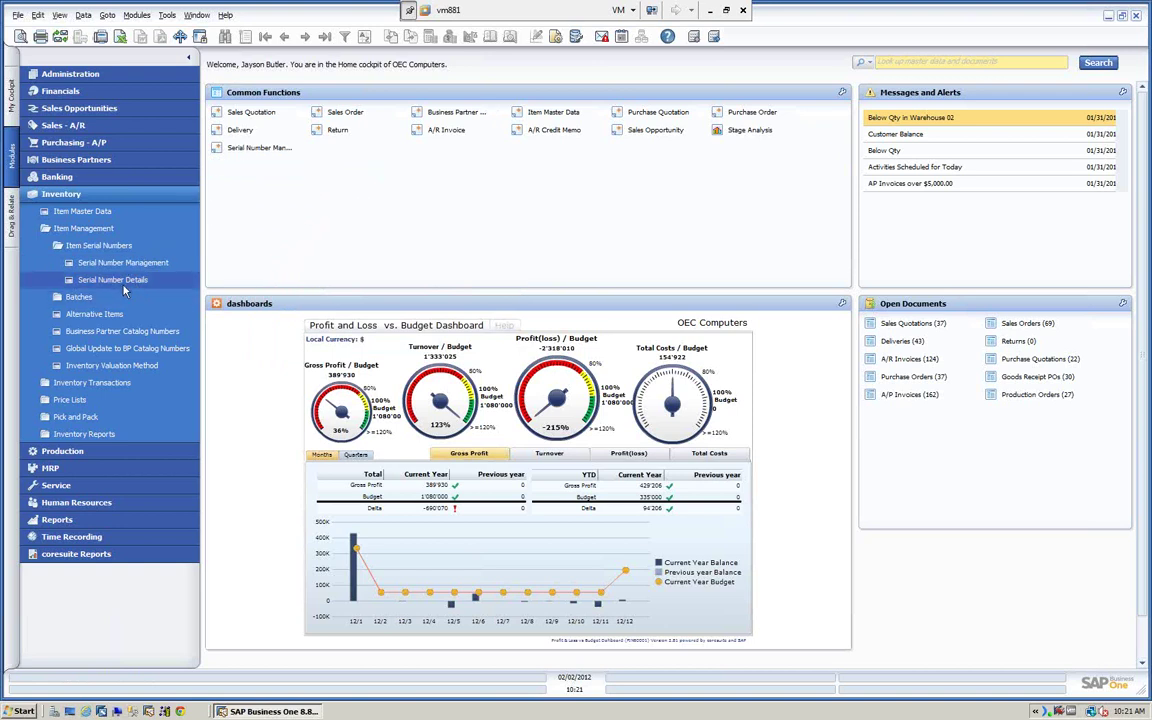
pyautogui.moveTo(124, 280); pyautogui.dragTo(316, 193)
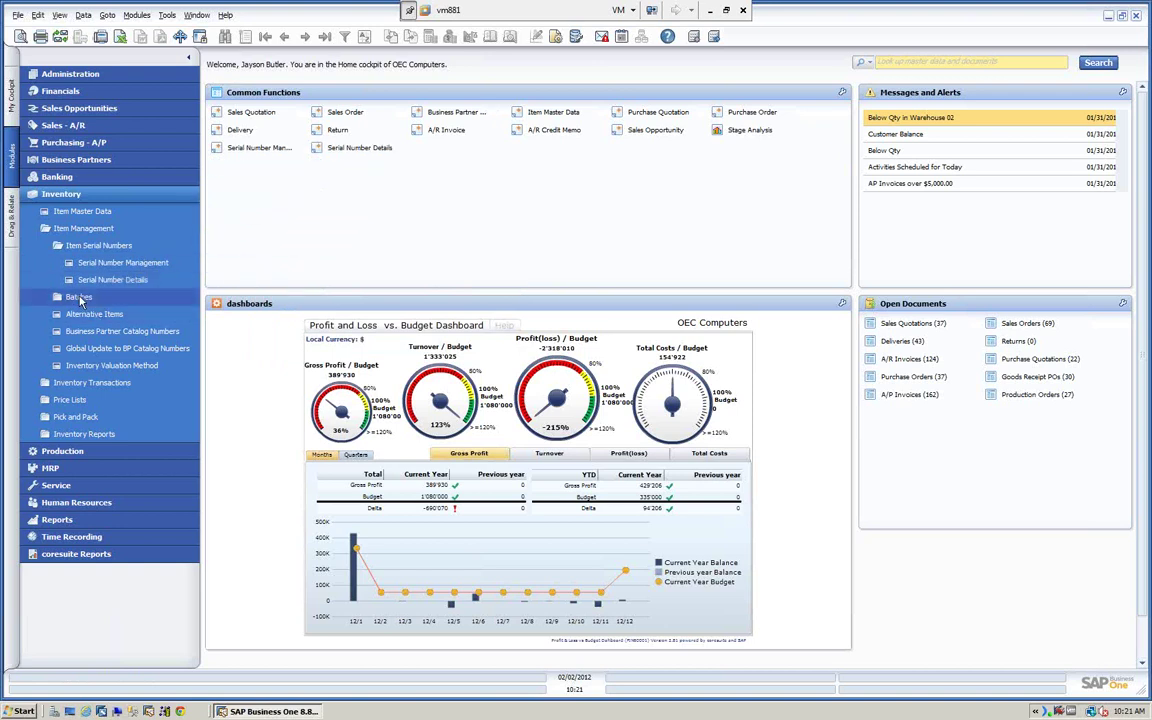
# Add Batch Management and Batch Details as shortcuts to the cockpit's Common Functions and collapse the Inventory module.
pyautogui.click(80, 297)
pyautogui.moveTo(110, 314); pyautogui.dragTo(280, 180)
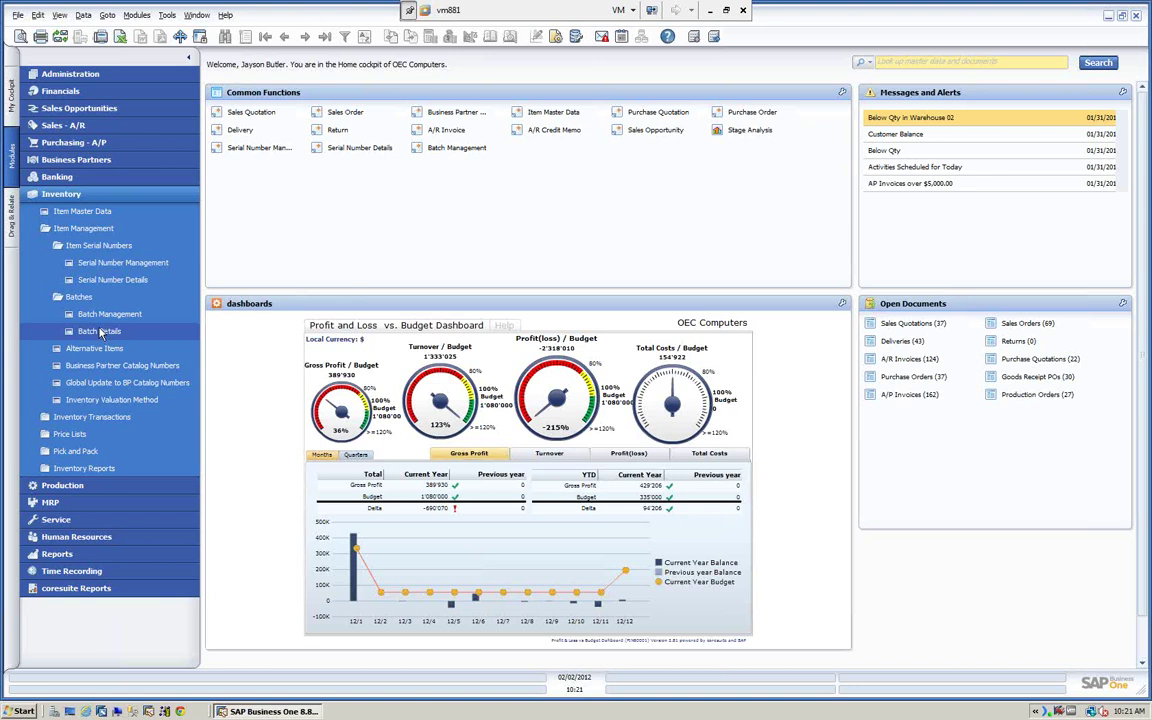
pyautogui.moveTo(104, 335); pyautogui.dragTo(502, 173)
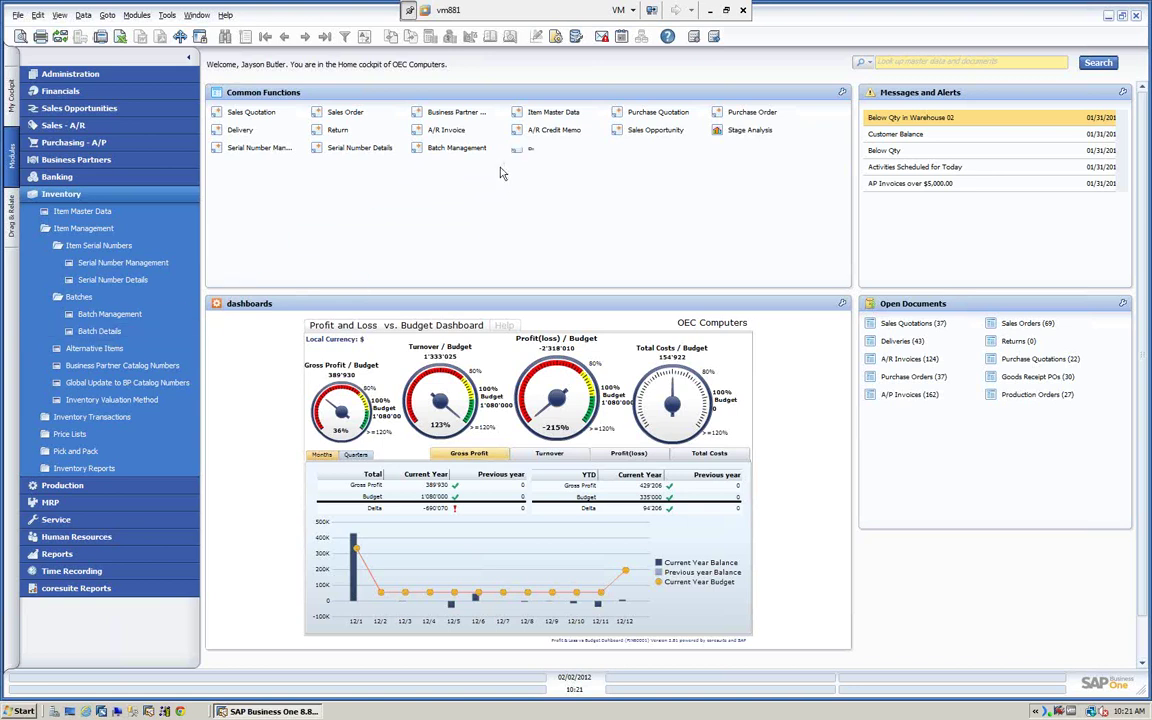
pyautogui.click(73, 195)
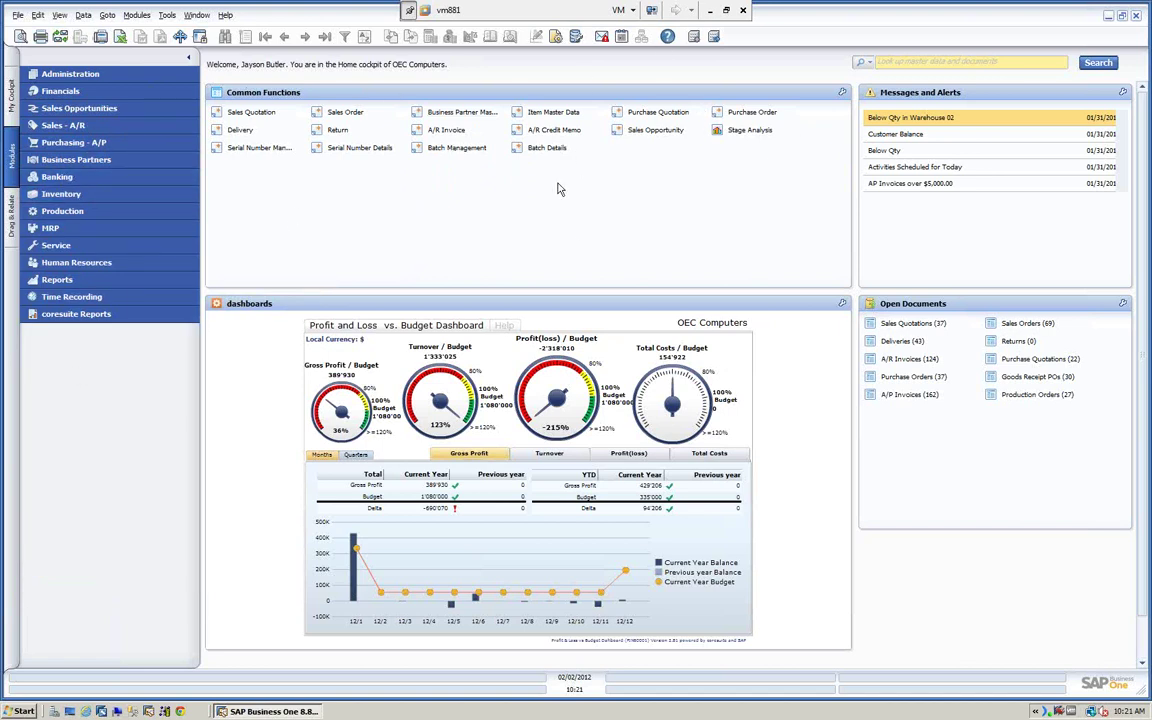
# Open the Serial Number Management selection criteria, switch the operation to Complete, and enlarge the window.
pyautogui.click(247, 150)
pyautogui.moveTo(332, 166); pyautogui.dragTo(387, 175)
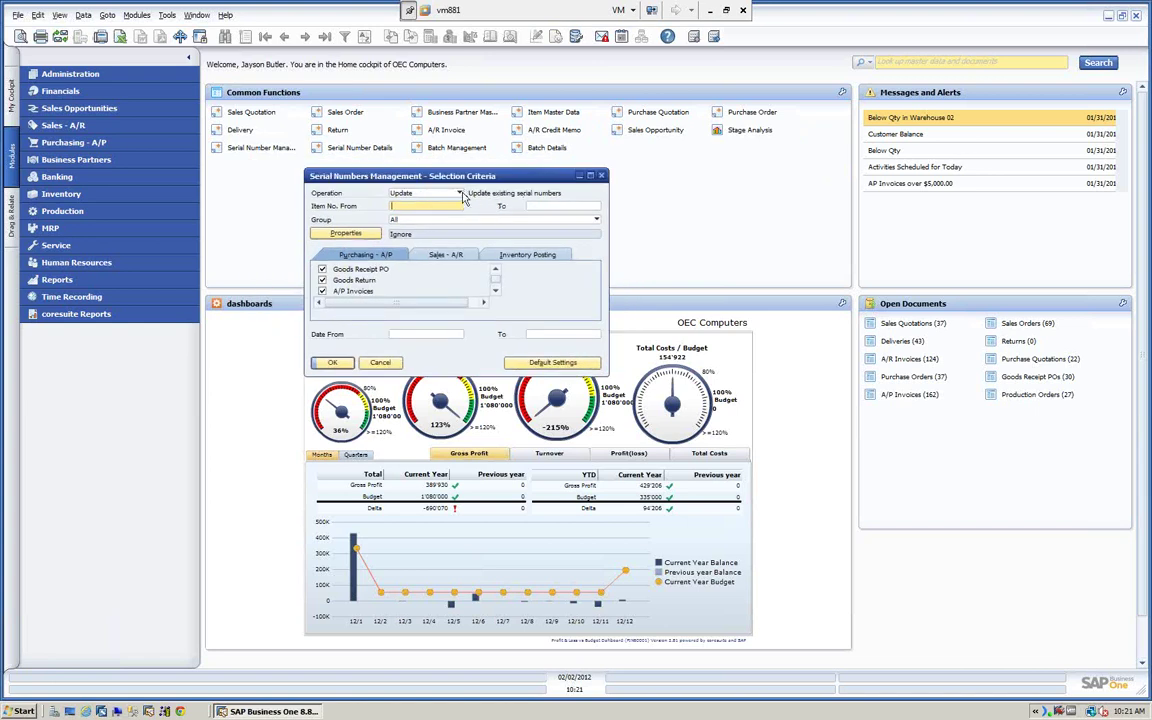
pyautogui.click(459, 194)
pyautogui.click(405, 215)
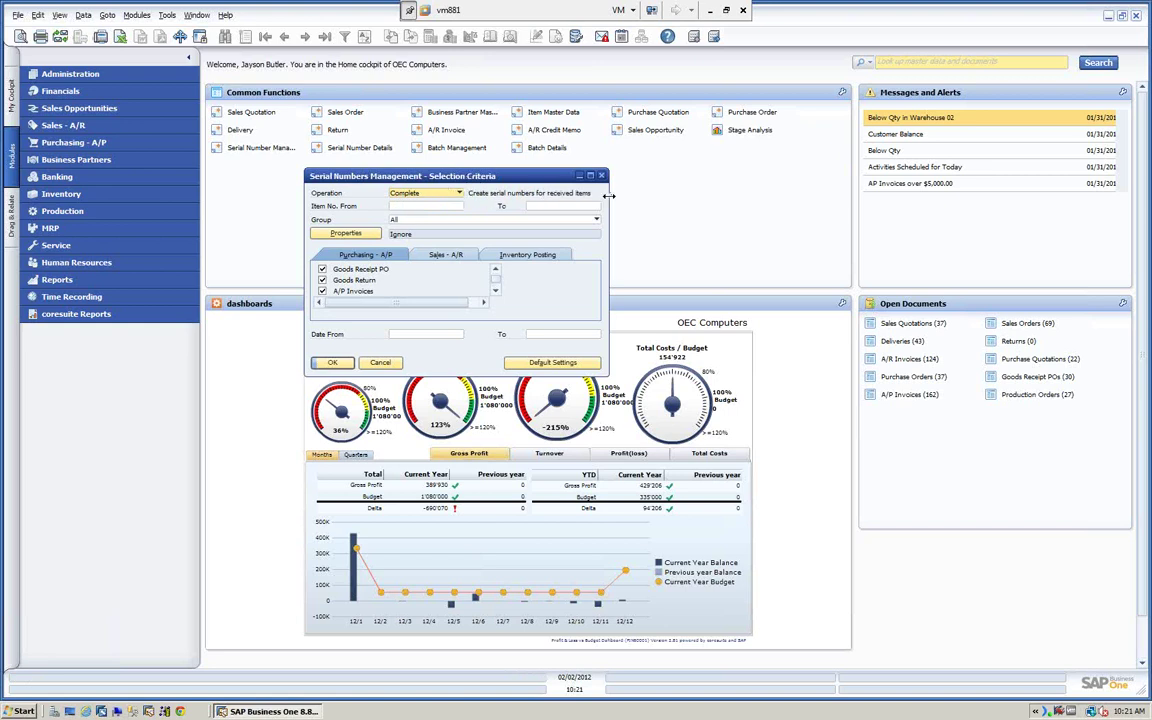
pyautogui.moveTo(492, 178); pyautogui.dragTo(434, 182)
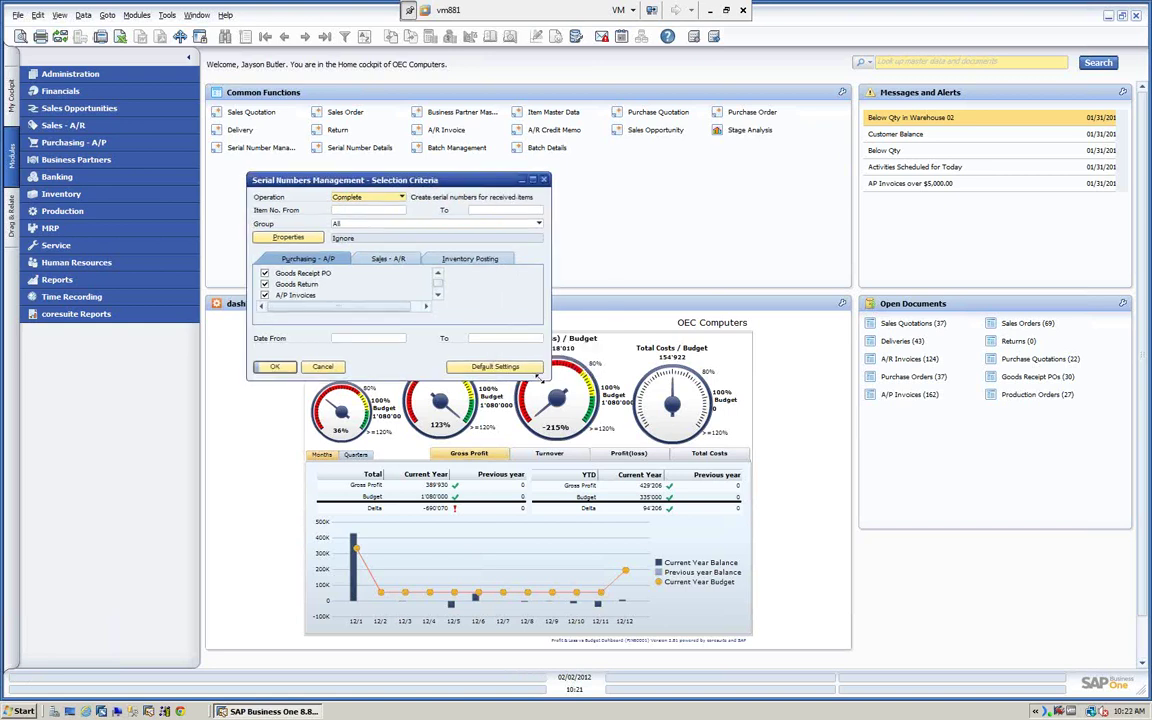
pyautogui.moveTo(548, 377); pyautogui.dragTo(780, 518)
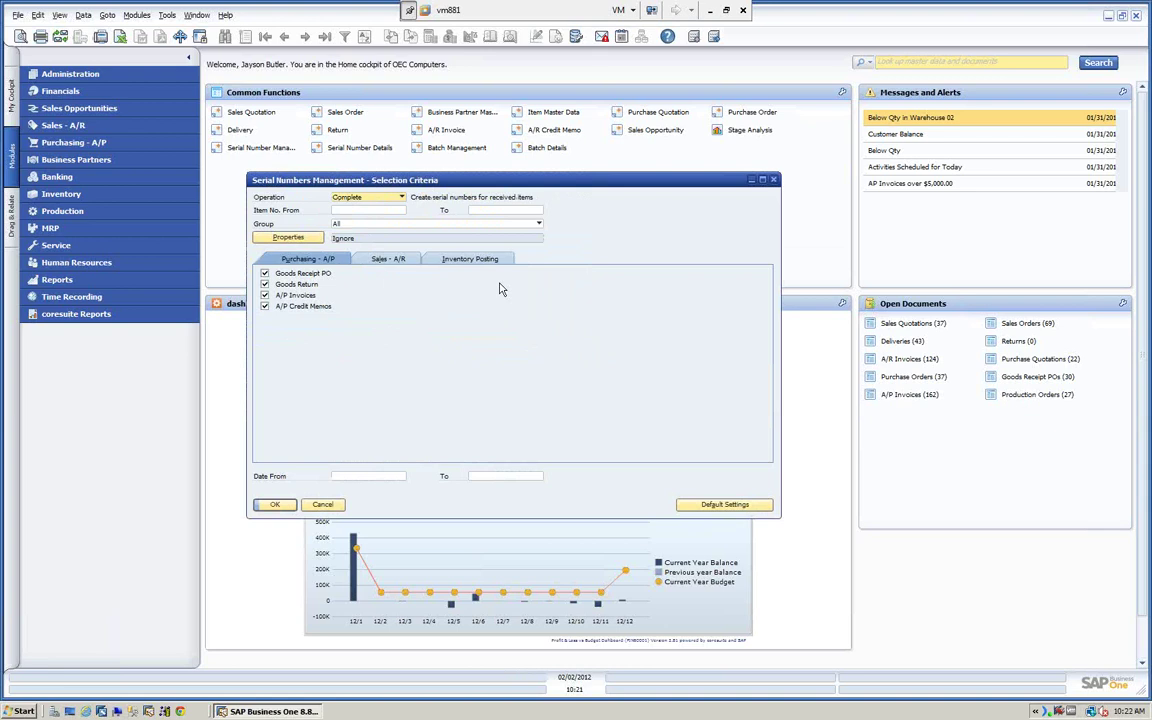
# Set the serial number operation to Update and limit the item range from S10000 to S10000.
pyautogui.click(402, 199)
pyautogui.click(351, 210)
pyautogui.click(369, 211)
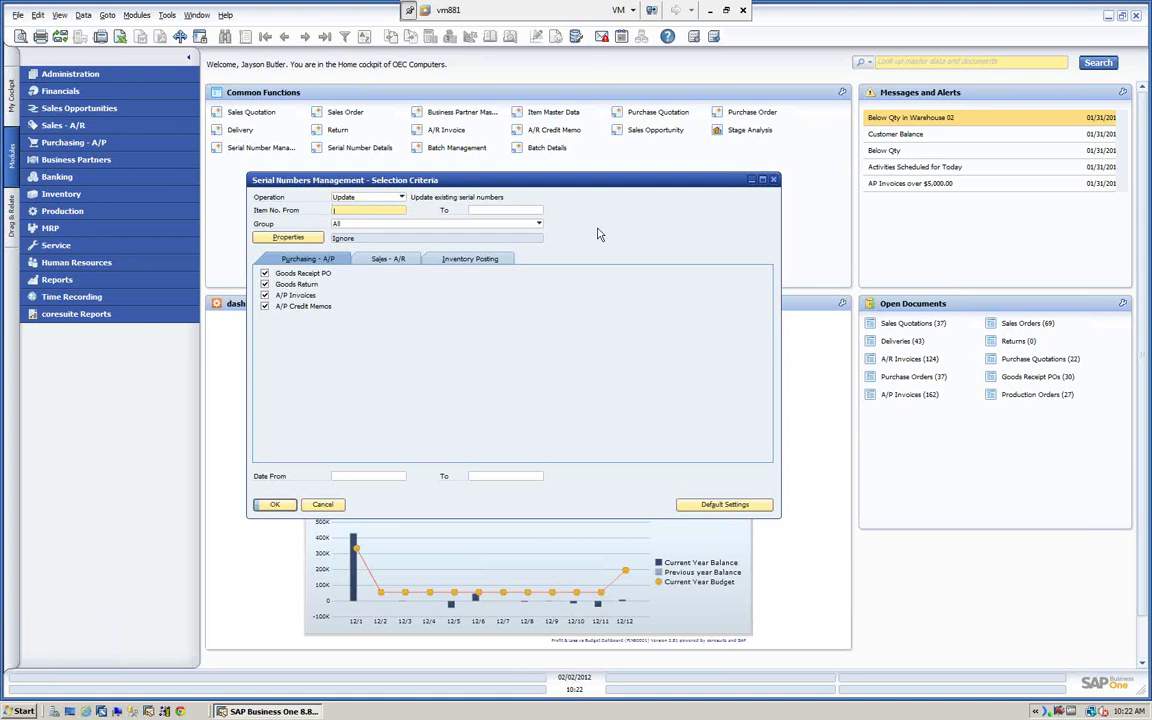
pyautogui.write('S10000')
pyautogui.press('Tab')
pyautogui.write('S10000')
pyautogui.press('Tab')
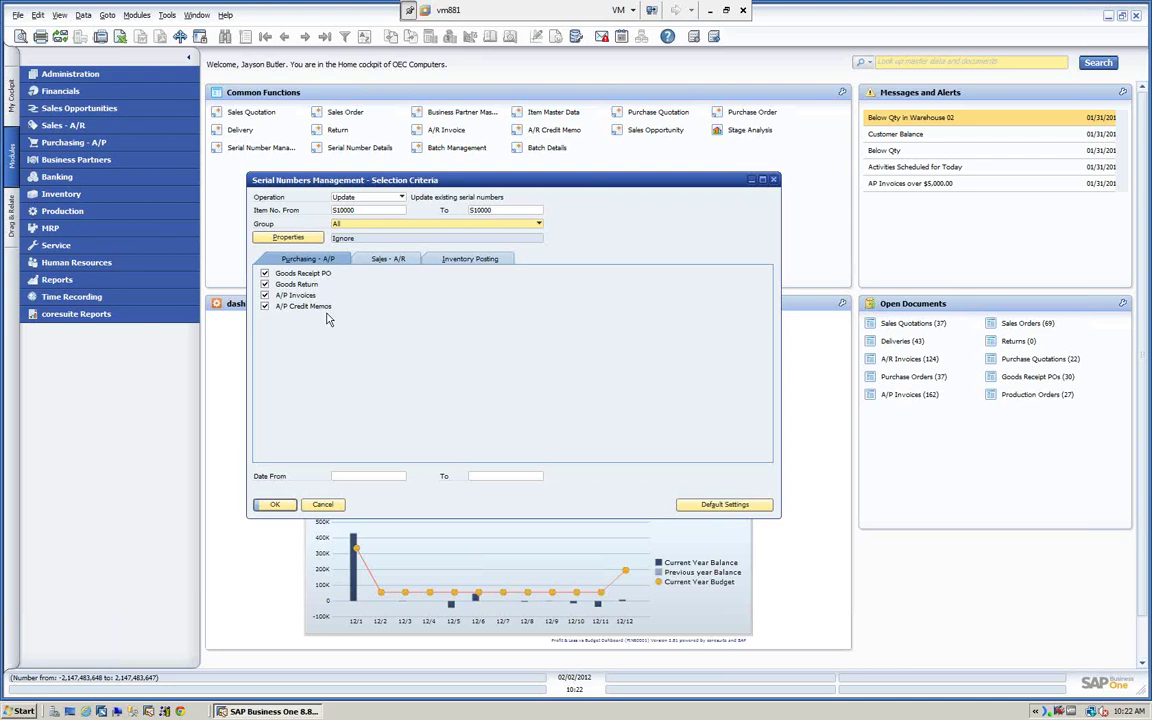
# Review the sales and inventory posting document types, set the date range from 02/02/2012 to 02/02/2012, and run the serial number selection.
pyautogui.click(390, 262)
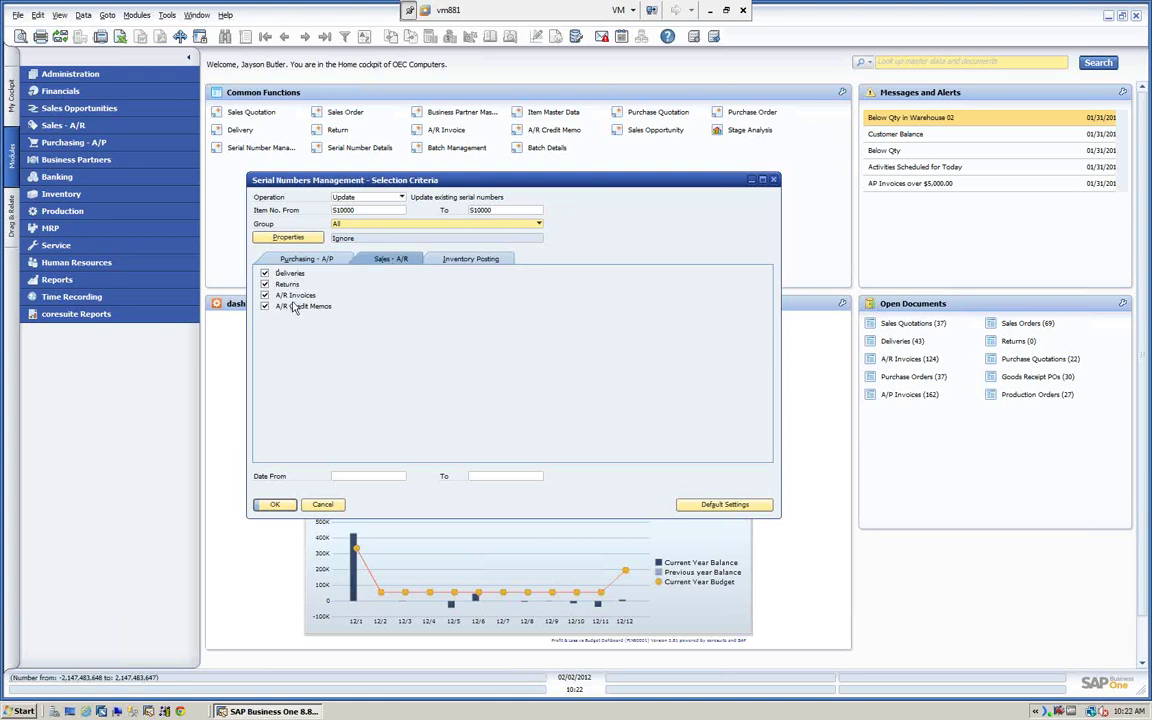
pyautogui.click(470, 259)
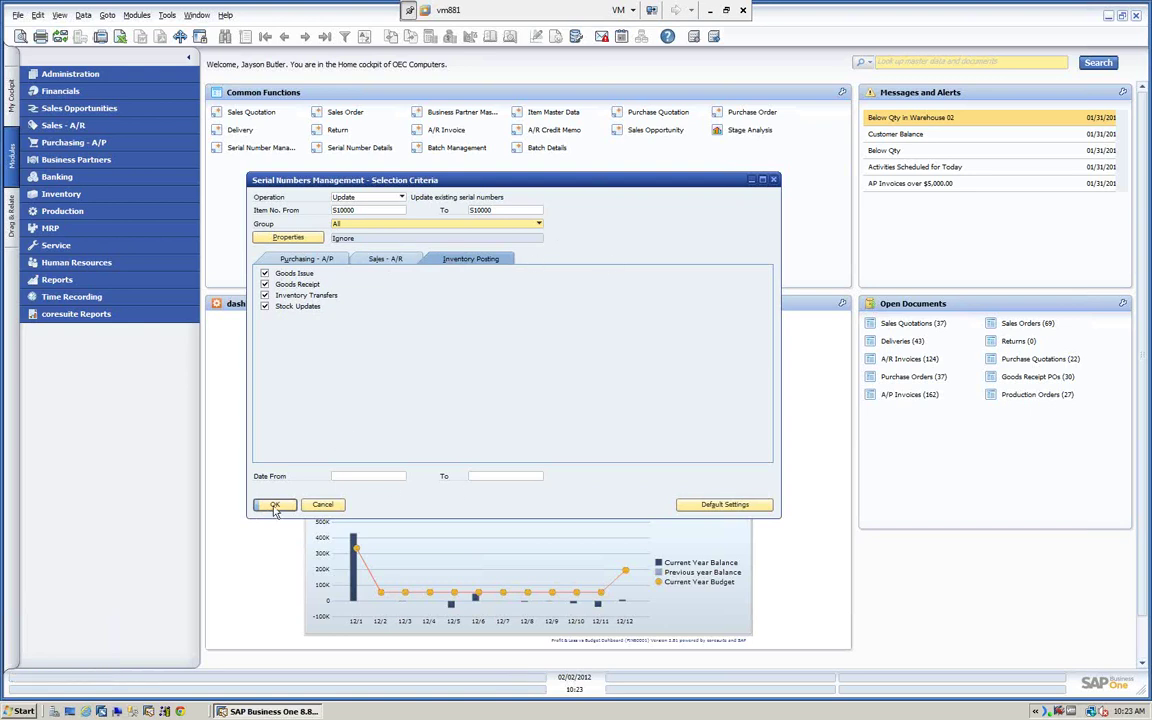
pyautogui.press('Tab')
pyautogui.press('Tab')
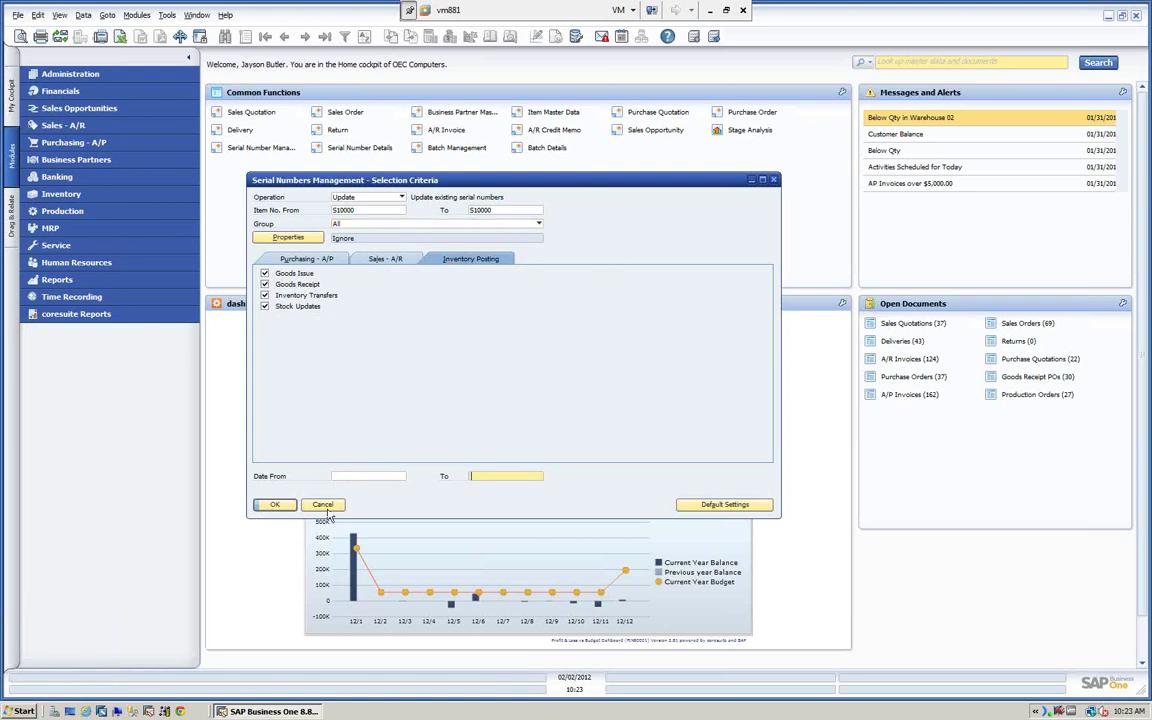
pyautogui.click(336, 476)
pyautogui.write('02/02/2012')
pyautogui.press('Tab')
pyautogui.press('Tab')
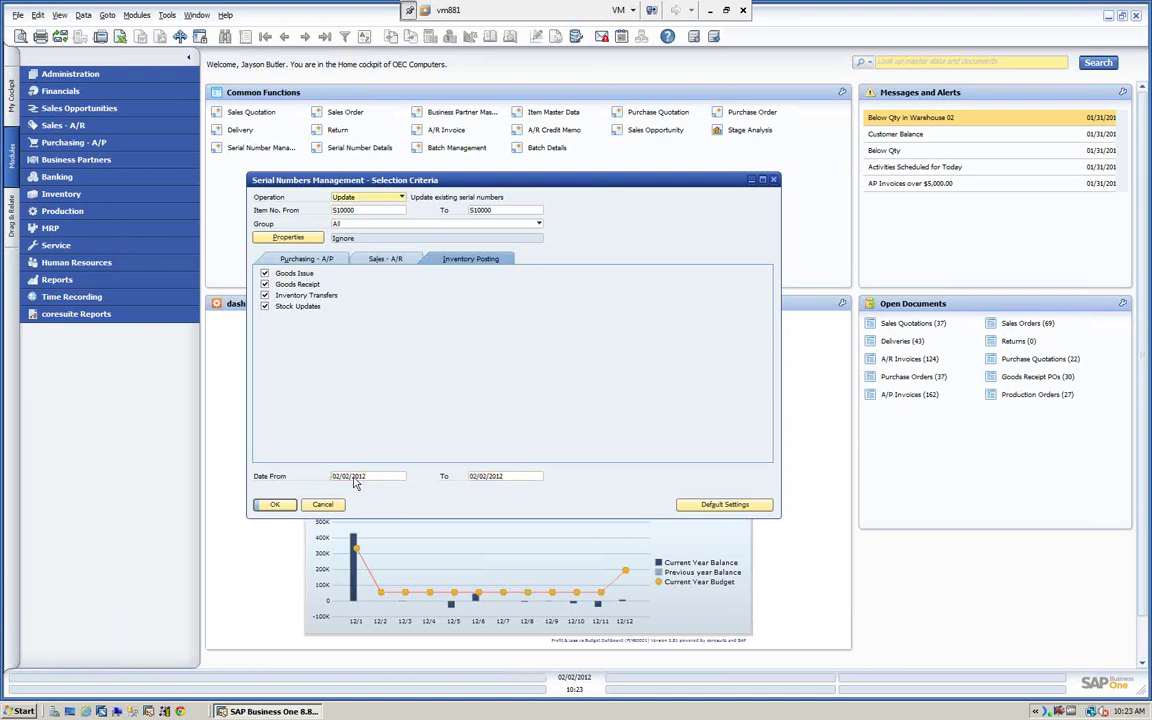
pyautogui.click(274, 505)
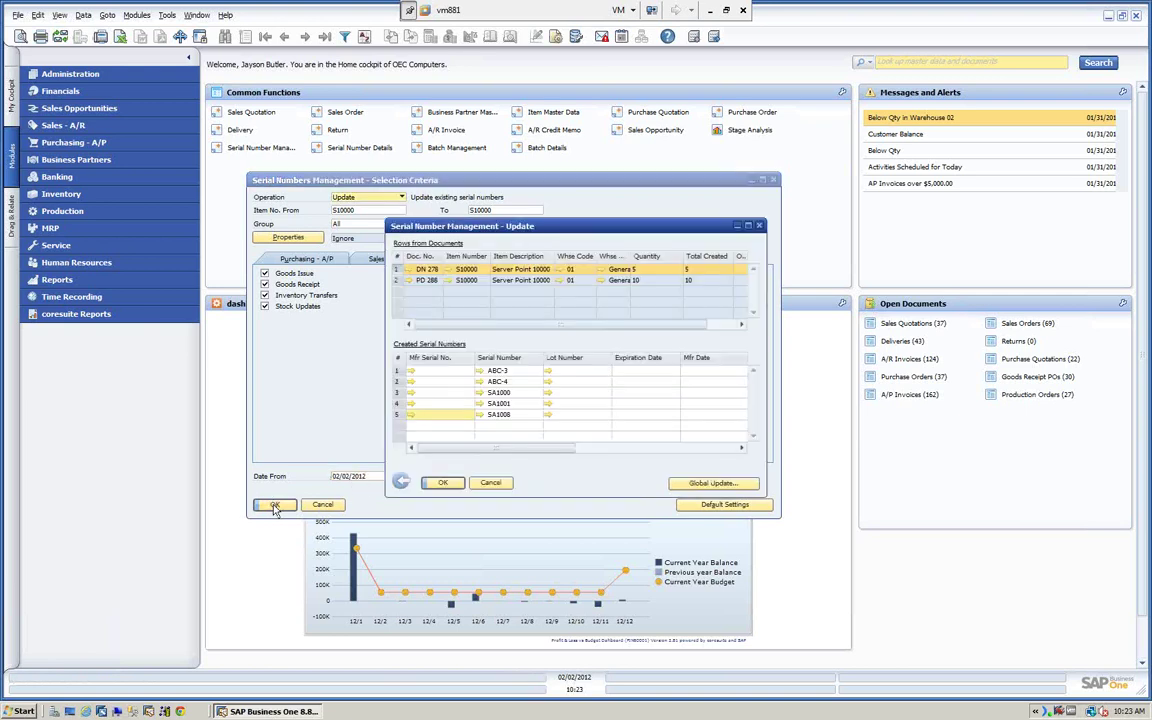
# Enlarge the serial number update window and examine the editable fields of the created serial numbers, including the expiration dates.
pyautogui.moveTo(489, 228); pyautogui.dragTo(352, 158)
pyautogui.moveTo(627, 424); pyautogui.dragTo(790, 572)
pyautogui.click(306, 303)
pyautogui.click(300, 333)
pyautogui.click(527, 310)
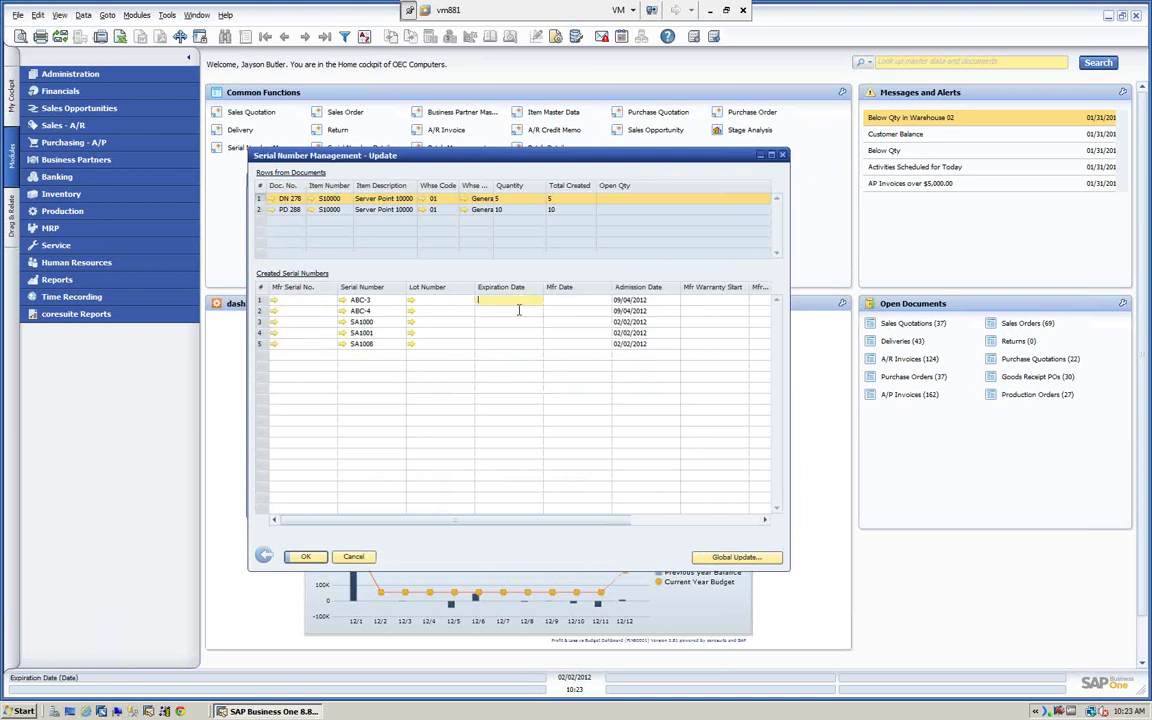
# View the global update fields for the serial numbers of item S10000, and cancel out of Serial Number Management without changes.
pyautogui.click(740, 557)
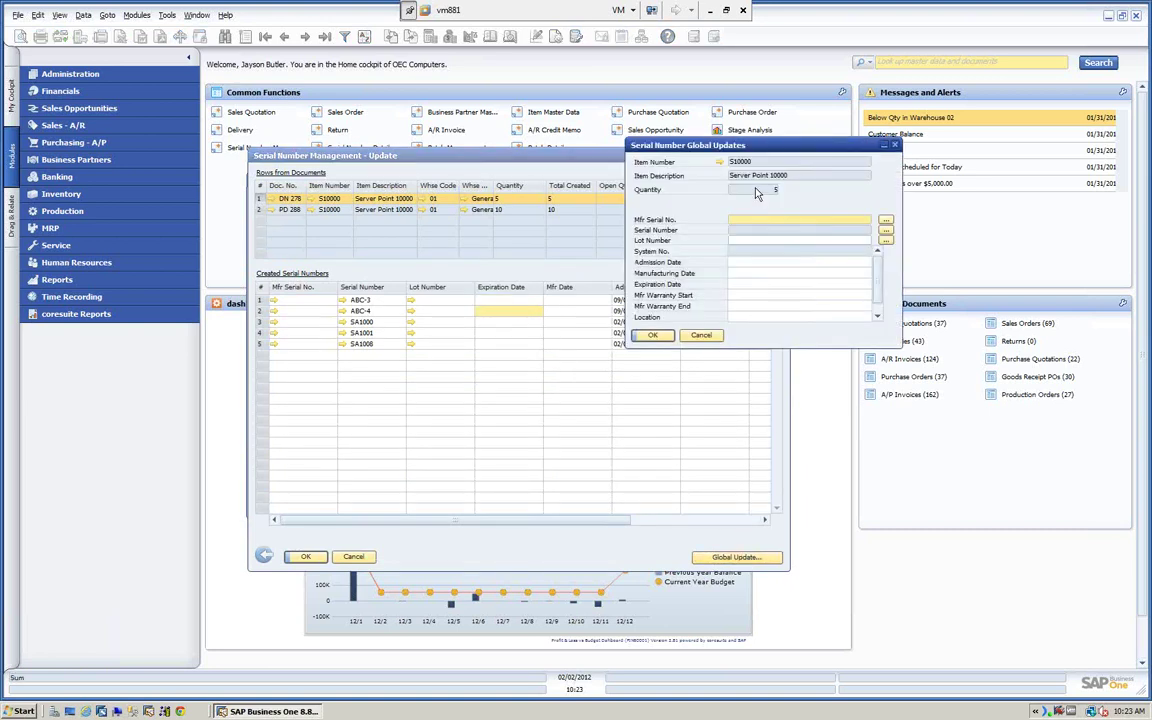
pyautogui.click(701, 336)
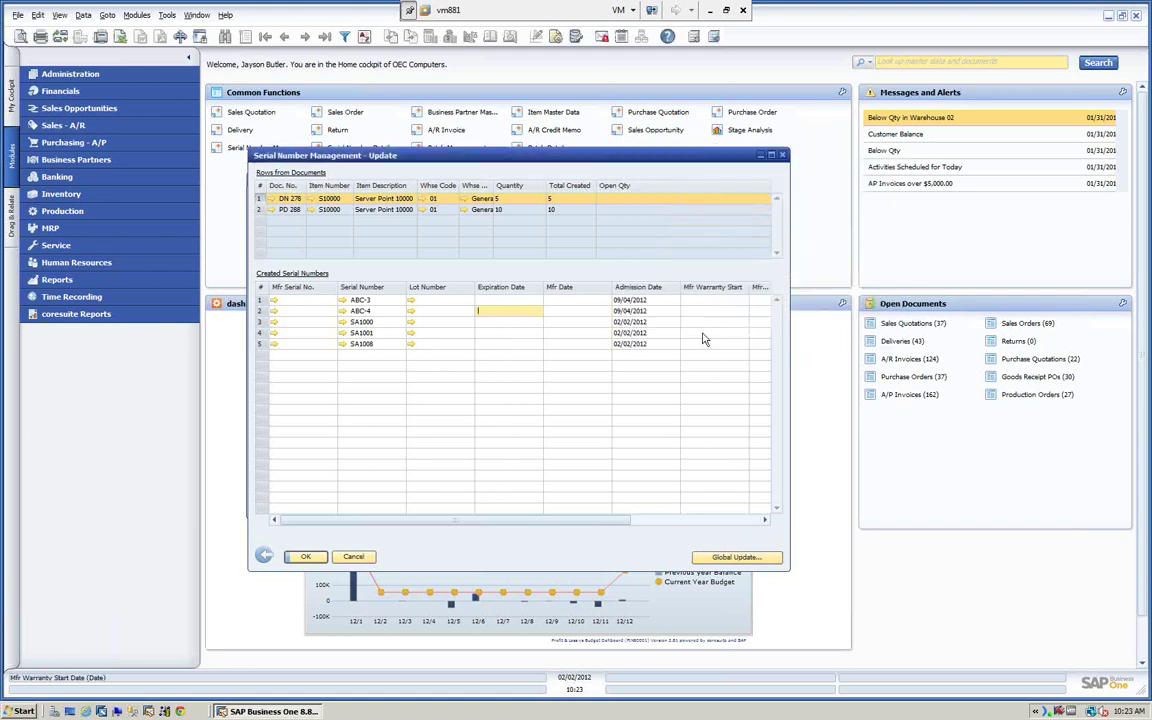
pyautogui.click(356, 560)
pyautogui.click(327, 504)
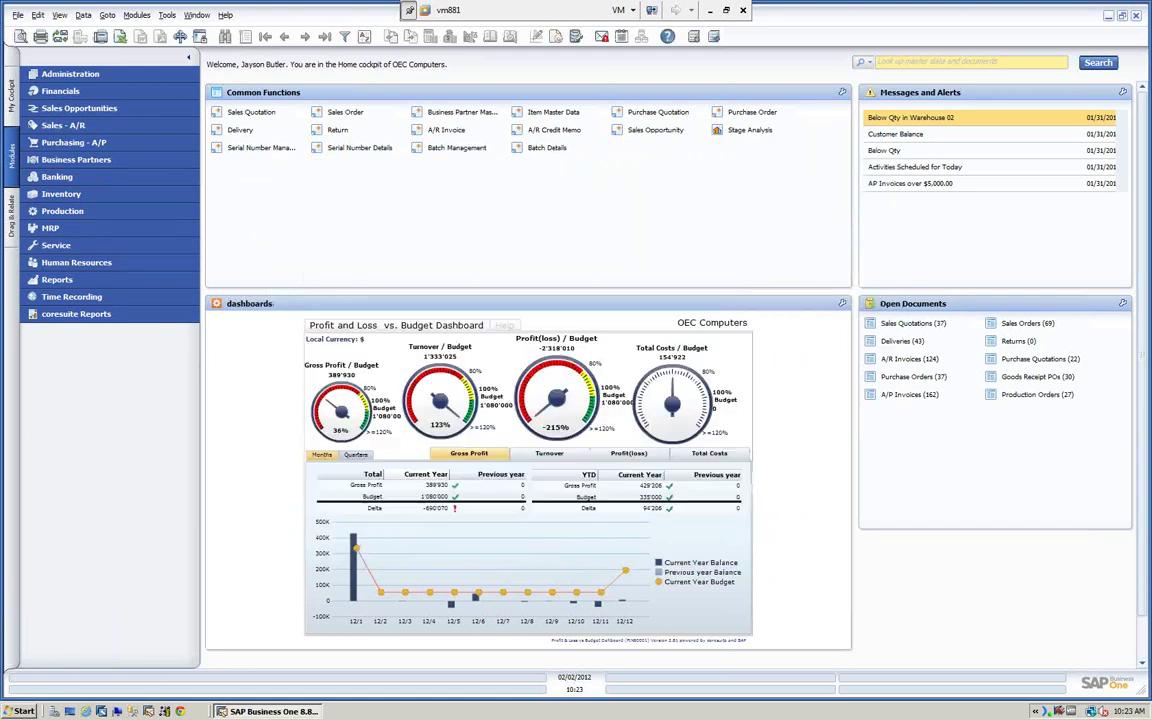
# Look up serial number SA1003 of Server Point 10000 in Serial Number Details, view its record, and close it.
pyautogui.click(345, 152)
pyautogui.moveTo(803, 148); pyautogui.dragTo(542, 178)
pyautogui.click(525, 249)
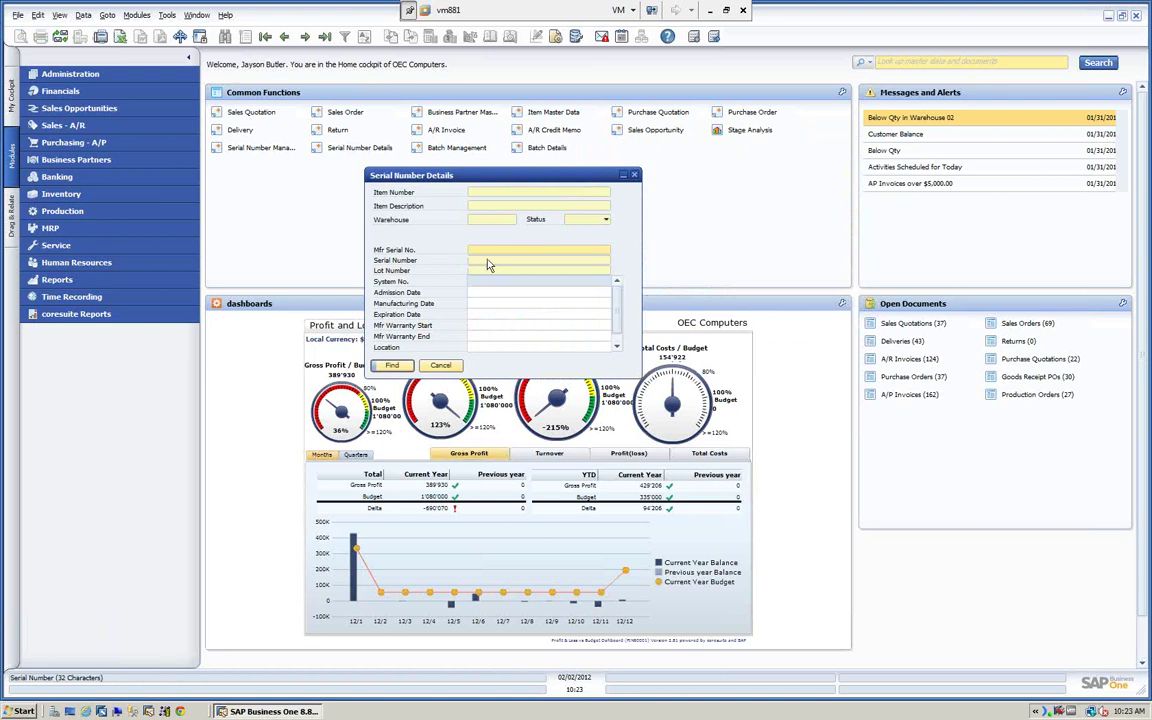
pyautogui.click(489, 259)
pyautogui.click(390, 365)
pyautogui.moveTo(505, 188); pyautogui.dragTo(411, 172)
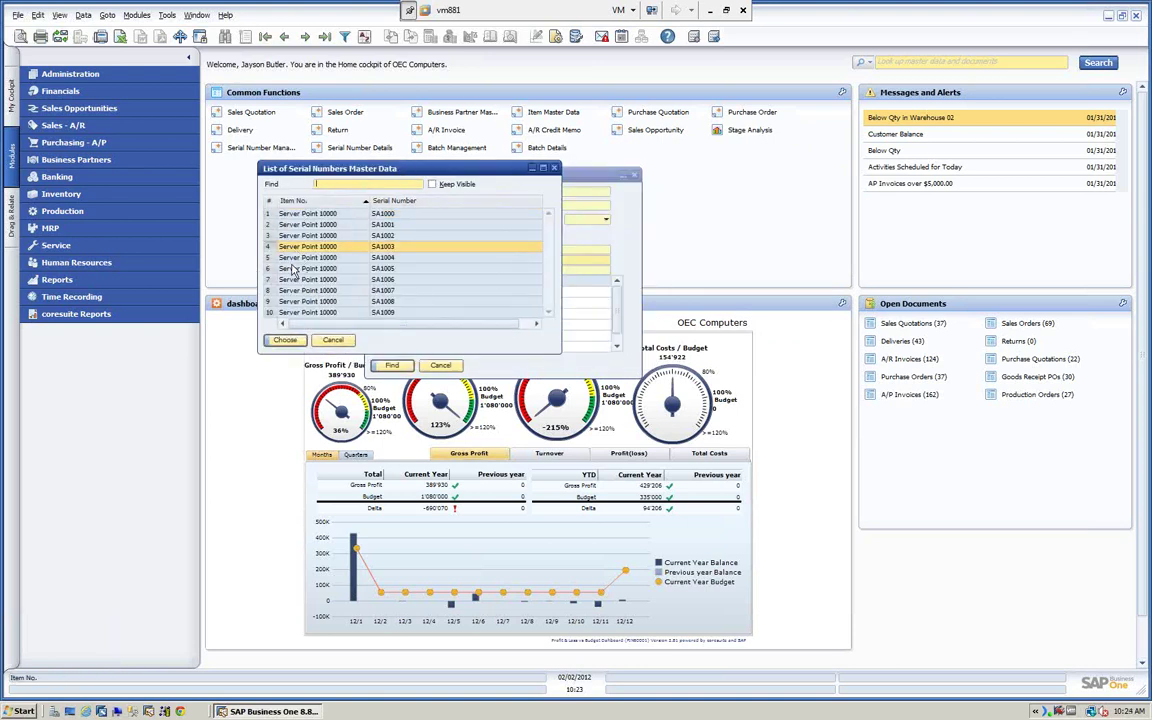
pyautogui.click(285, 340)
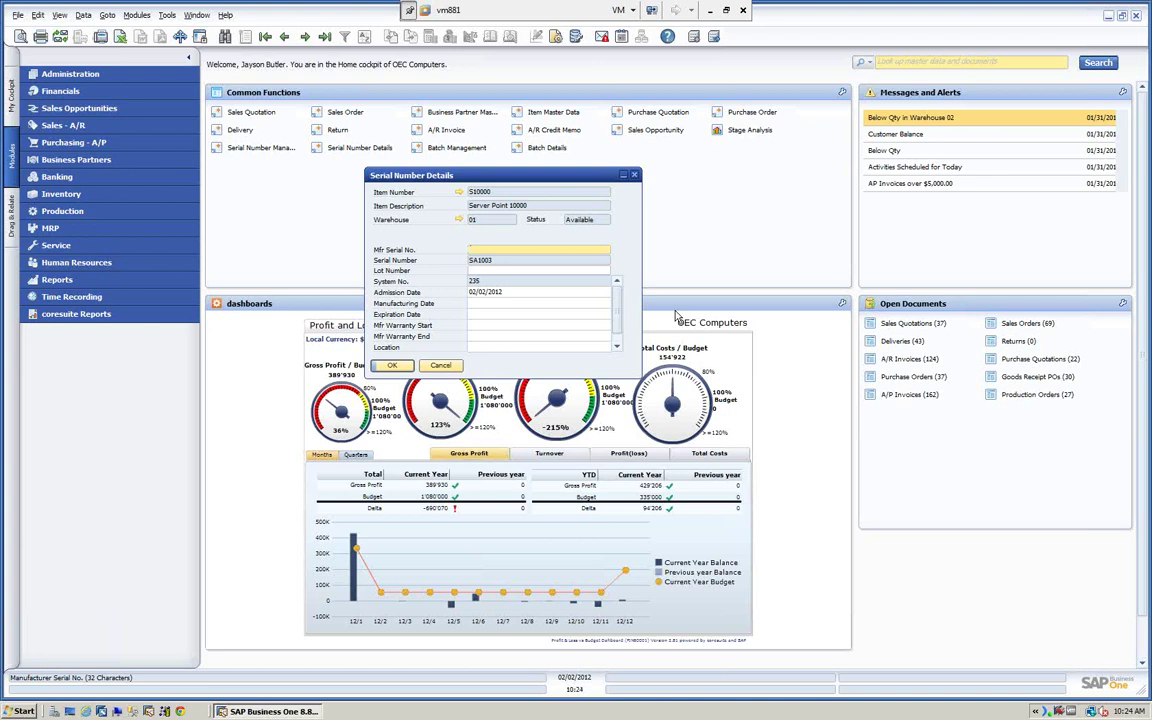
pyautogui.click(392, 365)
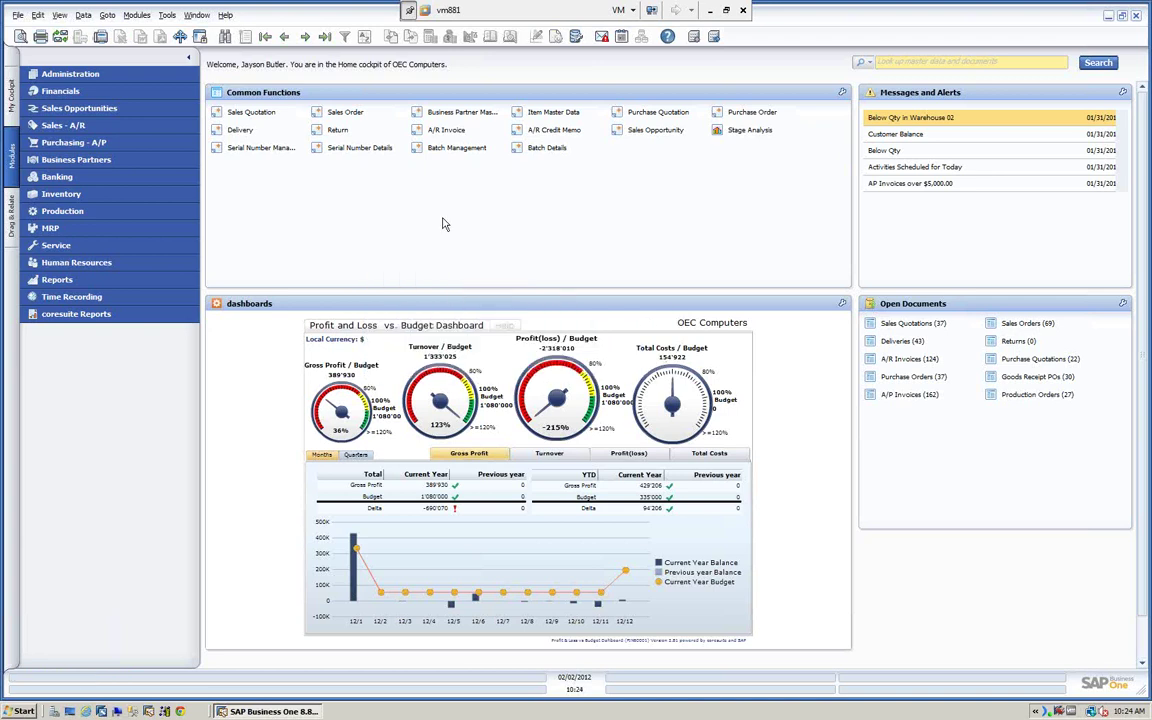
# Open the Batch Management selection criteria with the Update operation and set the date range from 02/02/2012 to 02/02/2012.
pyautogui.click(446, 151)
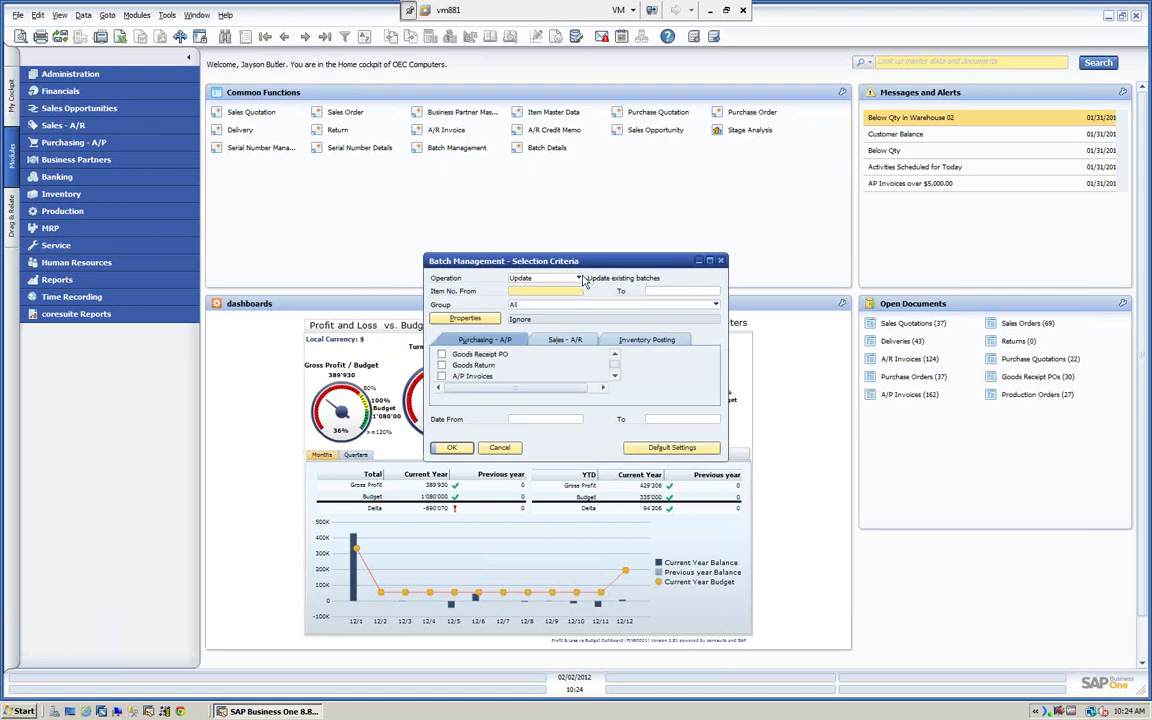
pyautogui.click(548, 278)
pyautogui.click(545, 288)
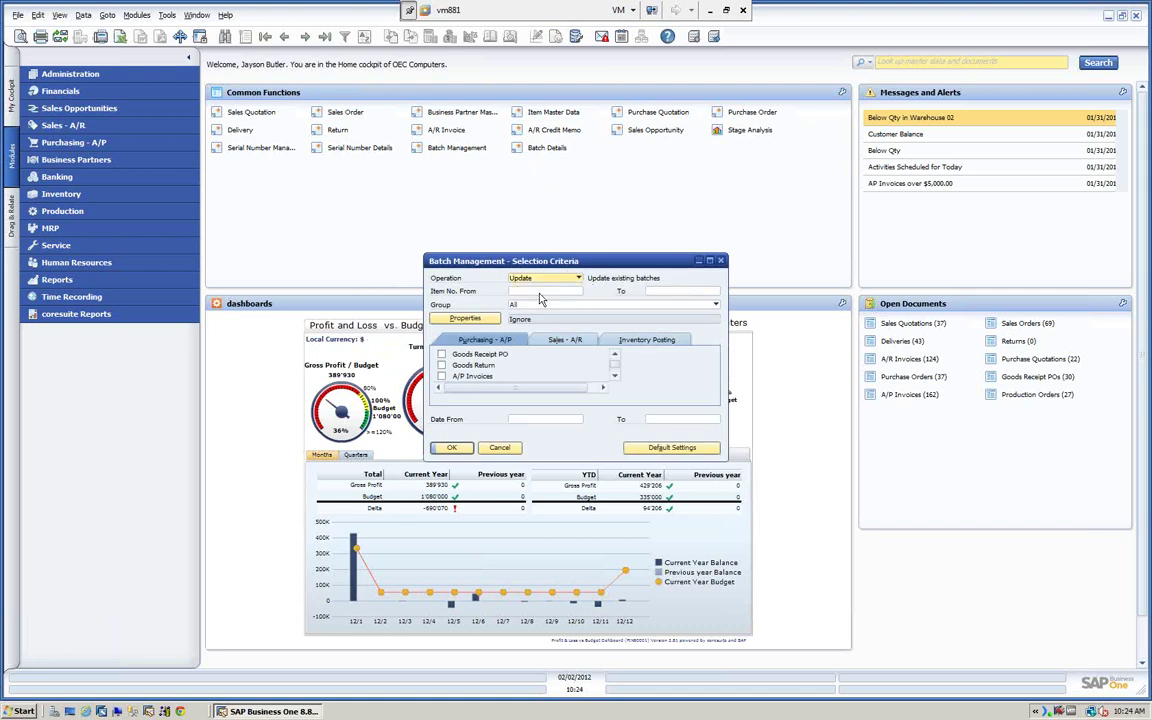
pyautogui.click(523, 292)
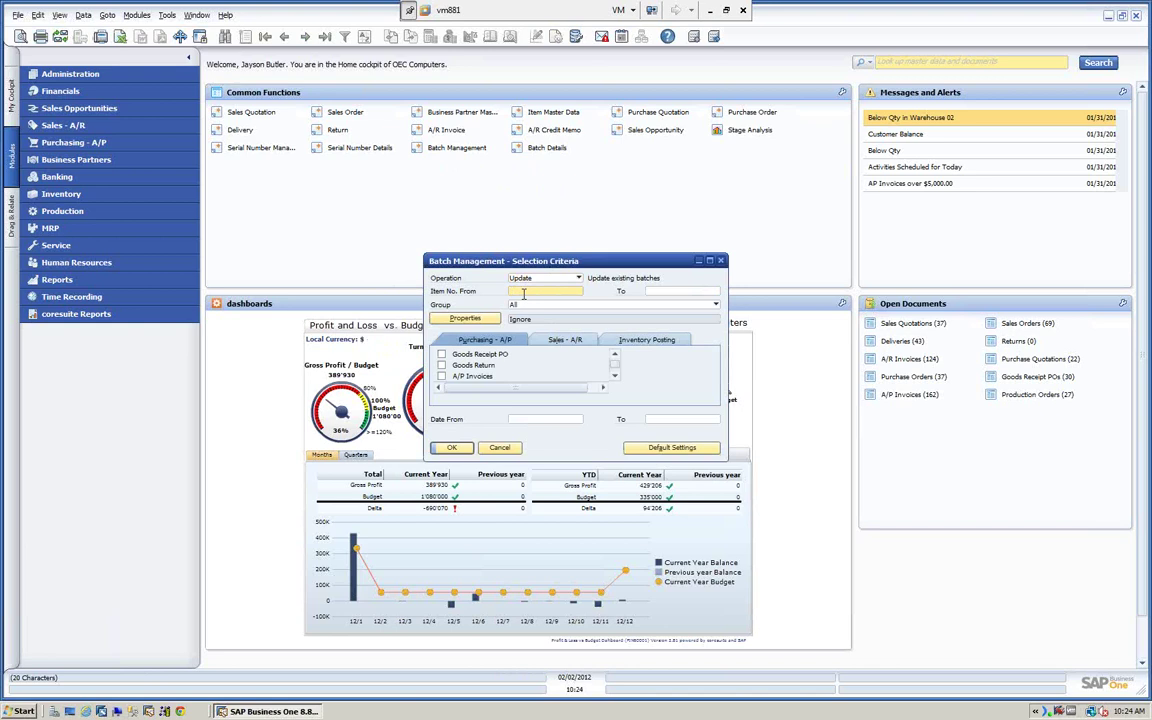
pyautogui.click(544, 419)
pyautogui.write('t')
pyautogui.press('Tab')
pyautogui.write('t')
pyautogui.press('Tab')
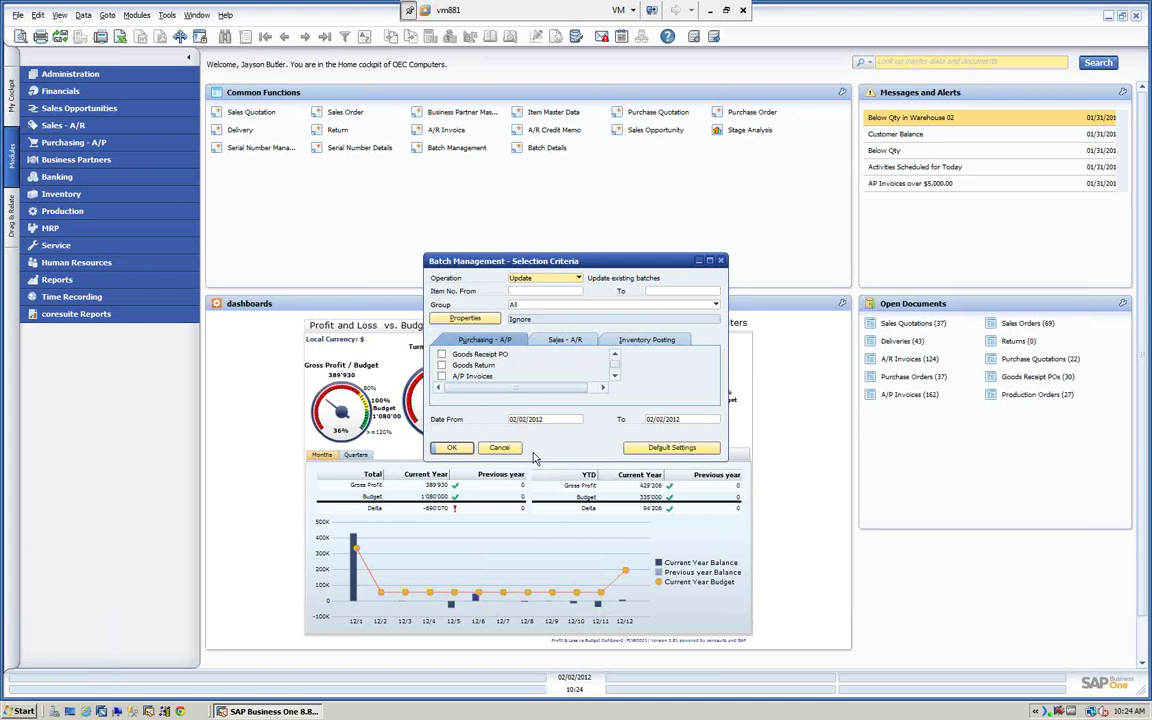
# Include Goods Receipt PO among the purchasing documents and run the batch selection.
pyautogui.click(566, 339)
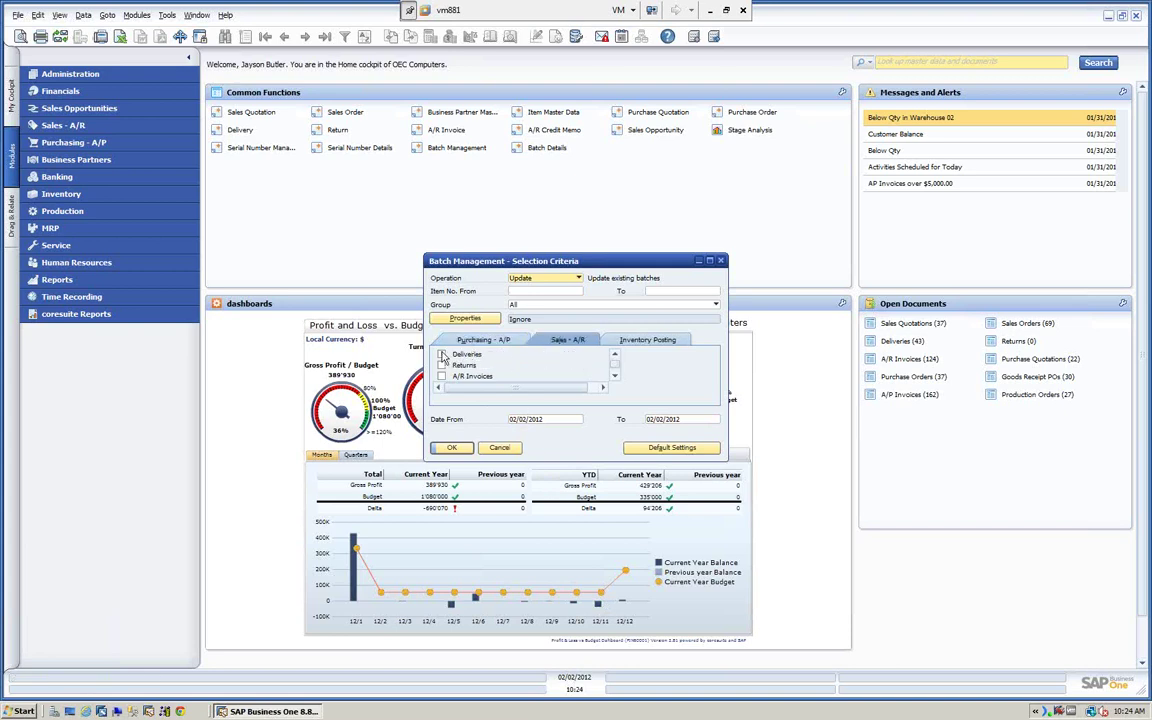
pyautogui.click(484, 339)
pyautogui.click(441, 354)
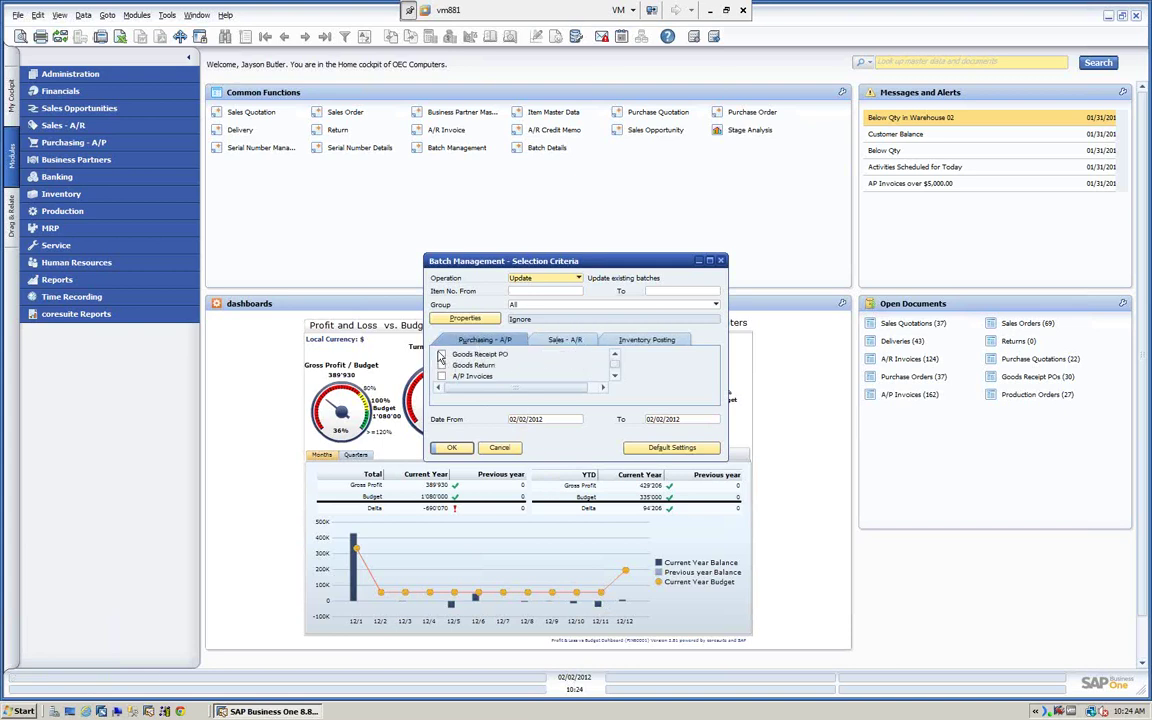
pyautogui.click(452, 448)
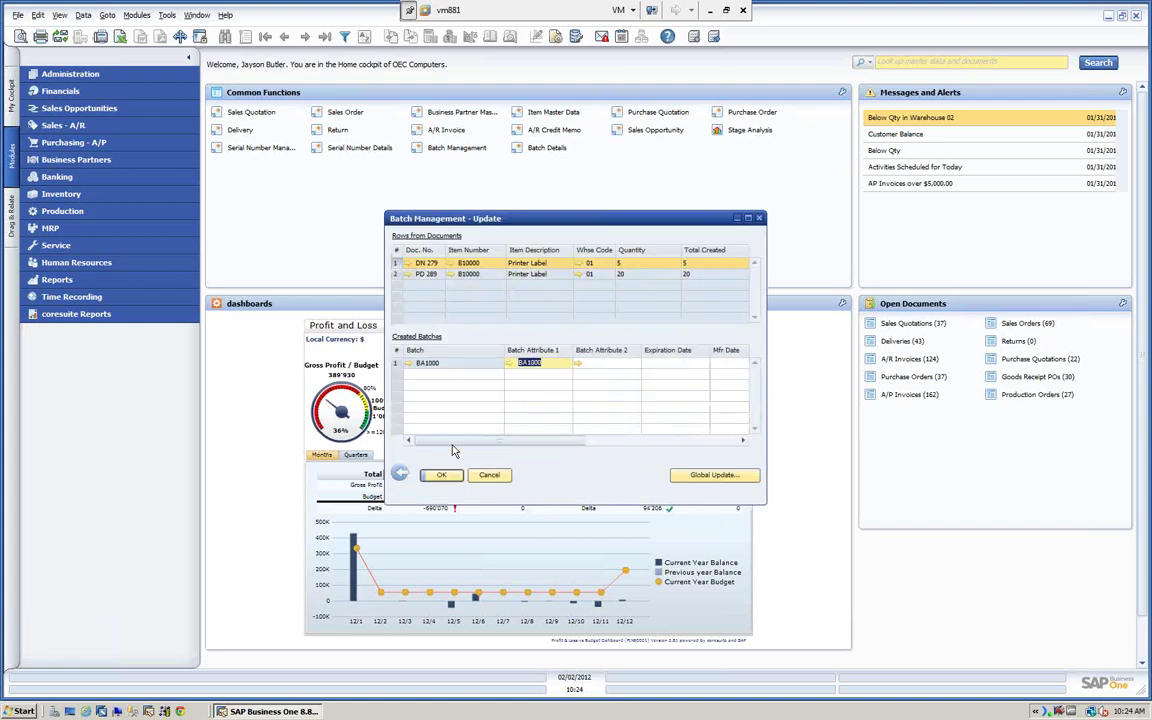
# View the global update fields for the batch of item B10000, and cancel out of Batch Management without changes.
pyautogui.moveTo(532, 225); pyautogui.dragTo(472, 209)
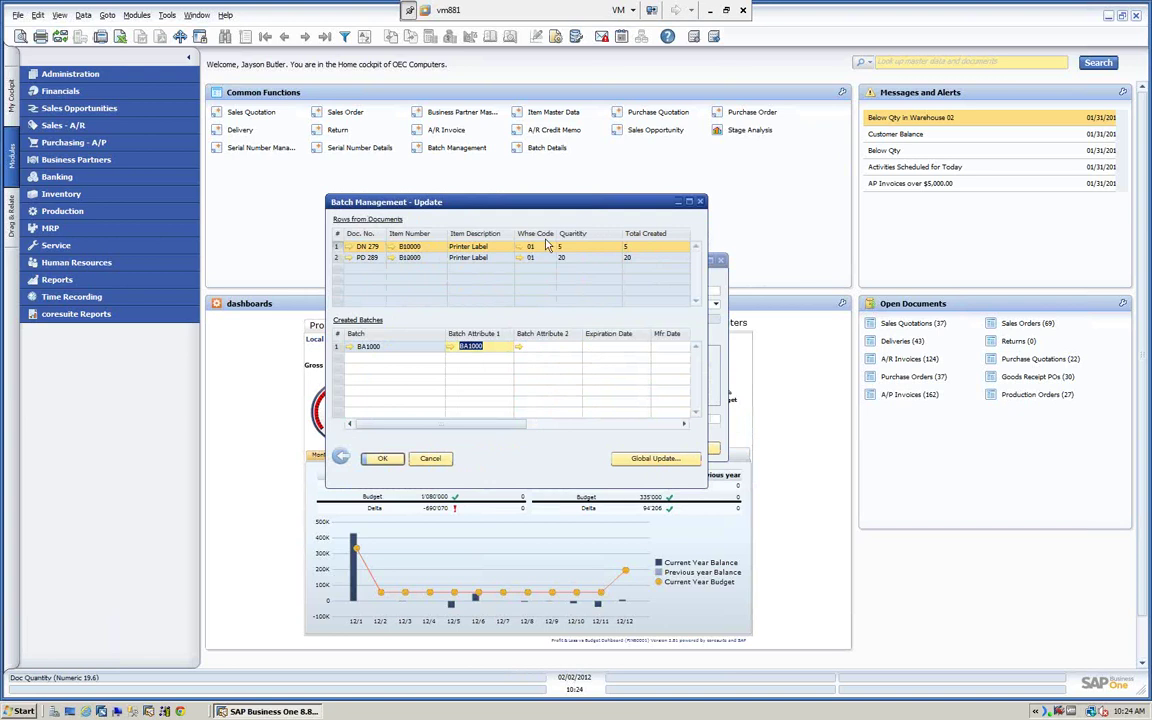
pyautogui.click(655, 461)
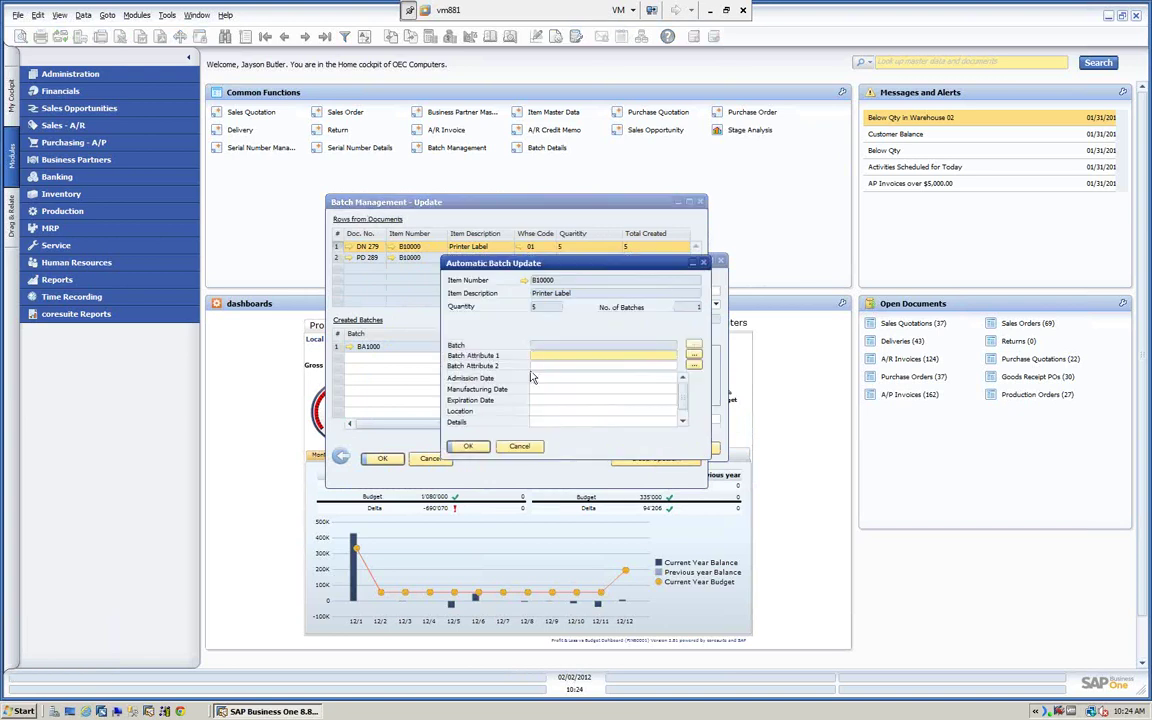
pyautogui.click(520, 447)
pyautogui.click(430, 458)
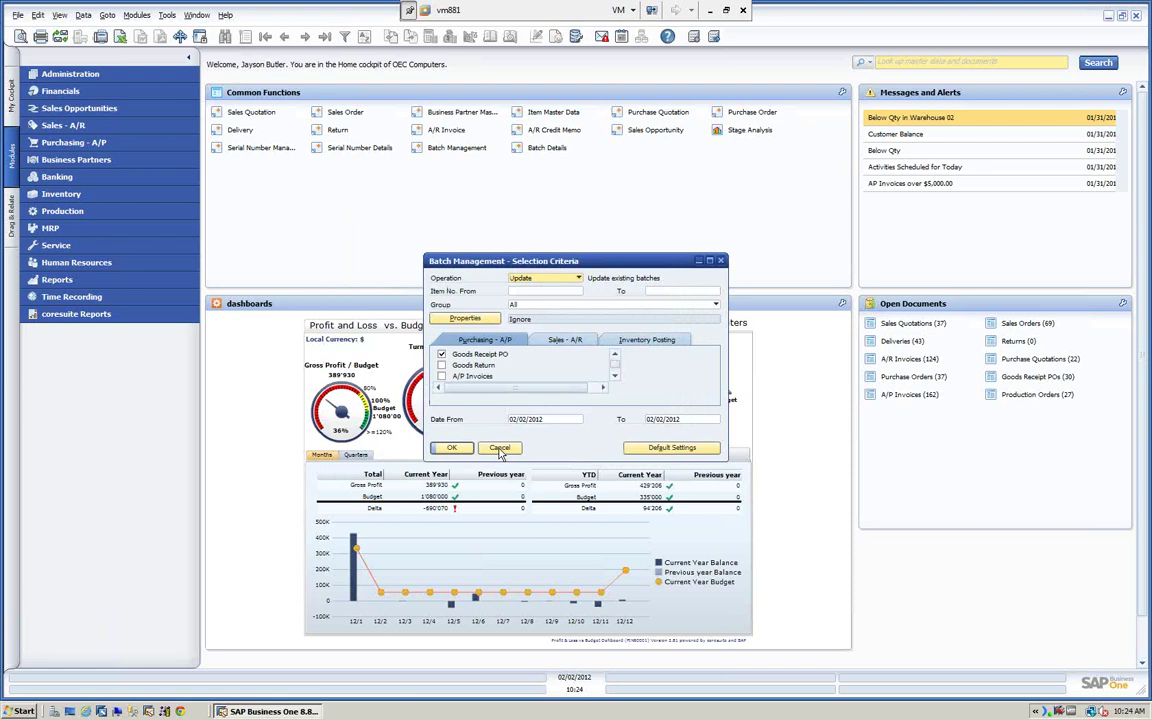
pyautogui.click(500, 448)
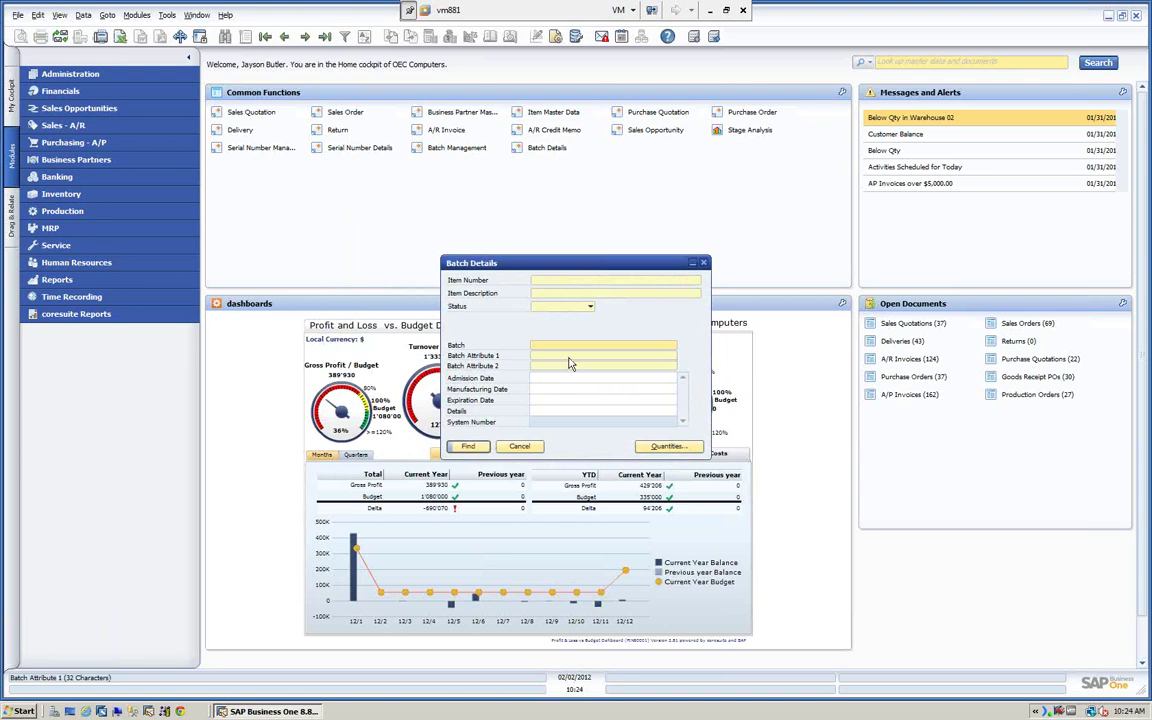
# Look up batch BA1000 of item B10000 in Batch Details, view the available status options, and close the record.
pyautogui.write('ba')
pyautogui.click(466, 448)
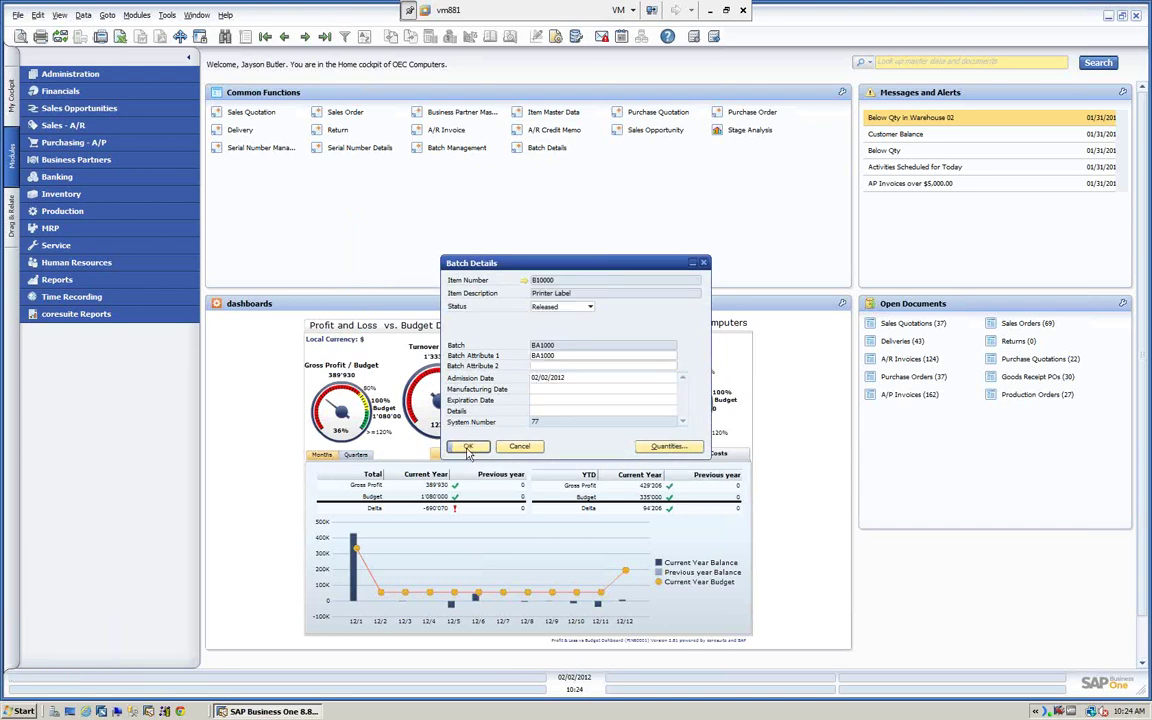
pyautogui.click(576, 356)
pyautogui.click(562, 307)
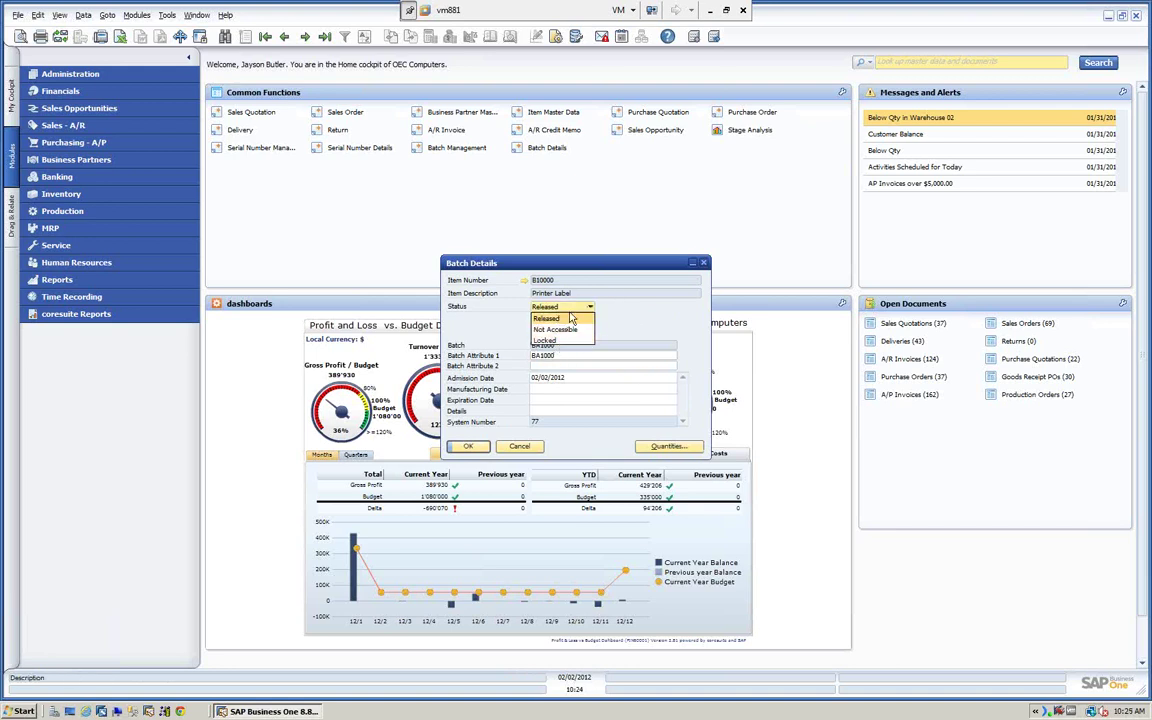
pyautogui.press('Escape')
pyautogui.press('Escape')
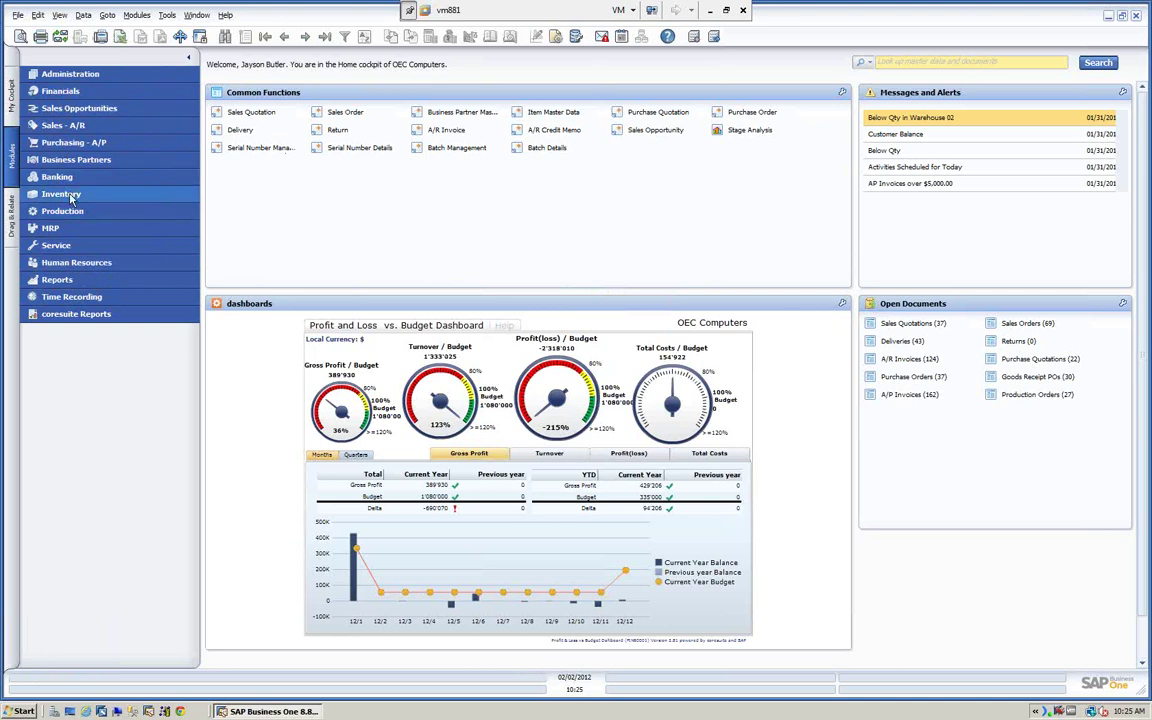
# Create an inventory transfer from warehouse 01 with item S10000 going to warehouse 02.
pyautogui.click(71, 199)
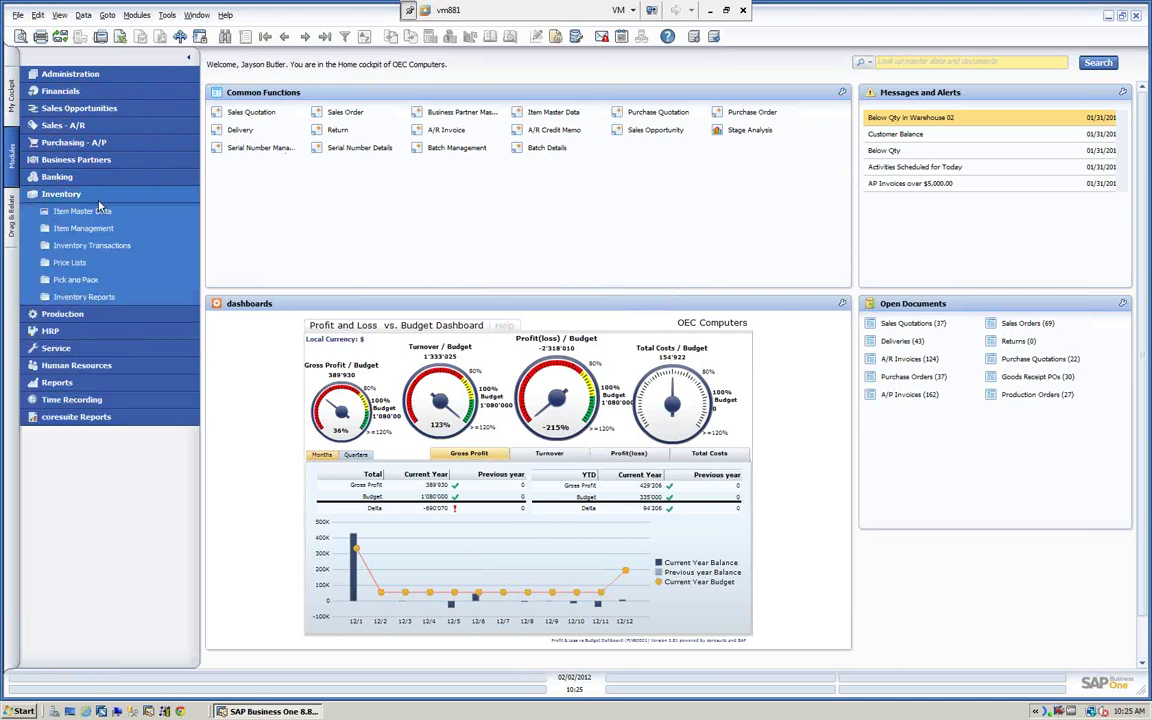
pyautogui.click(93, 246)
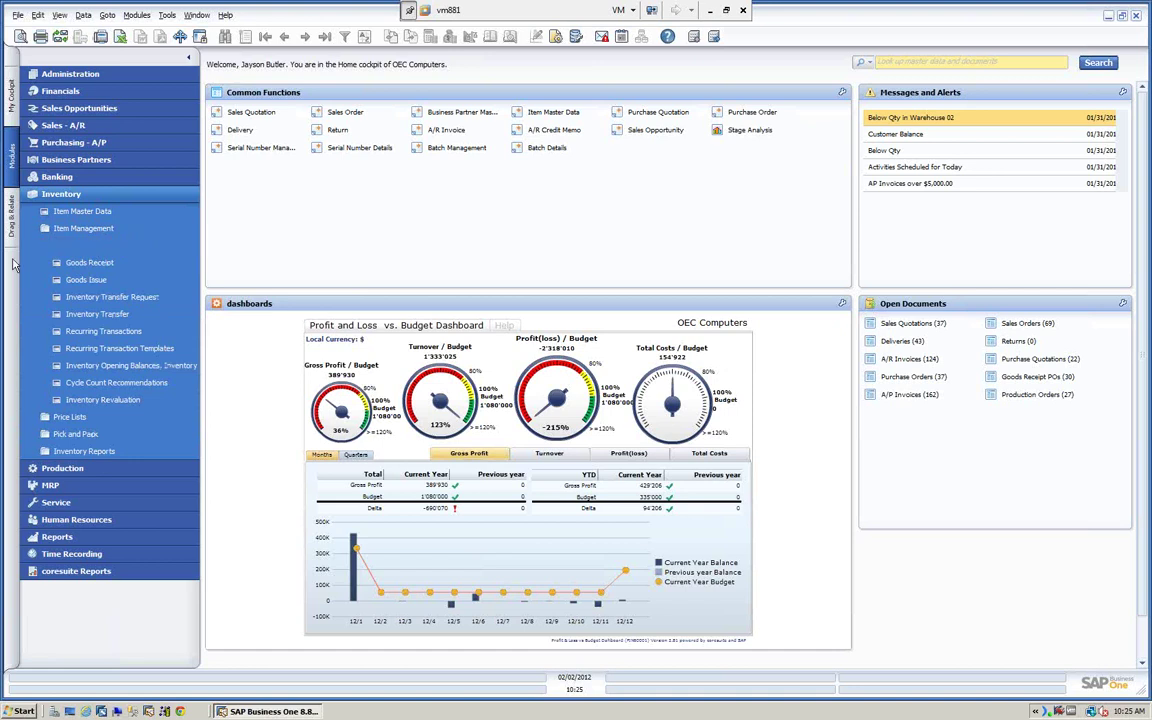
pyautogui.click(108, 315)
pyautogui.moveTo(398, 77); pyautogui.dragTo(572, 119)
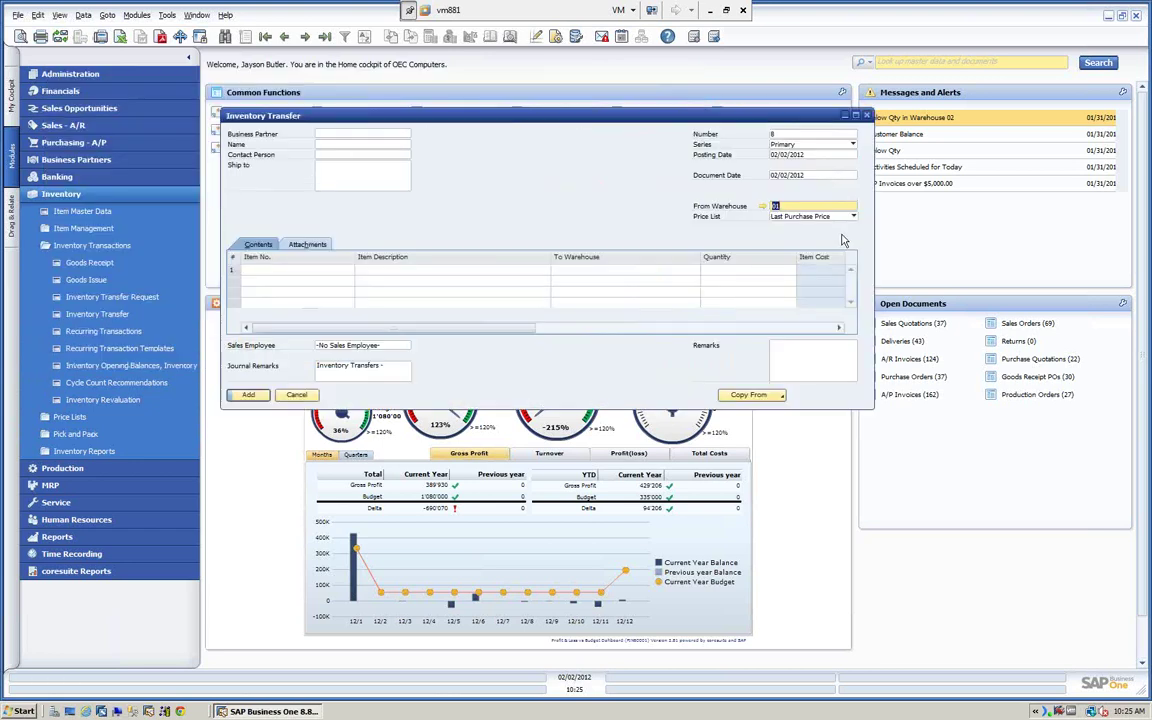
pyautogui.click(301, 270)
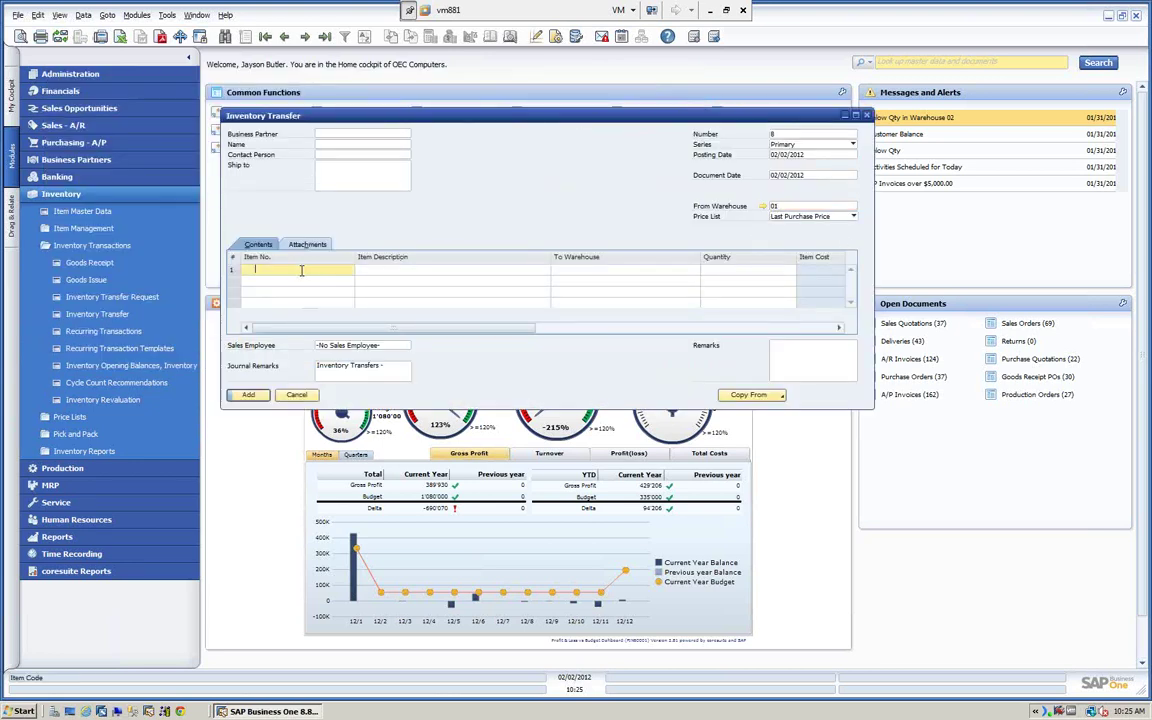
pyautogui.write('S10000')
pyautogui.press('Tab')
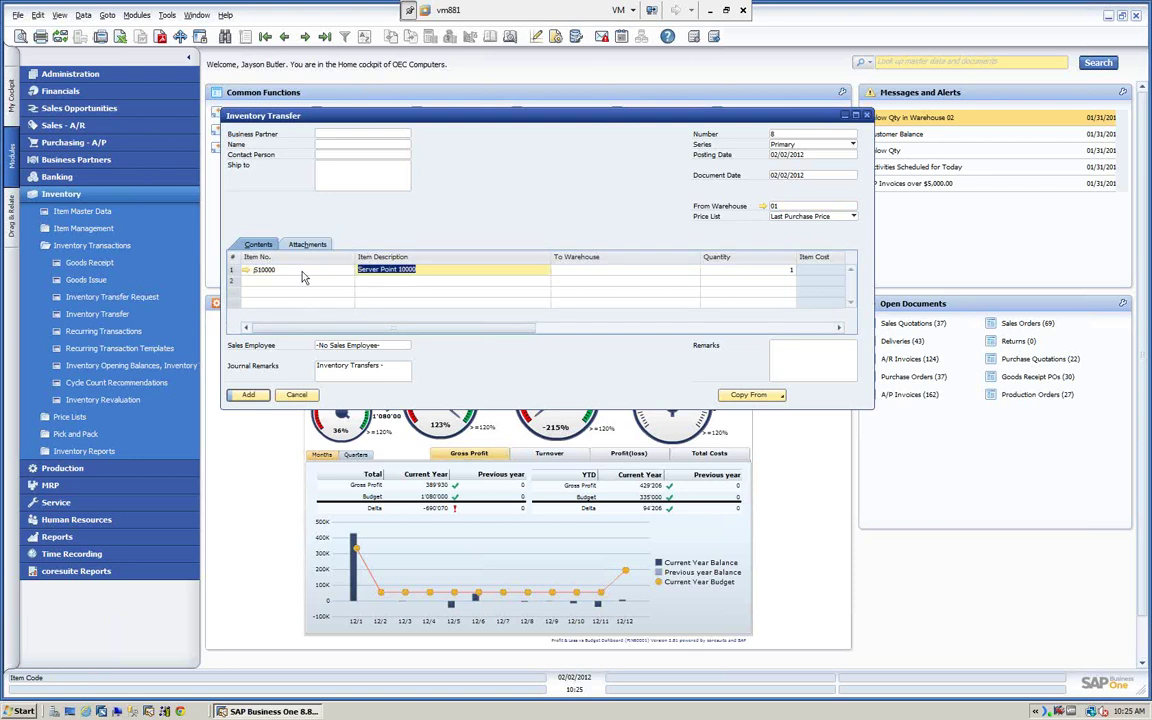
pyautogui.press('Tab')
pyautogui.write('0')
pyautogui.press('Tab')
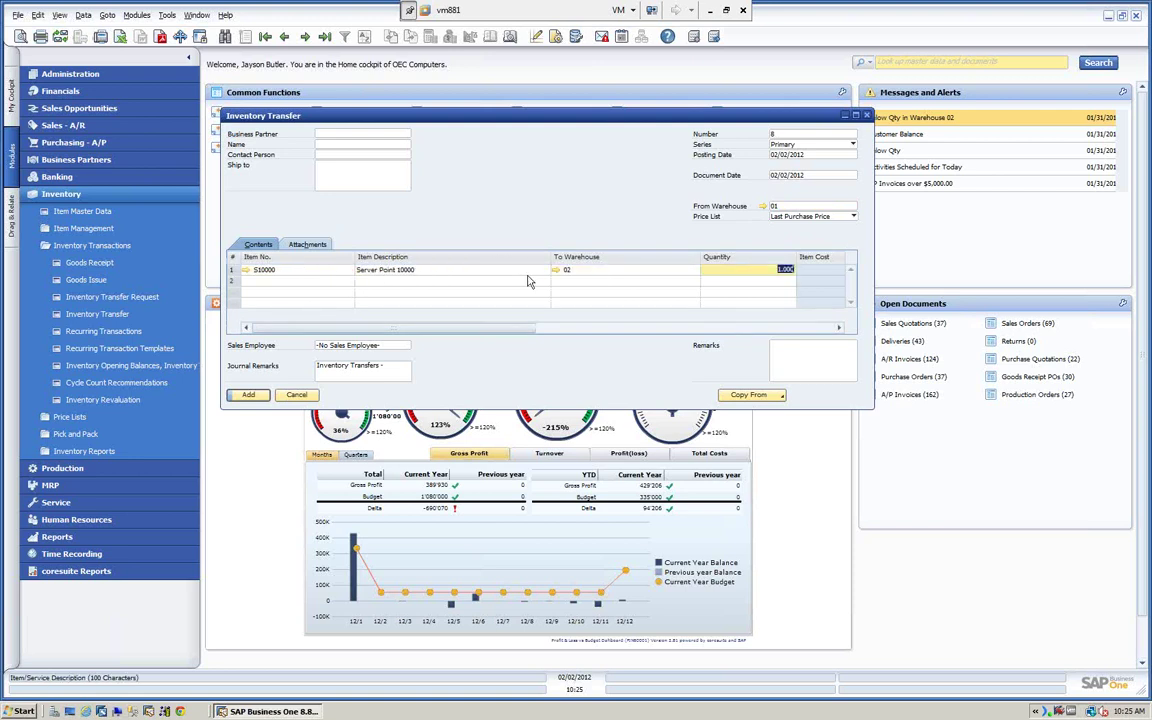
# Auto-select serial number ABC-5 for the S10000 row and add the inventory transfer, confirming the posting.
pyautogui.click(247, 395)
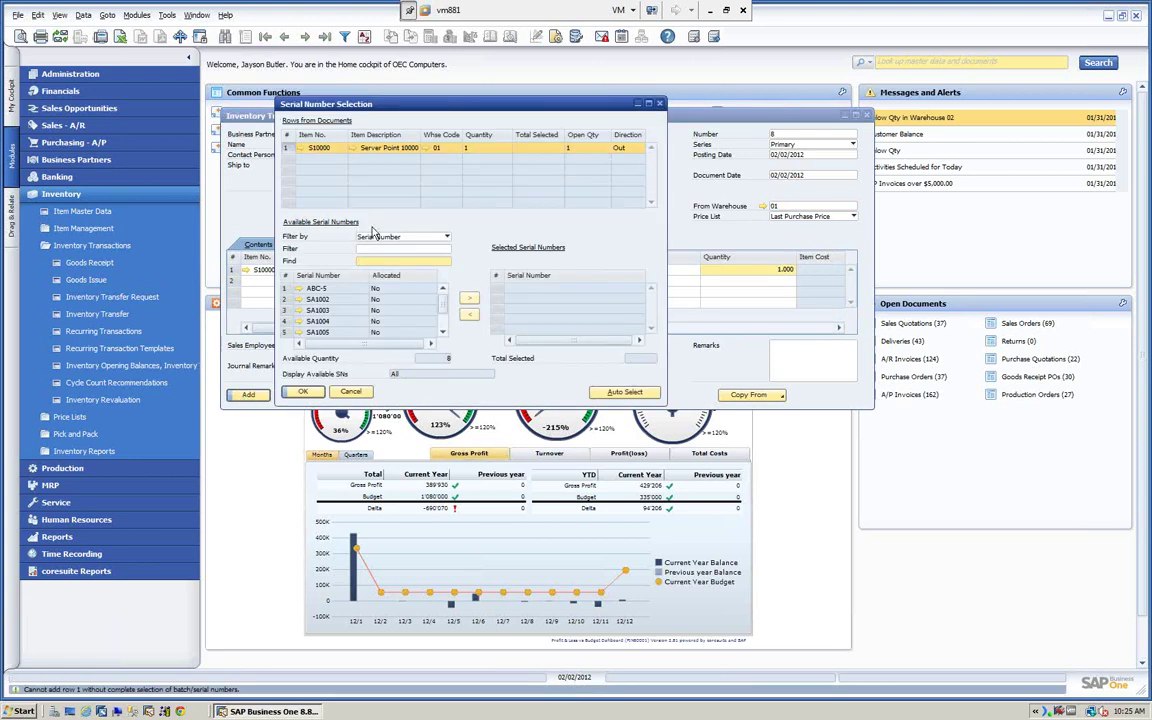
pyautogui.click(624, 392)
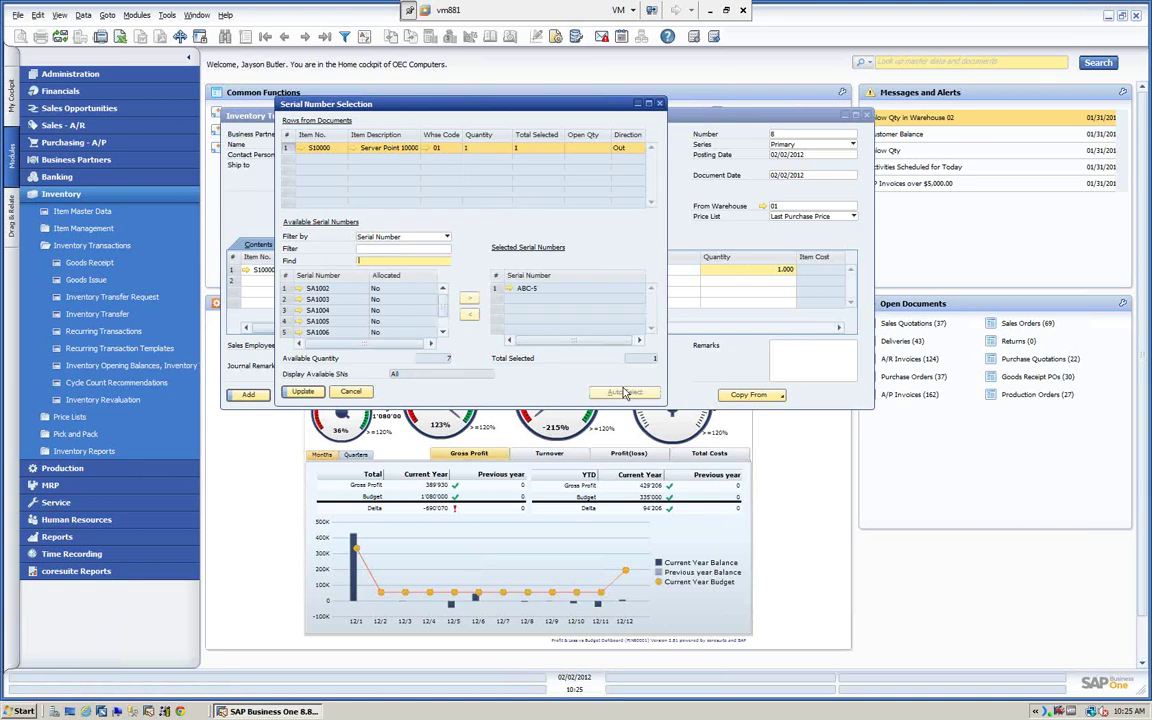
pyautogui.click(301, 392)
pyautogui.click(301, 392)
pyautogui.click(248, 394)
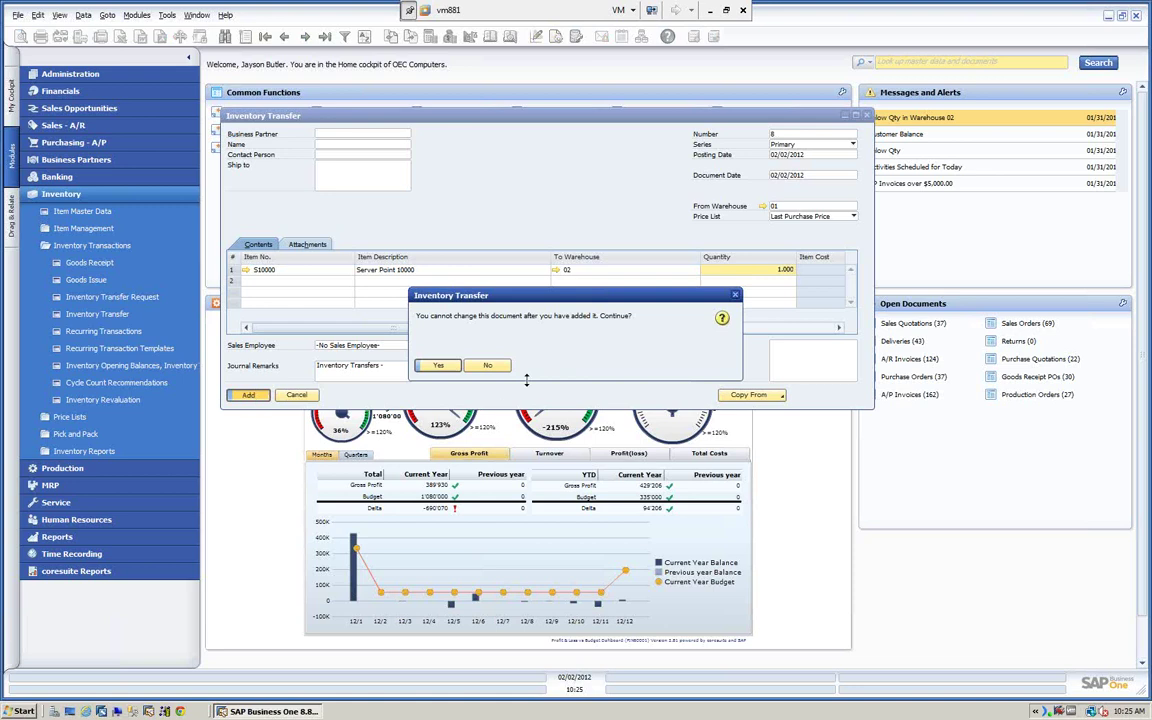
pyautogui.click(438, 365)
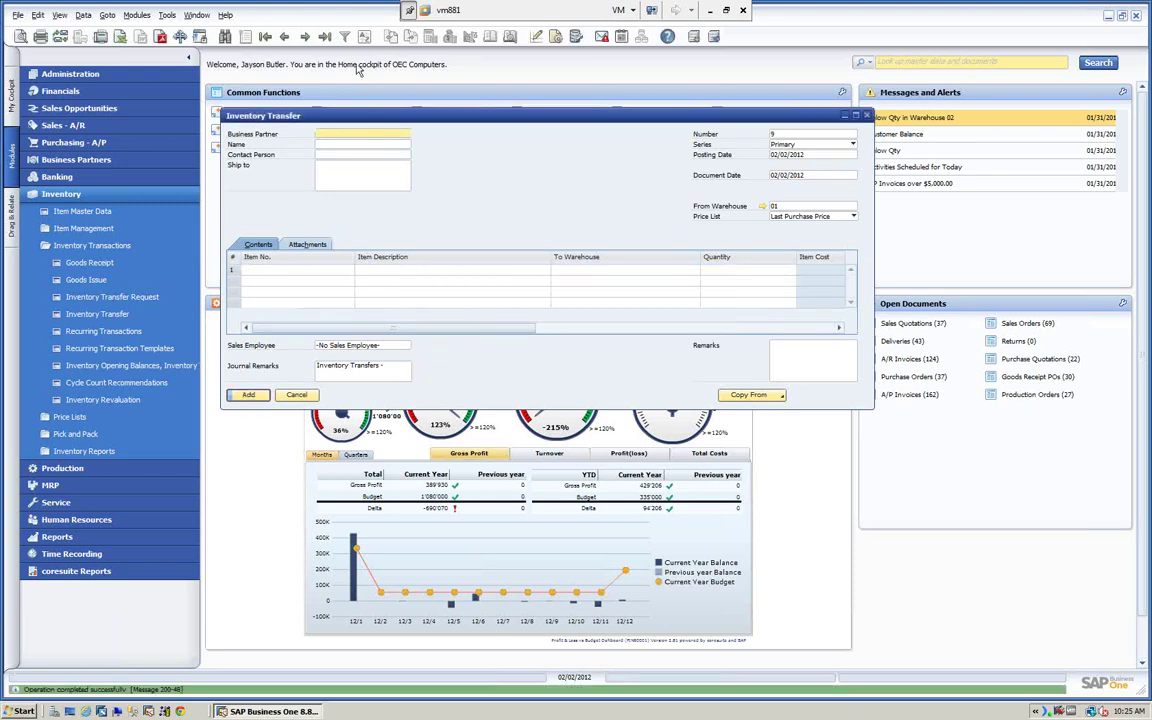
# Open the last inventory transfer, view its Serial Number Transactions Report, and close both the report and the transfer.
pyautogui.click(325, 38)
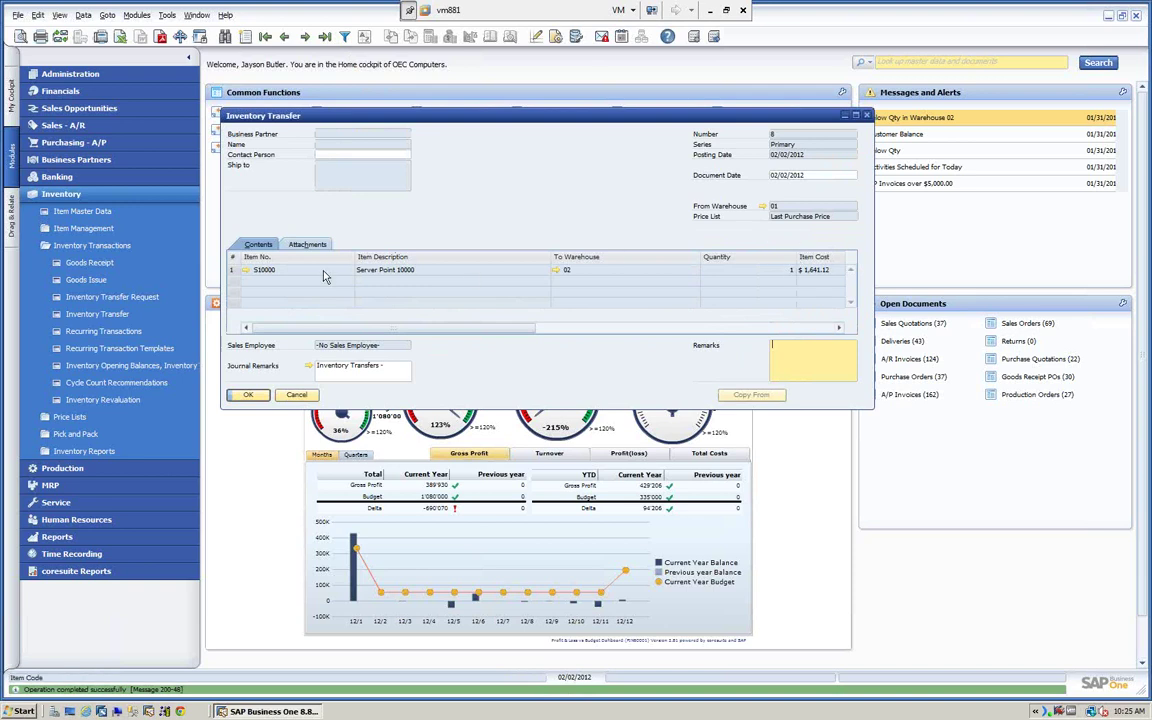
pyautogui.rightClick(536, 166)
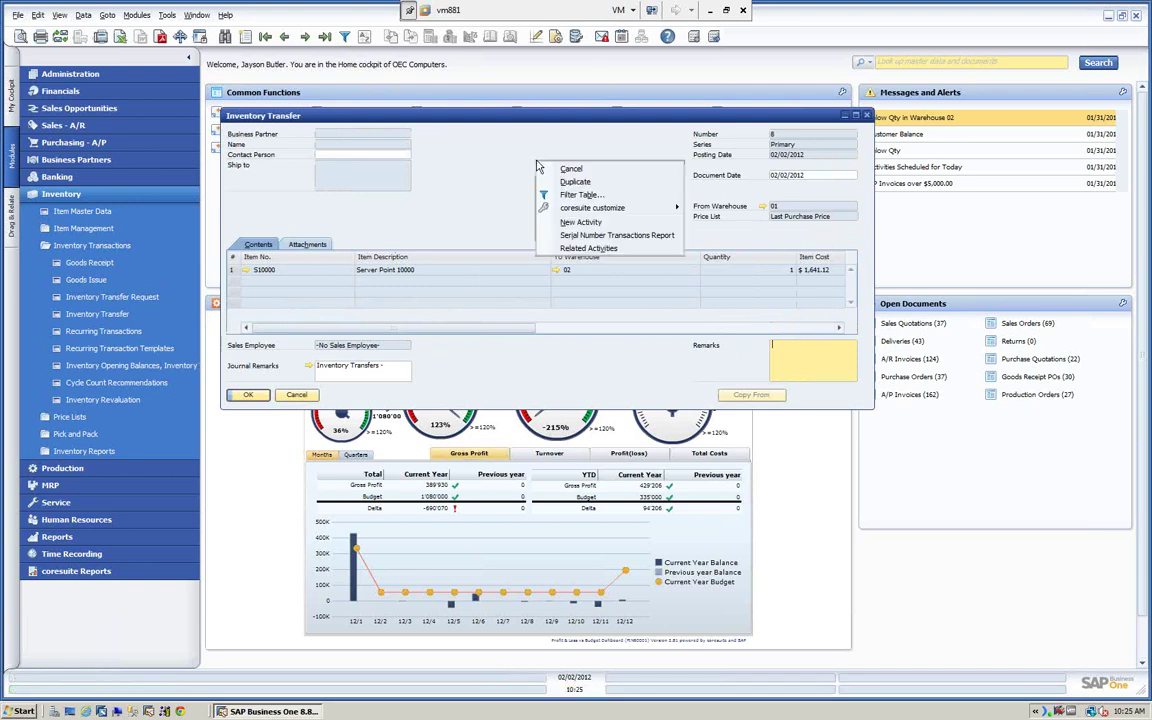
pyautogui.click(583, 235)
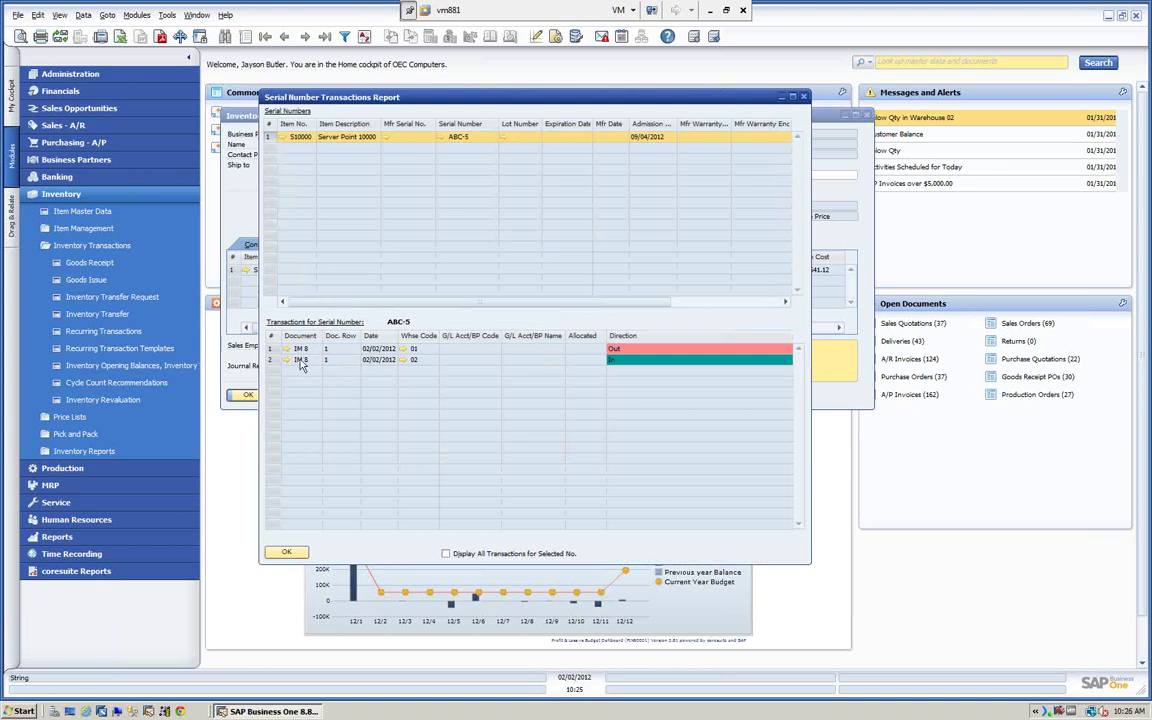
pyautogui.moveTo(428, 97); pyautogui.dragTo(530, 176)
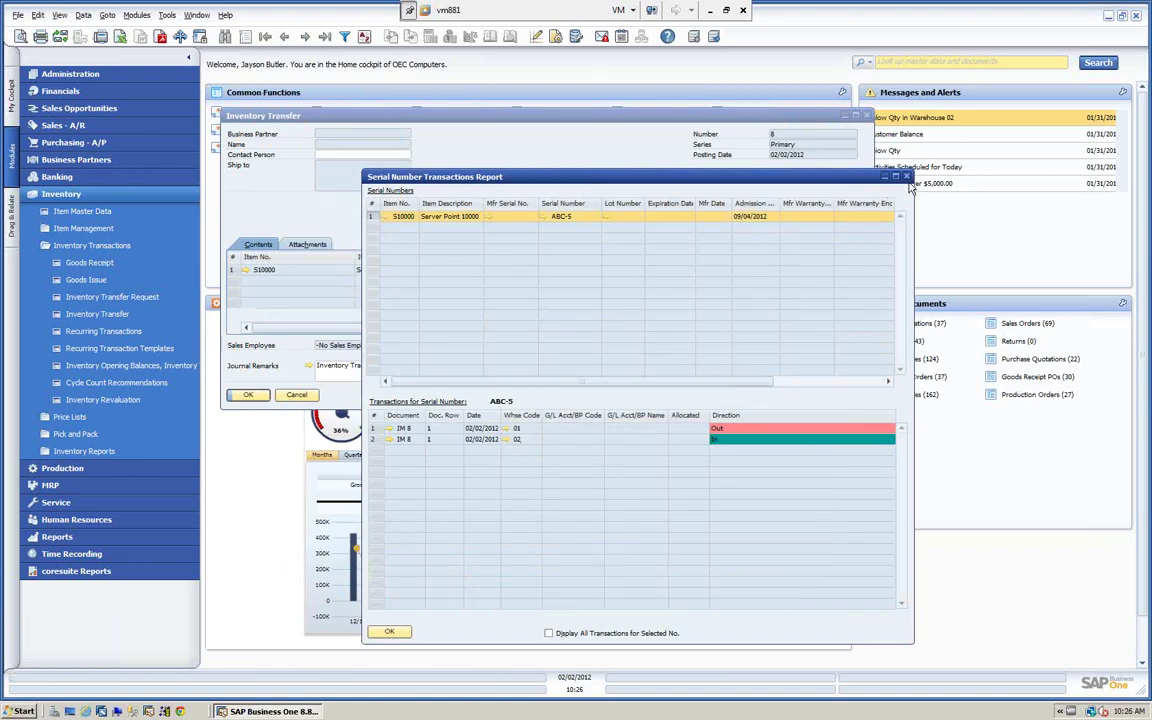
pyautogui.click(907, 177)
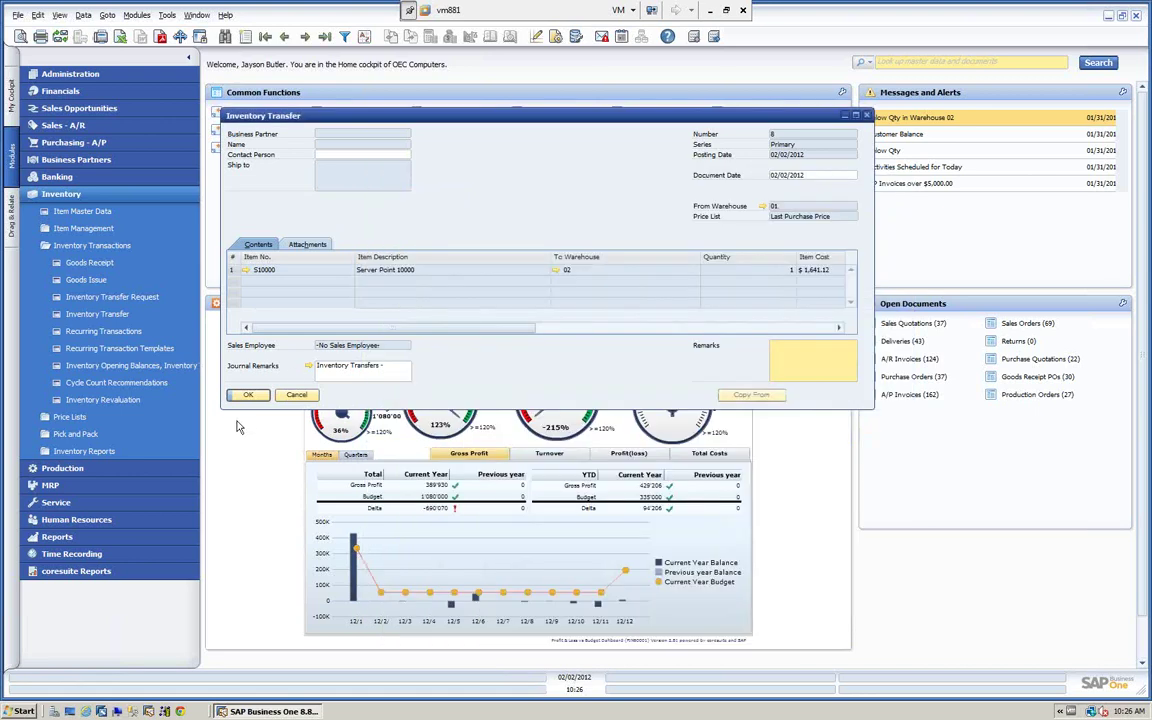
pyautogui.click(296, 396)
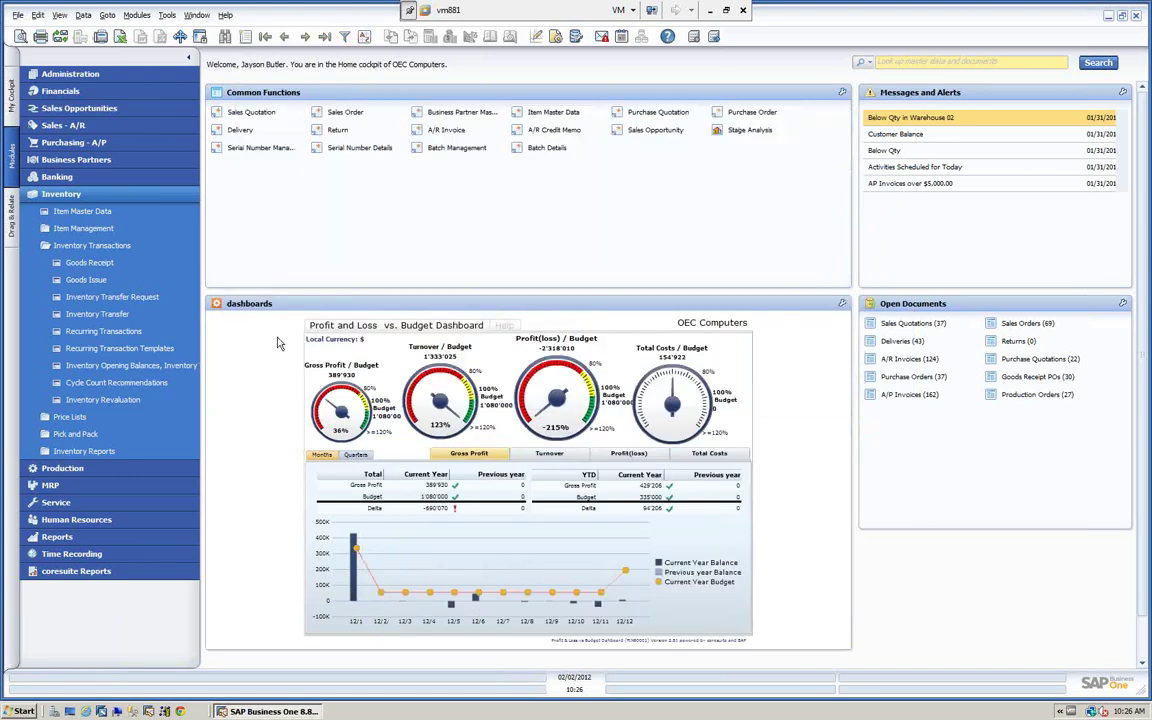
# Start a new goods issue document and enter item B10000 in its first row.
pyautogui.click(96, 281)
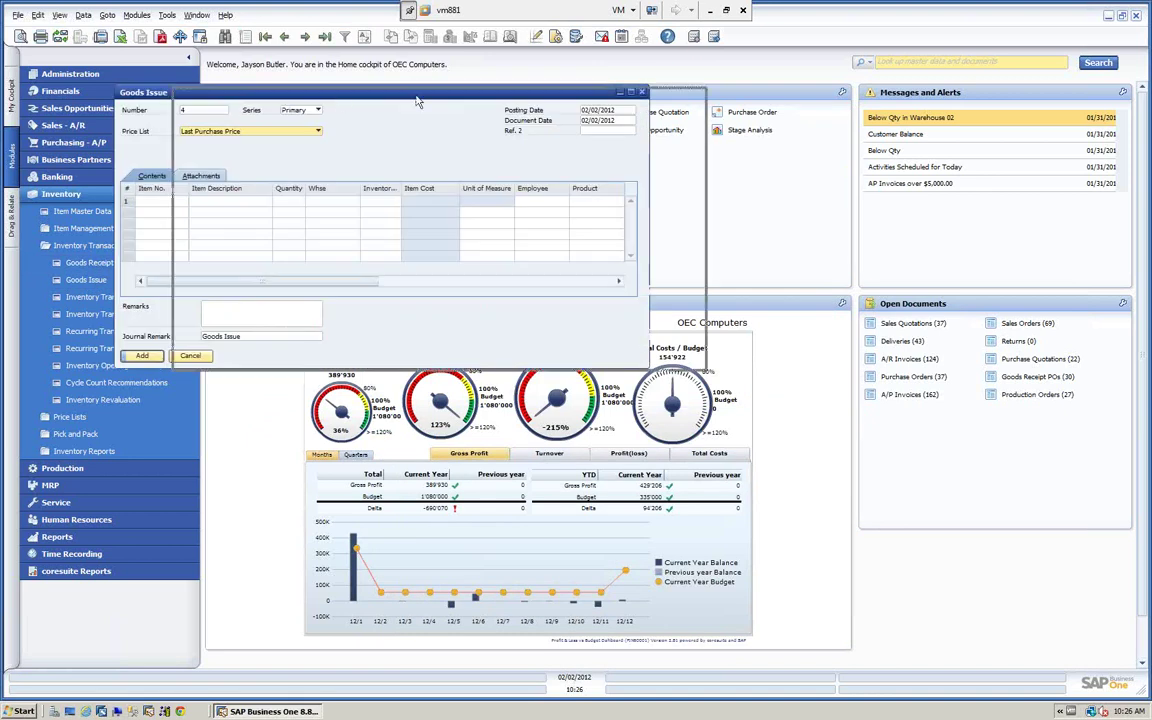
pyautogui.click(298, 216)
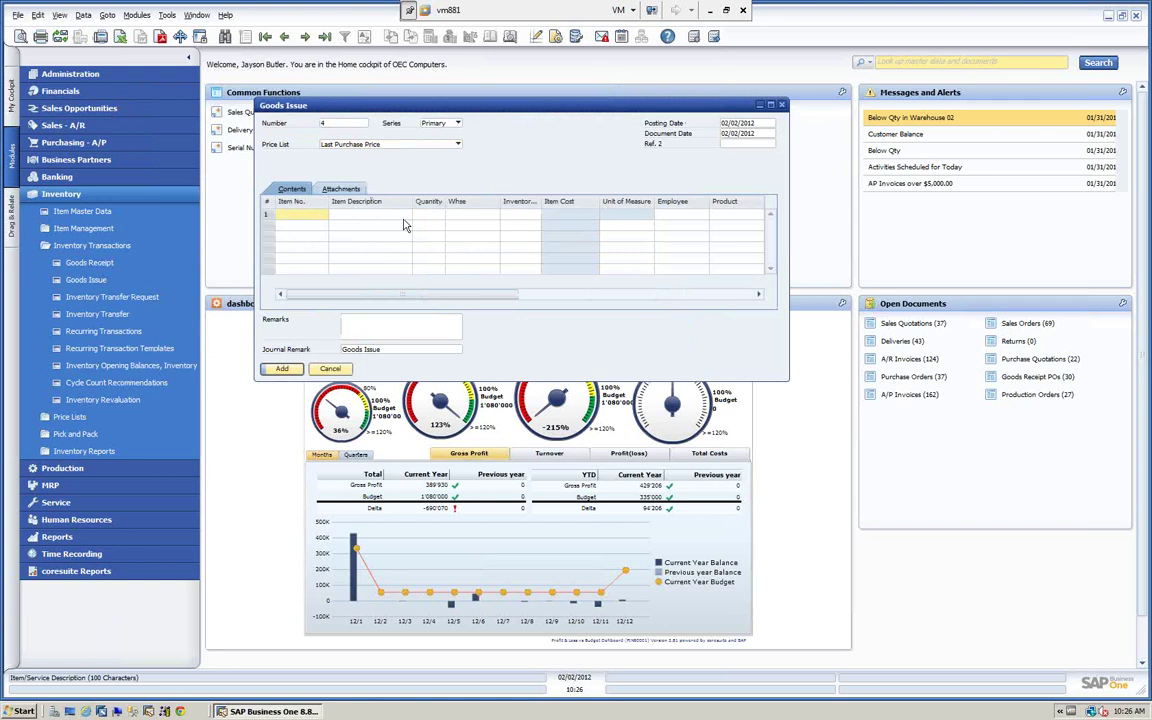
pyautogui.write('B1')
pyautogui.press('Tab')
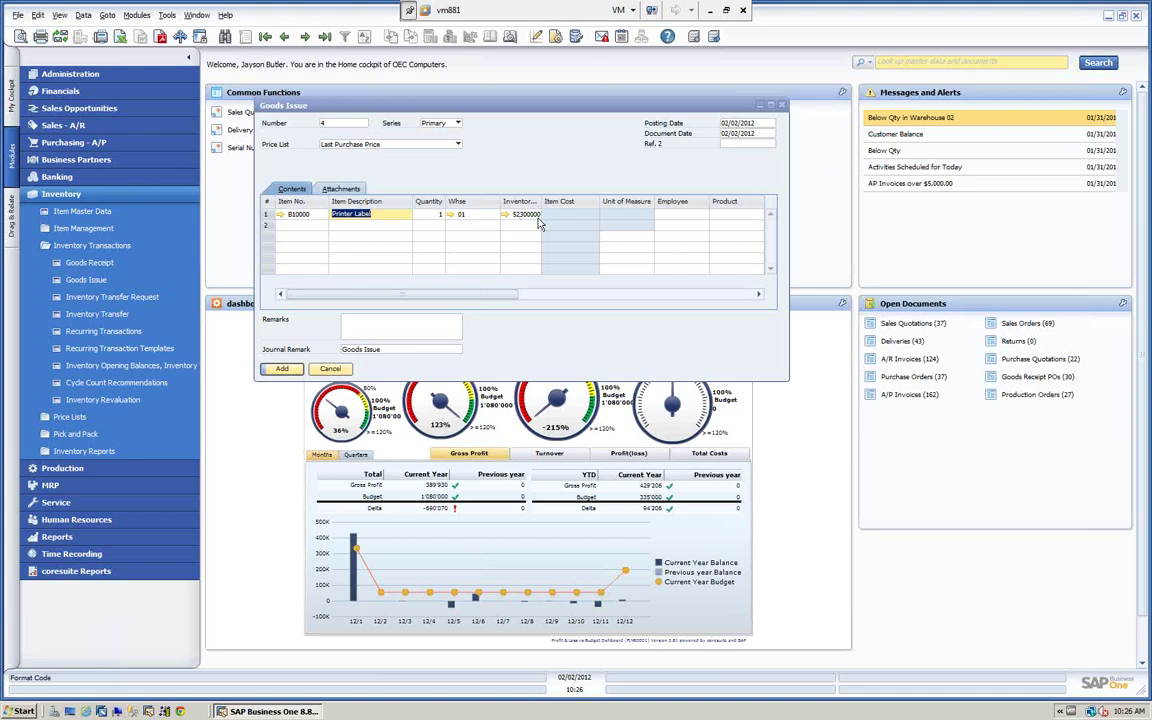
# Allocate a quantity of 1 from batch B1-00067 to the B10000 row and add the goods issue.
pyautogui.click(295, 370)
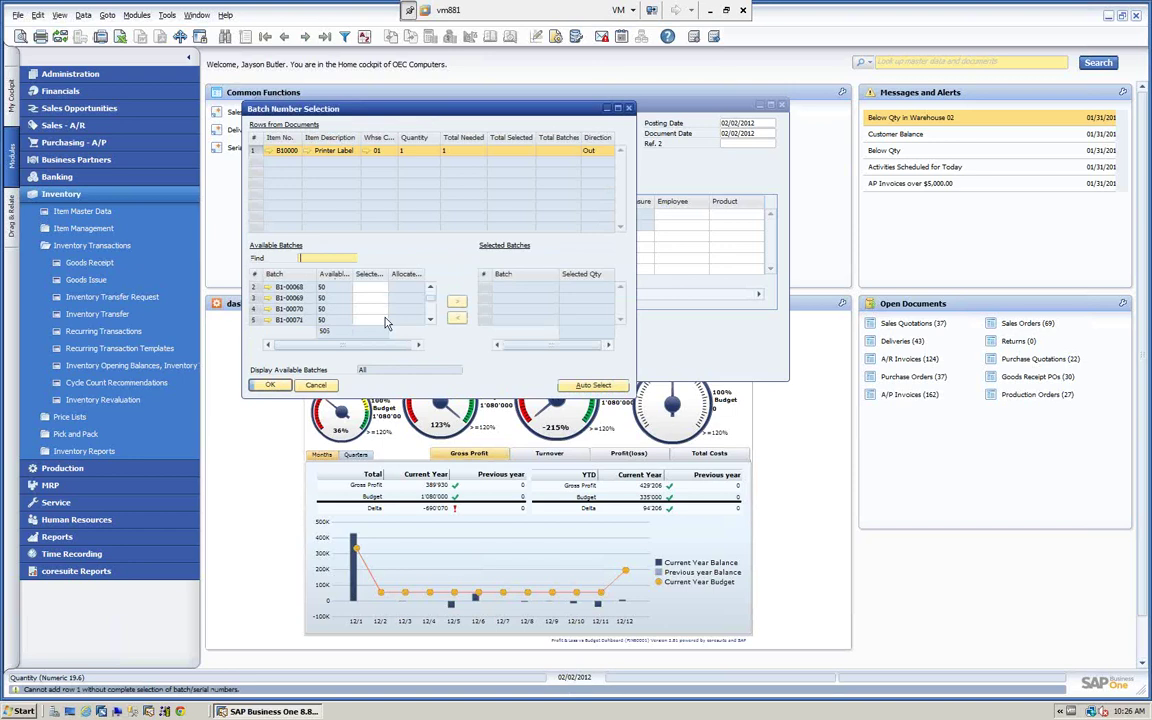
pyautogui.click(365, 287)
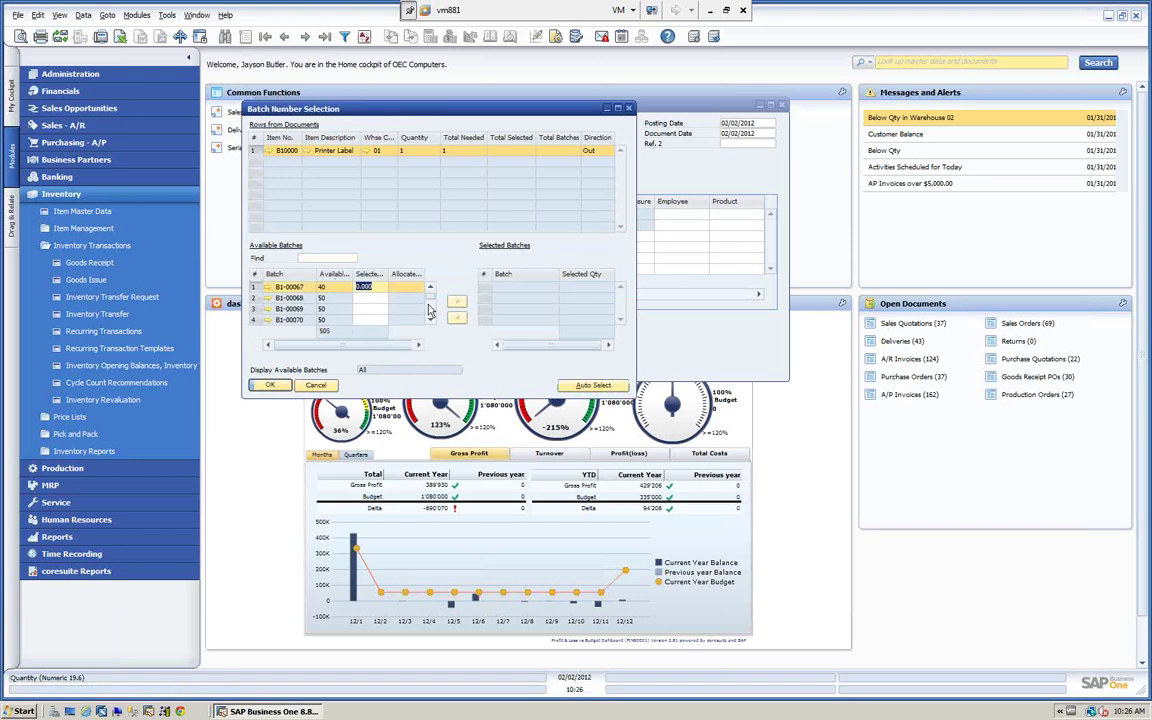
pyautogui.write('1')
pyautogui.press('Down')
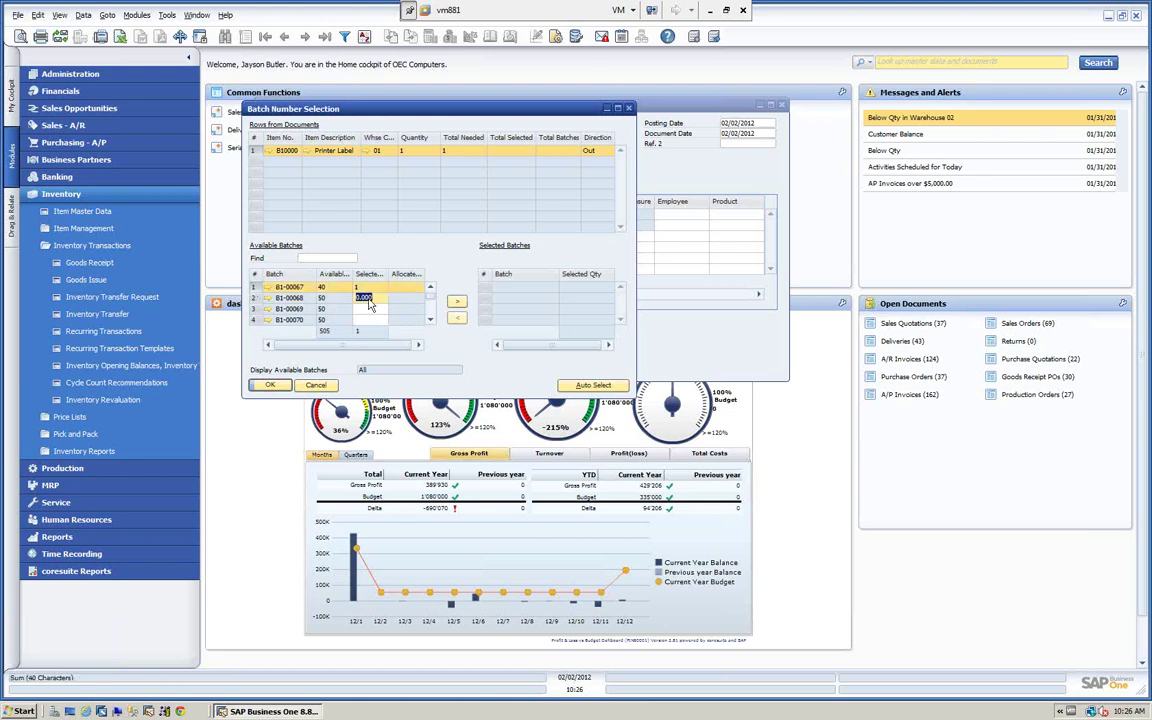
pyautogui.click(457, 303)
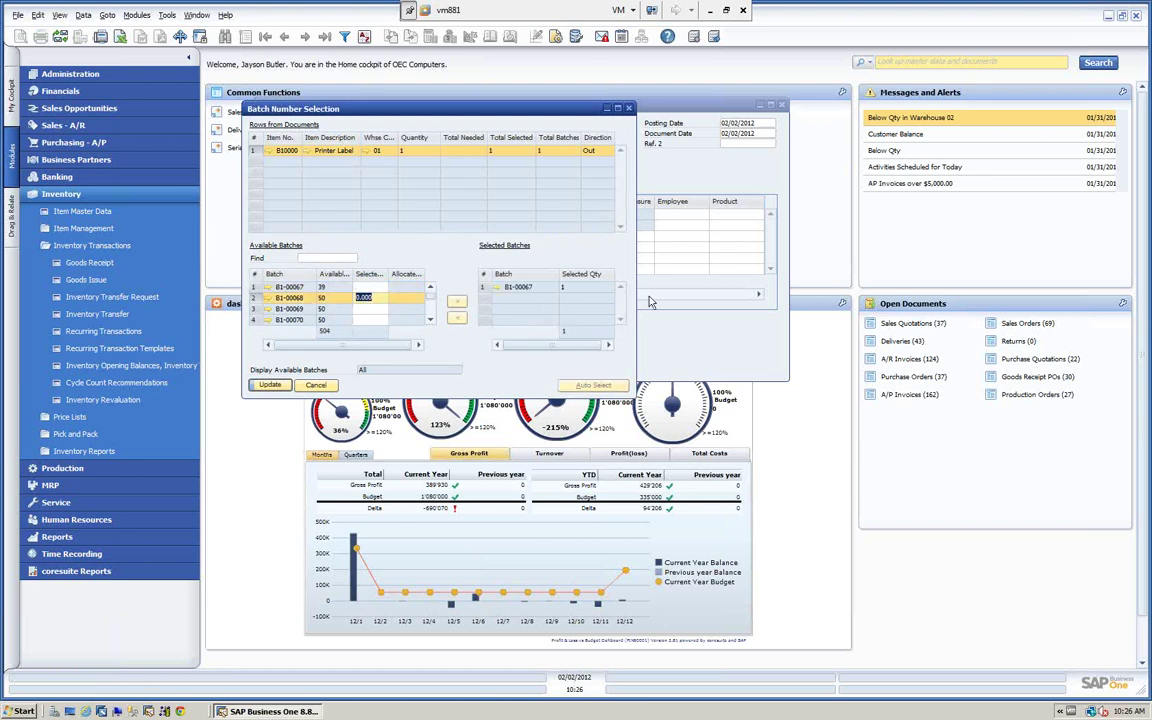
pyautogui.click(270, 386)
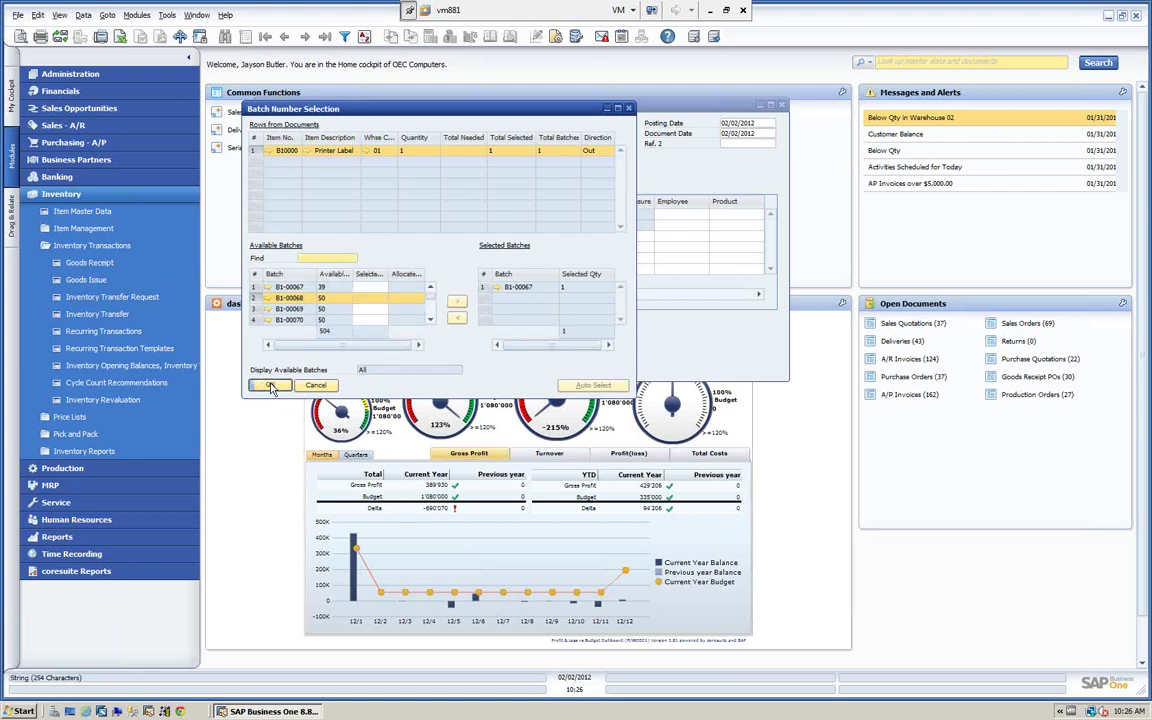
pyautogui.click(270, 386)
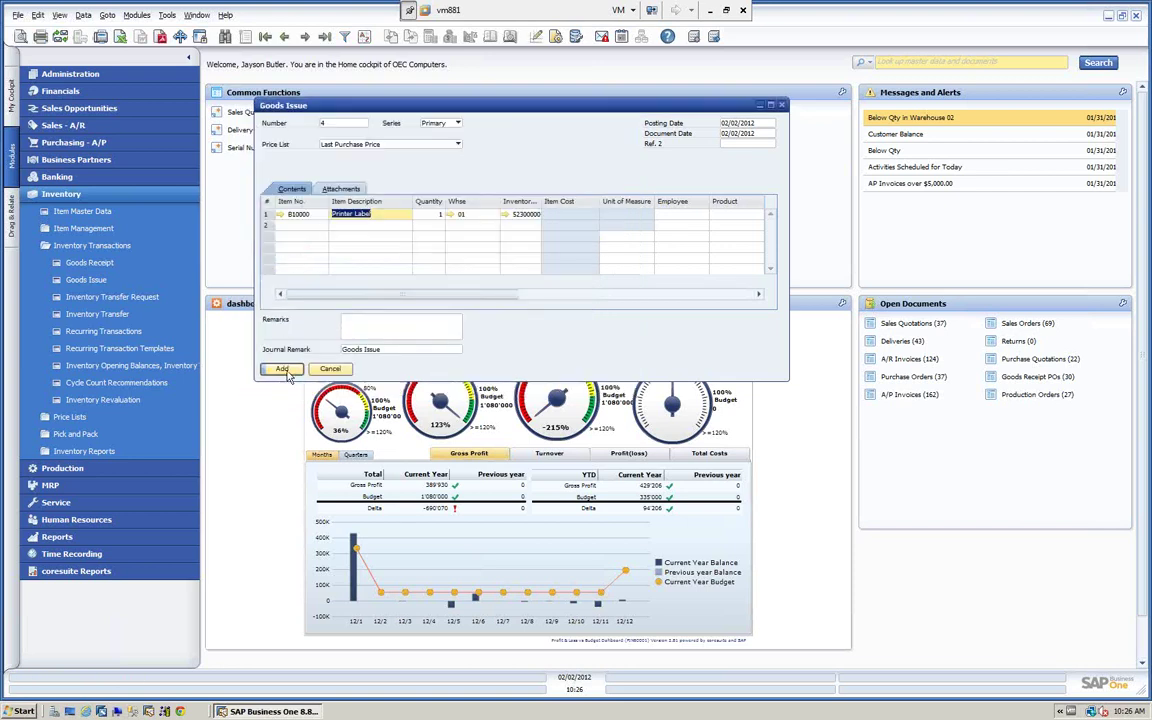
pyautogui.click(282, 369)
pyautogui.click(436, 368)
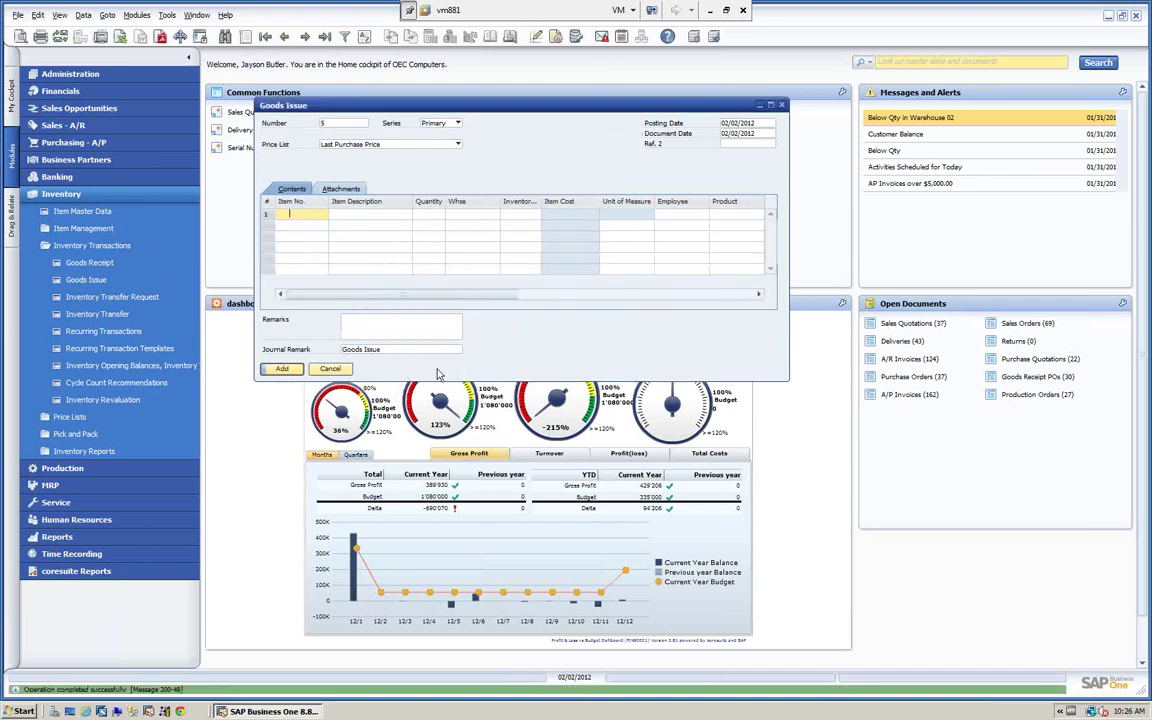
# Open the last goods issue, view its Batch Number Transactions Report, and close both the report and the document.
pyautogui.click(326, 36)
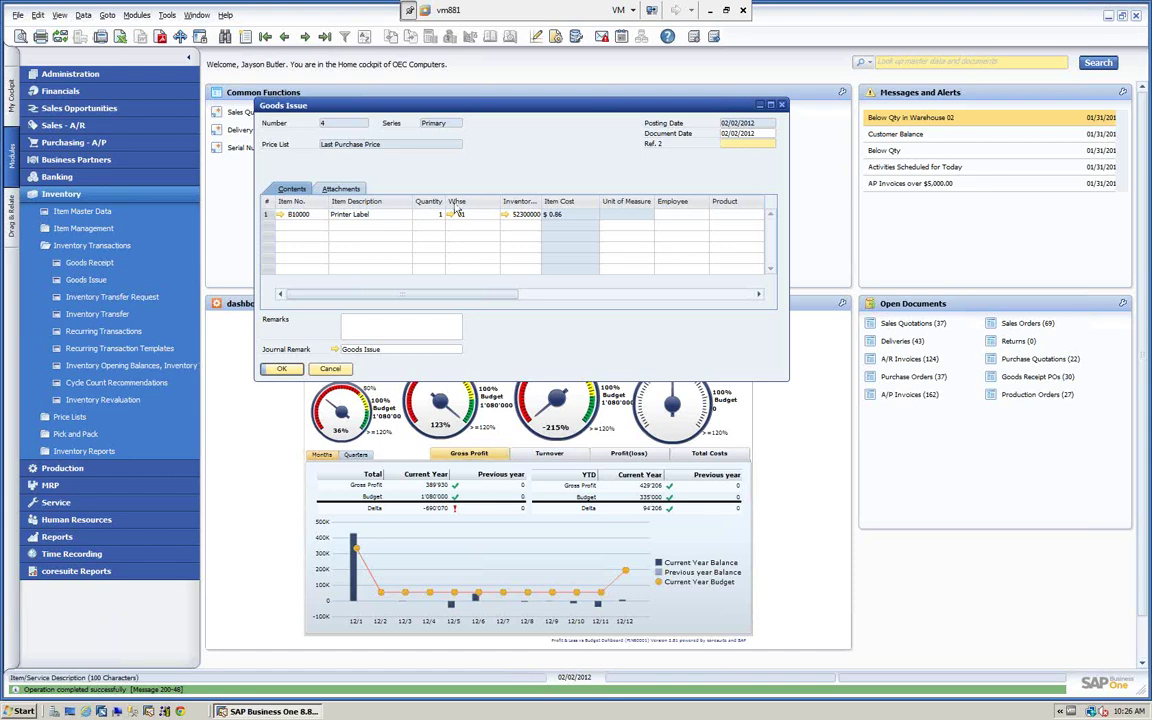
pyautogui.rightClick(549, 155)
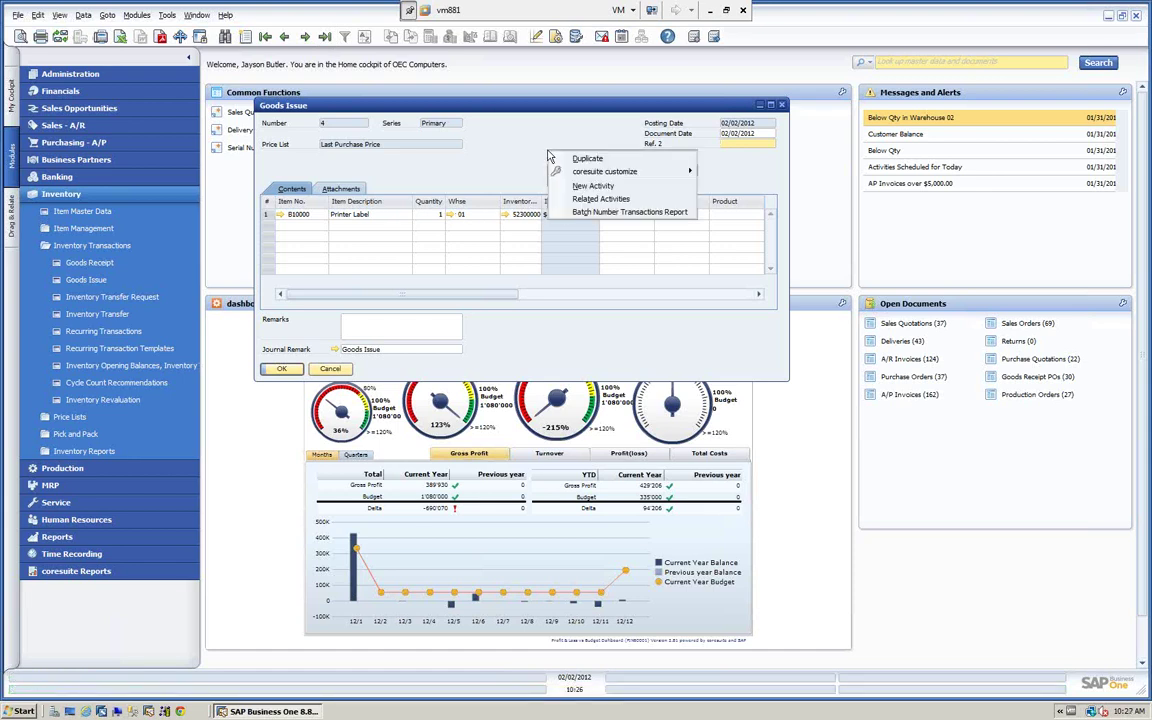
pyautogui.click(581, 211)
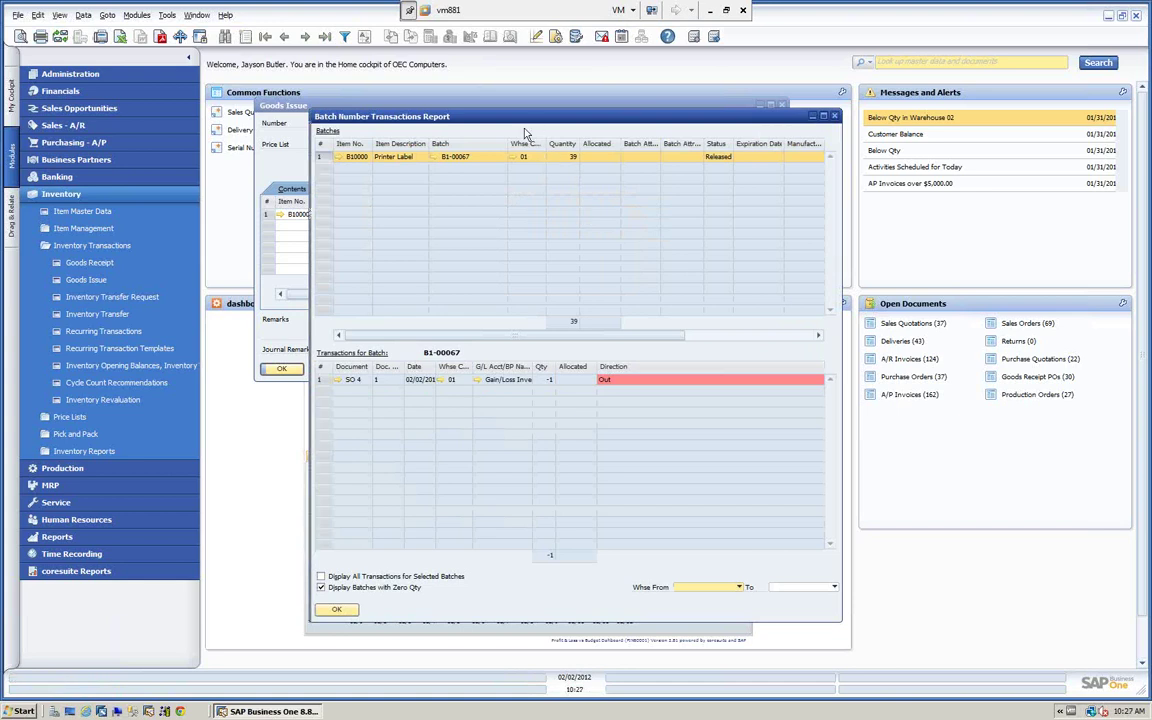
pyautogui.moveTo(472, 115); pyautogui.dragTo(478, 165)
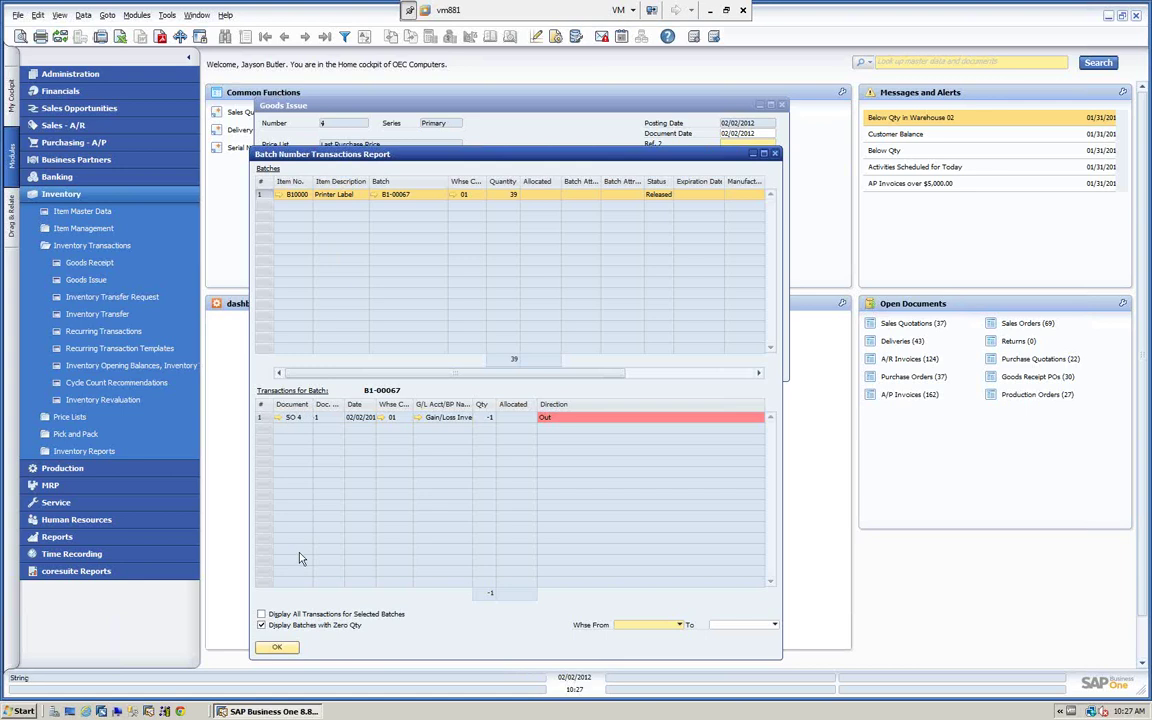
pyautogui.click(276, 649)
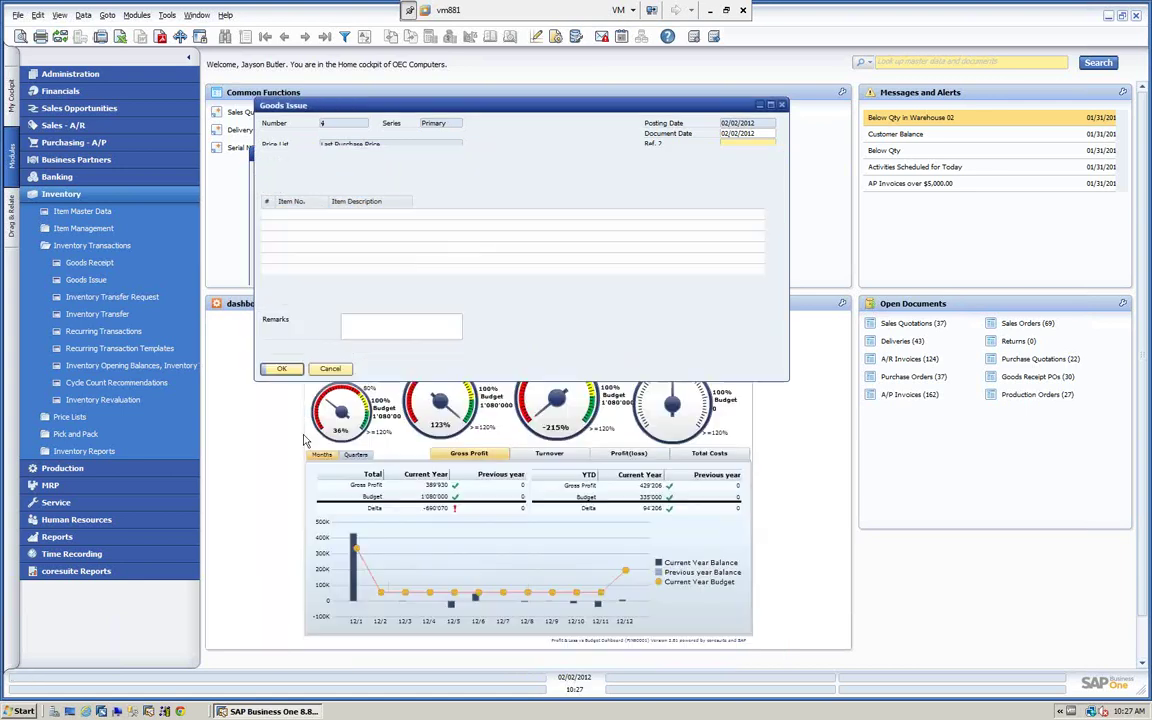
pyautogui.click(330, 369)
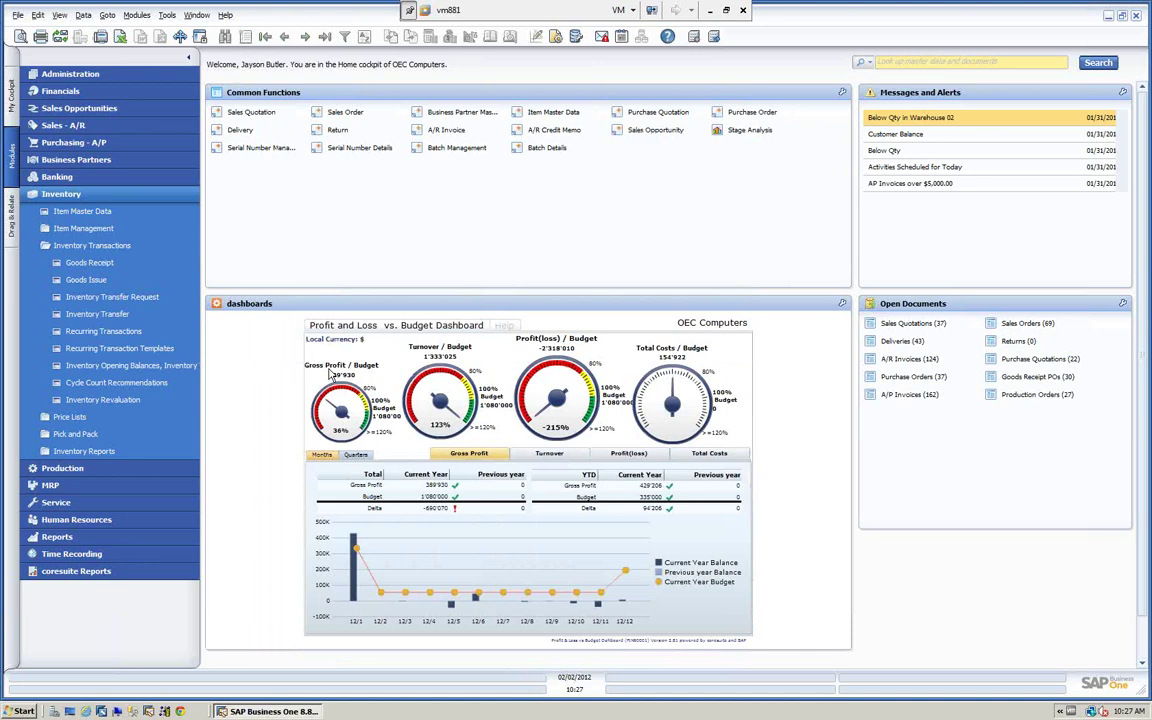
# Open the General Settings from System Initialization and show the inventory settings for items.
pyautogui.click(135, 197)
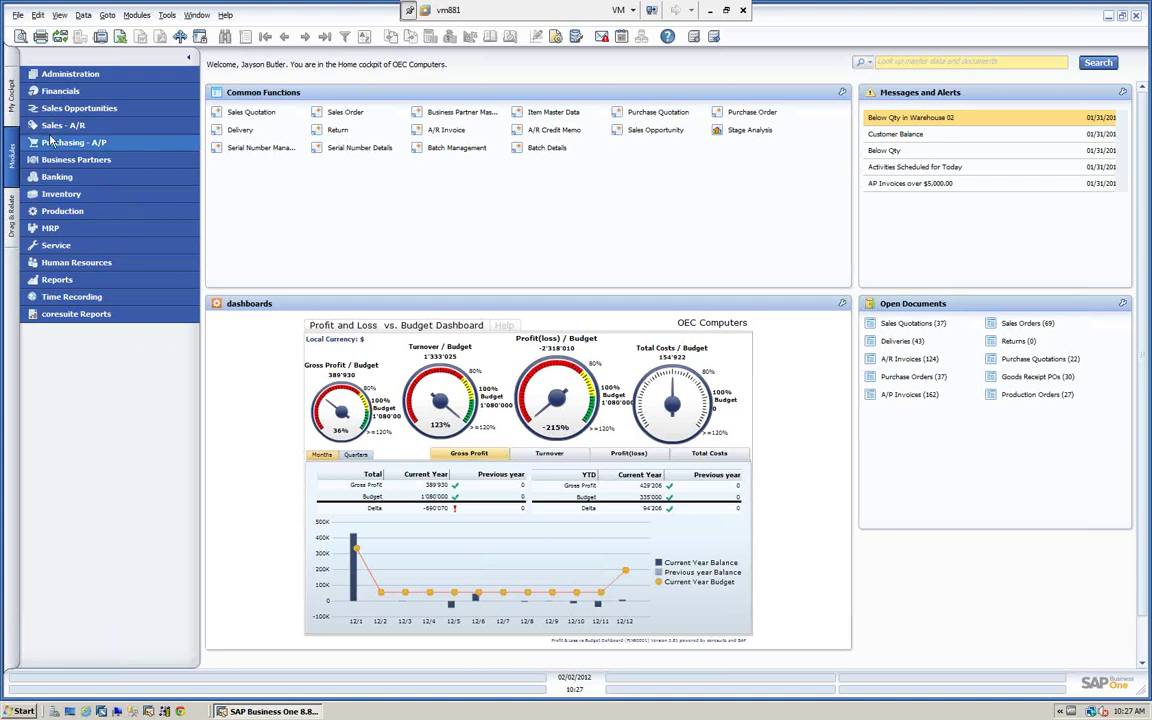
pyautogui.click(80, 75)
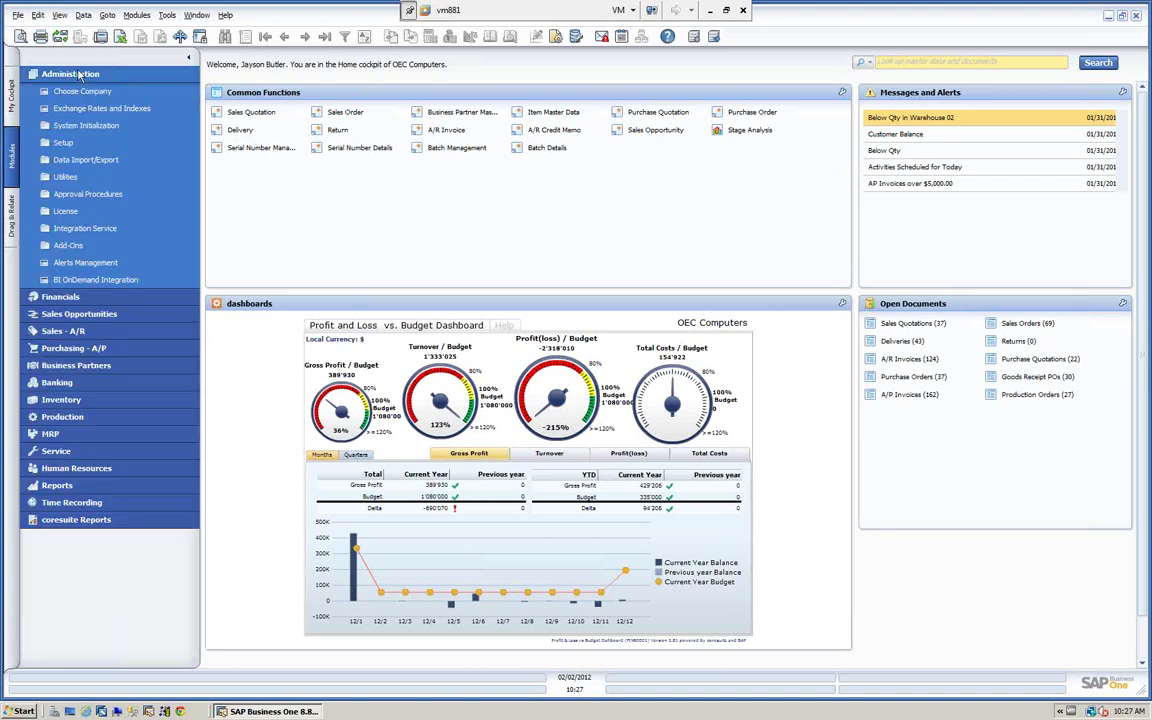
pyautogui.click(94, 126)
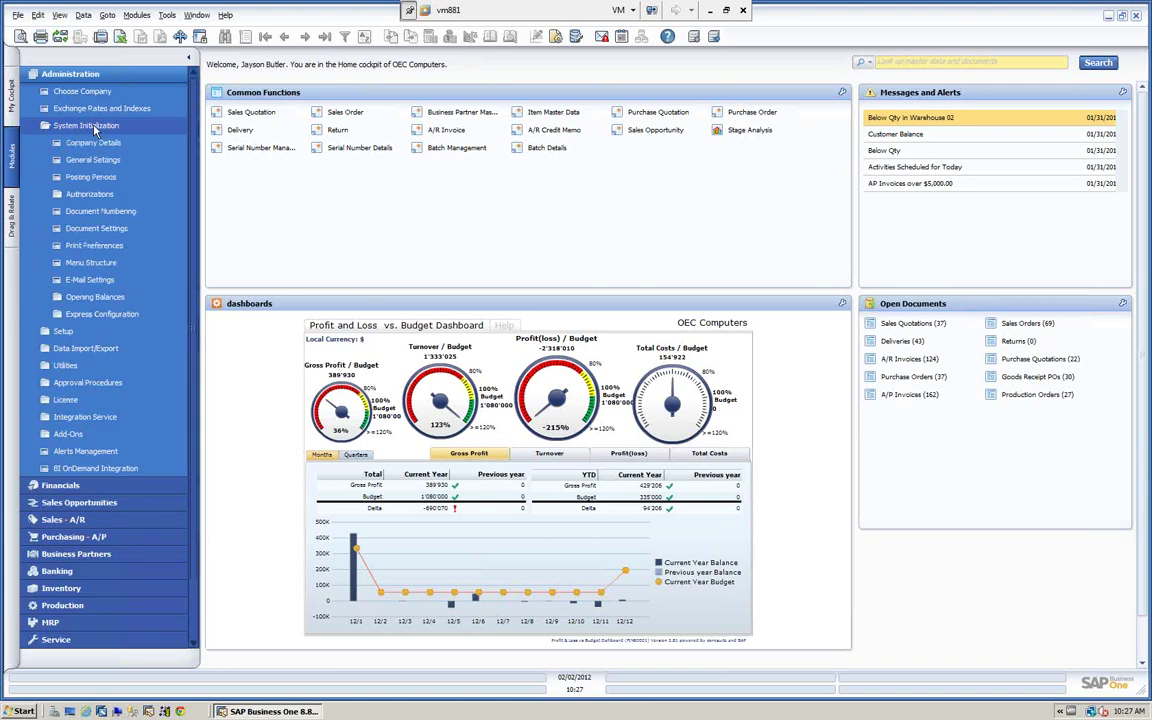
pyautogui.click(101, 163)
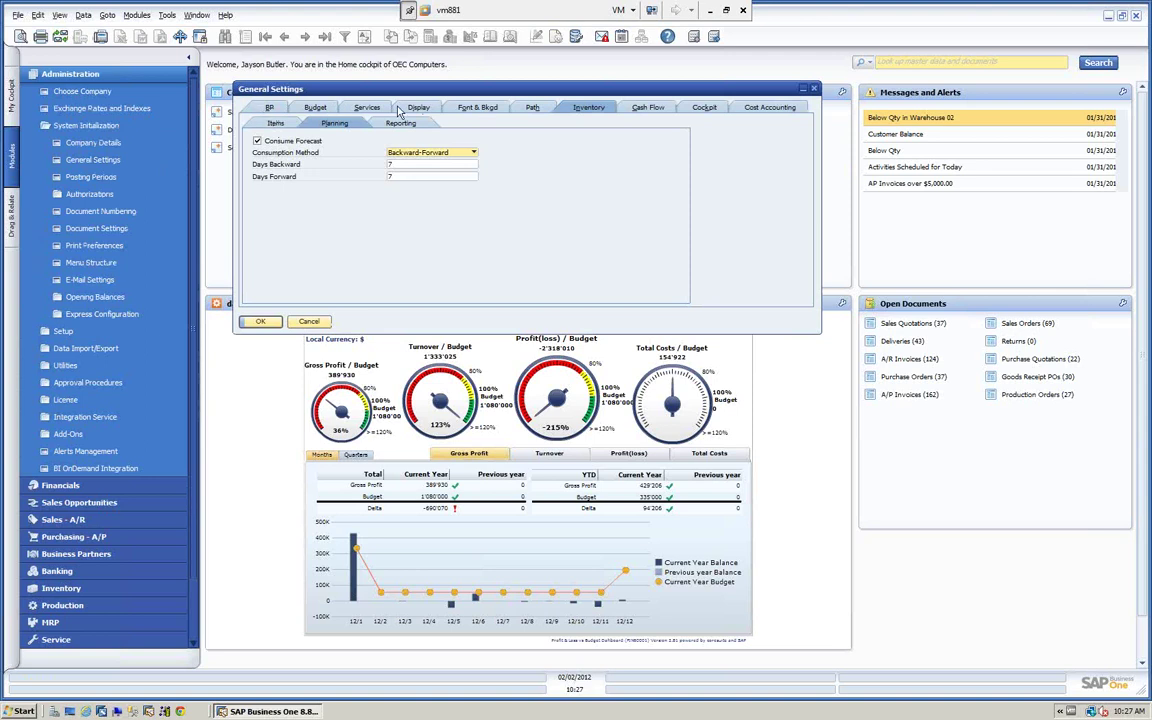
pyautogui.click(265, 107)
pyautogui.click(276, 124)
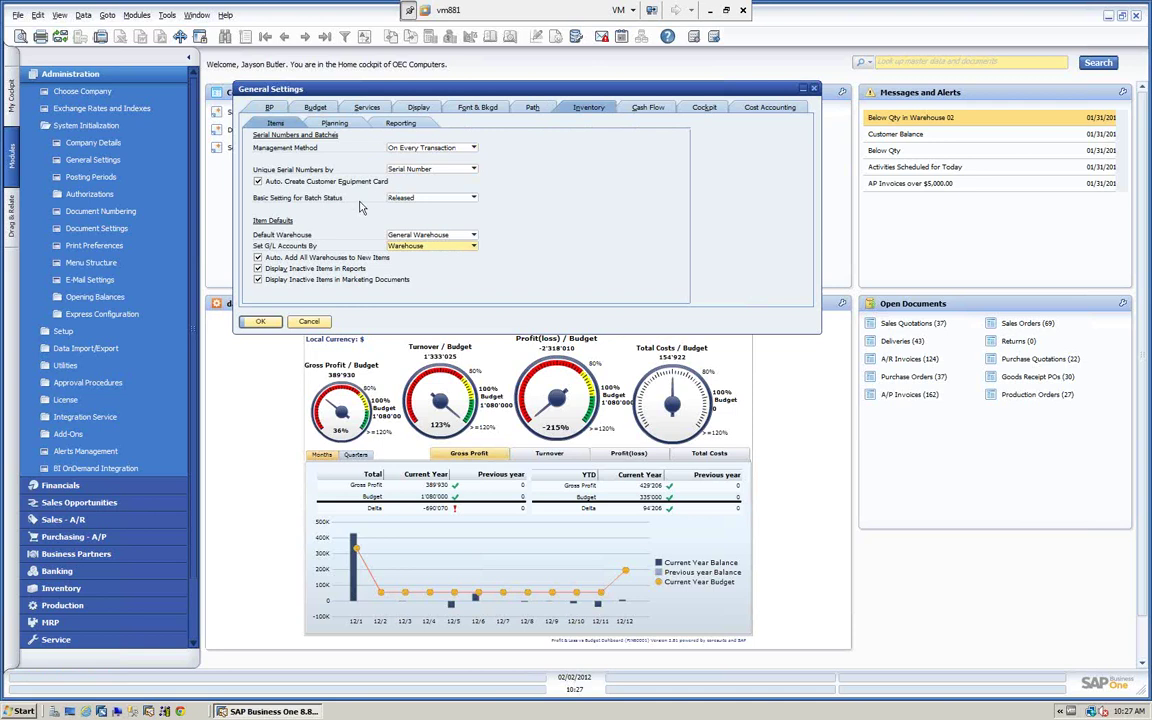
# Review the Management Method options for serial numbers and batches in General Settings without changing the selection.
pyautogui.click(474, 148)
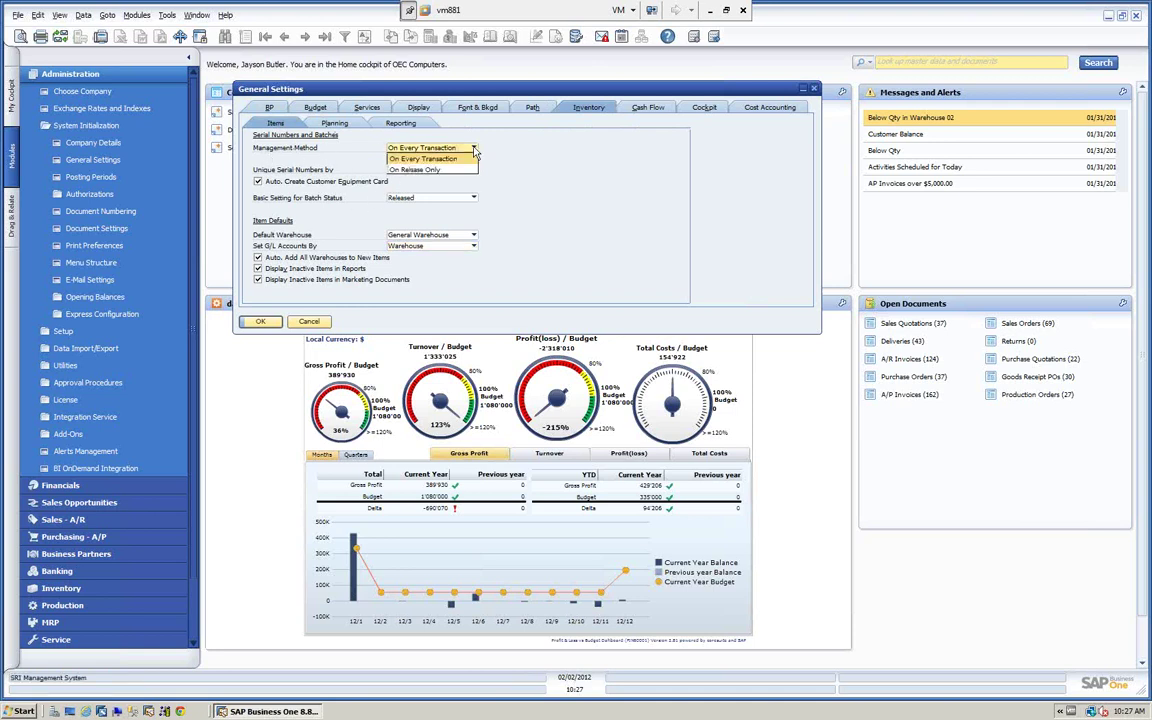
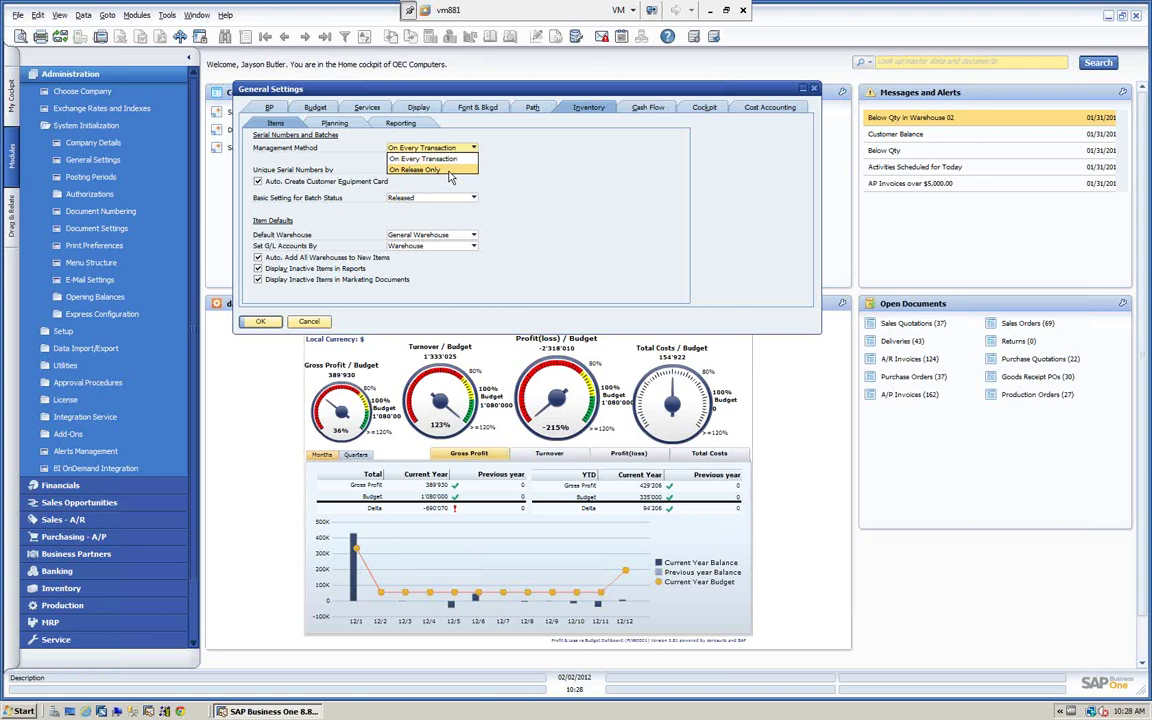
pyautogui.click(472, 88)
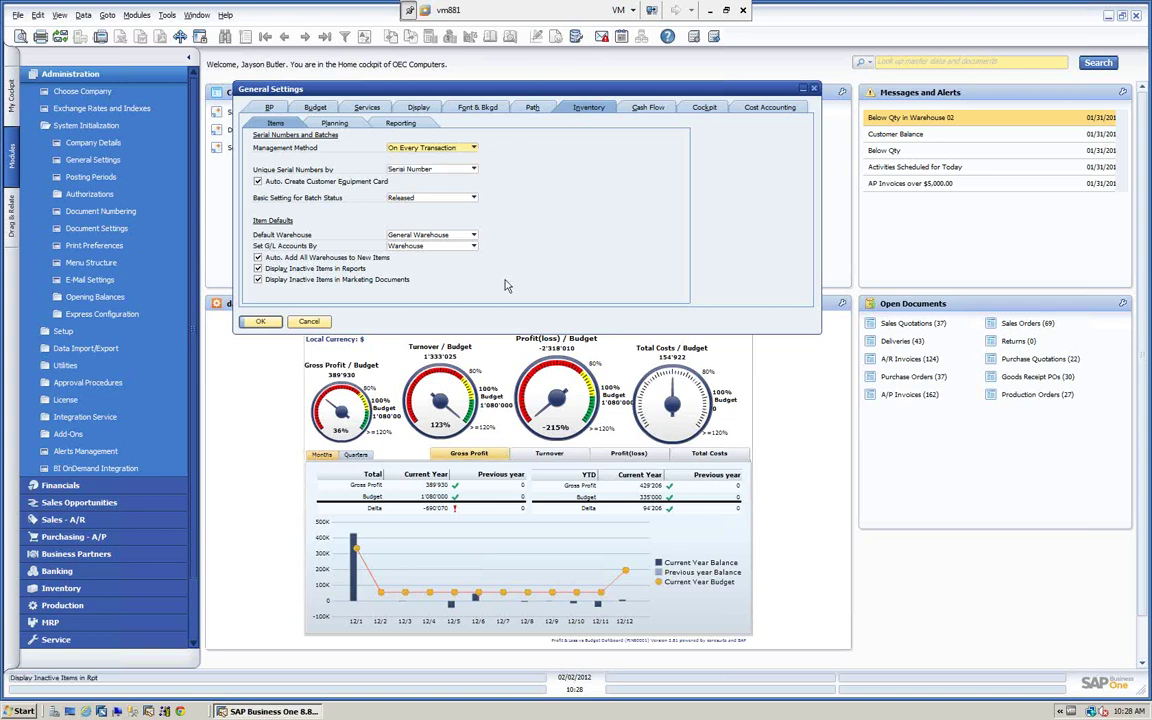
pyautogui.moveTo(447, 89); pyautogui.dragTo(433, 328)
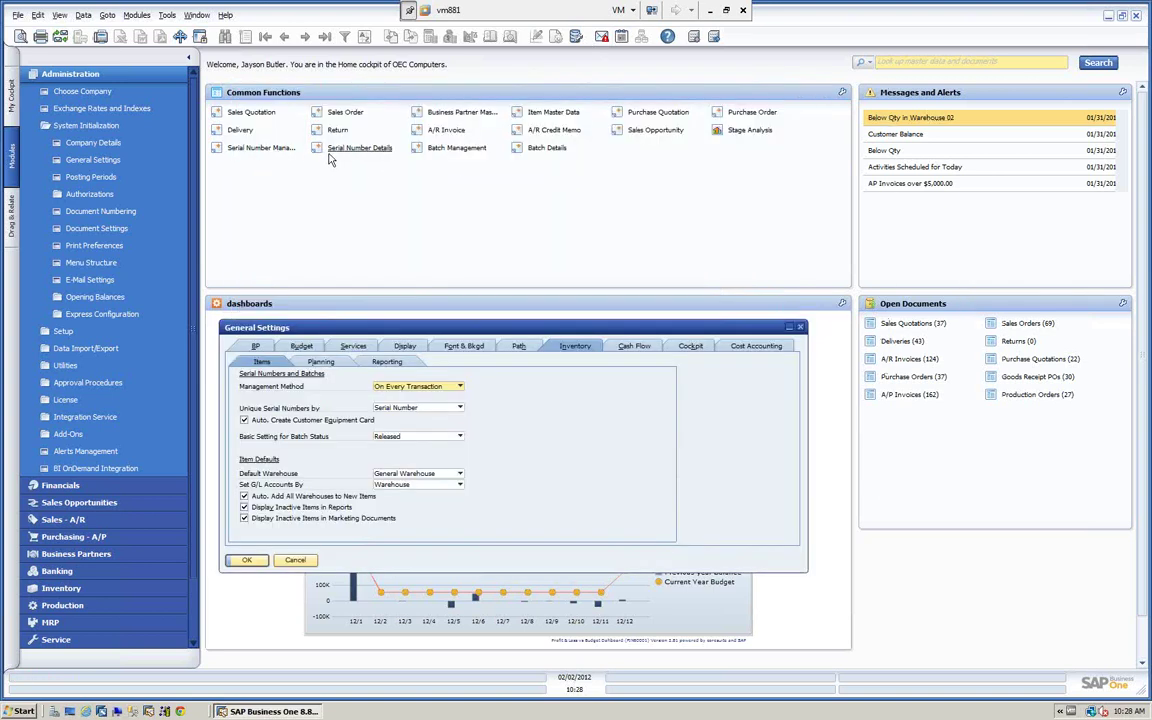
pyautogui.click(461, 389)
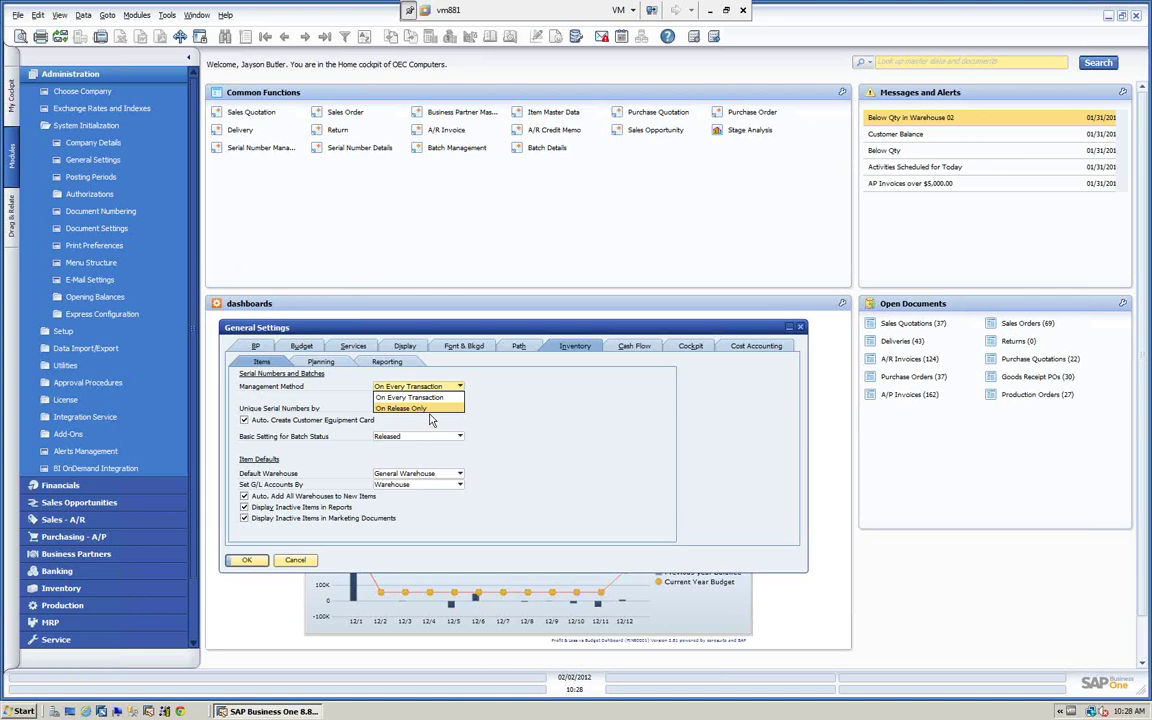
pyautogui.click(369, 285)
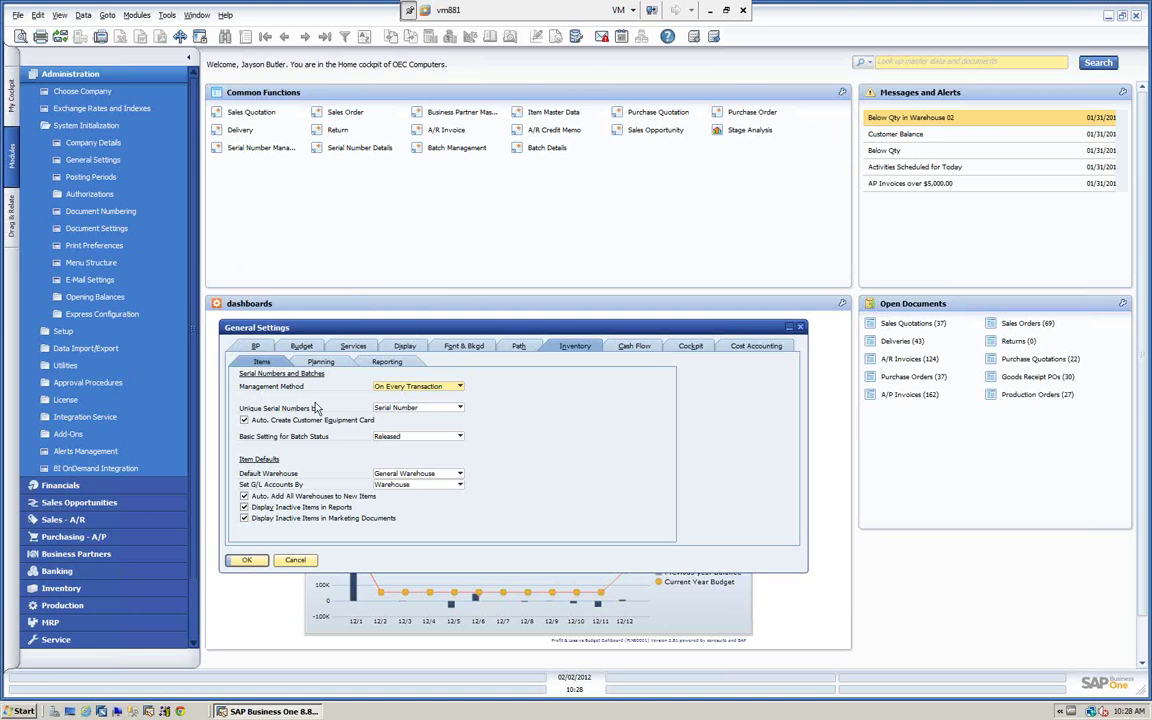
# Review the Unique Serial Numbers by options, keep Serial Number, and look at the functions of the Service module.
pyautogui.click(461, 410)
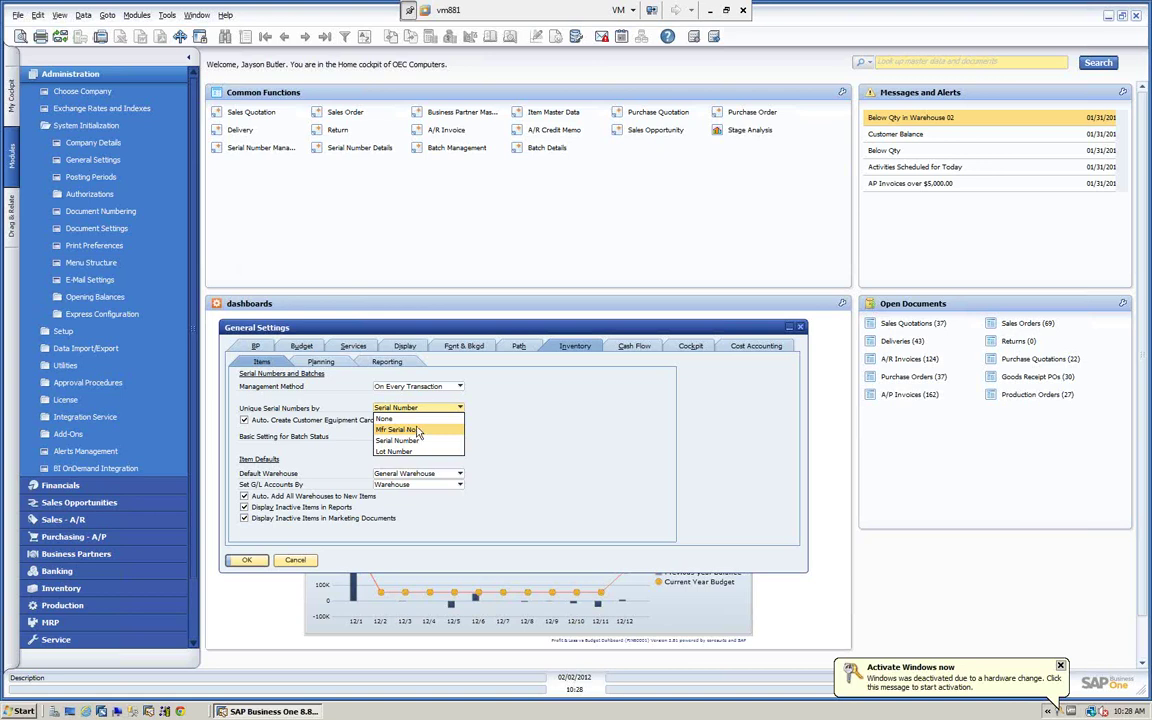
pyautogui.click(405, 440)
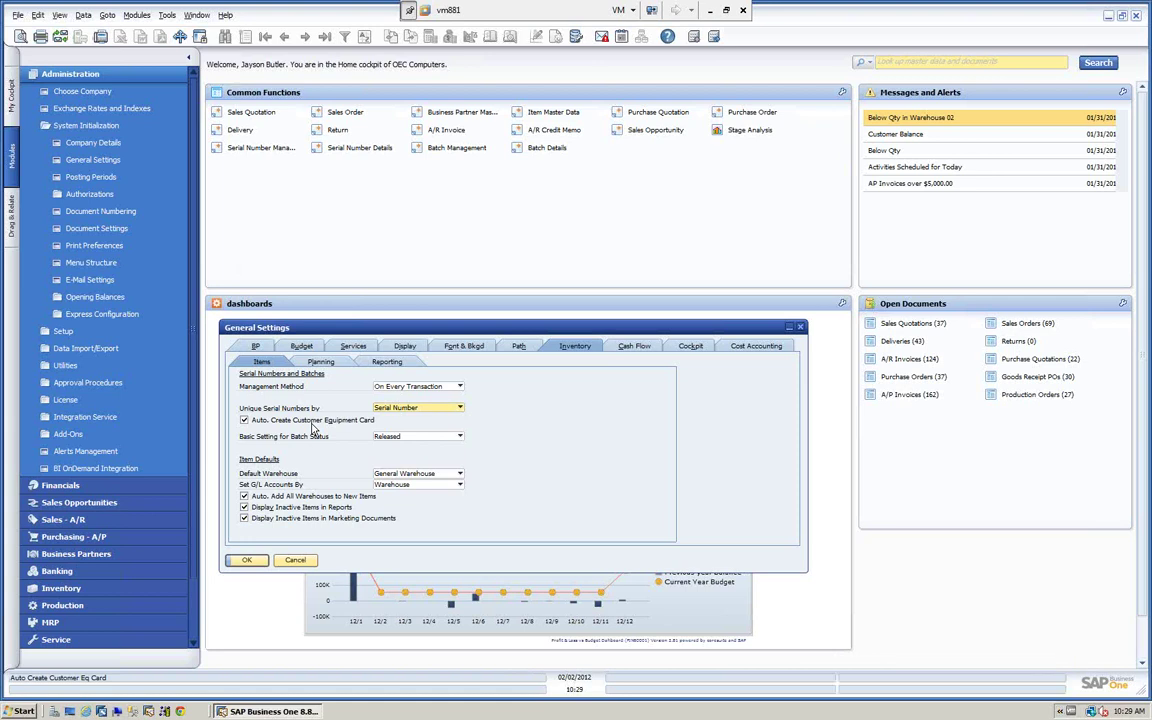
pyautogui.click(58, 639)
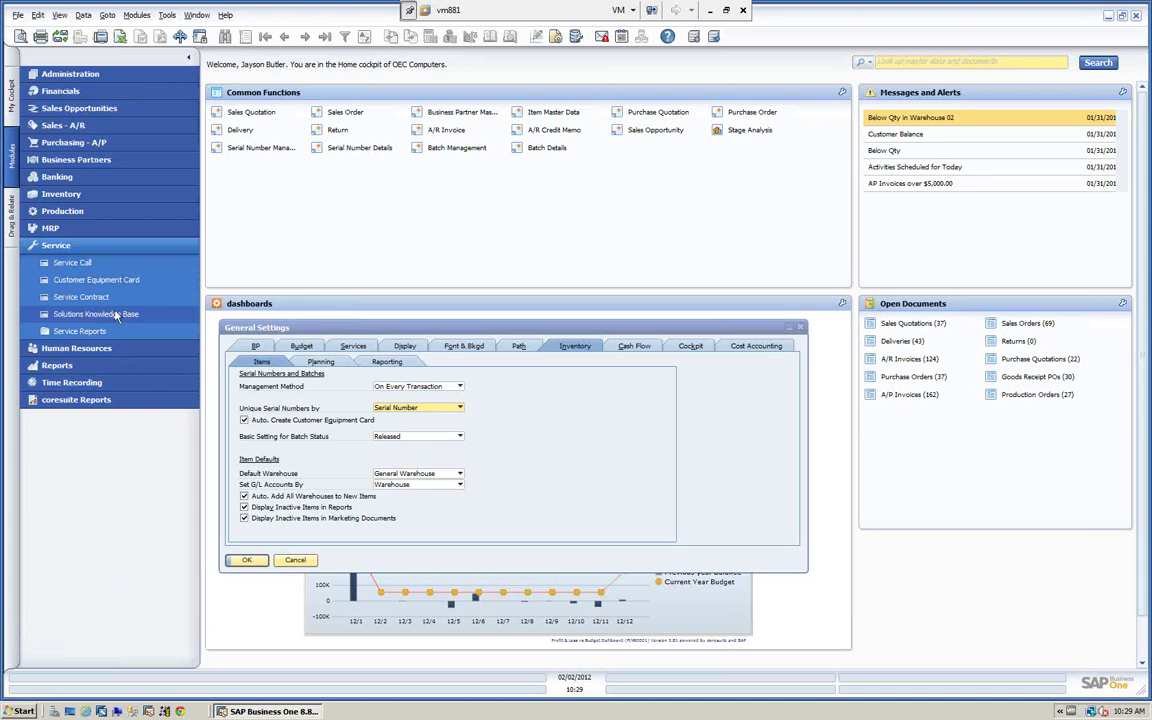
pyautogui.click(57, 245)
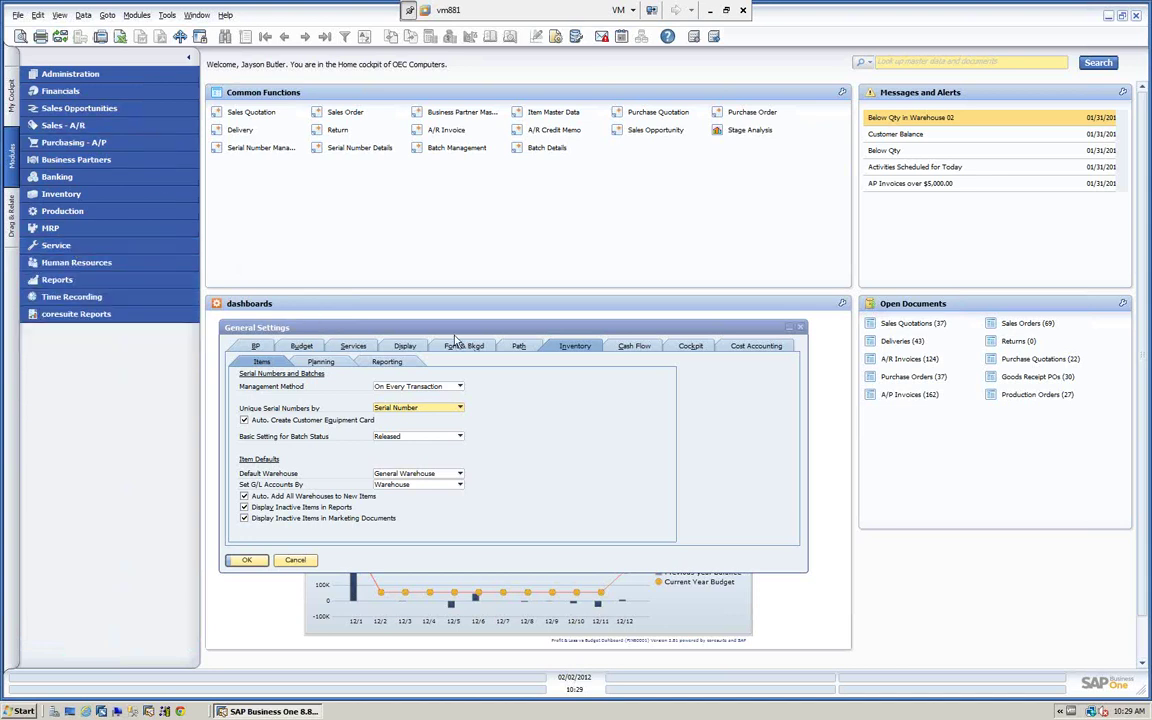
pyautogui.moveTo(446, 330); pyautogui.dragTo(454, 179)
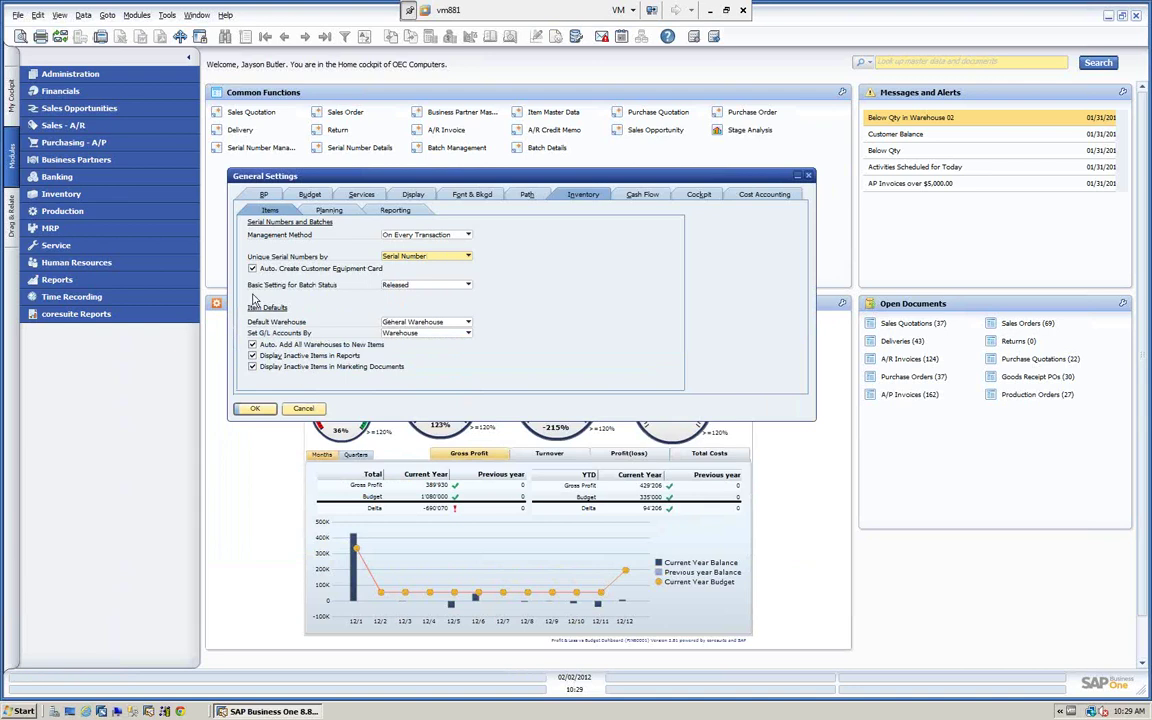
# Show the System Initialization functions again and close General Settings without saving.
pyautogui.click(94, 74)
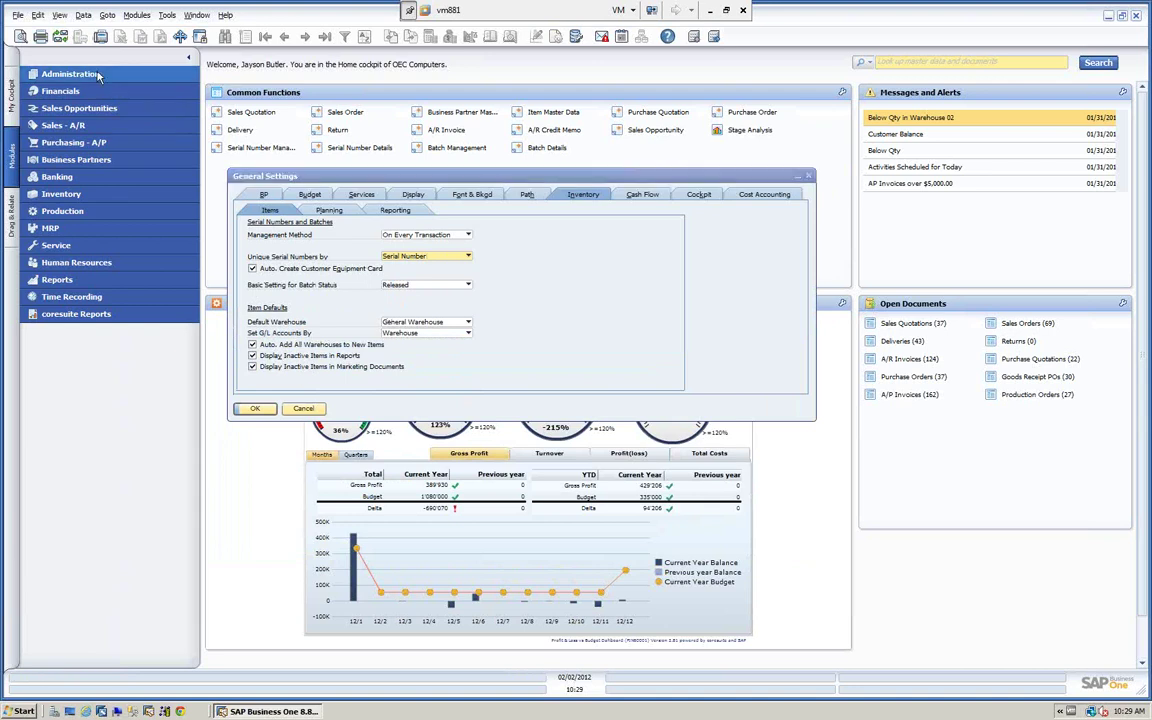
pyautogui.click(84, 126)
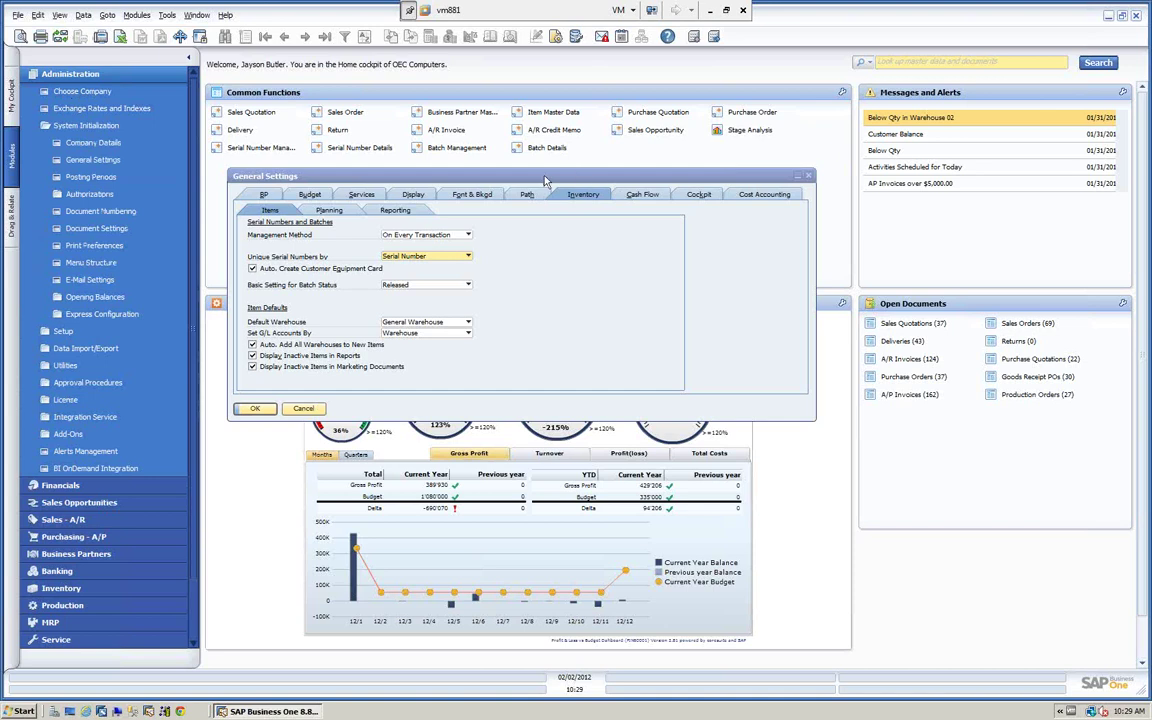
pyautogui.click(303, 408)
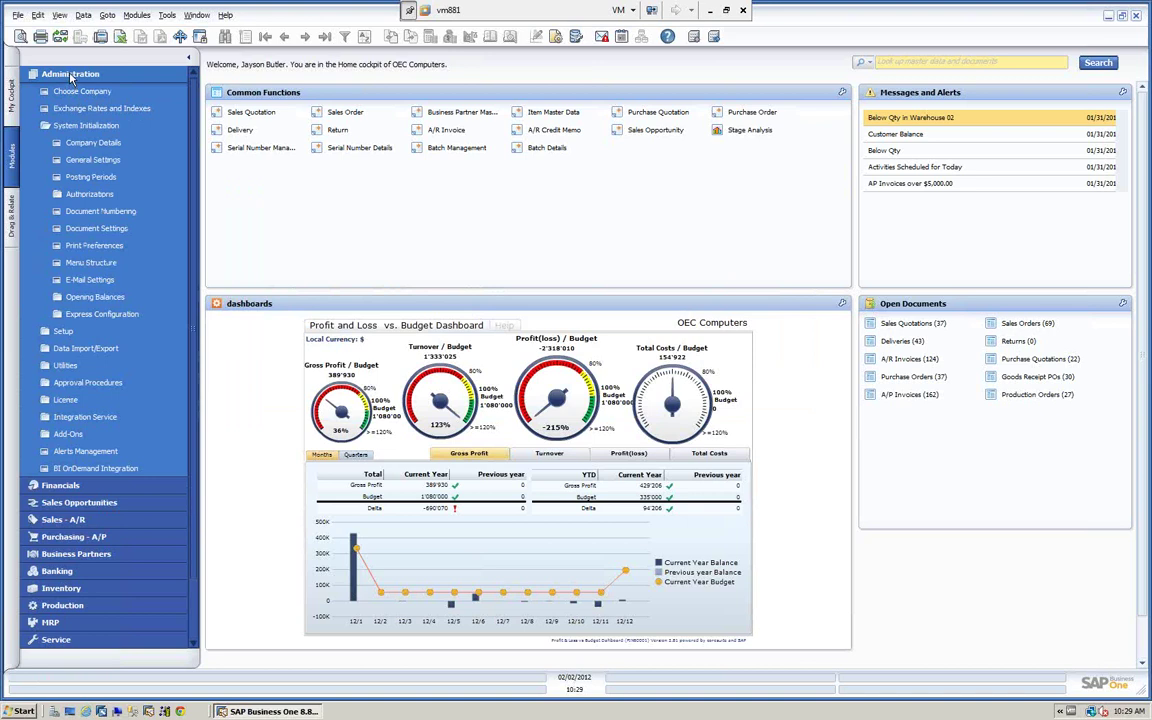
pyautogui.click(70, 76)
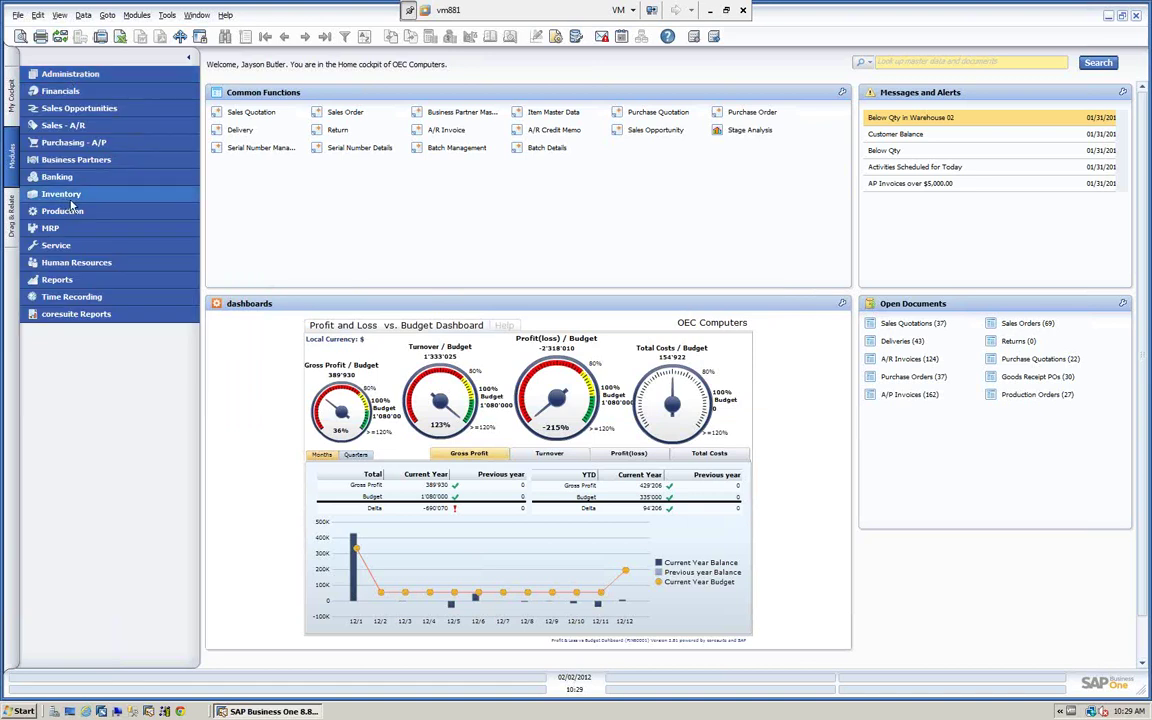
# Find item S10000 in the item master data by searching for item numbers starting with s.
pyautogui.click(62, 193)
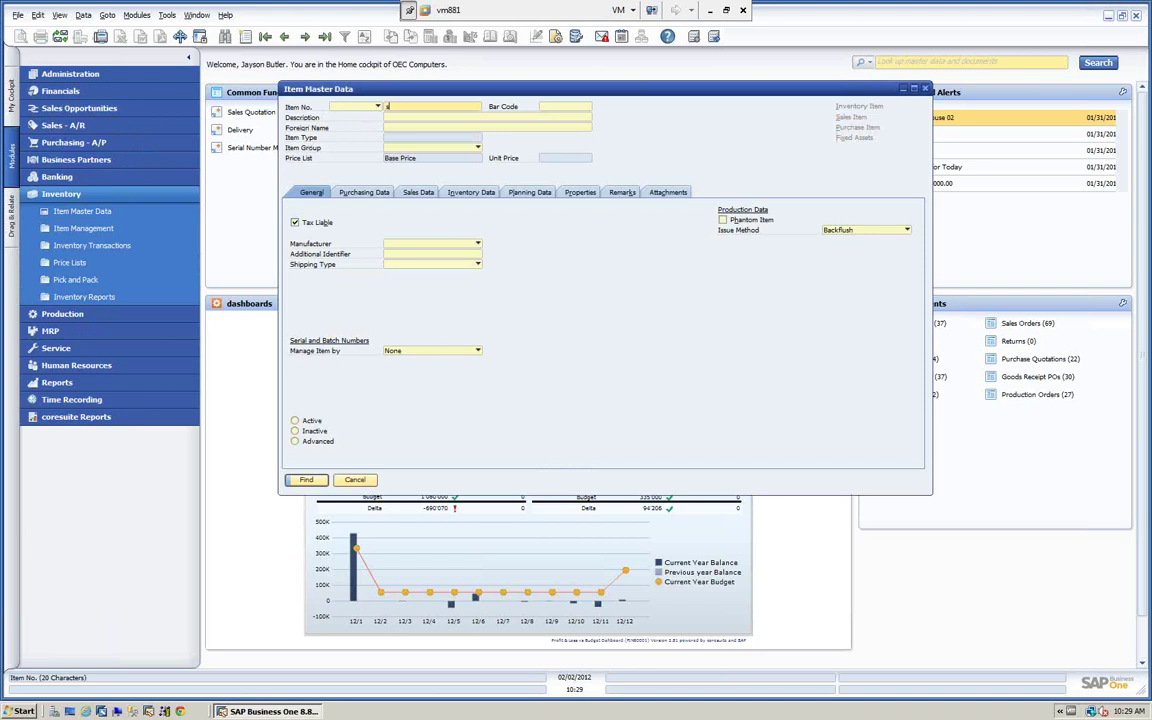
pyautogui.click(305, 479)
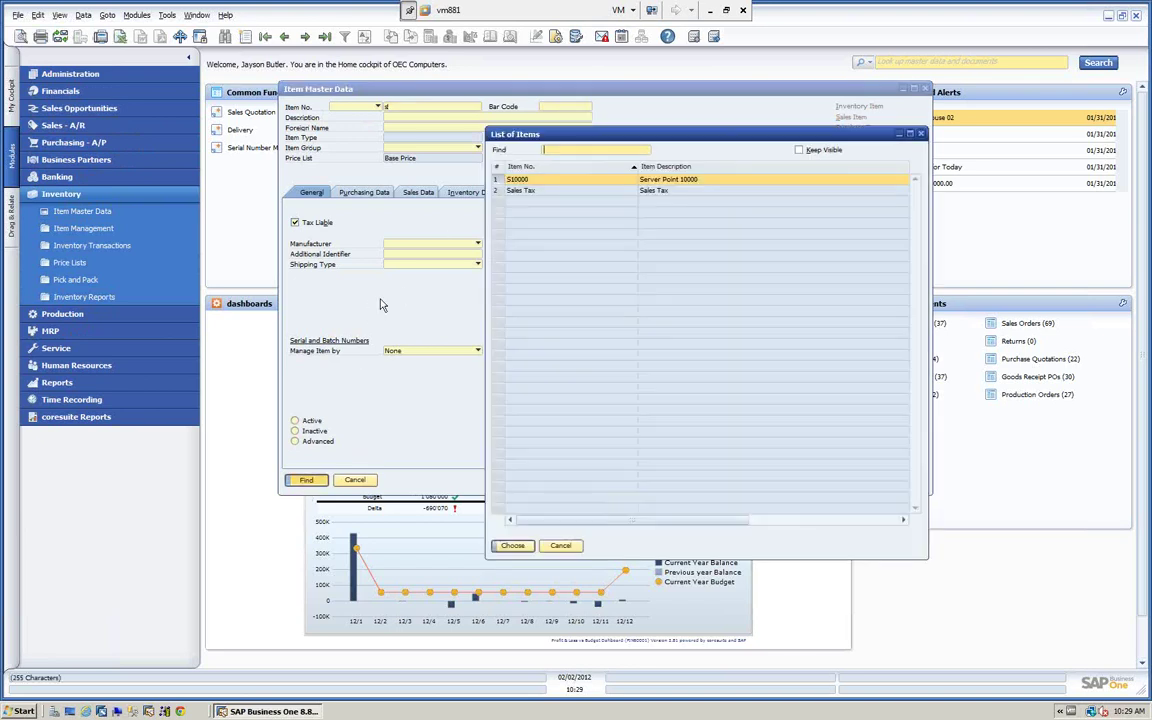
pyautogui.click(512, 545)
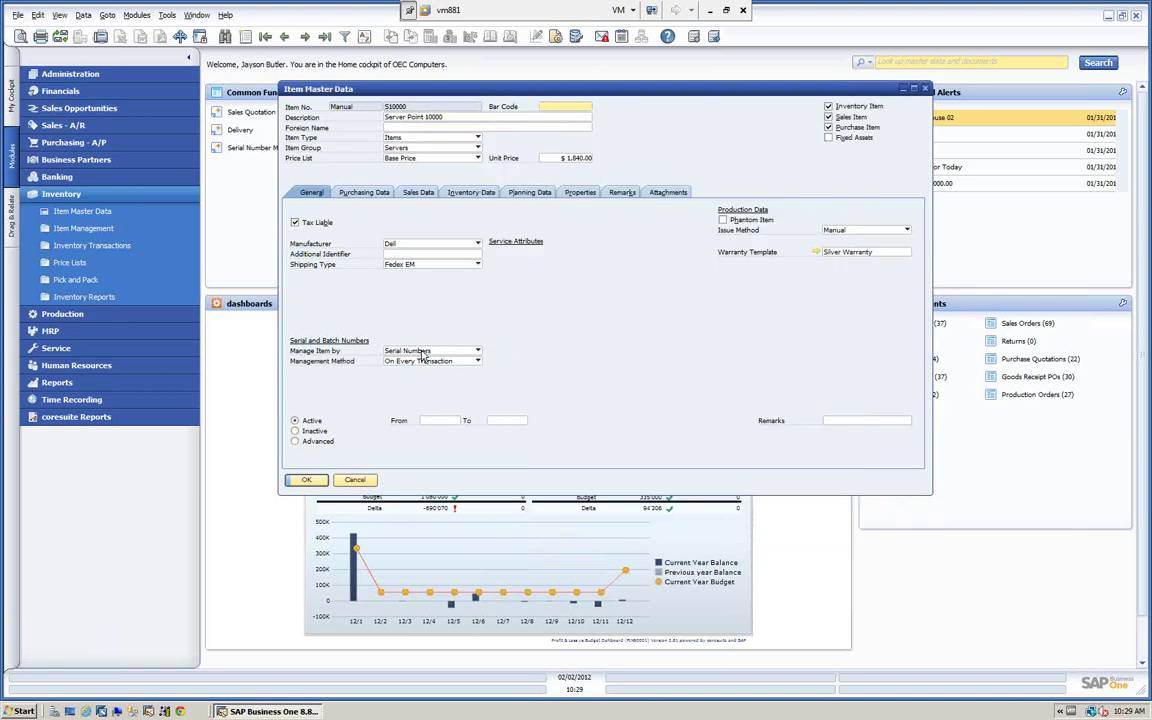
# Review the Management Method options of item S10000 and keep On Every Transaction.
pyautogui.moveTo(390, 93); pyautogui.dragTo(359, 79)
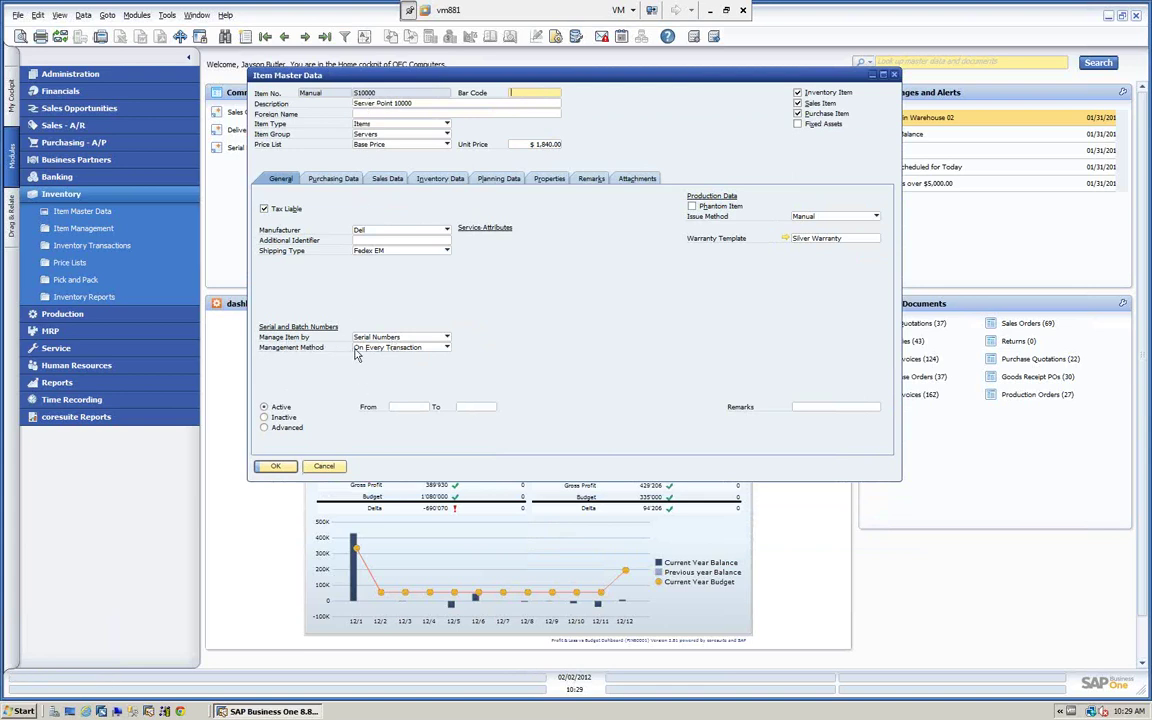
pyautogui.click(446, 347)
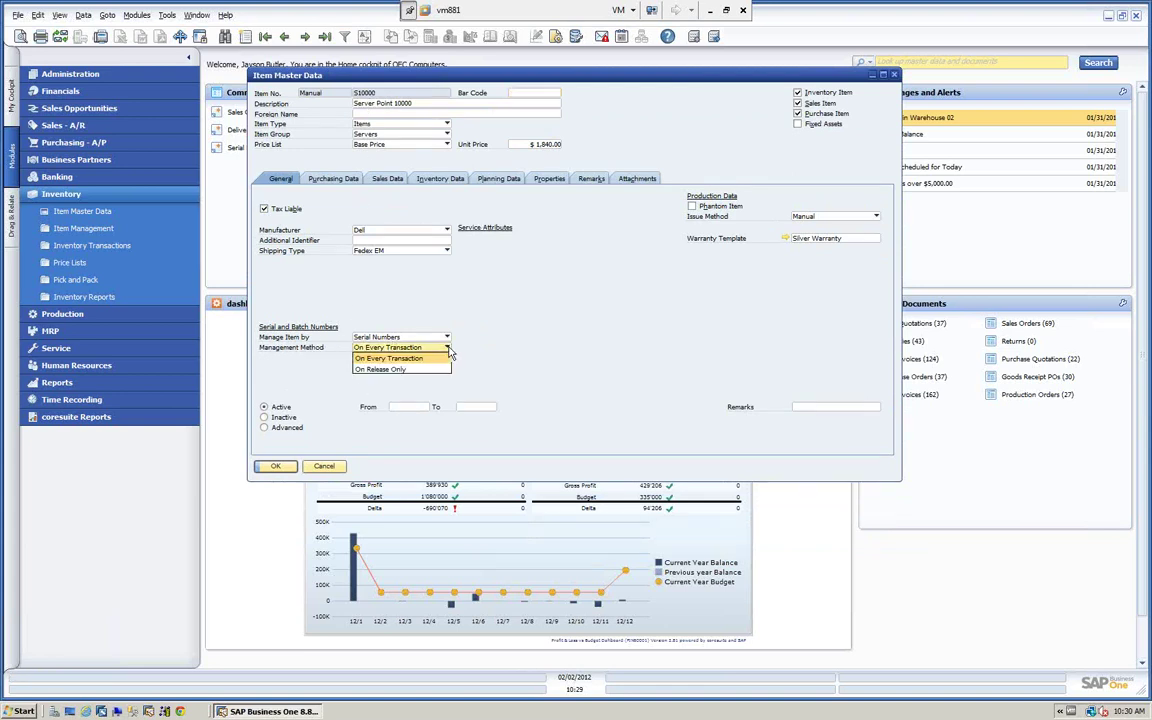
pyautogui.click(390, 358)
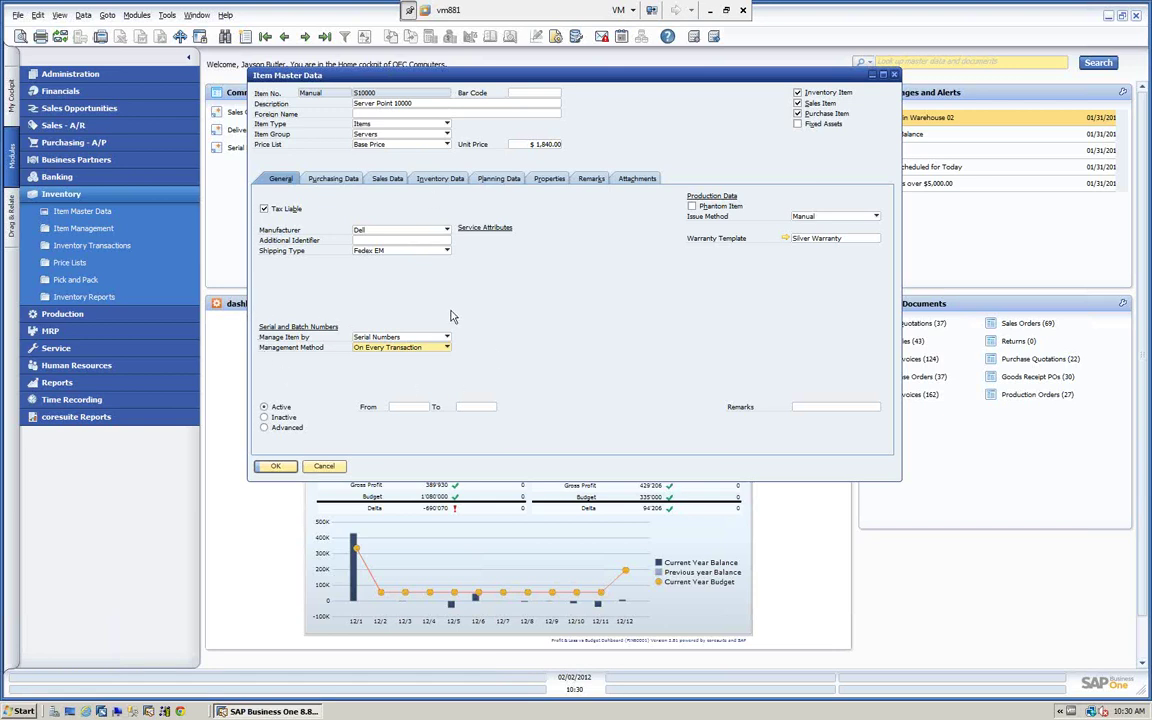
# Look at the preceding item's master data and find item B10000.
pyautogui.click(285, 36)
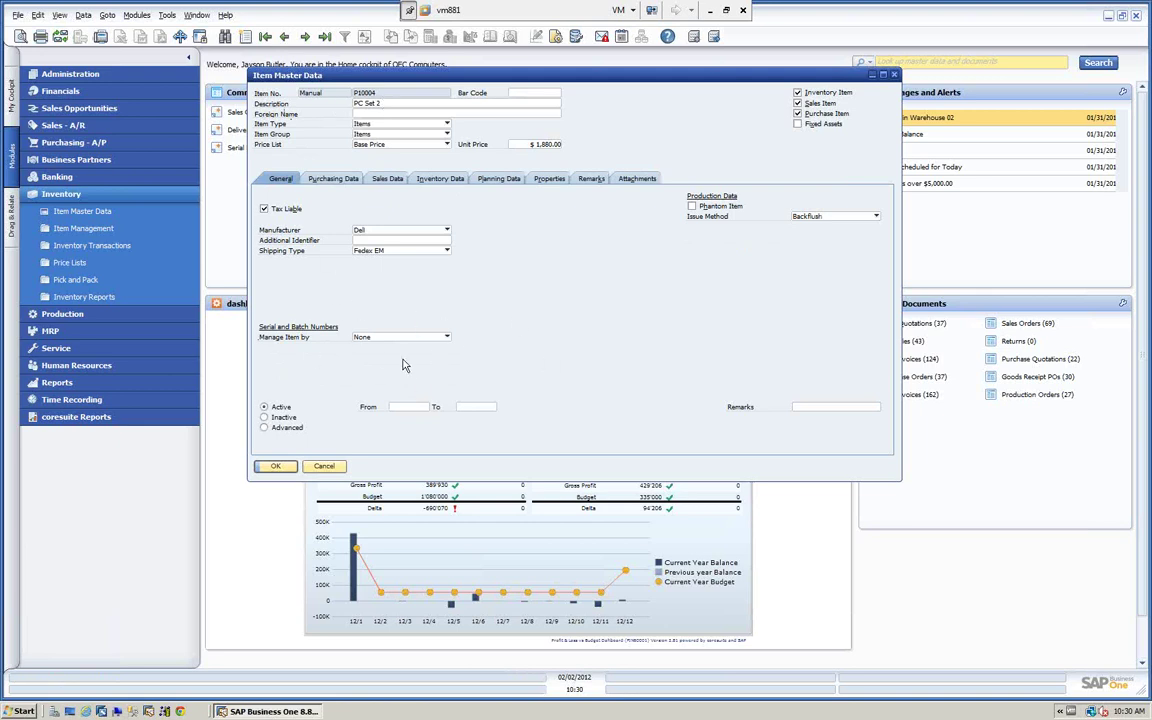
pyautogui.click(226, 37)
pyautogui.write('B10000')
pyautogui.press('Return')
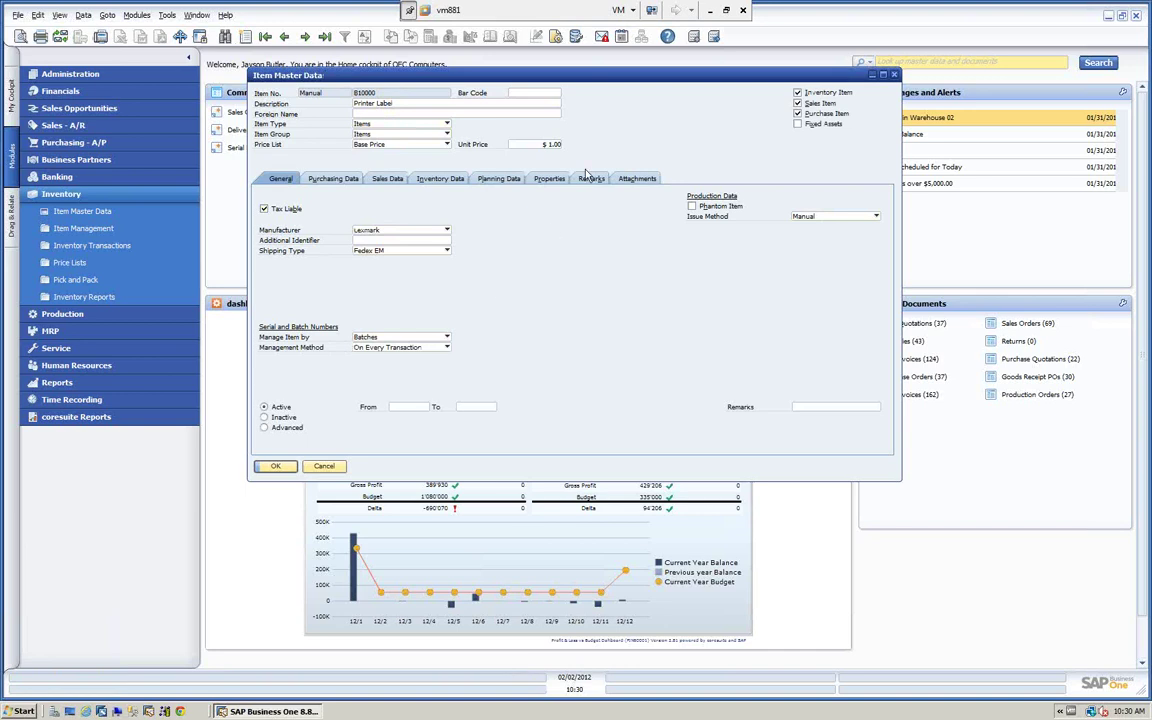
# View the Batch Number Transactions Report for item B10000, show the transactions of batch BA1000, and close the report.
pyautogui.rightClick(628, 115)
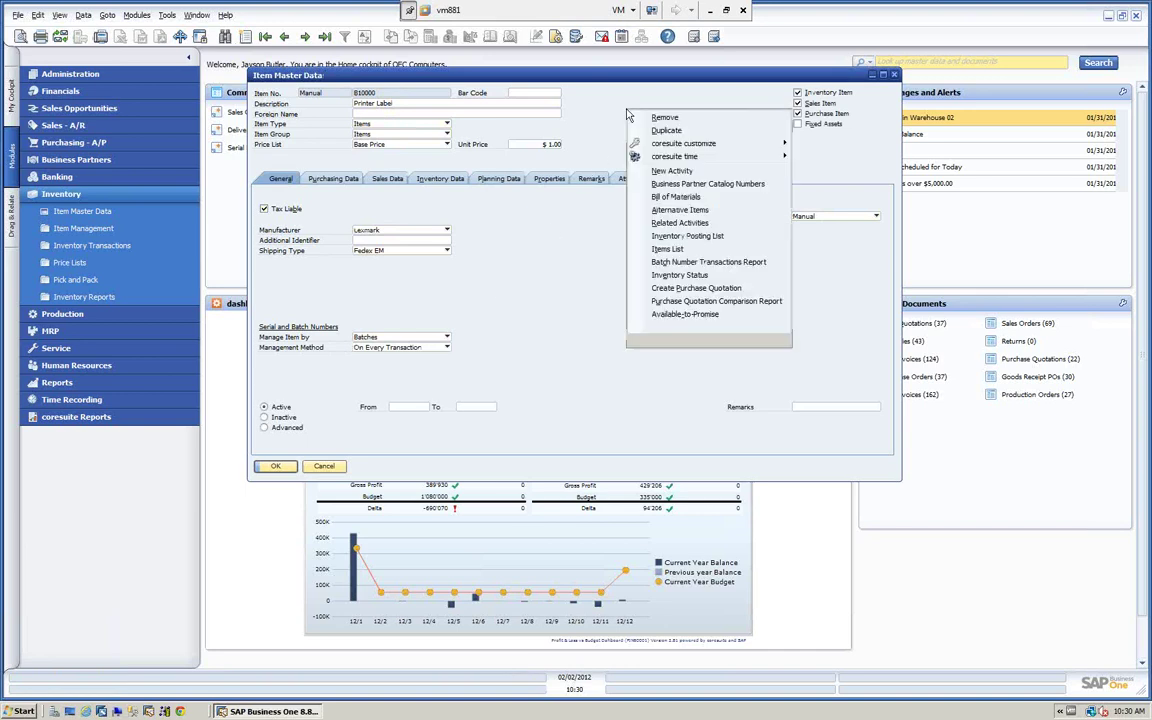
pyautogui.click(671, 263)
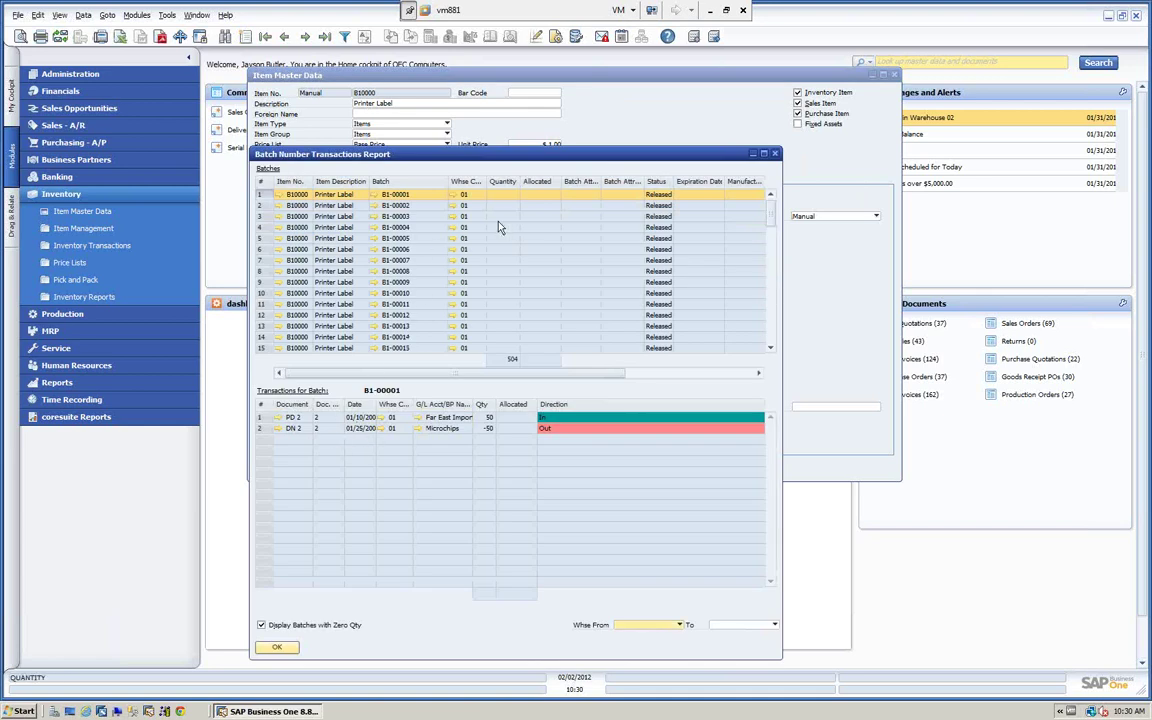
pyautogui.scroll(-20, 771, 219)
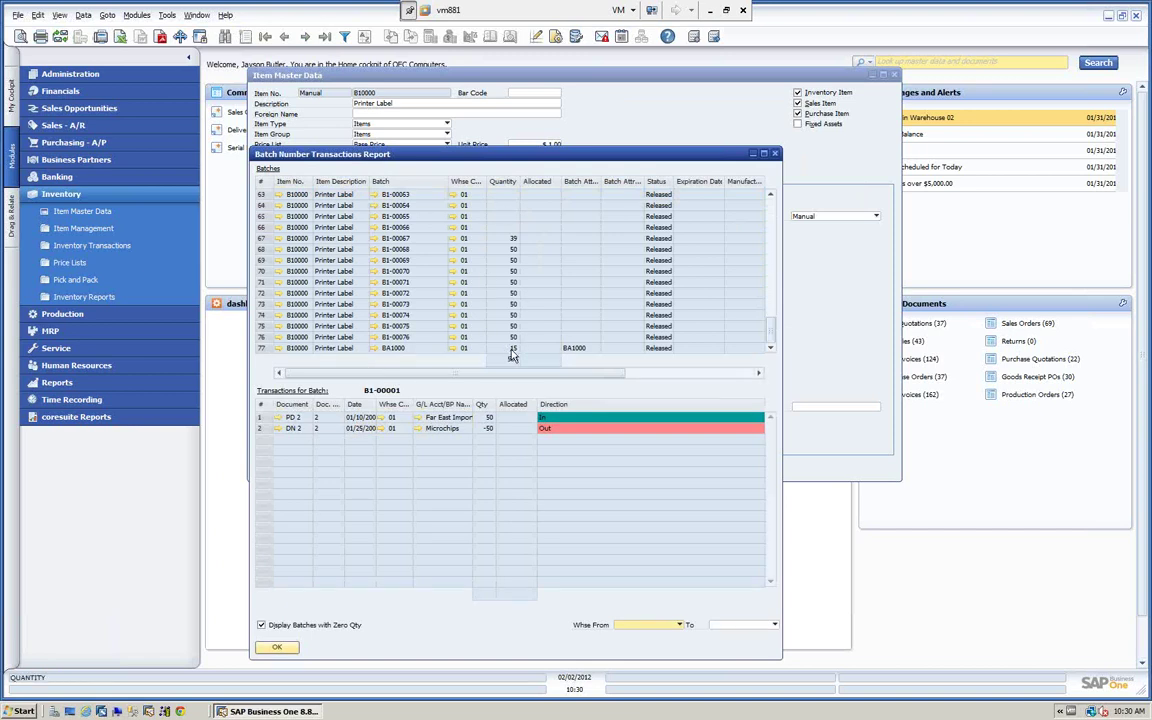
pyautogui.click(264, 348)
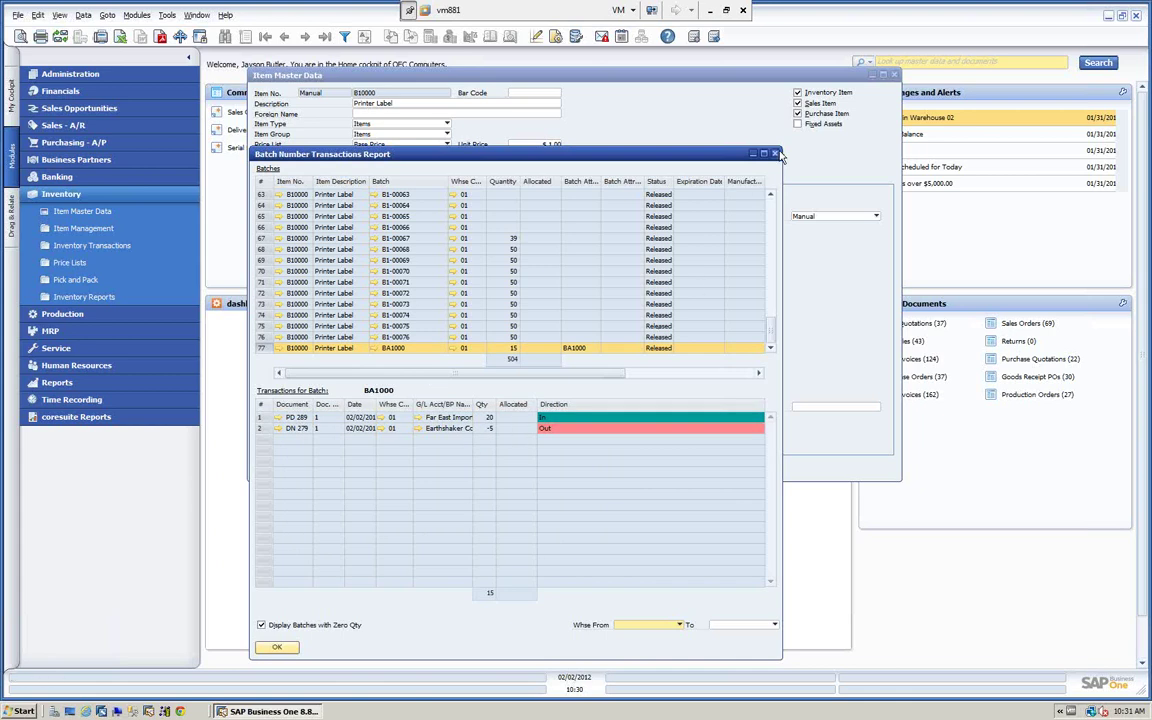
pyautogui.press('Escape')
# Search the item master data for item numbers starting with s and choose S10000.
pyautogui.click(203, 35)
pyautogui.write('s')
pyautogui.press('Tab')
pyautogui.click(512, 545)
# View the Serial Number Transactions Report for S10000, show the transactions of serial number SA1009, and close the report and the item master data.
pyautogui.rightClick(646, 113)
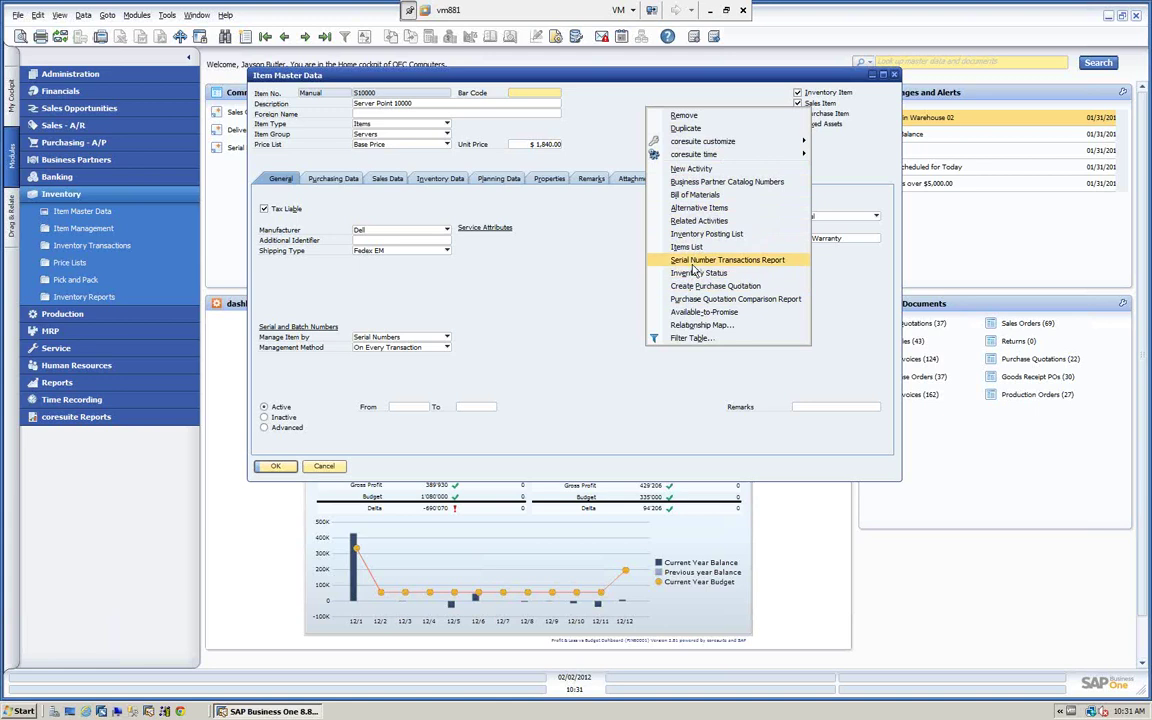
pyautogui.click(692, 261)
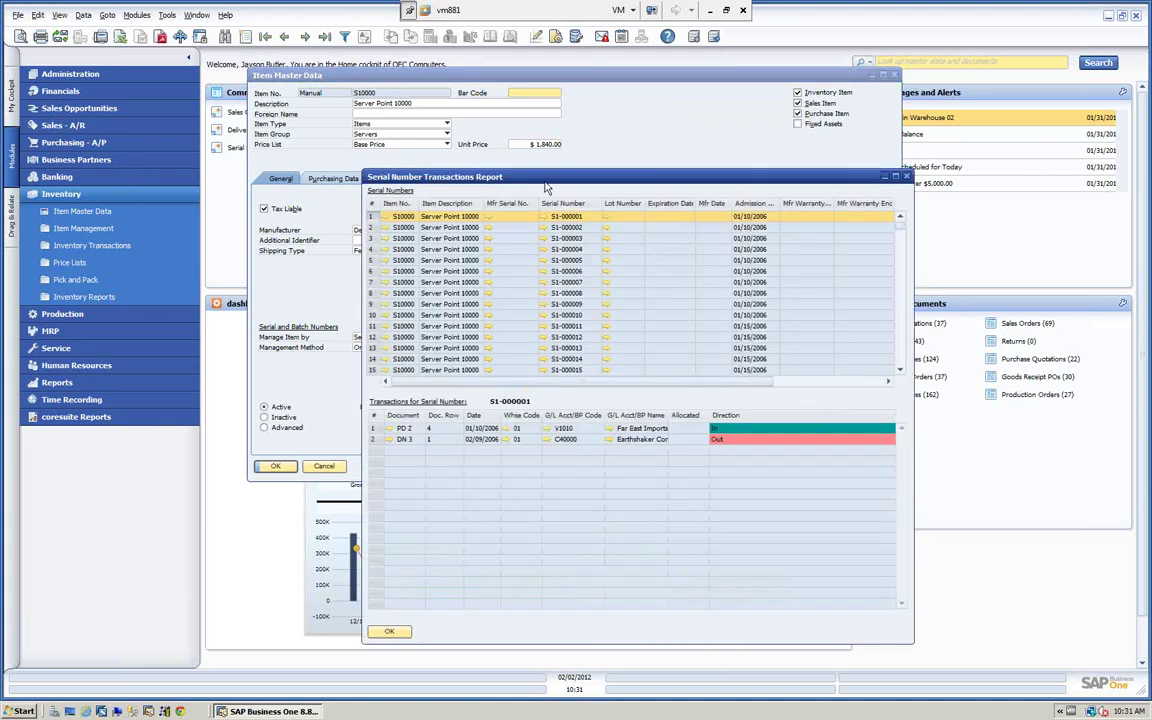
pyautogui.moveTo(445, 128); pyautogui.dragTo(440, 124)
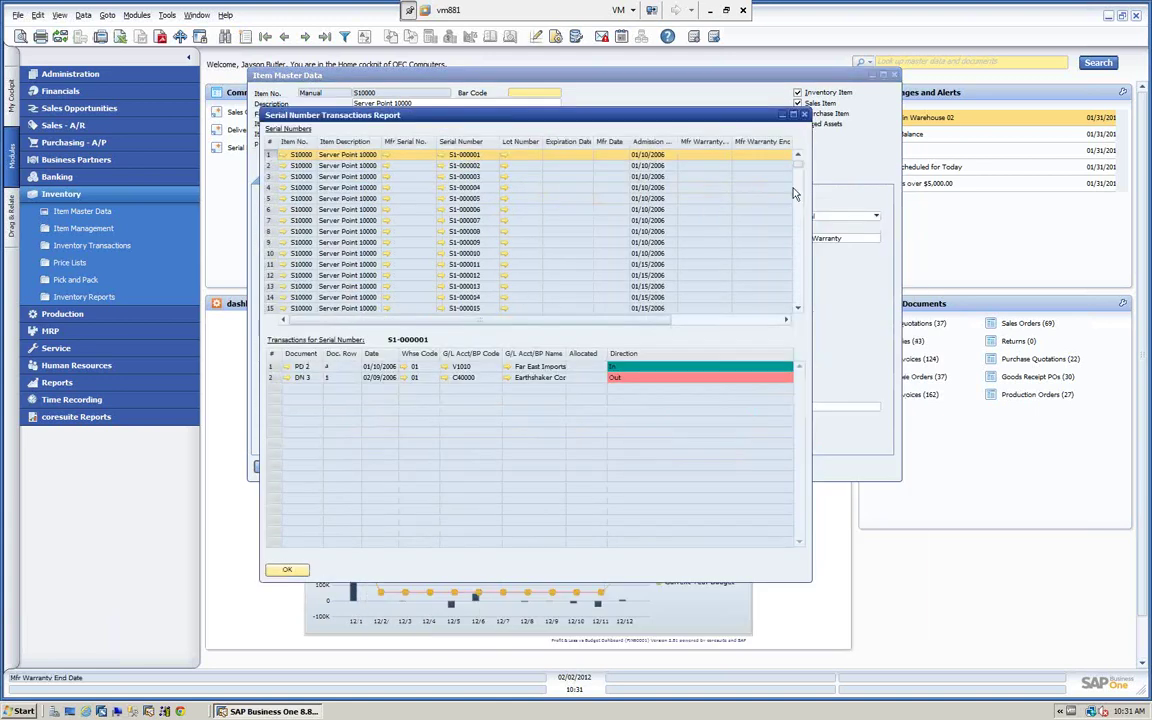
pyautogui.moveTo(799, 165); pyautogui.dragTo(797, 300)
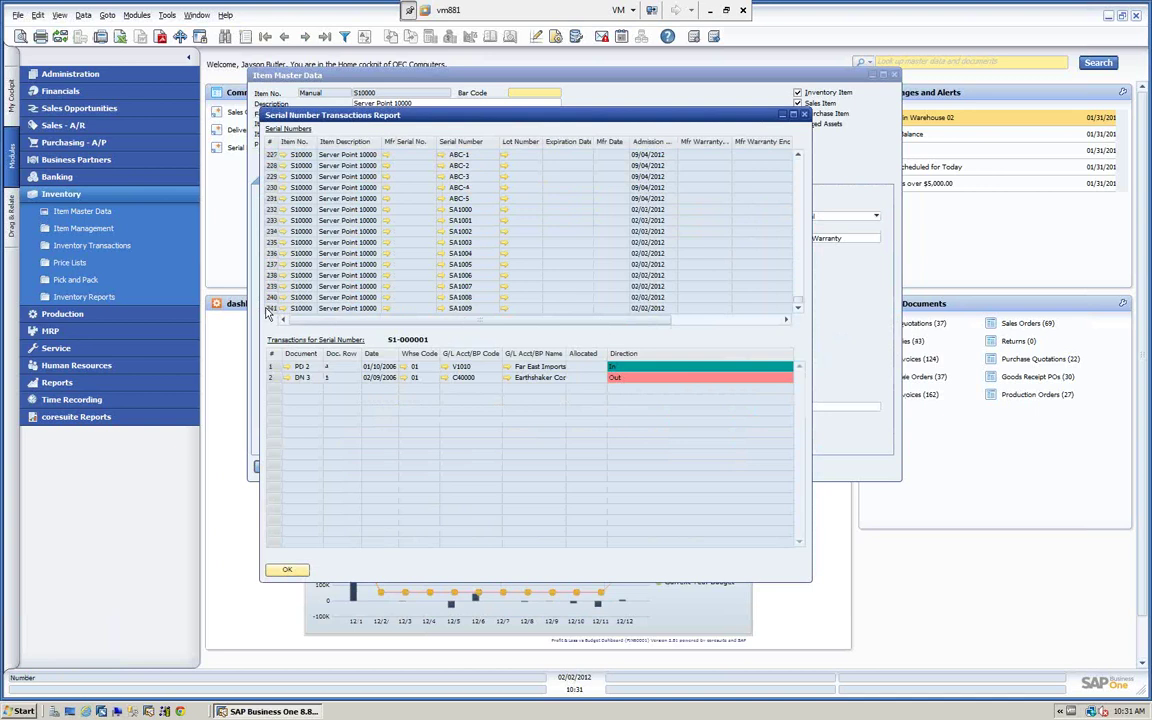
pyautogui.click(270, 309)
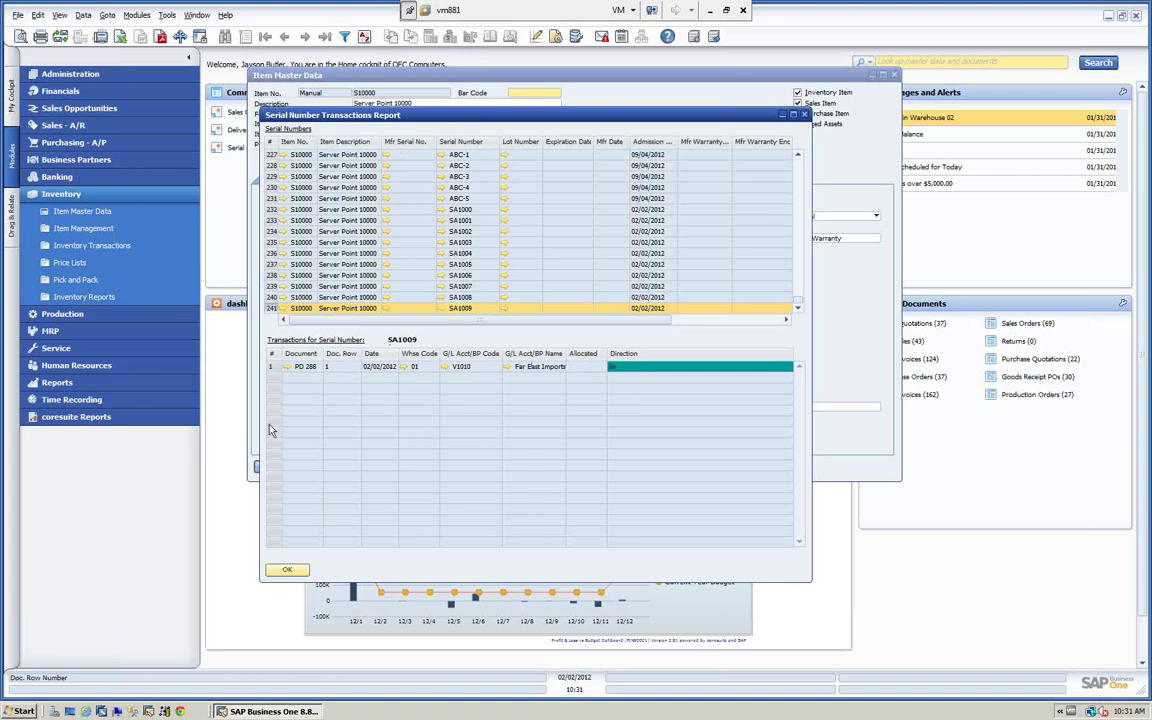
pyautogui.click(287, 569)
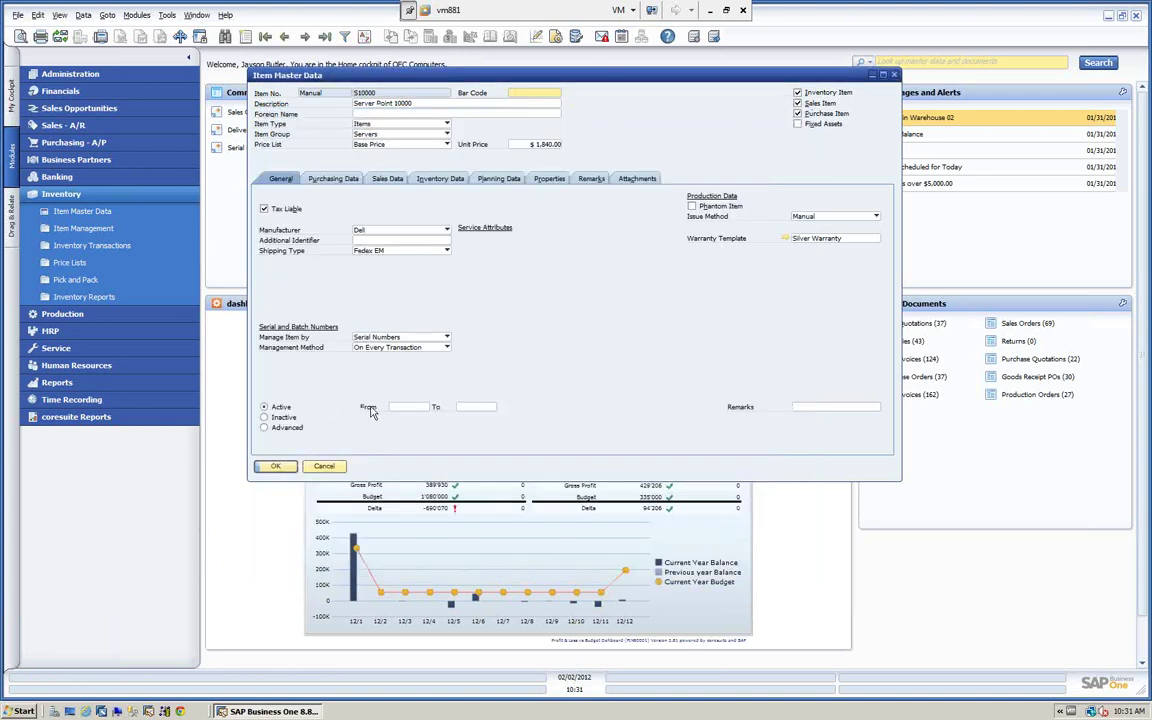
pyautogui.click(324, 468)
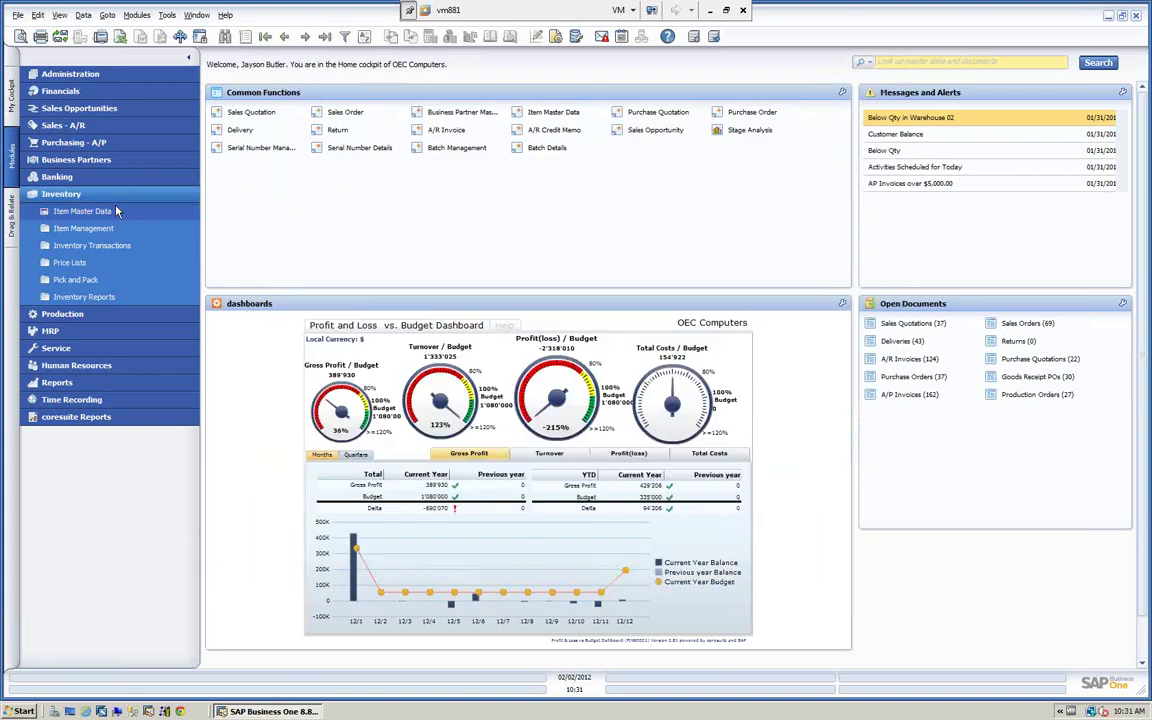
pyautogui.click(108, 198)
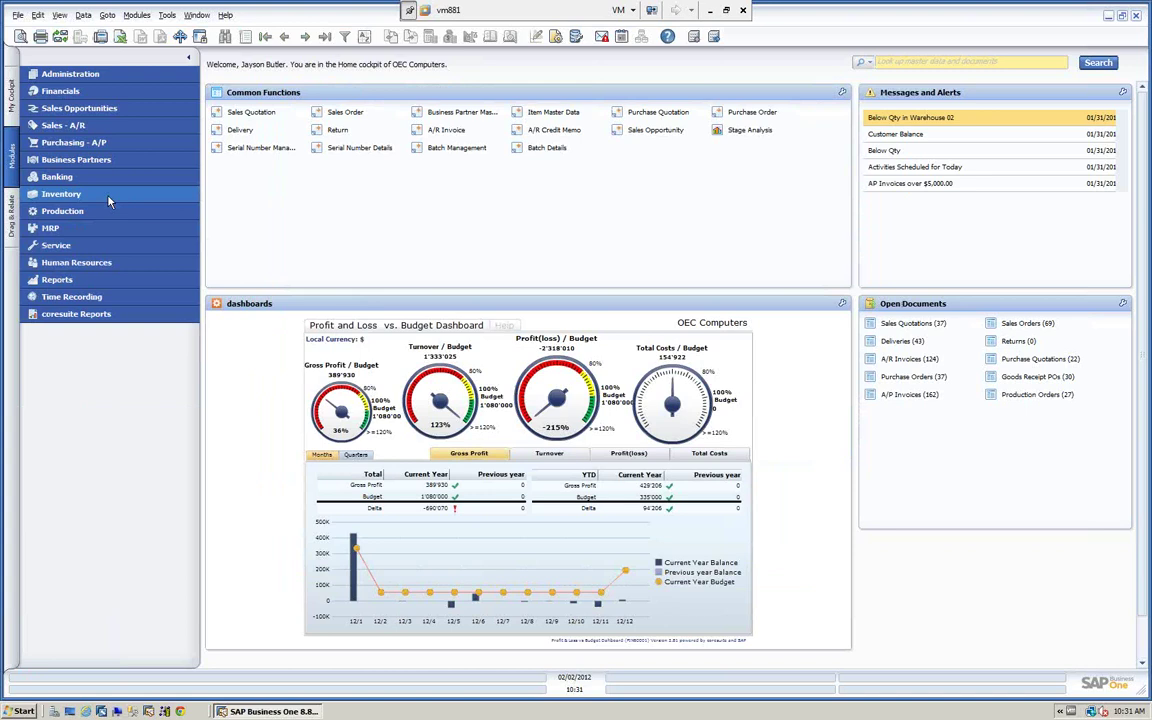